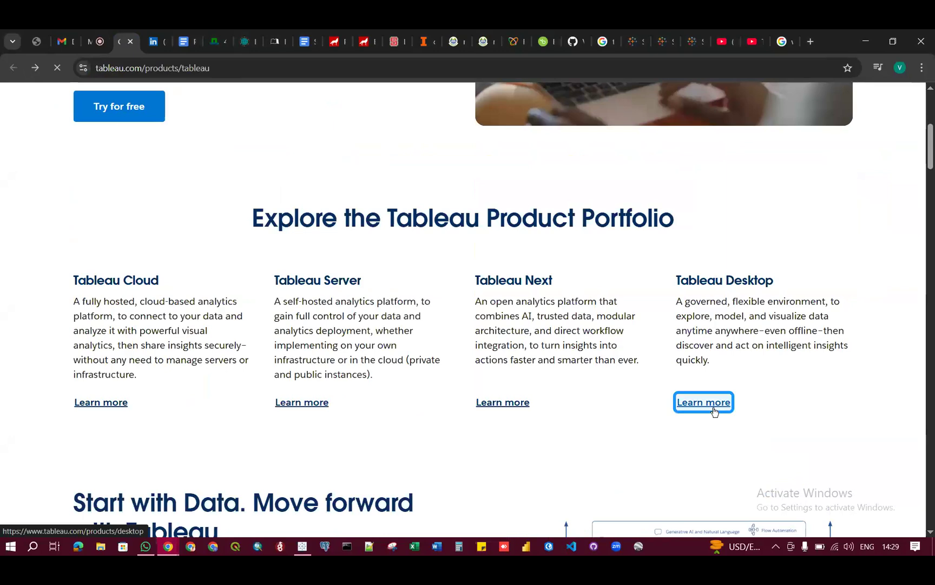
Open the Tableau Desktop free-trial download page and review the fields of its sign-up form
{"action": "left_click", "coordinate": [132, 383]}
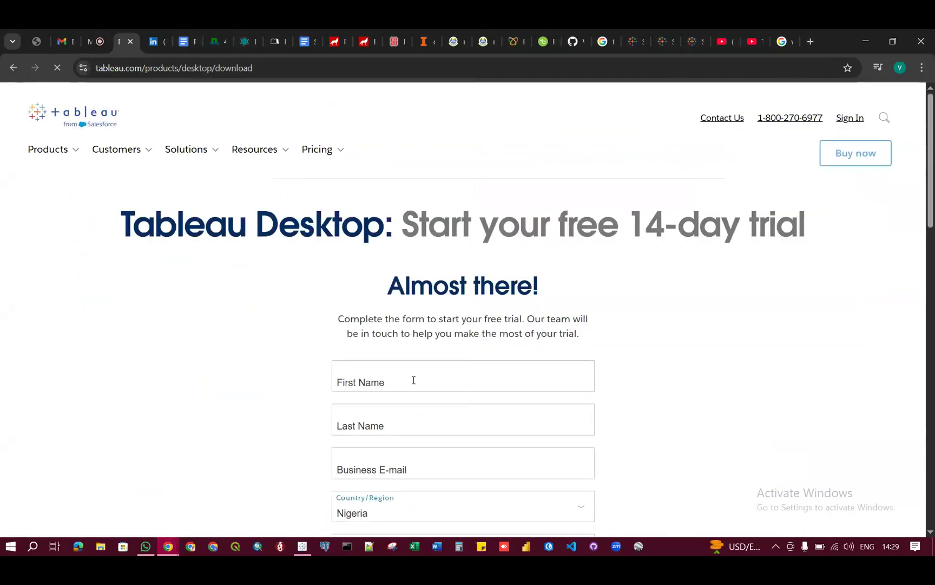
{"action": "scroll", "coordinate": [434, 346], "scroll_direction": "down", "scroll_amount": 4}
{"action": "scroll", "coordinate": [435, 330], "scroll_direction": "up", "scroll_amount": 1}
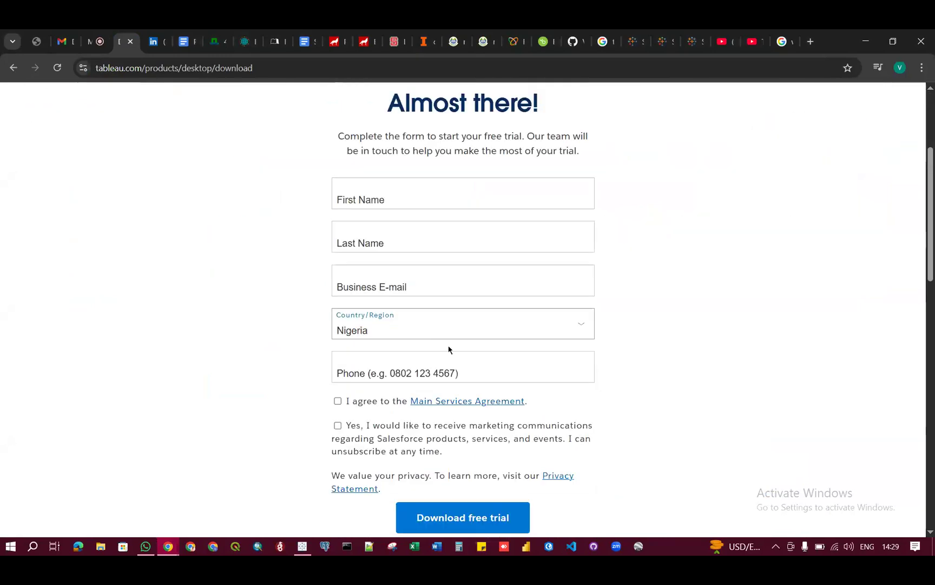
{"action": "scroll", "coordinate": [684, 389], "scroll_direction": "up", "scroll_amount": 2}
{"action": "scroll", "coordinate": [684, 387], "scroll_direction": "up", "scroll_amount": 1}
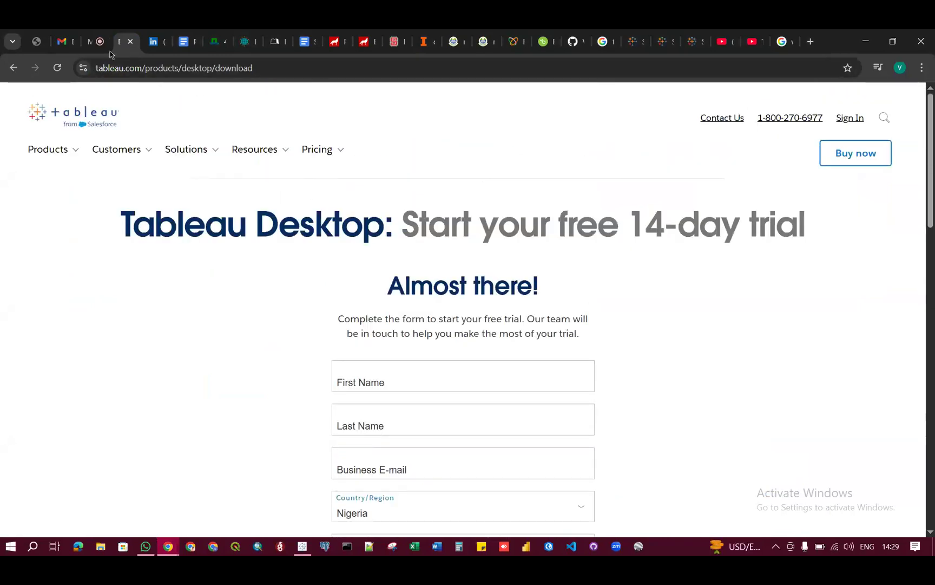
Switch to Tableau Desktop and examine the full list of server connectors on the start page
{"action": "mouse_move", "coordinate": [305, 548]}
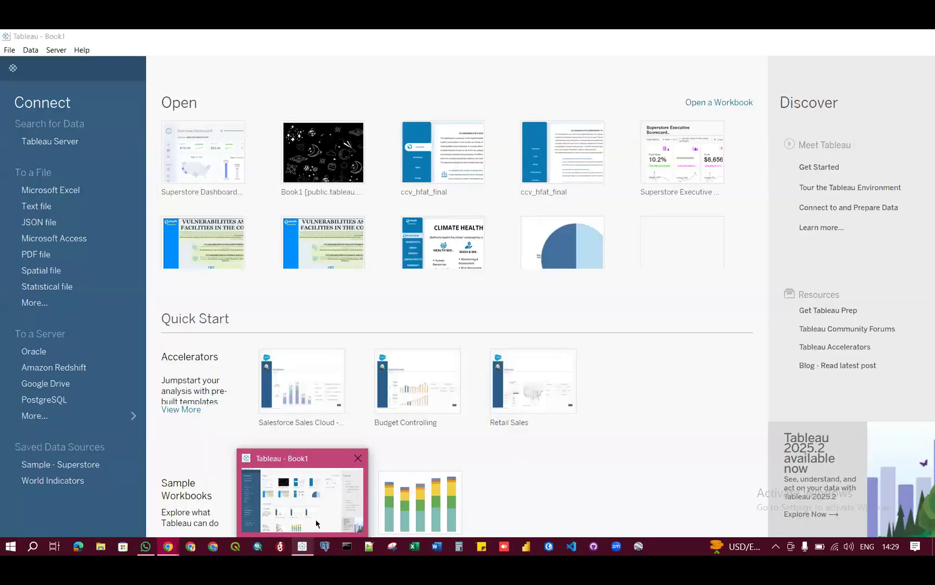
{"action": "left_click", "coordinate": [317, 523]}
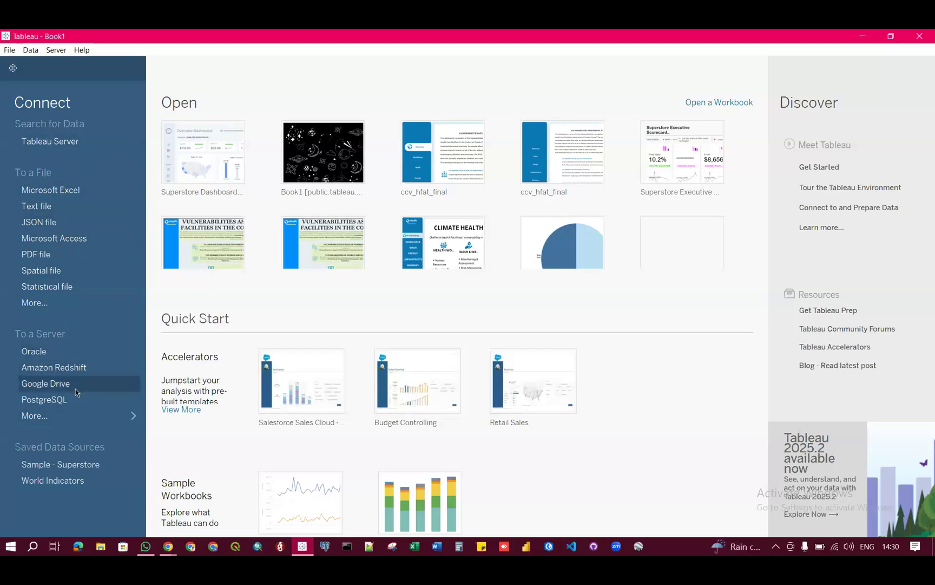
{"action": "left_click", "coordinate": [63, 417]}
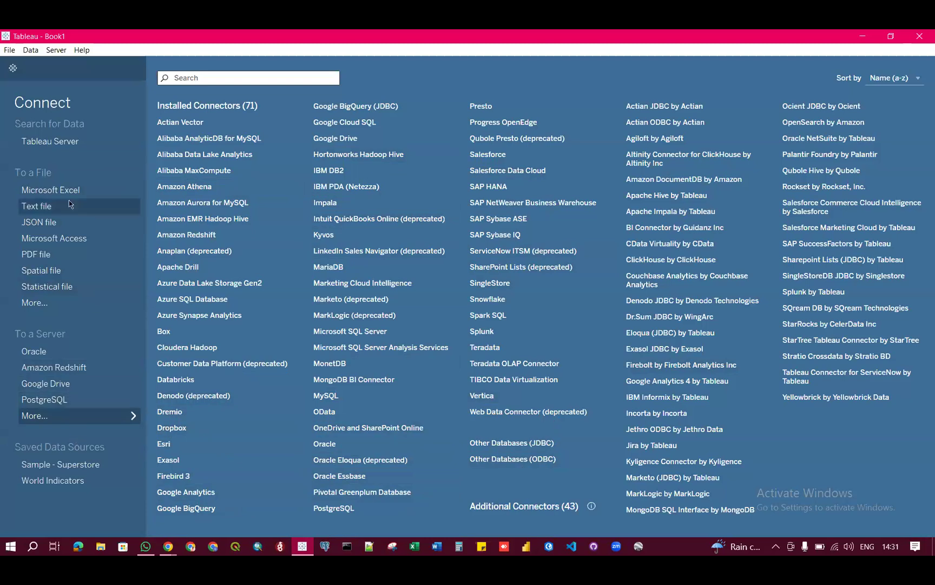
{"action": "left_click", "coordinate": [72, 418]}
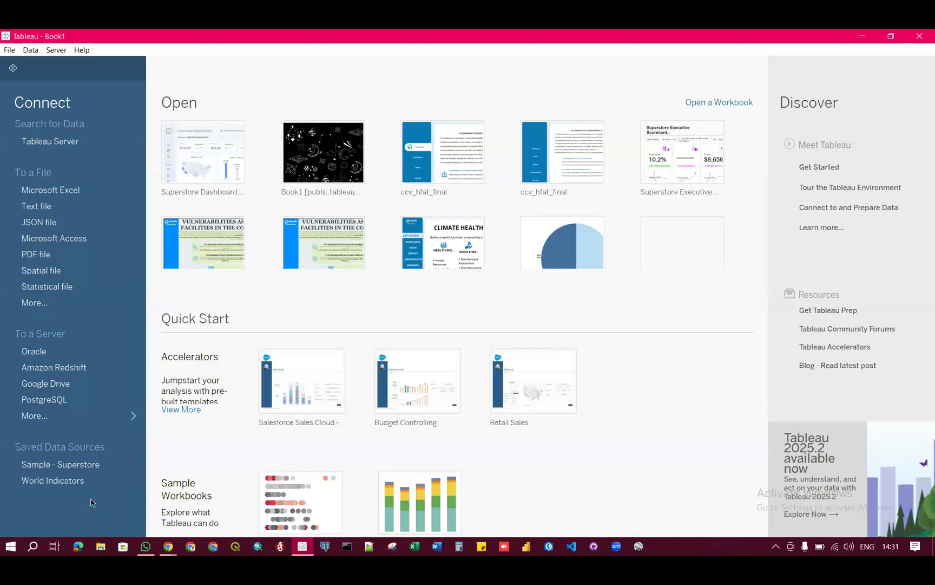
Connect to the saved Sample - Superstore data source and remove the Orders table from its data model
{"action": "left_click", "coordinate": [47, 466]}
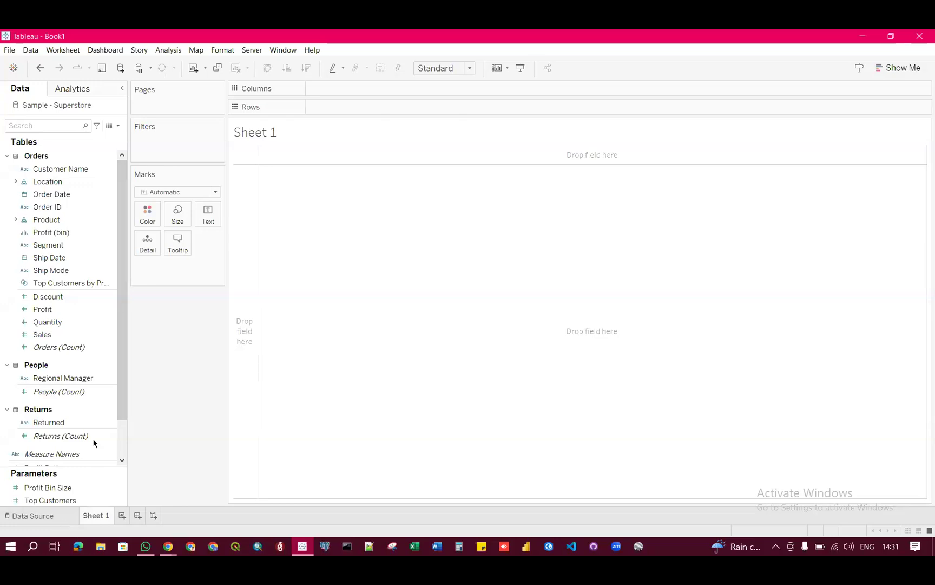
{"action": "left_click", "coordinate": [43, 520]}
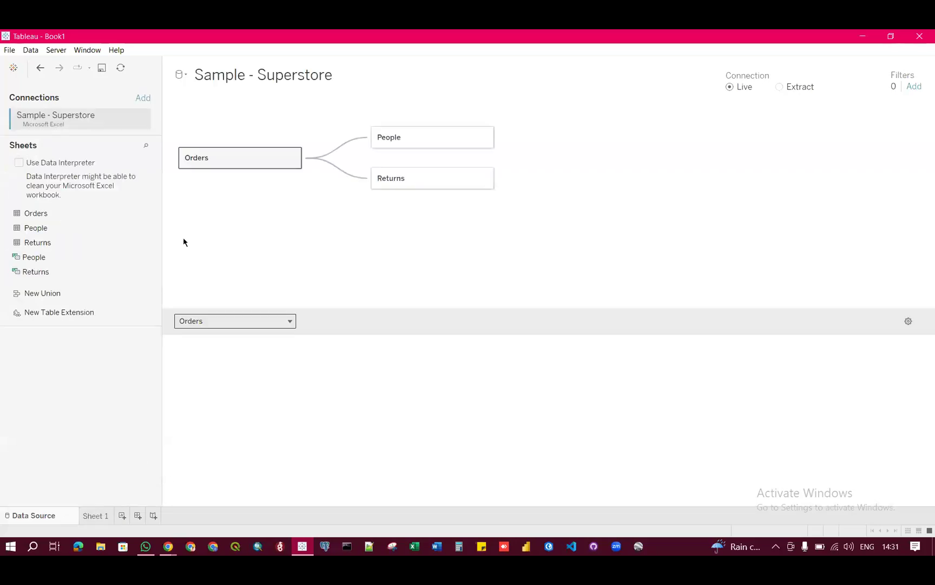
{"action": "left_click_drag", "start_coordinate": [225, 158], "coordinate": [138, 429]}
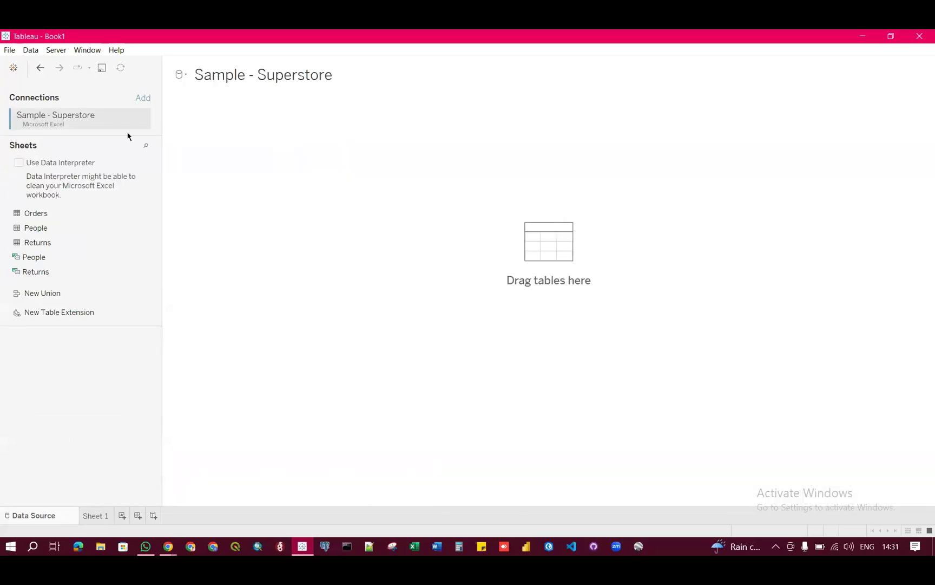
Undo the removal of the Orders table and the connection to Sample - Superstore
{"action": "left_click", "coordinate": [40, 67]}
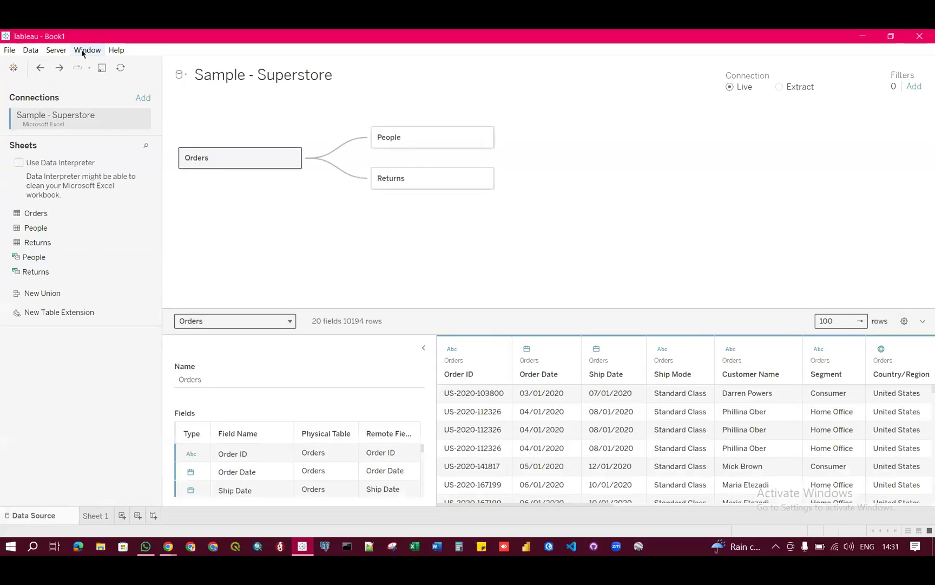
{"action": "left_click", "coordinate": [40, 68]}
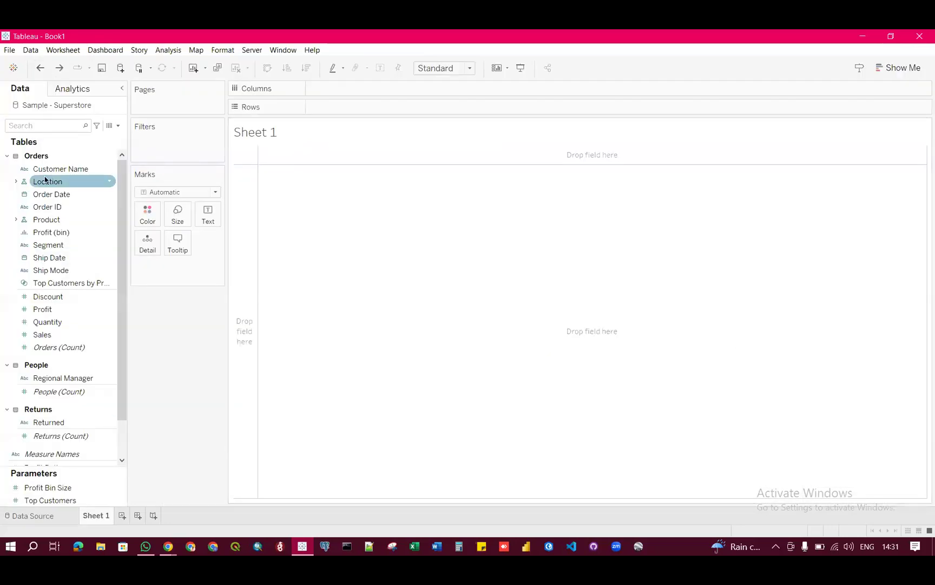
{"action": "left_click", "coordinate": [40, 68]}
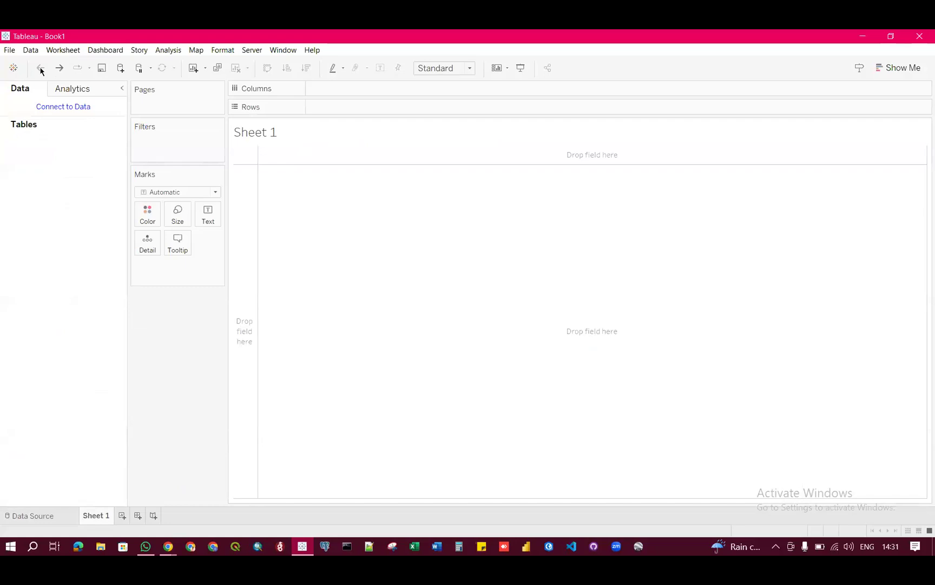
Review the available data connectors from the empty worksheet and browse the Downloads folder for text files
{"action": "left_click", "coordinate": [68, 107]}
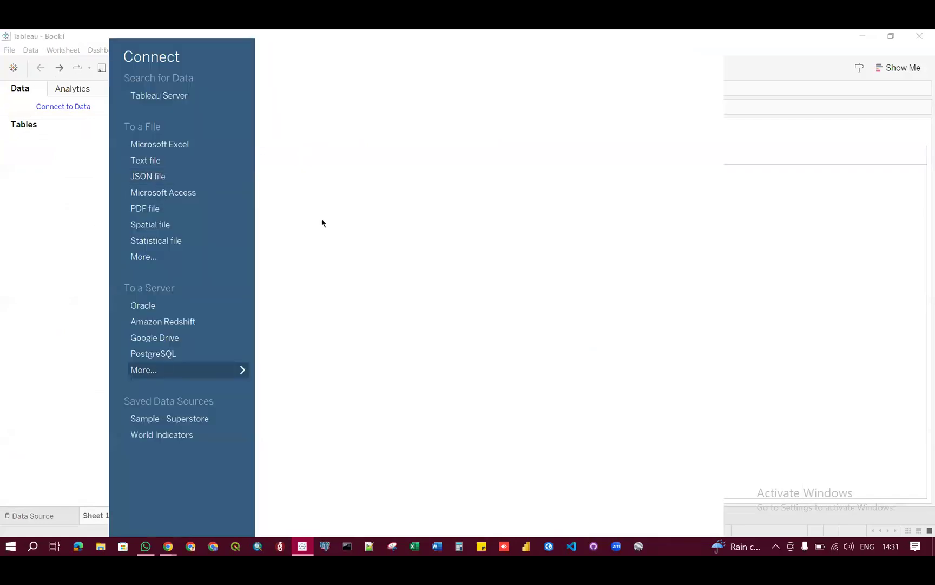
{"action": "left_click", "coordinate": [189, 370]}
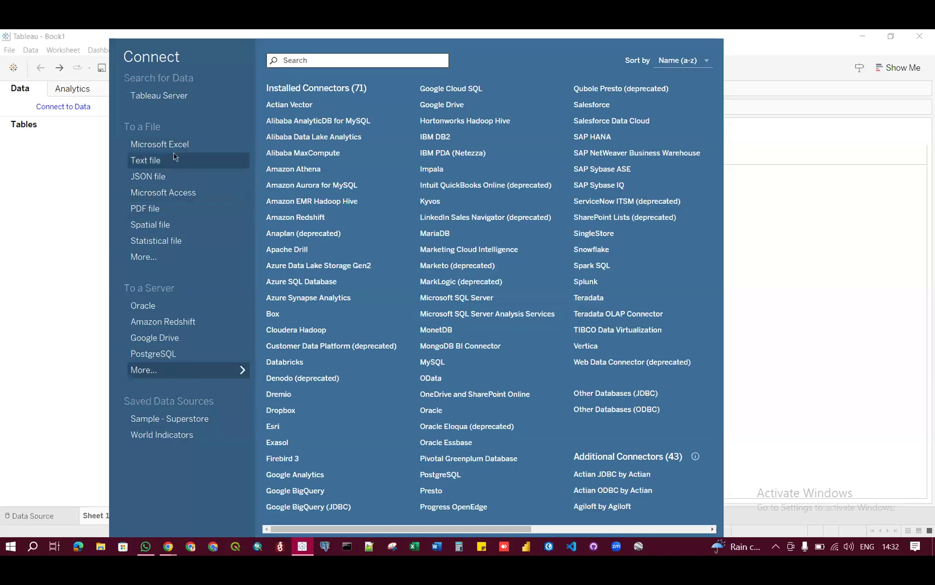
{"action": "left_click", "coordinate": [195, 174]}
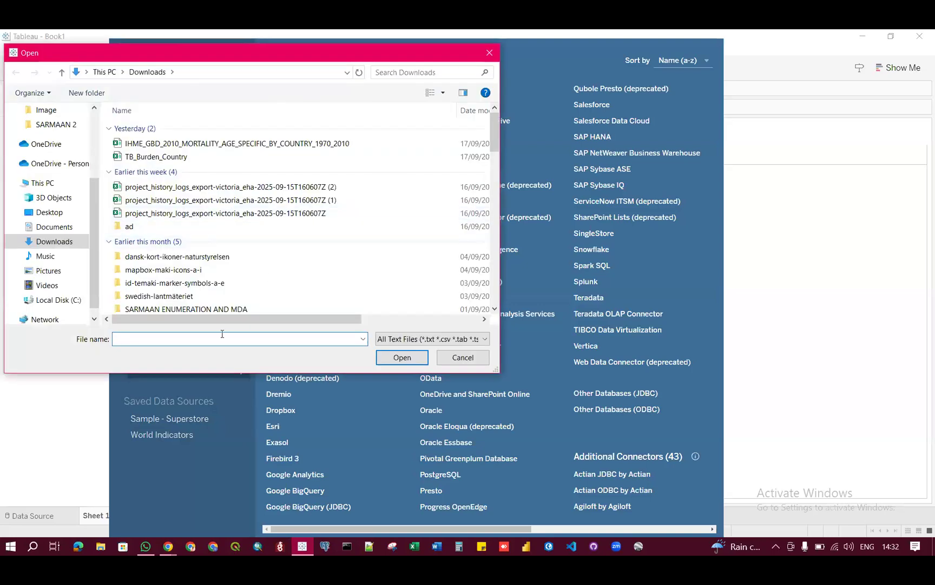
{"action": "mouse_move", "coordinate": [220, 319]}
{"action": "left_mouse_down"}
{"action": "mouse_move", "coordinate": [320, 322]}
{"action": "mouse_move", "coordinate": [202, 326]}
{"action": "left_mouse_up"}
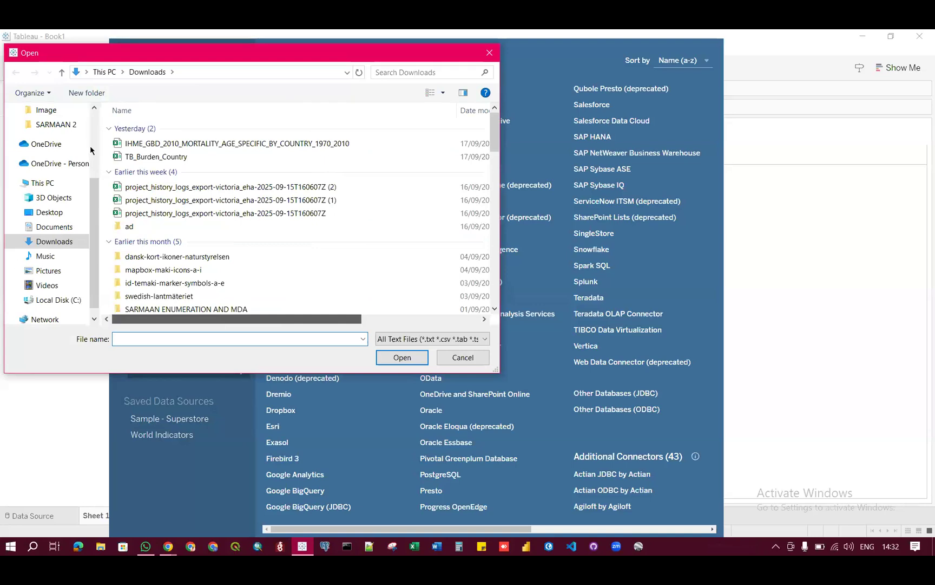
{"action": "scroll", "coordinate": [70, 163], "scroll_direction": "up", "scroll_amount": 3}
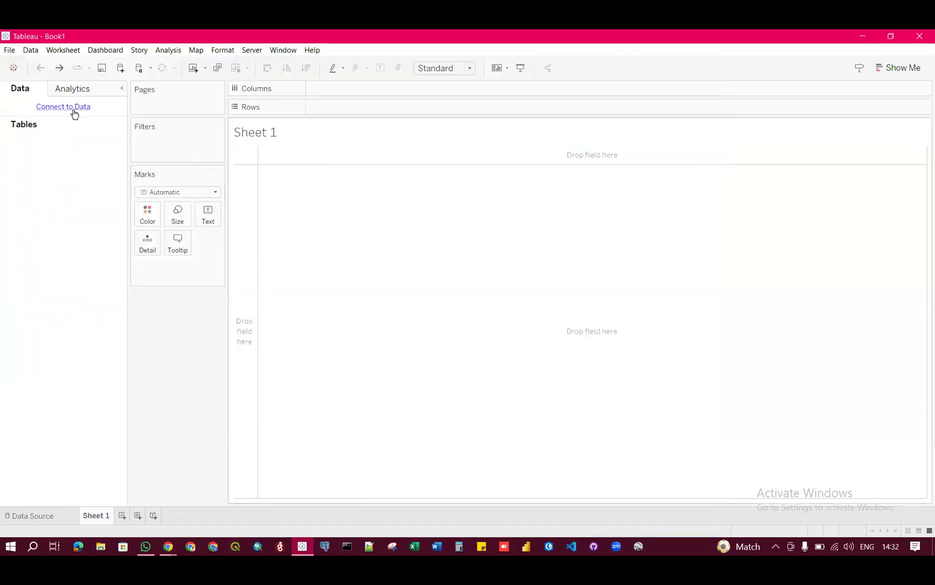
View the files offered for a text file connection and a Microsoft Excel connection, cancelling each without opening one
{"action": "left_click", "coordinate": [75, 108]}
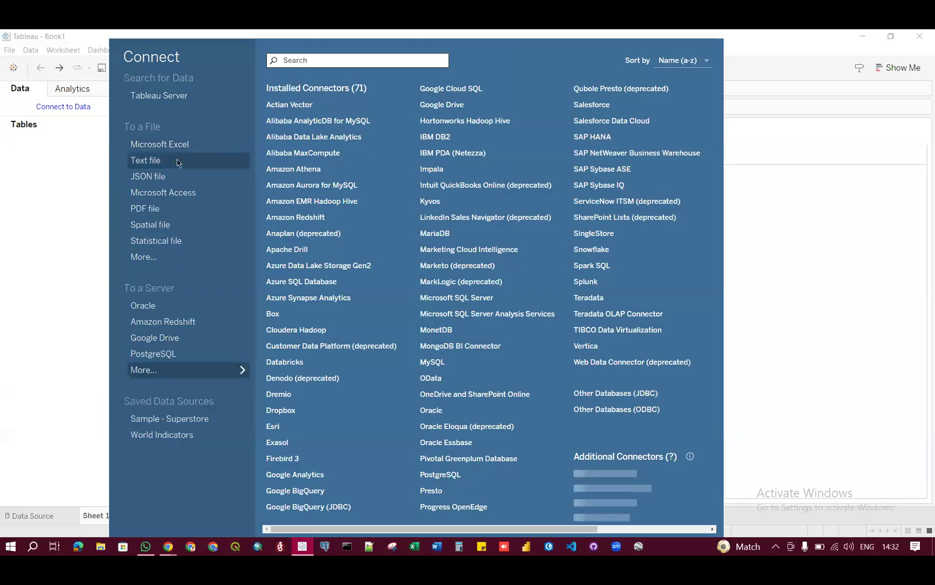
{"action": "left_click", "coordinate": [178, 161]}
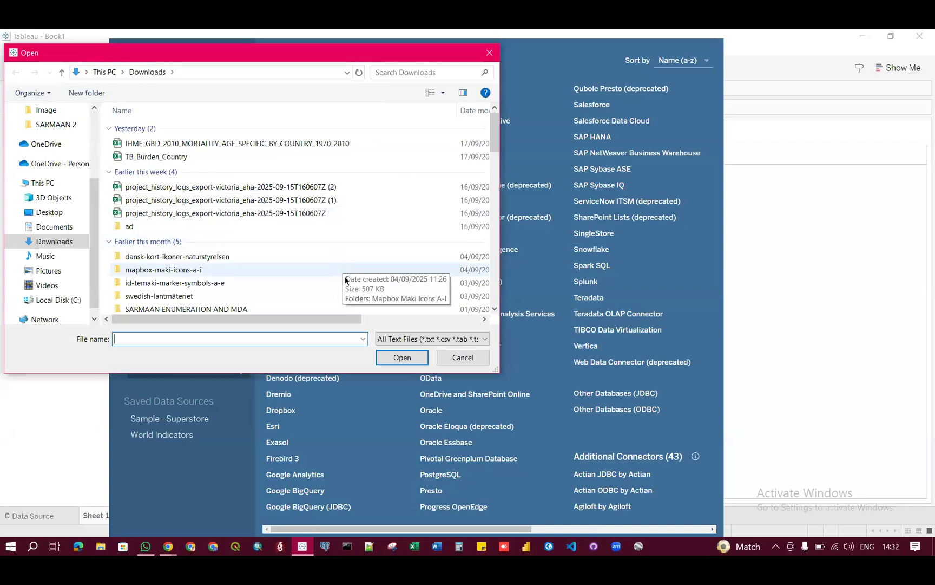
{"action": "left_click", "coordinate": [488, 53]}
{"action": "left_click", "coordinate": [68, 108]}
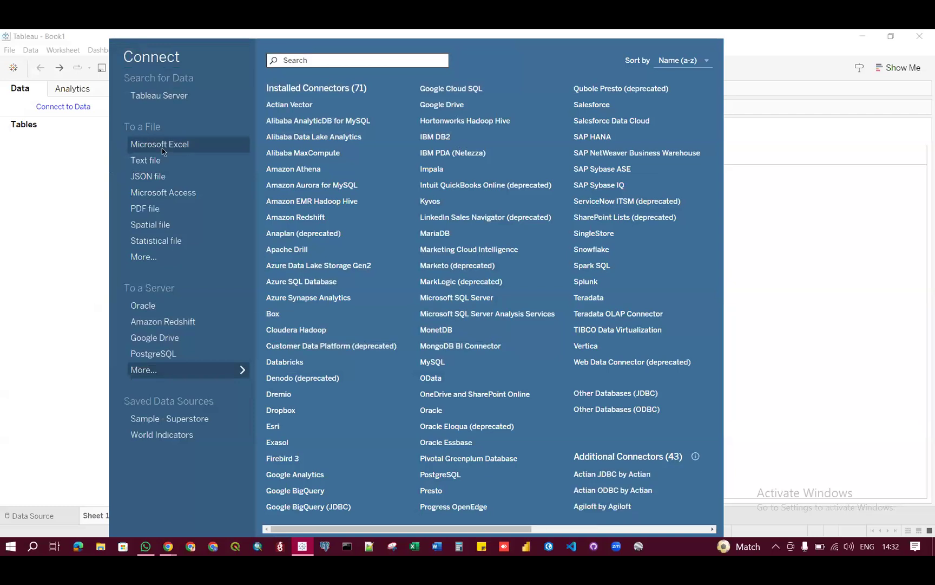
{"action": "left_click", "coordinate": [163, 145]}
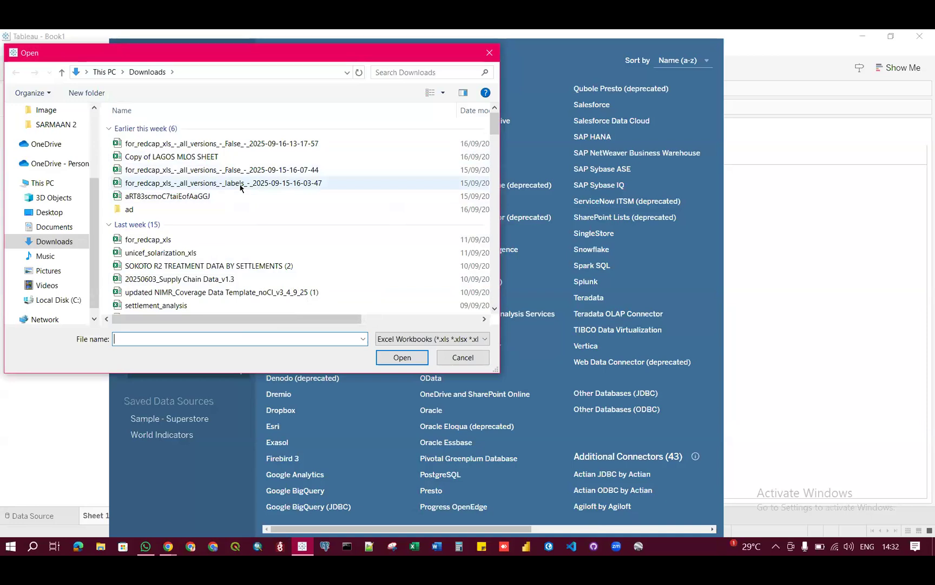
{"action": "left_click", "coordinate": [491, 51]}
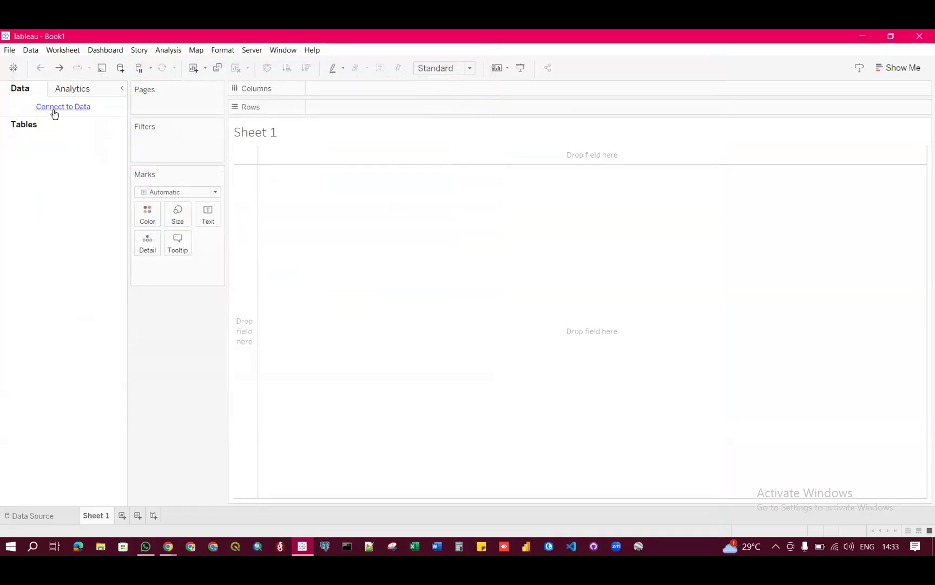
Connect the workbook to the saved Sample - Superstore data source
{"action": "left_click", "coordinate": [54, 109]}
{"action": "left_click", "coordinate": [161, 418]}
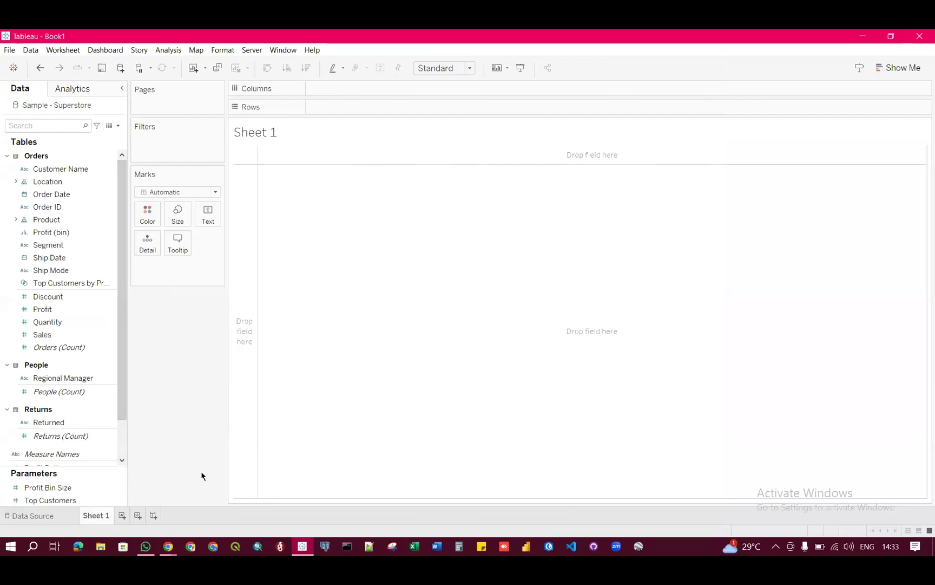
Switch to the Zoom meeting in Chrome and read the participants' recent messages in the group chat
{"action": "mouse_move", "coordinate": [163, 548]}
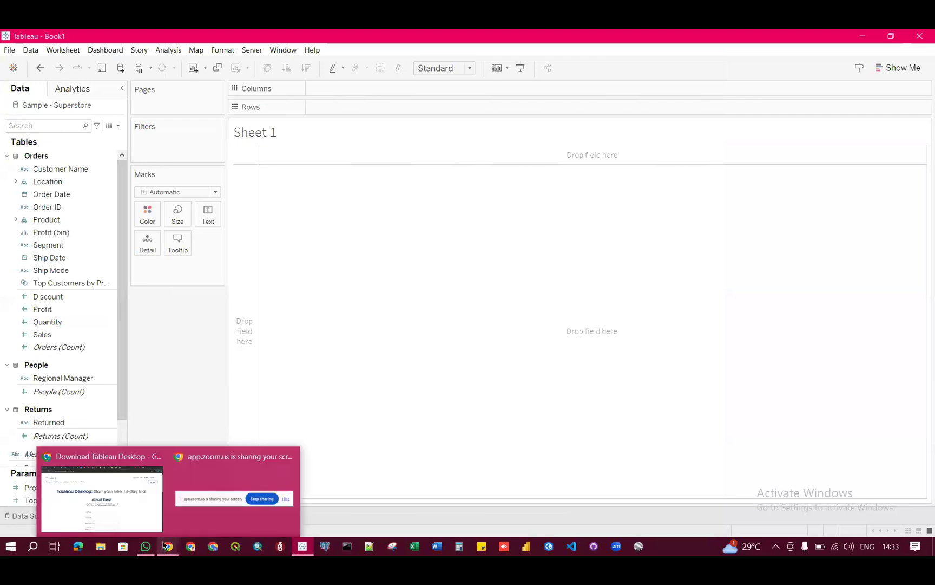
{"action": "left_click", "coordinate": [147, 495]}
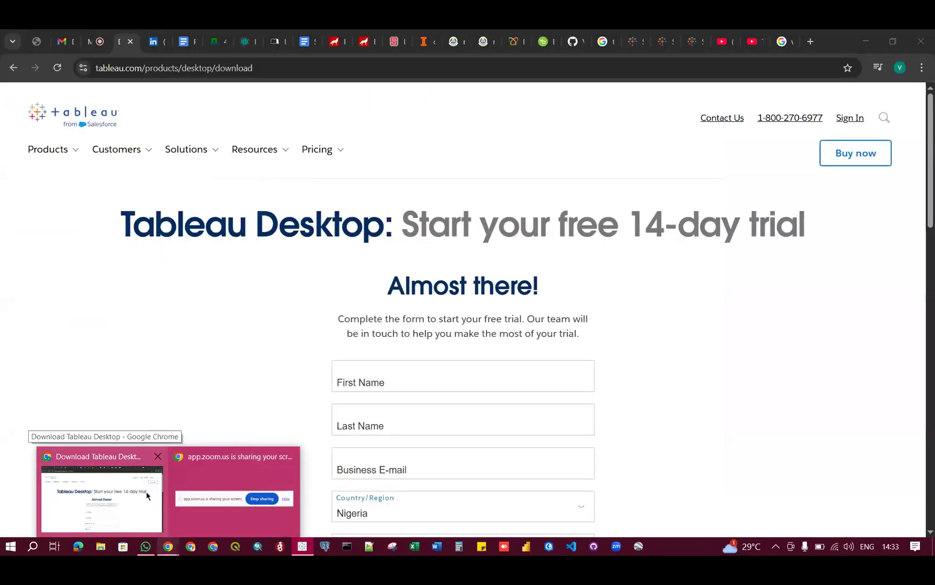
{"action": "left_click", "coordinate": [98, 41]}
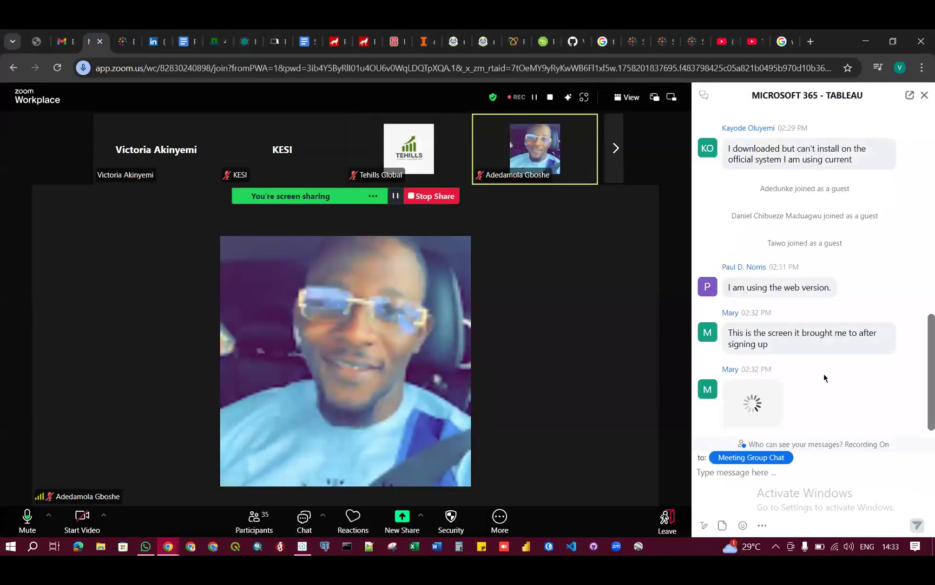
{"action": "scroll", "coordinate": [830, 325], "scroll_direction": "up", "scroll_amount": 4}
{"action": "scroll", "coordinate": [831, 326], "scroll_direction": "down", "scroll_amount": 4}
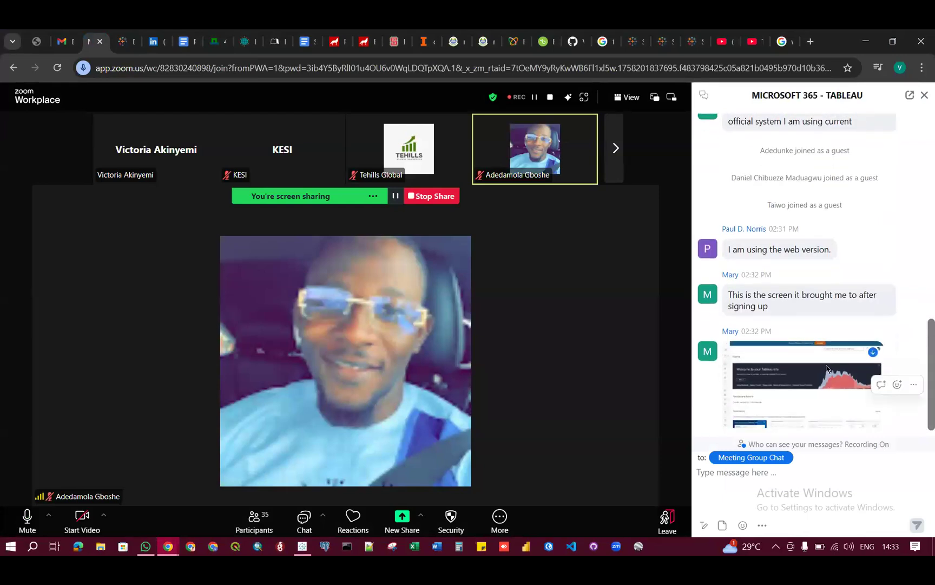
{"action": "scroll", "coordinate": [808, 370], "scroll_direction": "up", "scroll_amount": 5}
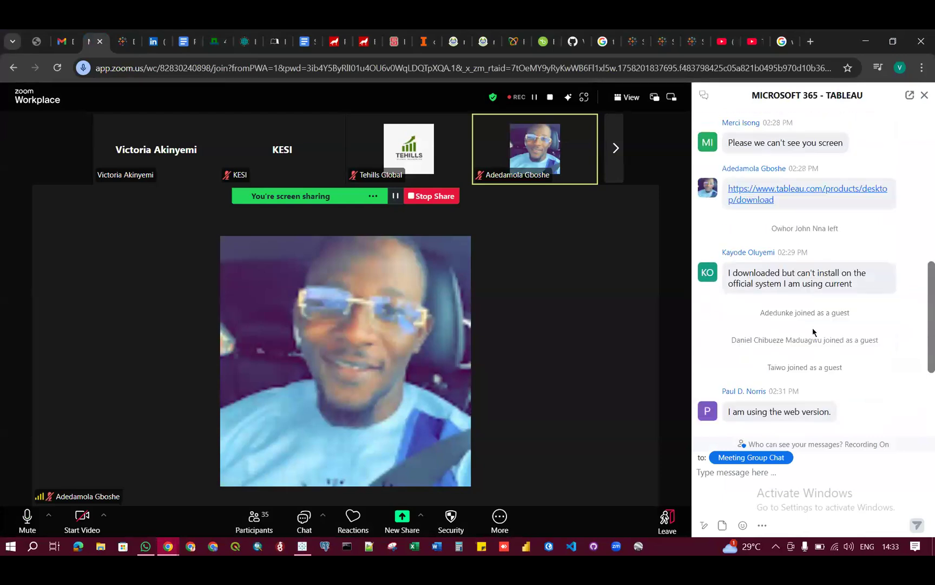
{"action": "scroll", "coordinate": [813, 329], "scroll_direction": "down", "scroll_amount": 5}
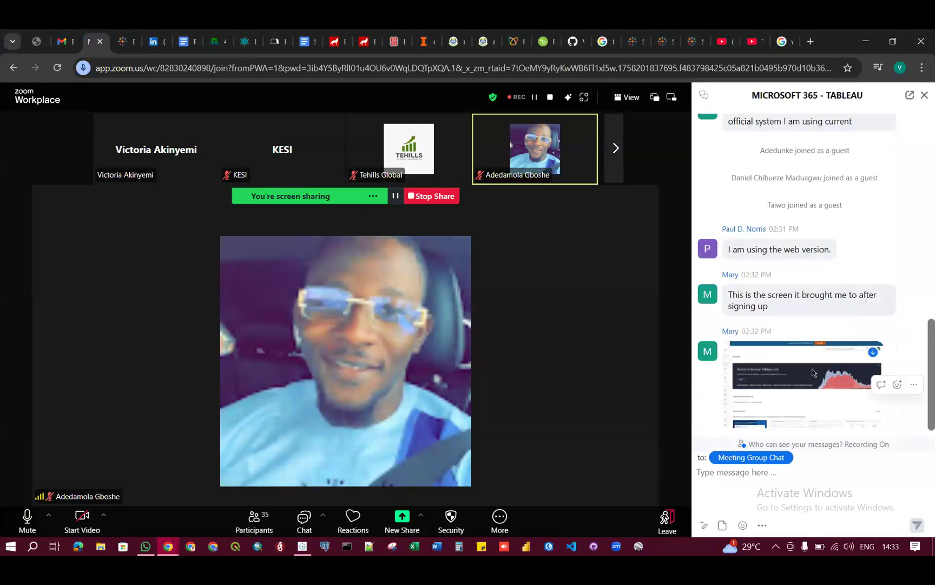
{"action": "scroll", "coordinate": [812, 368], "scroll_direction": "down", "scroll_amount": 2}
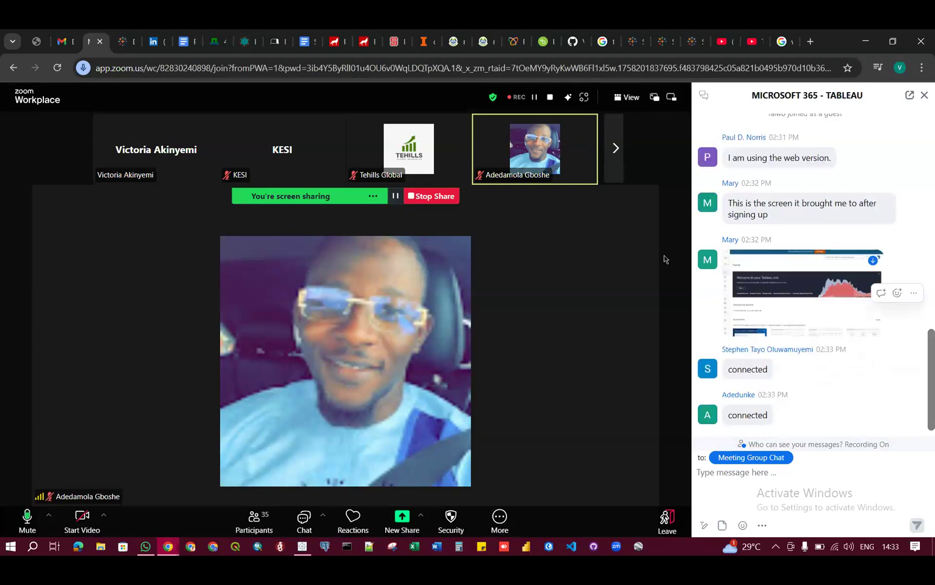
Return to Tableau and review the workbook file commands and the options for the Sample - Superstore data source
{"action": "left_click", "coordinate": [299, 550]}
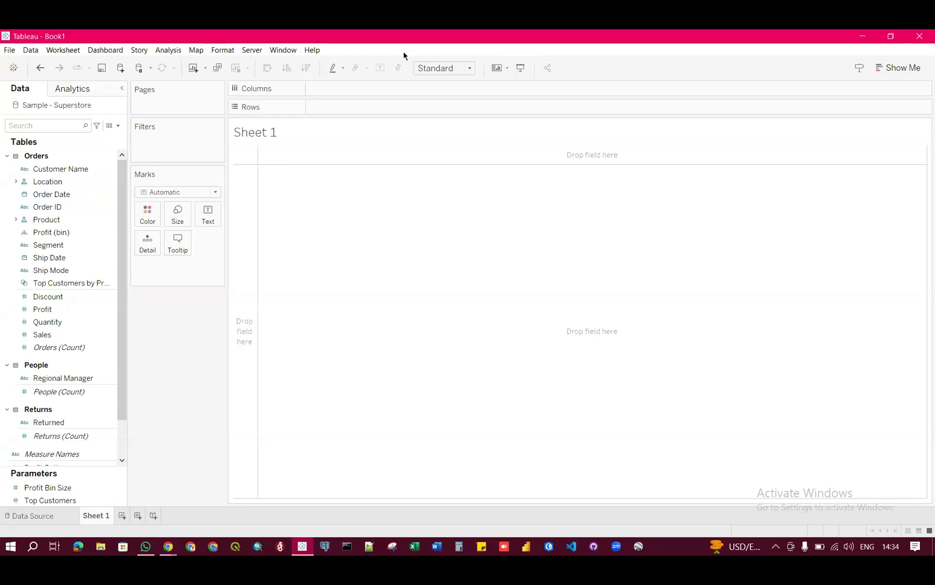
{"action": "left_click", "coordinate": [8, 50]}
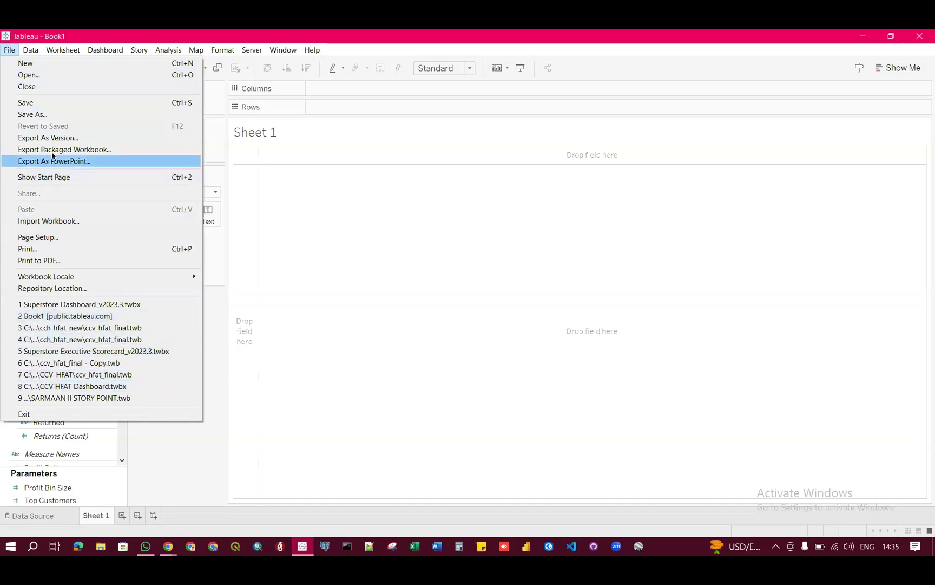
{"action": "left_click", "coordinate": [31, 51]}
{"action": "left_click", "coordinate": [31, 50]}
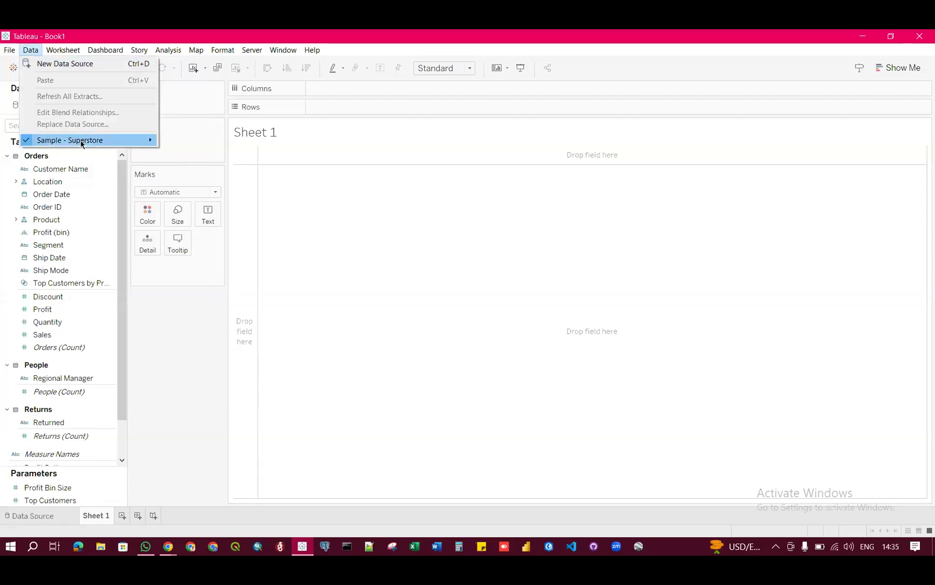
{"action": "mouse_move", "coordinate": [76, 141]}
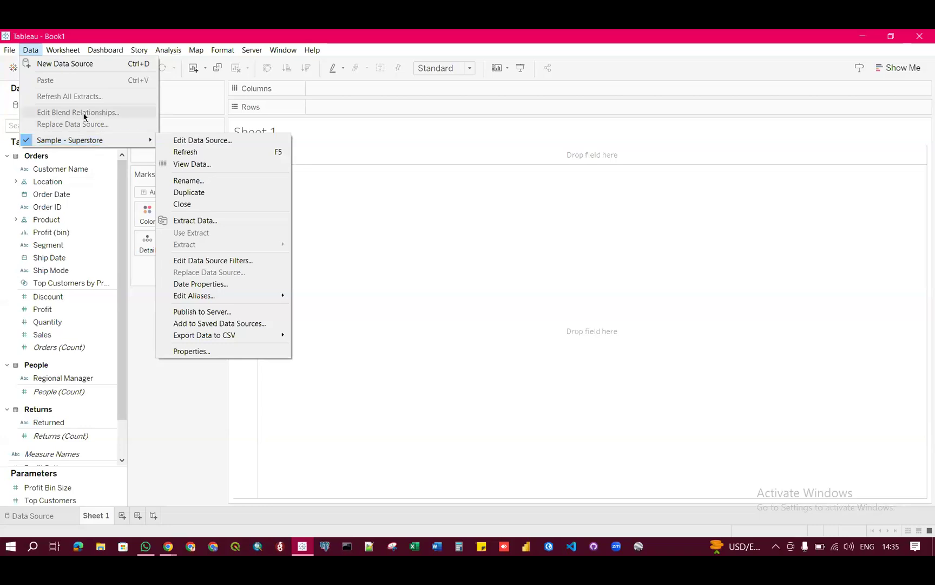
Review the commands available for worksheets, dashboards, stories and analysis, closing them without choosing any
{"action": "left_click", "coordinate": [62, 49]}
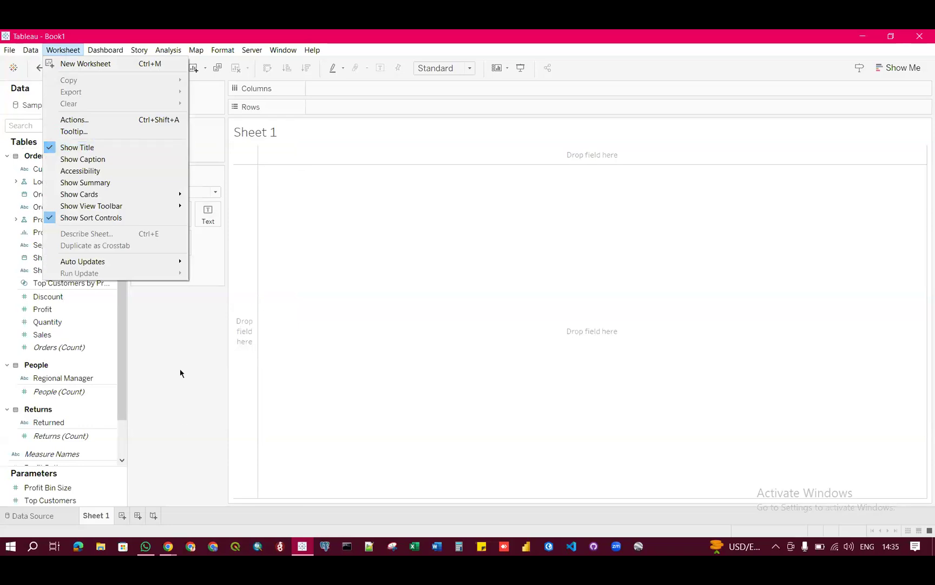
{"action": "left_click", "coordinate": [162, 468]}
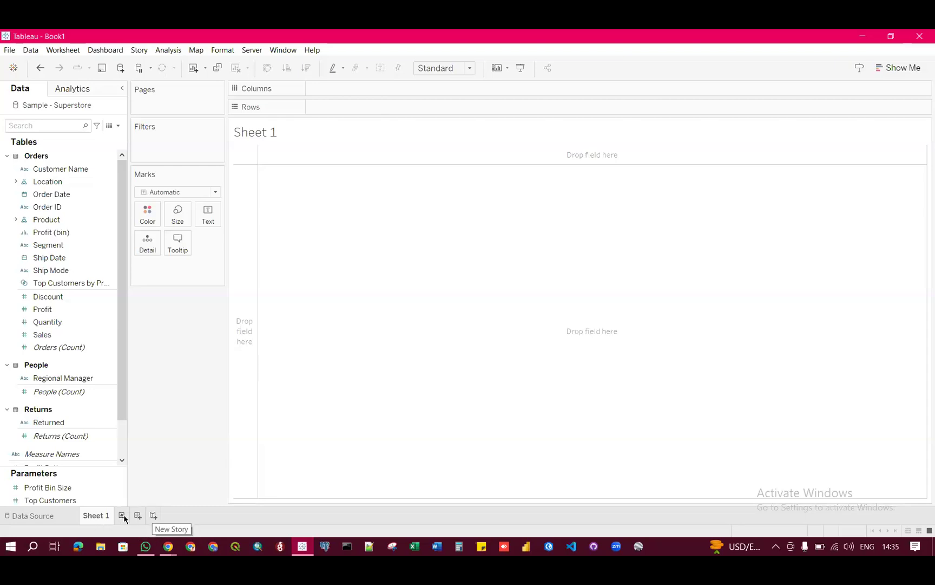
{"action": "mouse_move", "coordinate": [102, 518]}
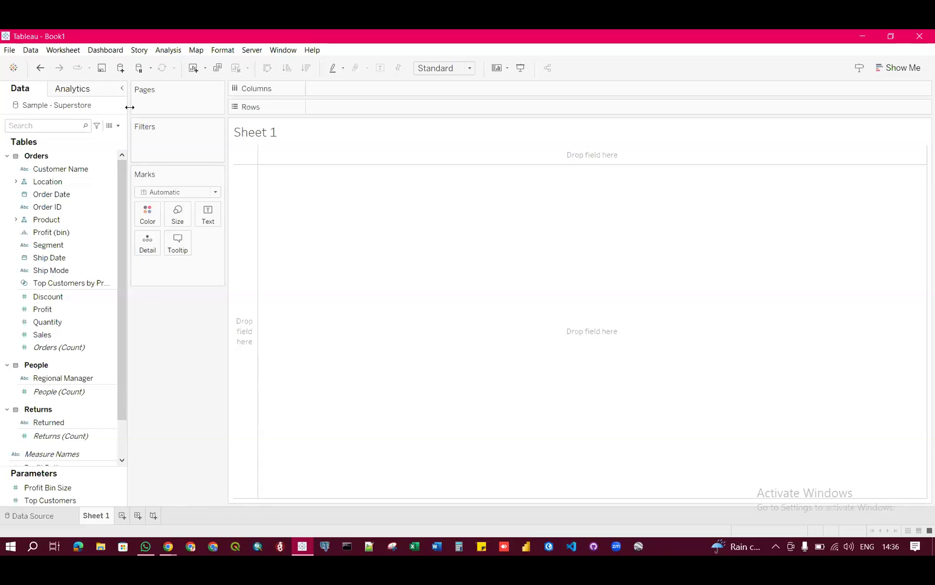
{"action": "left_click", "coordinate": [111, 52]}
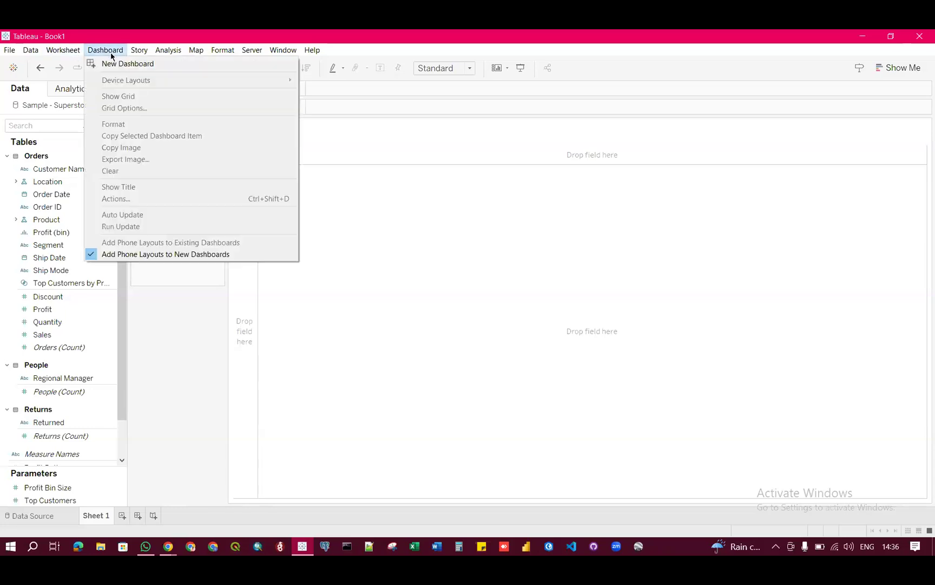
{"action": "mouse_move", "coordinate": [83, 50]}
{"action": "left_click", "coordinate": [139, 50]}
{"action": "left_click", "coordinate": [172, 52]}
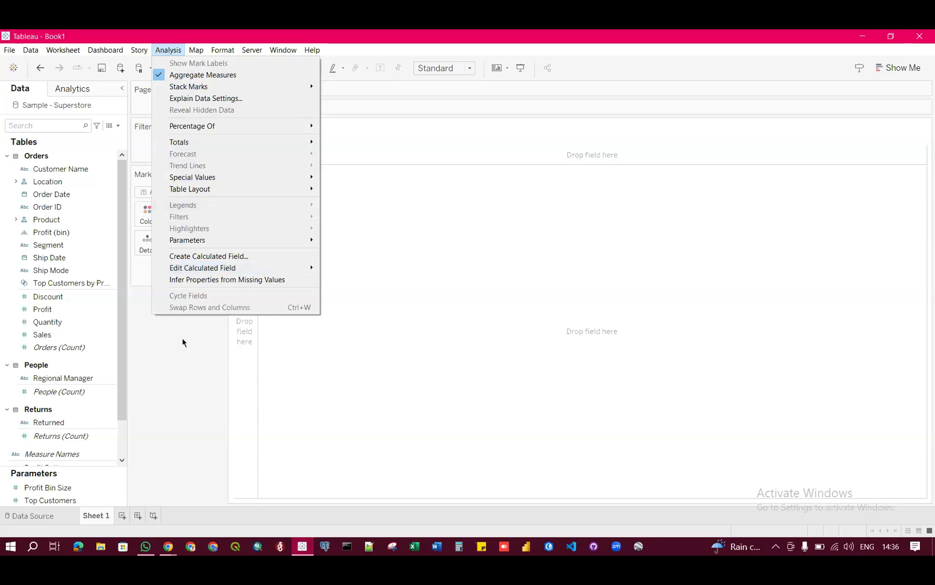
{"action": "left_click", "coordinate": [174, 369]}
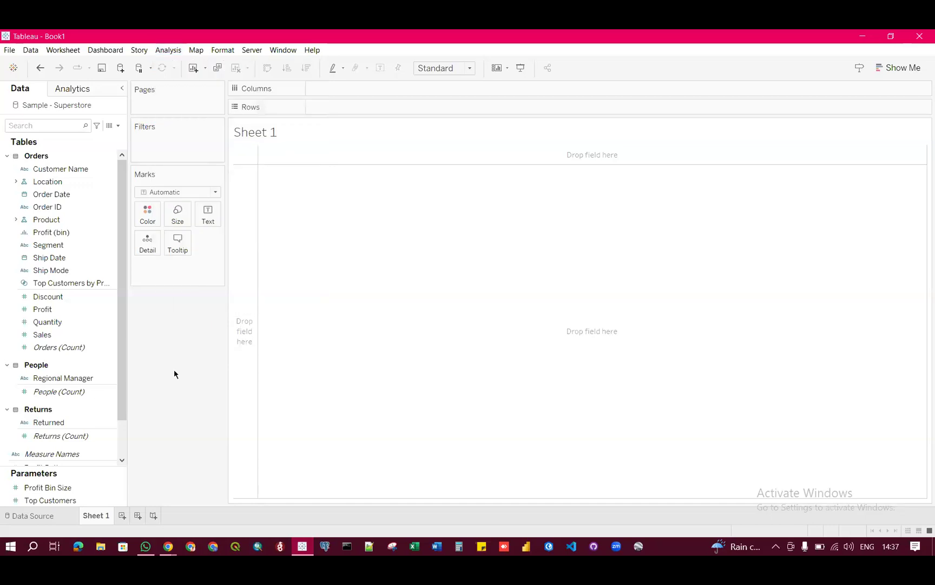
Review the map options including Background Maps and Geocoding, the server and Tableau Public commands, and the help resources
{"action": "left_click", "coordinate": [196, 50]}
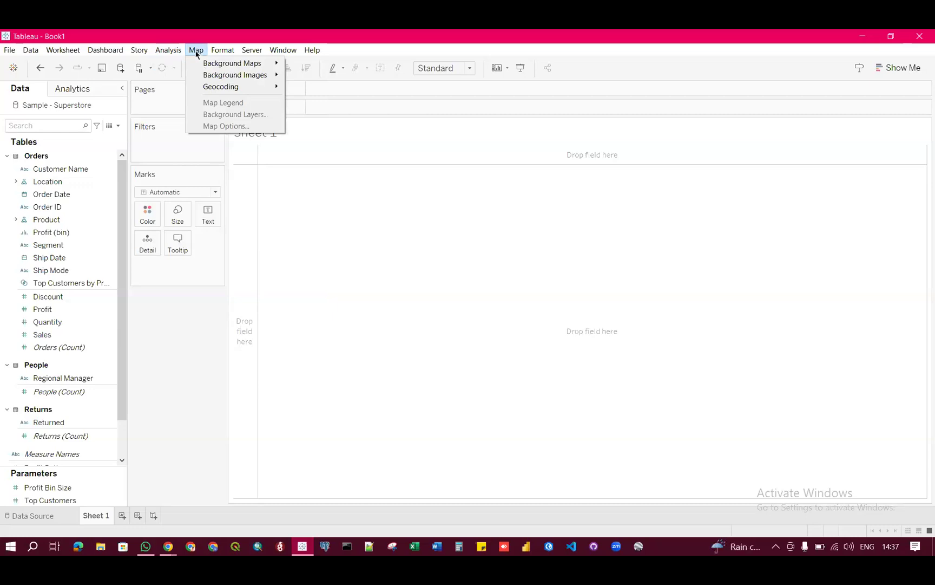
{"action": "mouse_move", "coordinate": [207, 68]}
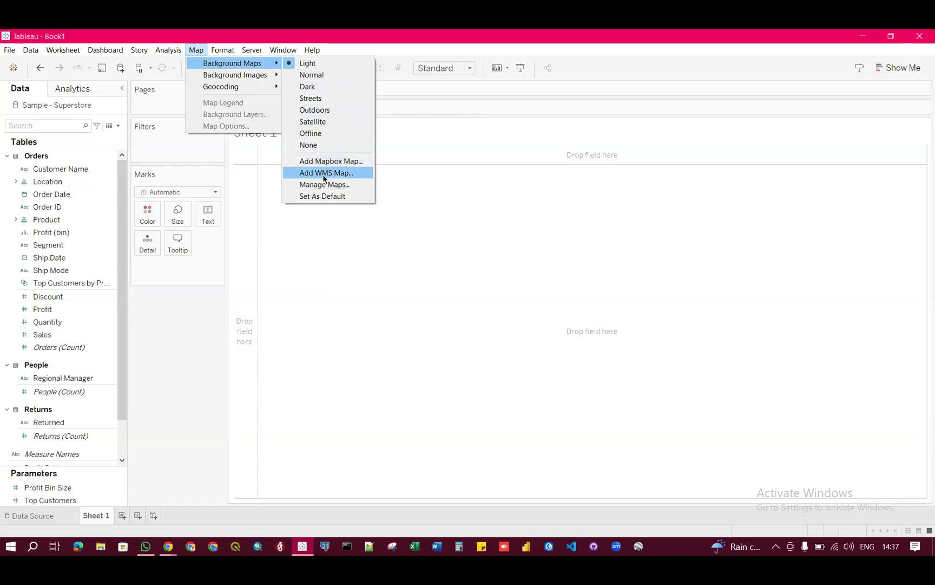
{"action": "mouse_move", "coordinate": [275, 81]}
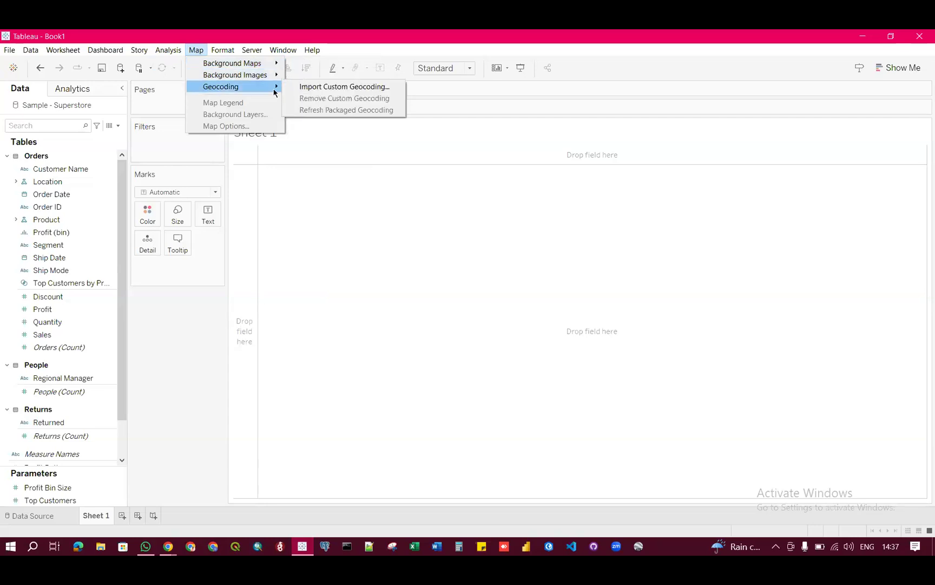
{"action": "mouse_move", "coordinate": [232, 52]}
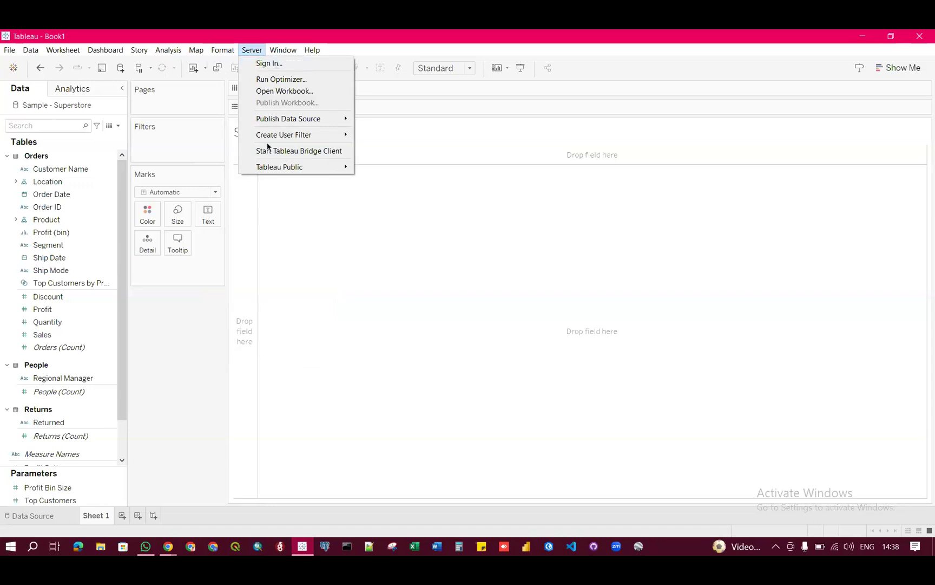
{"action": "mouse_move", "coordinate": [276, 168]}
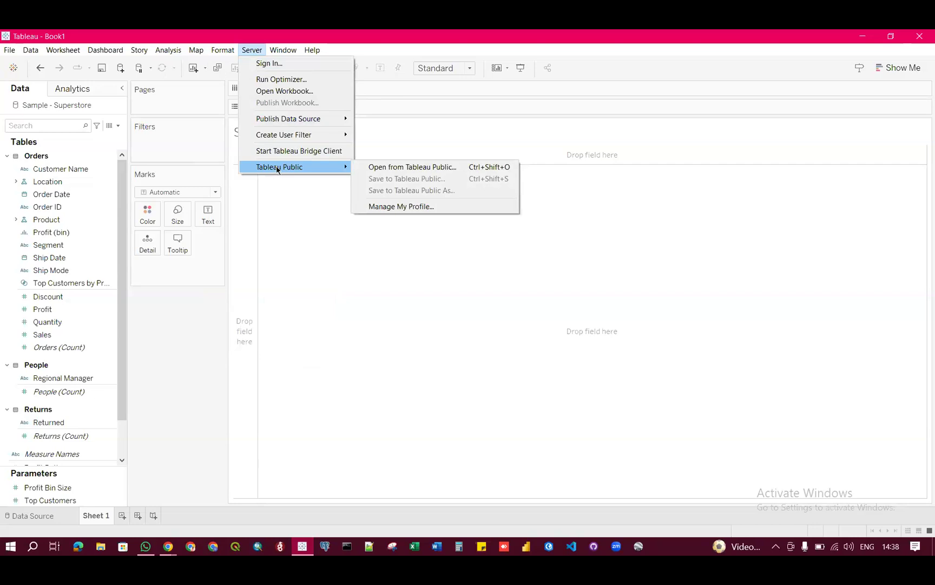
{"action": "mouse_move", "coordinate": [283, 51]}
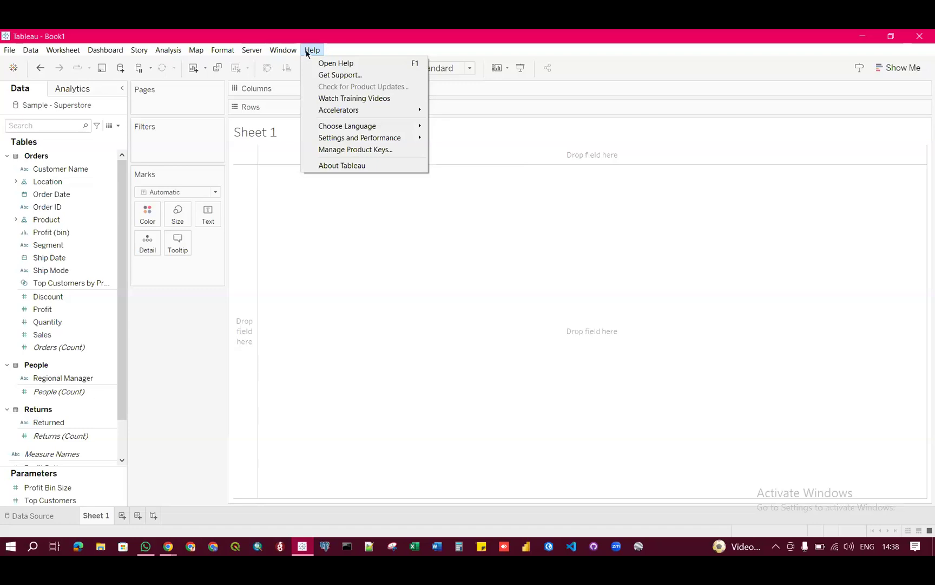
{"action": "left_click", "coordinate": [342, 52]}
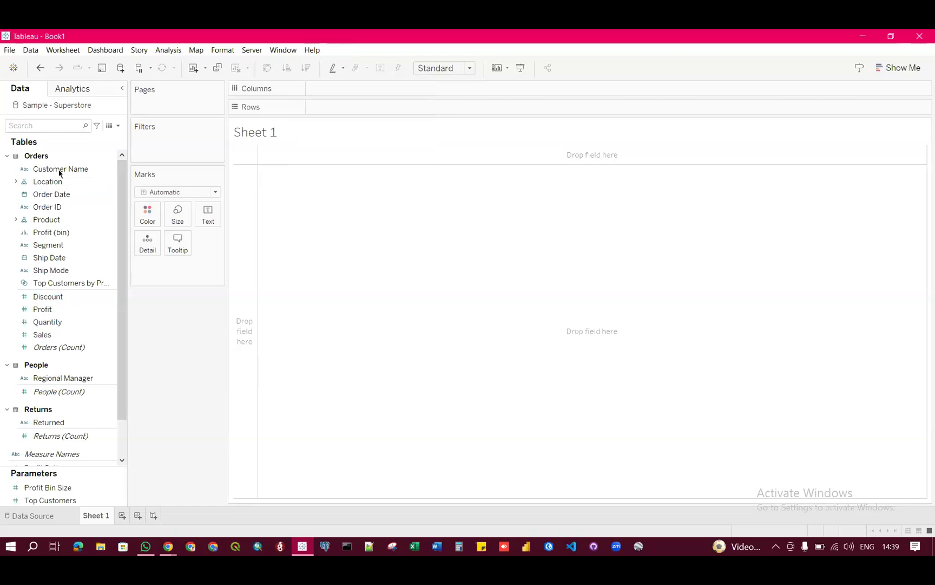
View the Summarize, Model and Custom analytics options, and return to the Sample - Superstore field list
{"action": "left_click", "coordinate": [74, 90]}
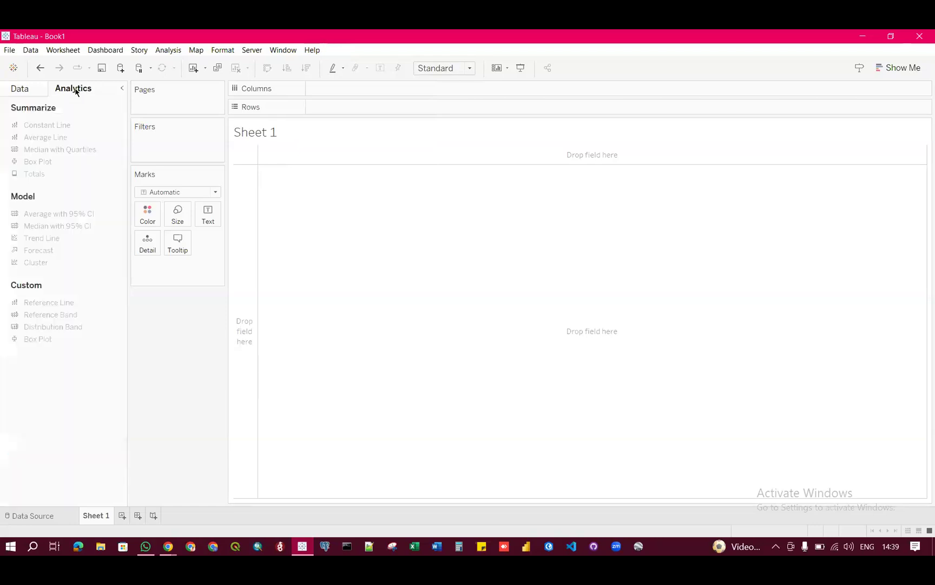
{"action": "left_click", "coordinate": [32, 90]}
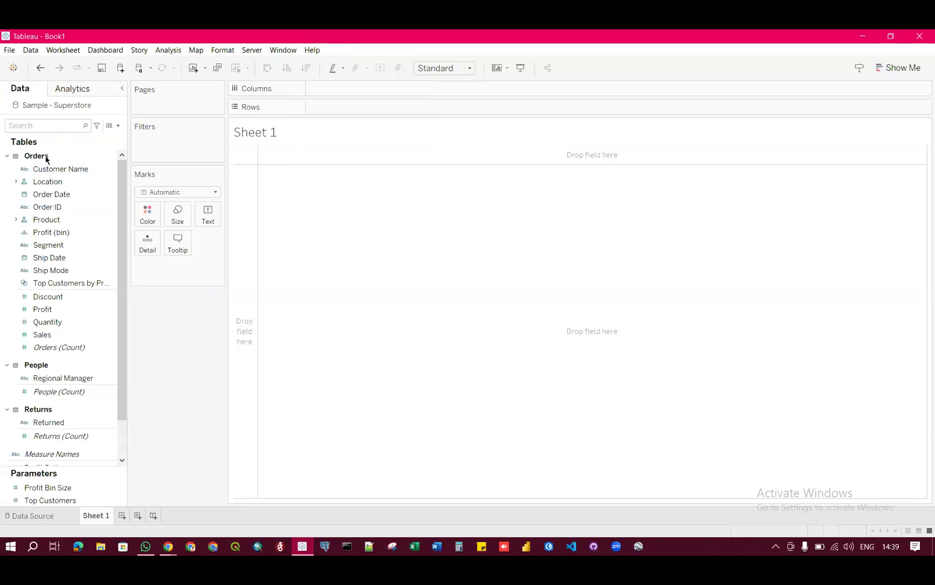
{"action": "left_click", "coordinate": [50, 171]}
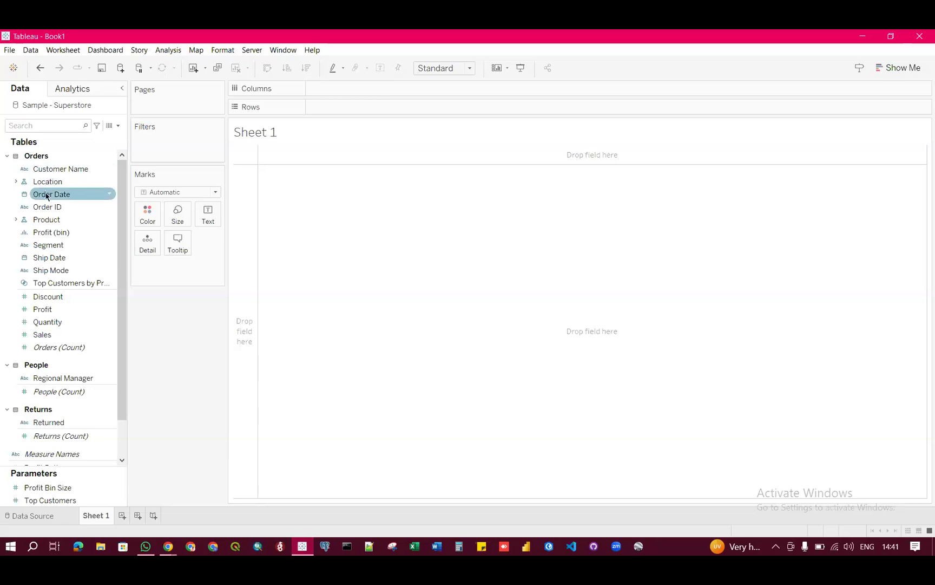
Expand the Location hierarchy in the Orders table, collapse the People table and look over the fields
{"action": "left_click", "coordinate": [17, 182]}
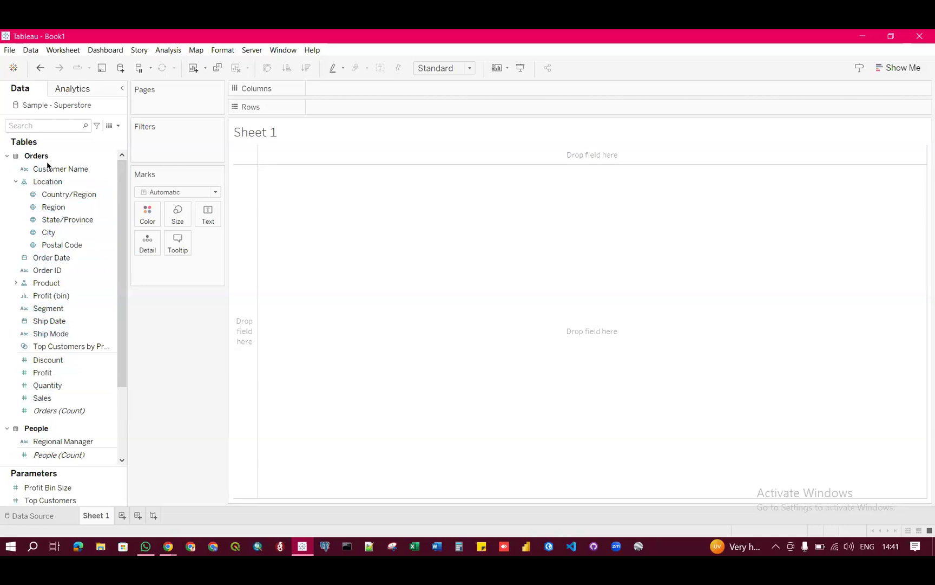
{"action": "left_click", "coordinate": [7, 429]}
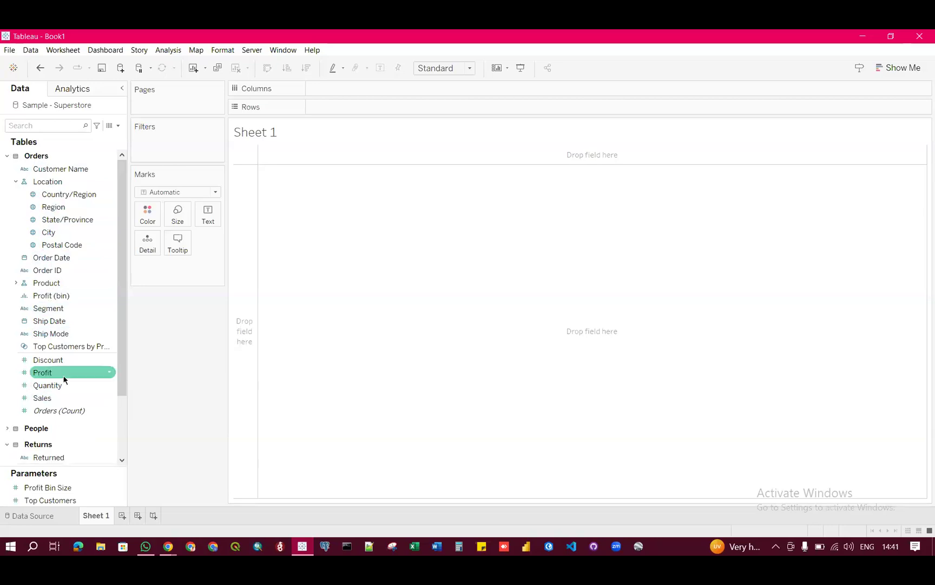
{"action": "scroll", "coordinate": [63, 376], "scroll_direction": "down", "scroll_amount": 3}
{"action": "scroll", "coordinate": [50, 346], "scroll_direction": "up", "scroll_amount": 5}
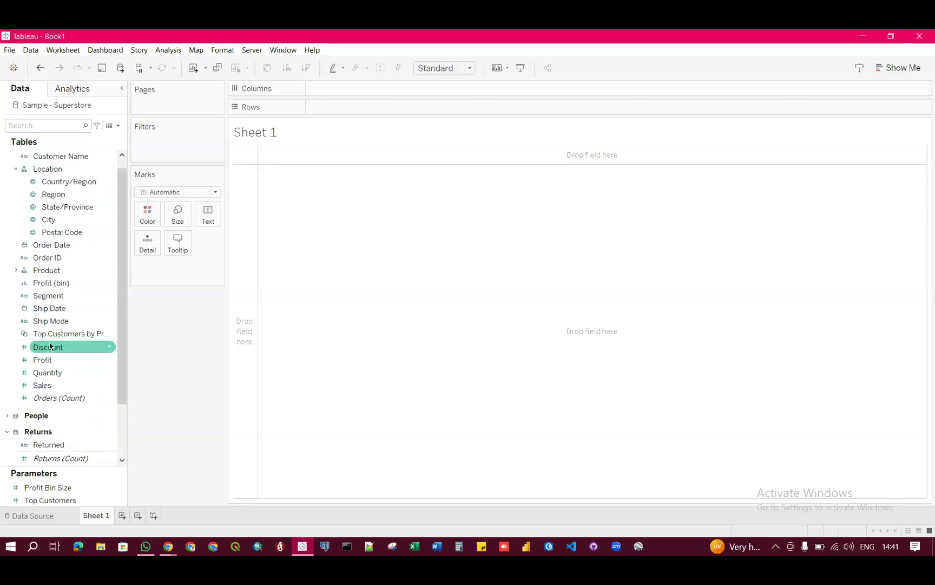
Collapse the Orders table and expand People to view the fields of the People and Returns tables
{"action": "left_click", "coordinate": [8, 156]}
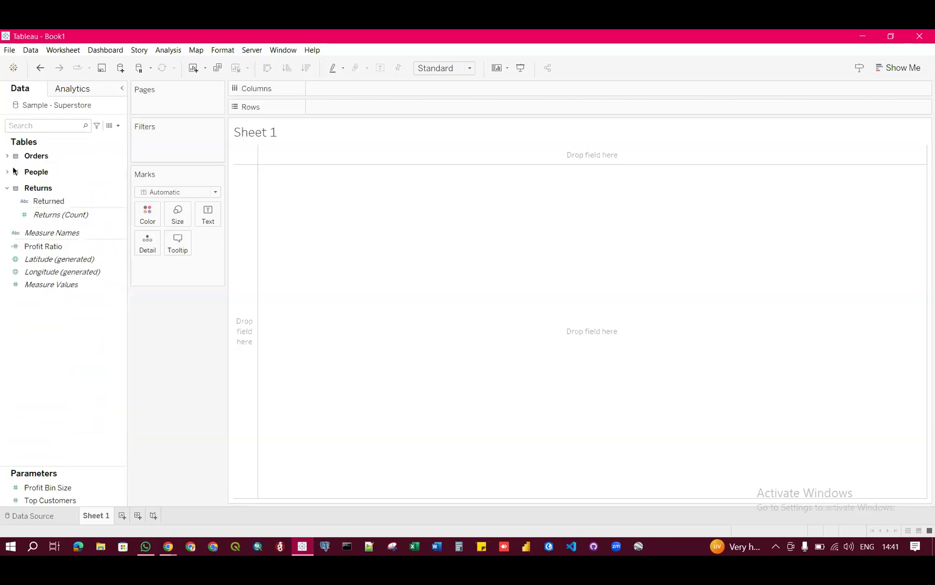
{"action": "left_click", "coordinate": [32, 202]}
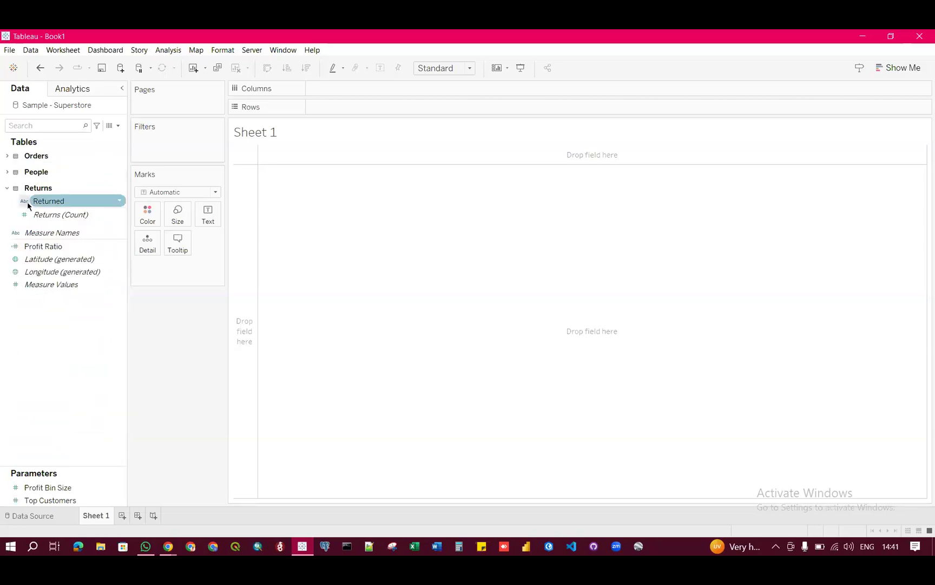
{"action": "left_click", "coordinate": [8, 156]}
{"action": "left_click", "coordinate": [8, 156]}
{"action": "left_click", "coordinate": [7, 173]}
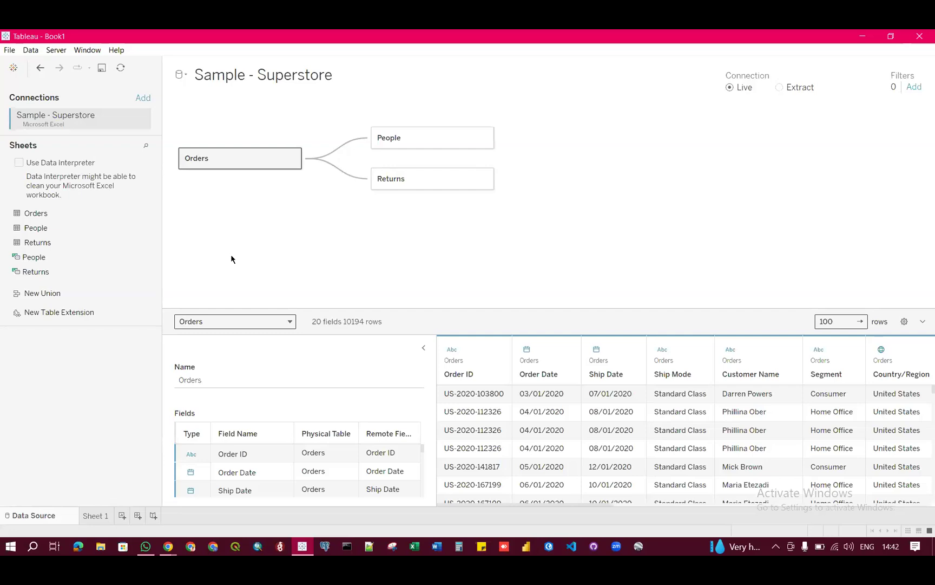
Go back from the data source page to Sheet 1, check its analytics options and redisplay the data fields
{"action": "left_click", "coordinate": [100, 520]}
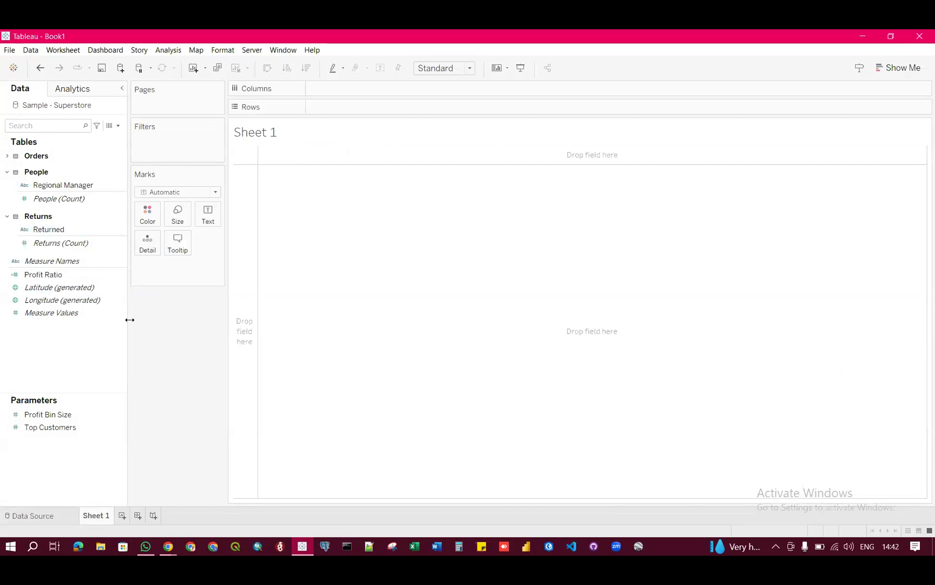
{"action": "left_click", "coordinate": [80, 91]}
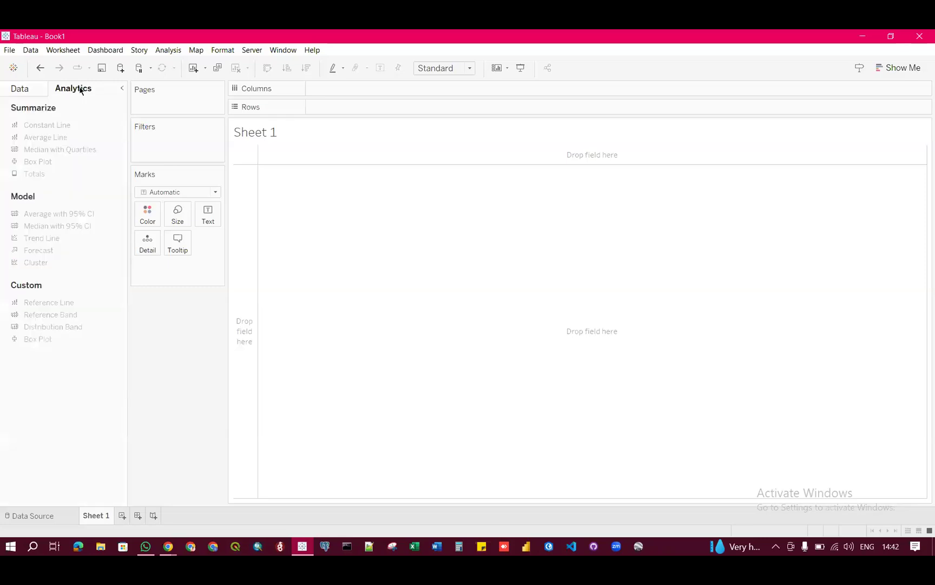
{"action": "left_click", "coordinate": [36, 90]}
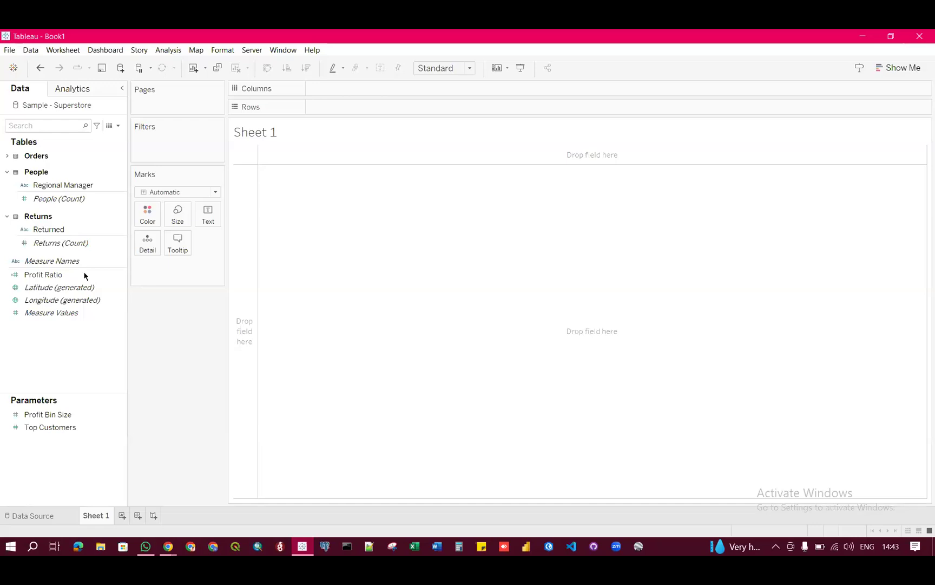
Expand the Orders table and examine its dimension fields and its measures such as Discount, Profit, Quantity and Sales
{"action": "left_click", "coordinate": [7, 156]}
{"action": "scroll", "coordinate": [62, 328], "scroll_direction": "down", "scroll_amount": 3}
{"action": "scroll", "coordinate": [63, 319], "scroll_direction": "up", "scroll_amount": 3}
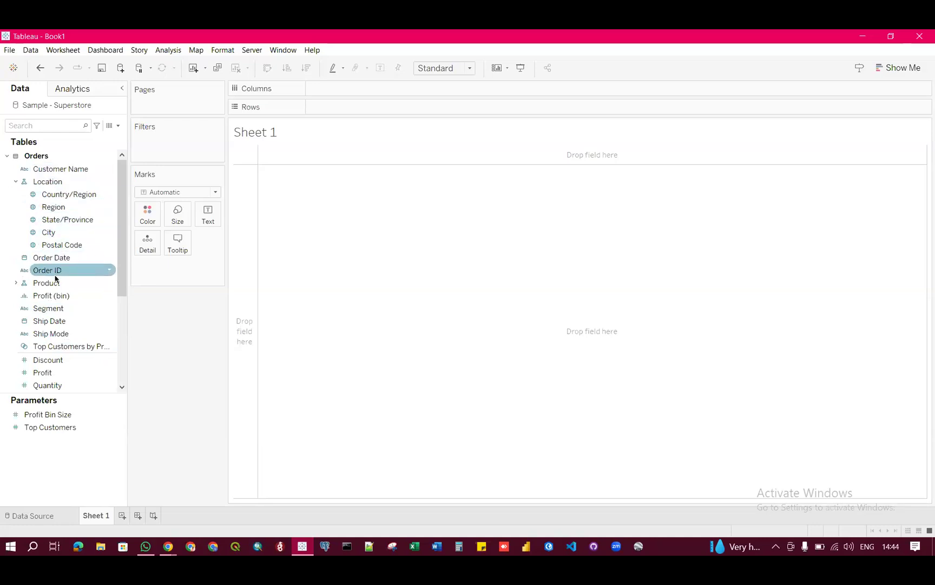
{"action": "scroll", "coordinate": [57, 284], "scroll_direction": "down", "scroll_amount": 3}
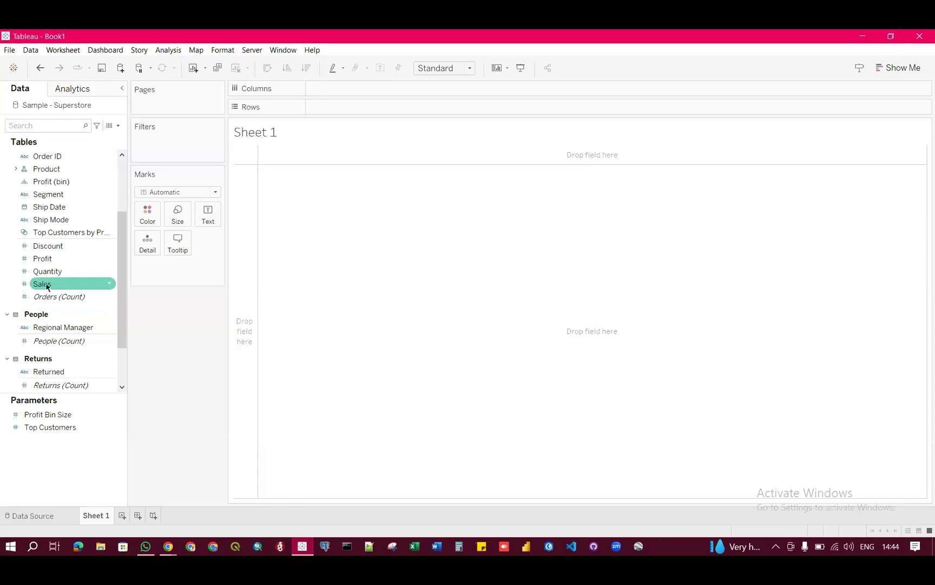
{"action": "scroll", "coordinate": [47, 287], "scroll_direction": "up", "scroll_amount": 1}
{"action": "scroll", "coordinate": [48, 287], "scroll_direction": "down", "scroll_amount": 1}
{"action": "scroll", "coordinate": [47, 287], "scroll_direction": "up", "scroll_amount": 2}
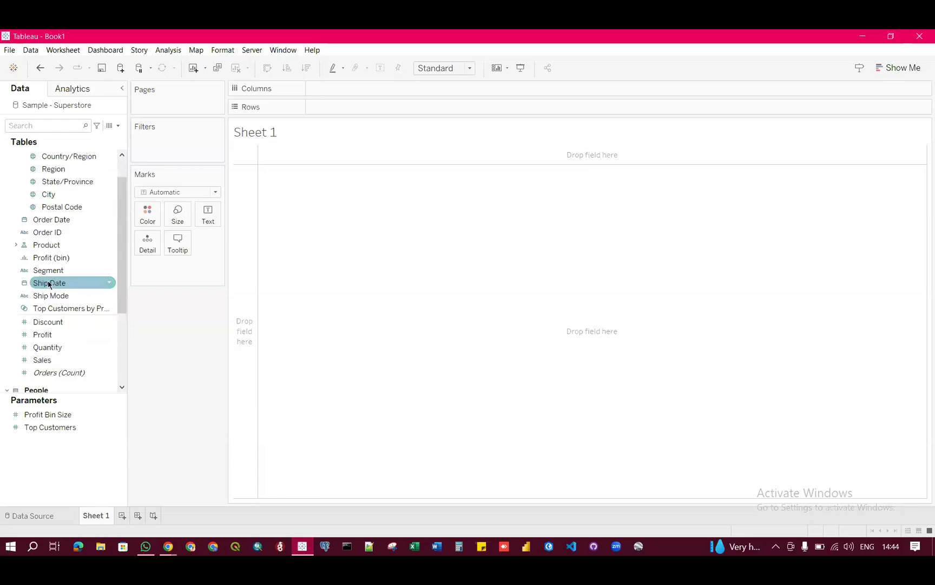
{"action": "scroll", "coordinate": [49, 295], "scroll_direction": "down", "scroll_amount": 1}
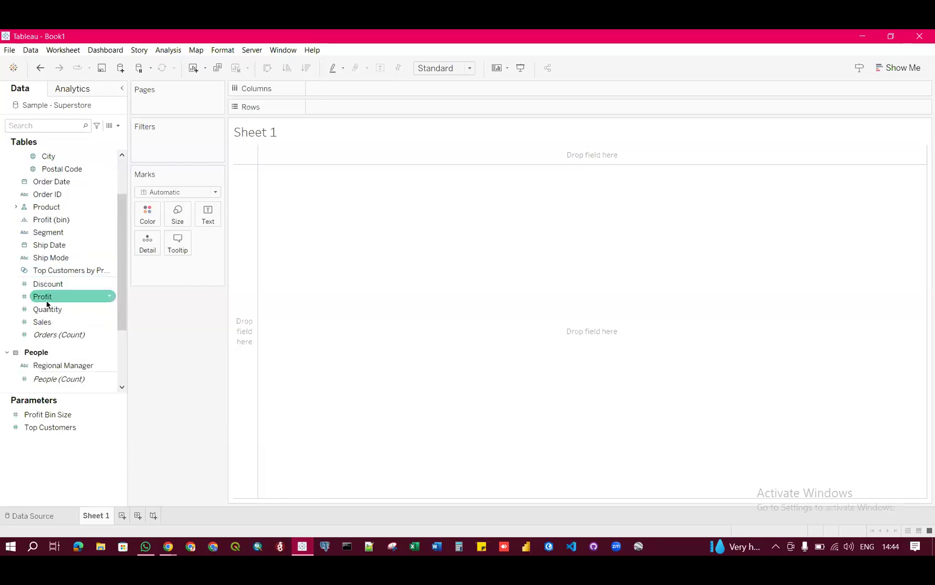
{"action": "scroll", "coordinate": [48, 304], "scroll_direction": "up", "scroll_amount": 2}
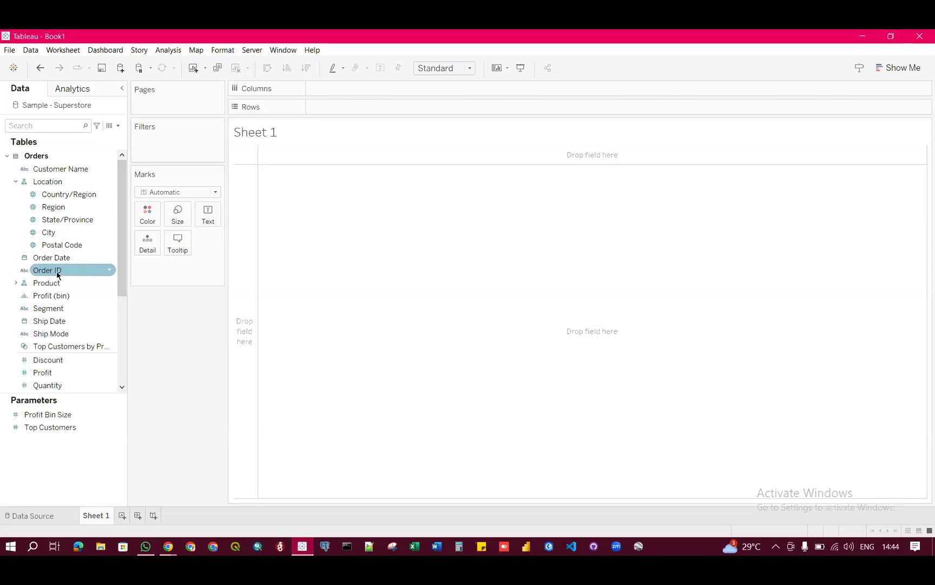
{"action": "scroll", "coordinate": [72, 288], "scroll_direction": "down", "scroll_amount": 3}
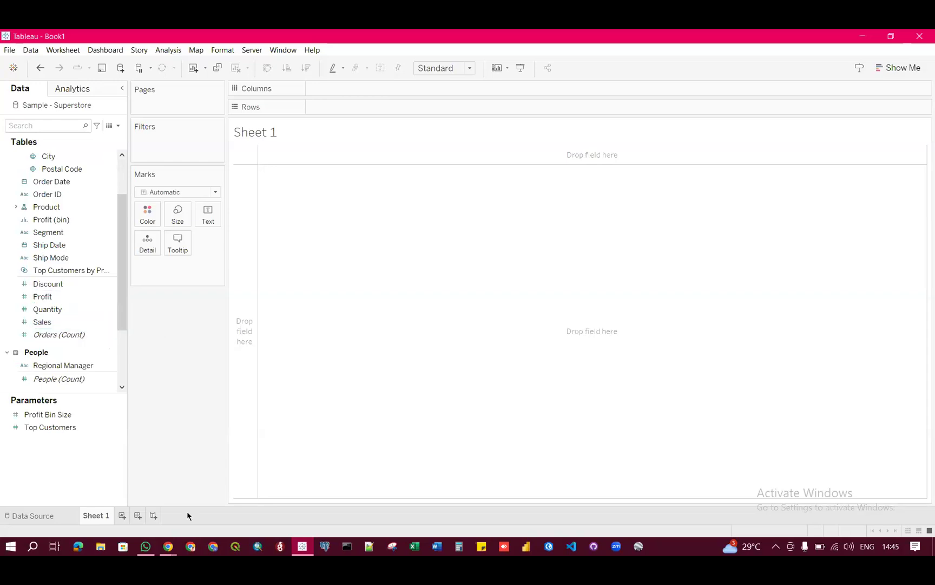
Switch to the Zoom meeting in Chrome and read back through the participants' latest group chat messages
{"action": "mouse_move", "coordinate": [168, 548]}
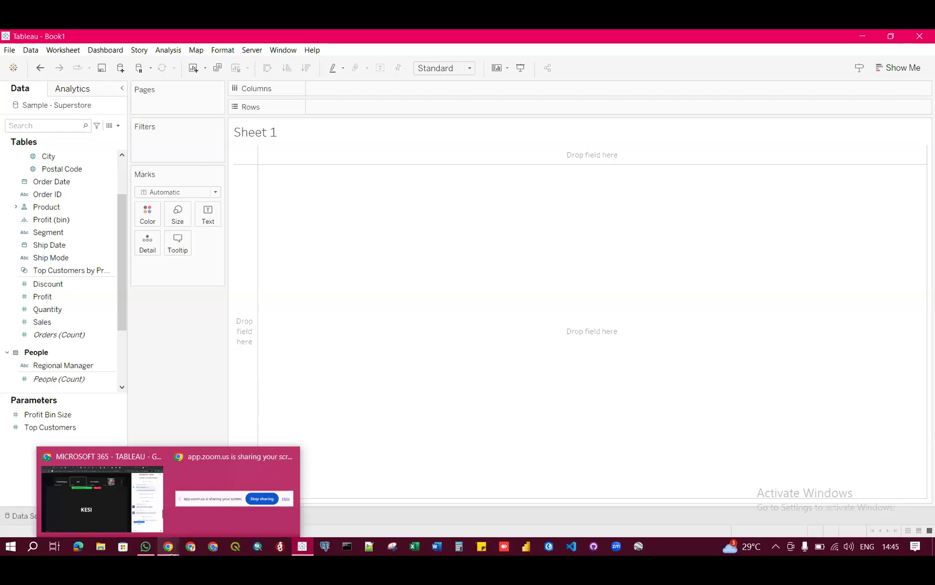
{"action": "left_click", "coordinate": [122, 499]}
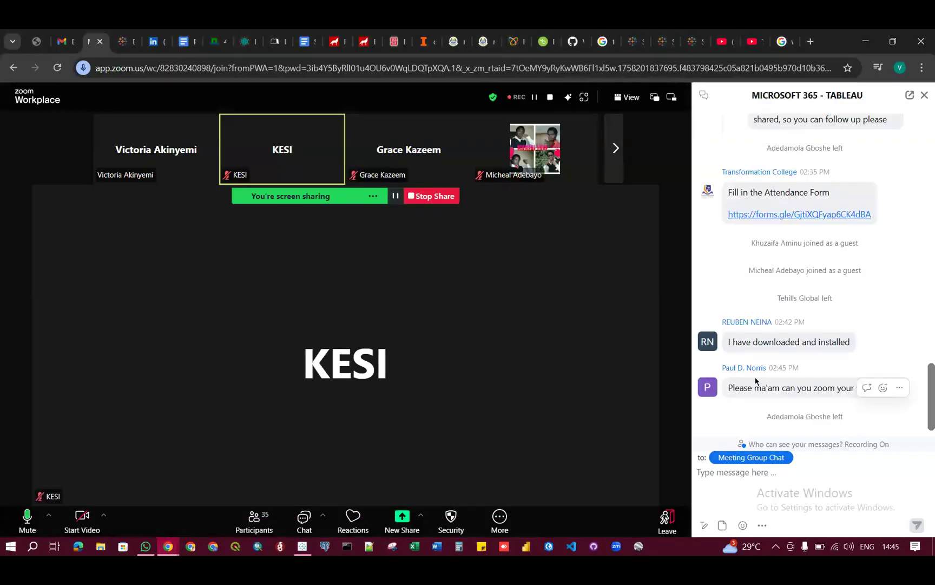
{"action": "scroll", "coordinate": [772, 378], "scroll_direction": "up", "scroll_amount": 1}
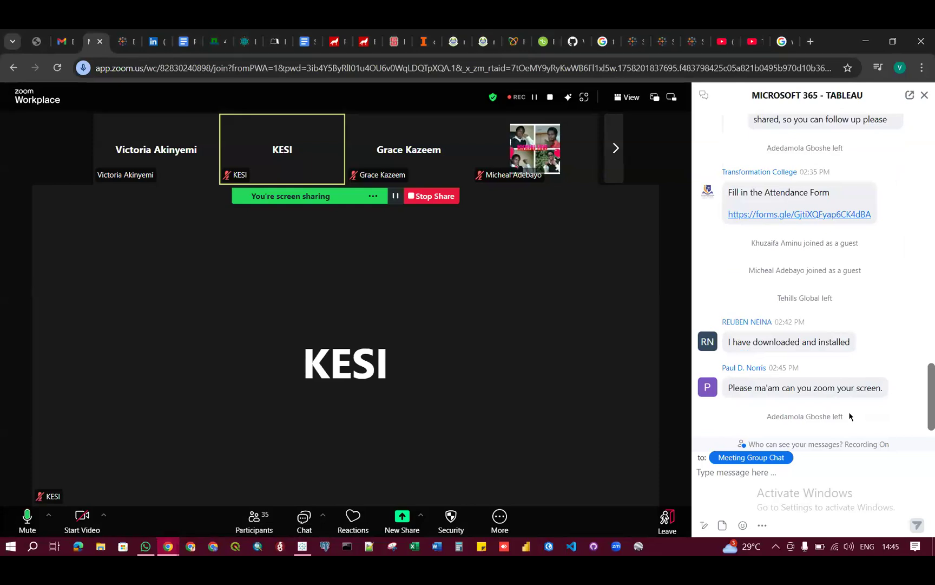
{"action": "scroll", "coordinate": [857, 422], "scroll_direction": "up", "scroll_amount": 2}
{"action": "mouse_move", "coordinate": [858, 421]}
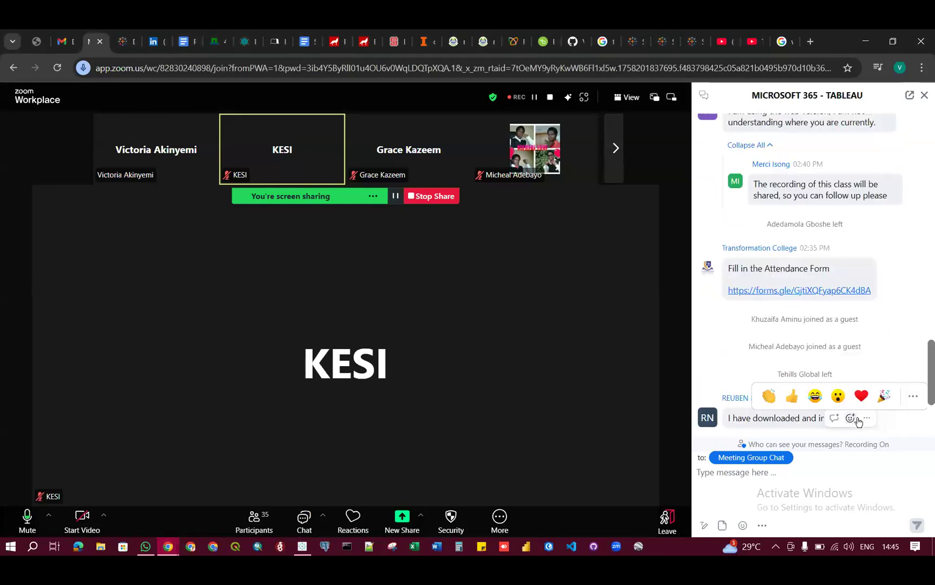
Read the participants' newest messages in the meeting group chat, including their answers about dimensions
{"action": "scroll", "coordinate": [858, 421], "scroll_direction": "down", "scroll_amount": 3}
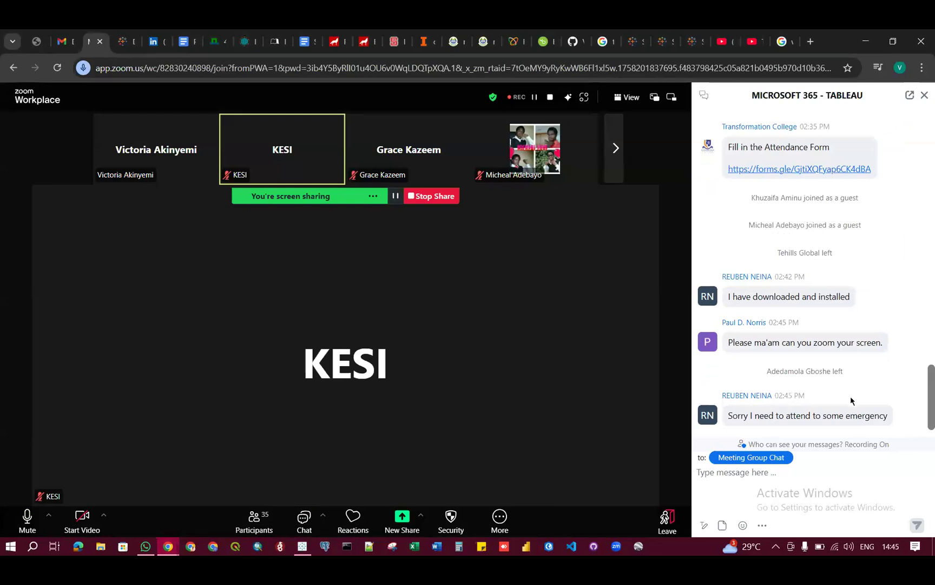
{"action": "scroll", "coordinate": [851, 400], "scroll_direction": "up", "scroll_amount": 1}
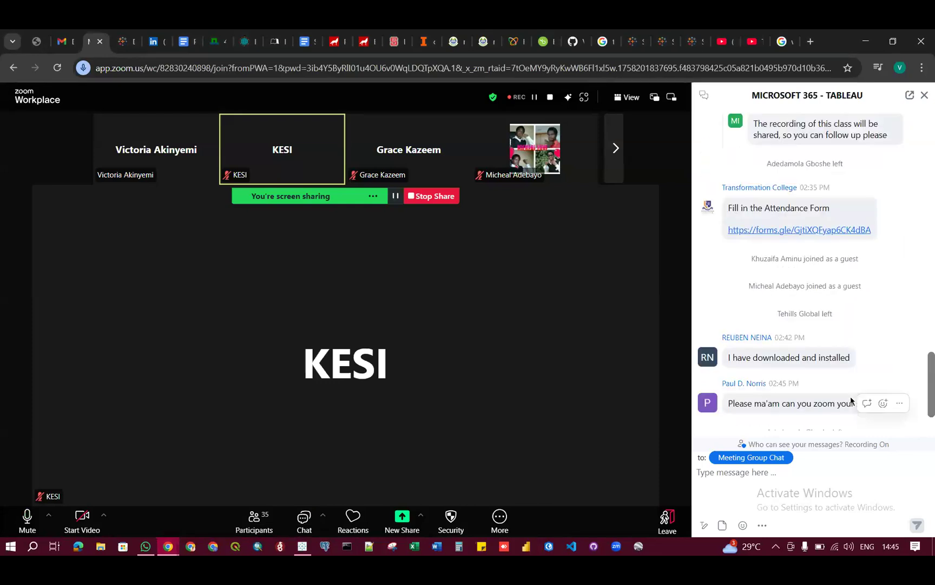
{"action": "scroll", "coordinate": [852, 398], "scroll_direction": "down", "scroll_amount": 1}
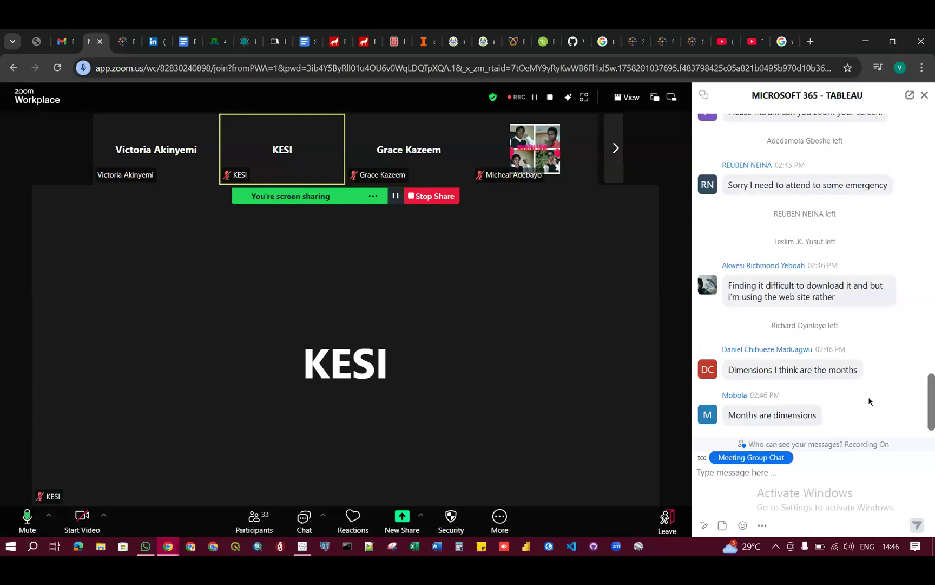
{"action": "mouse_move", "coordinate": [868, 411]}
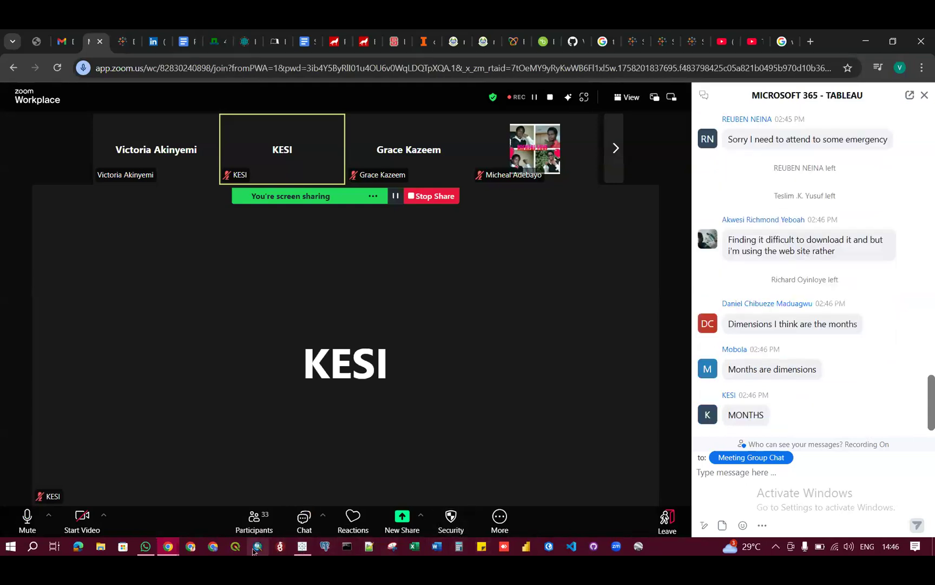
Switch back to Tableau and review the available mark types and the Color, Size, Text, Detail and Tooltip options for Sheet 1
{"action": "mouse_move", "coordinate": [297, 550]}
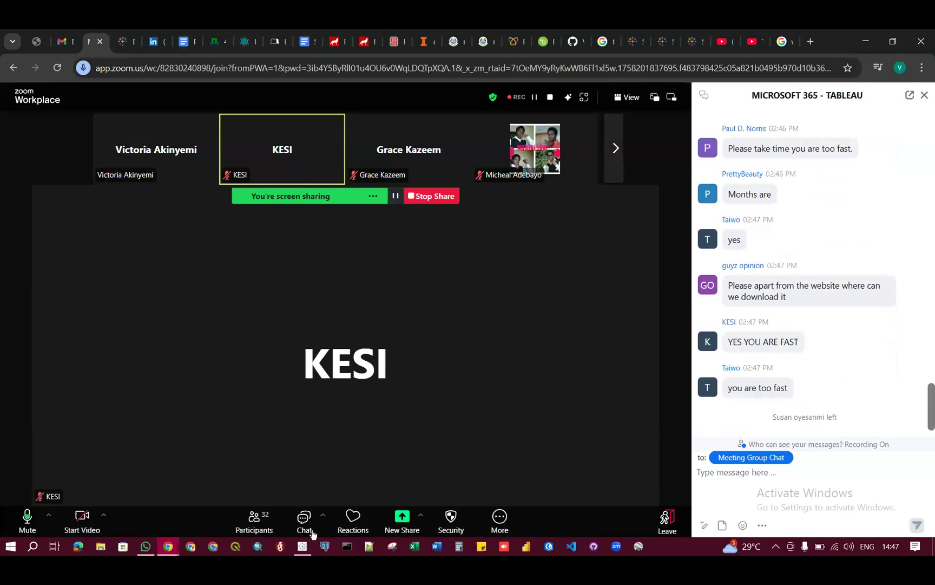
{"action": "left_click", "coordinate": [302, 547]}
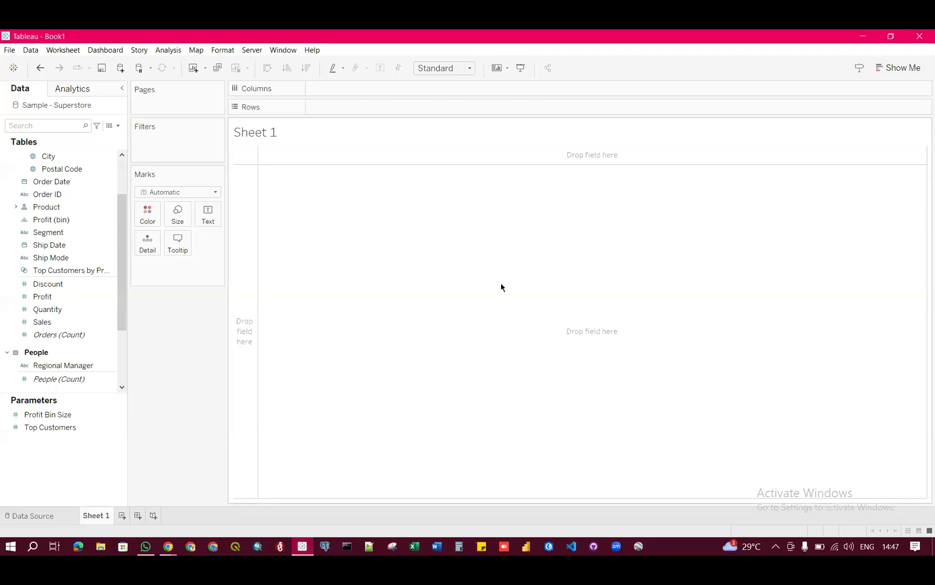
{"action": "scroll", "coordinate": [94, 286], "scroll_direction": "up", "scroll_amount": 2}
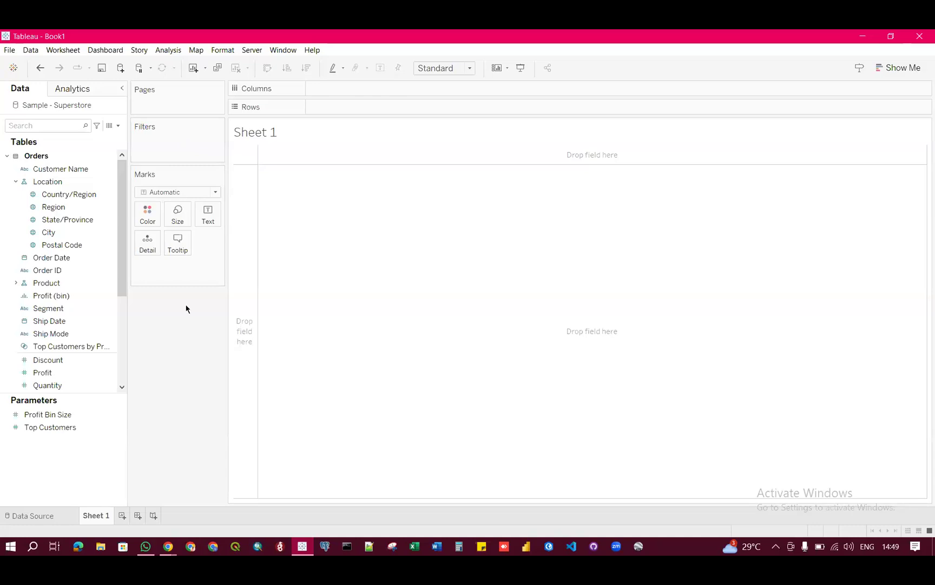
{"action": "left_click", "coordinate": [189, 192]}
{"action": "left_click", "coordinate": [193, 171]}
{"action": "left_click", "coordinate": [190, 193]}
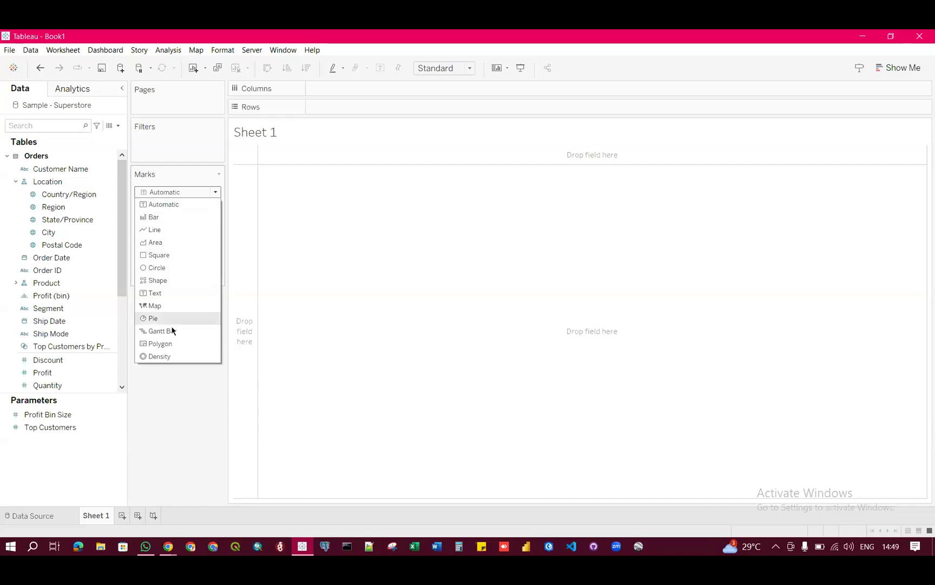
{"action": "left_click", "coordinate": [180, 393]}
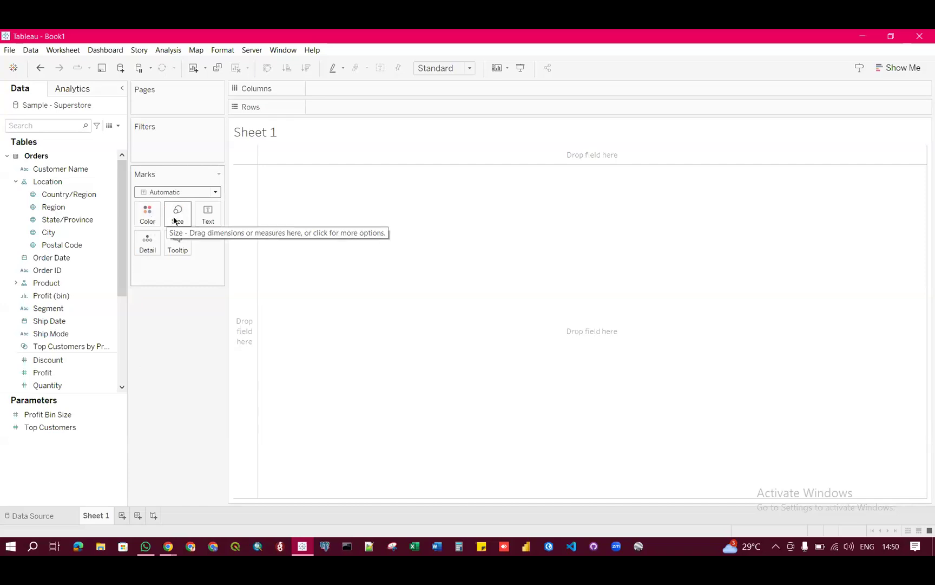
{"action": "left_click", "coordinate": [211, 218]}
{"action": "left_click", "coordinate": [188, 268]}
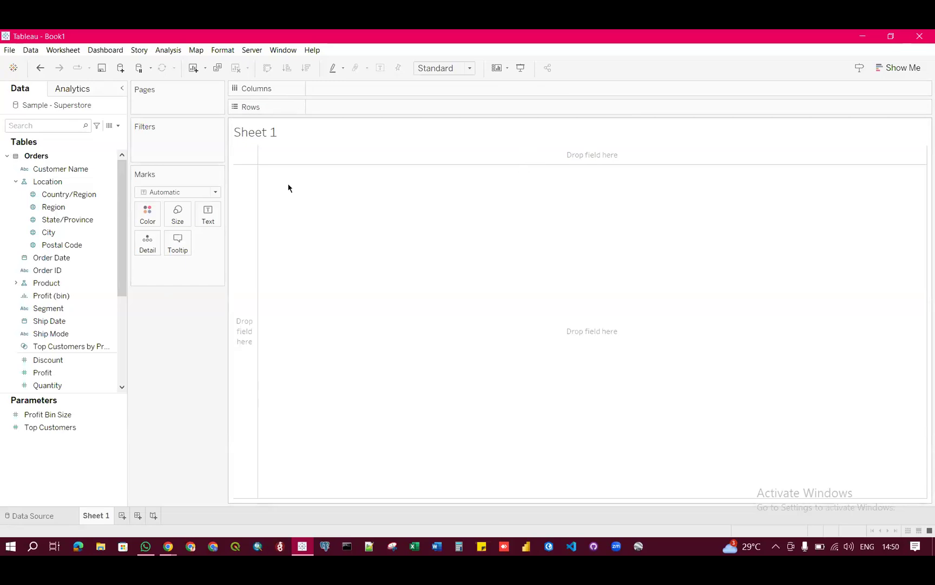
Collapse the Orders, People and Returns tables in the data field list
{"action": "left_click", "coordinate": [7, 156]}
{"action": "left_click", "coordinate": [8, 173]}
{"action": "left_click", "coordinate": [7, 188]}
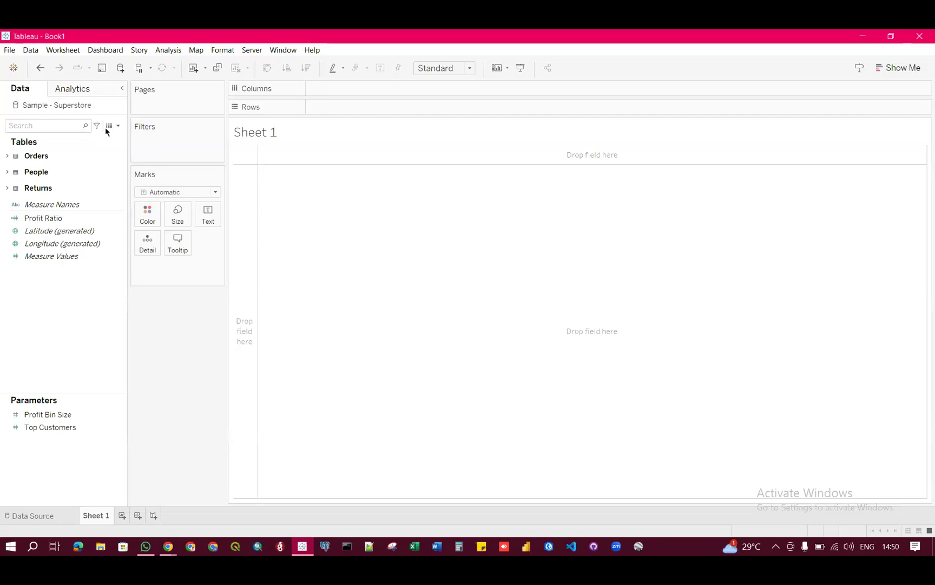
Show the underlying data of Sample - Superstore in an enlarged window and look through the Orders rows and columns
{"action": "left_click", "coordinate": [109, 126]}
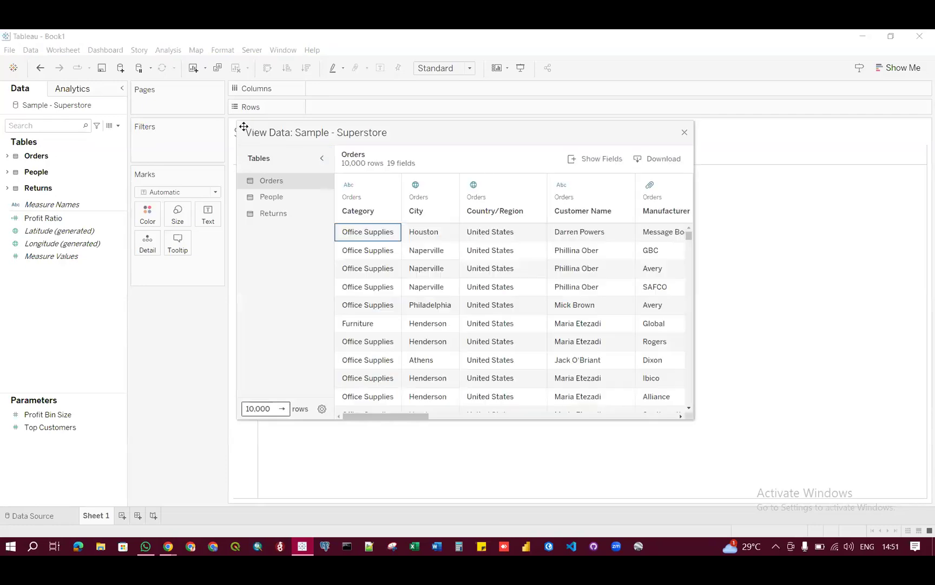
{"action": "left_click_drag", "start_coordinate": [238, 124], "coordinate": [44, 36]}
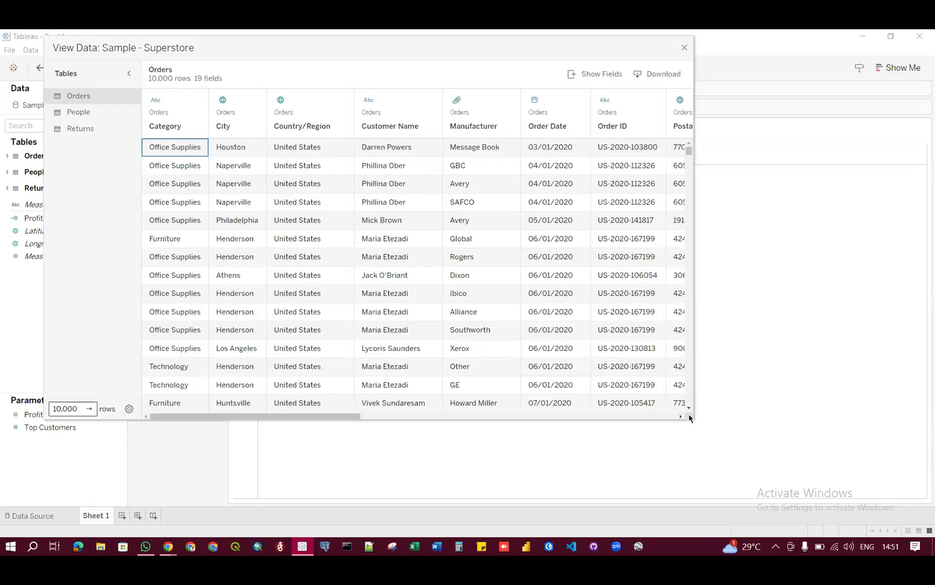
{"action": "left_click_drag", "start_coordinate": [703, 424], "coordinate": [900, 501]}
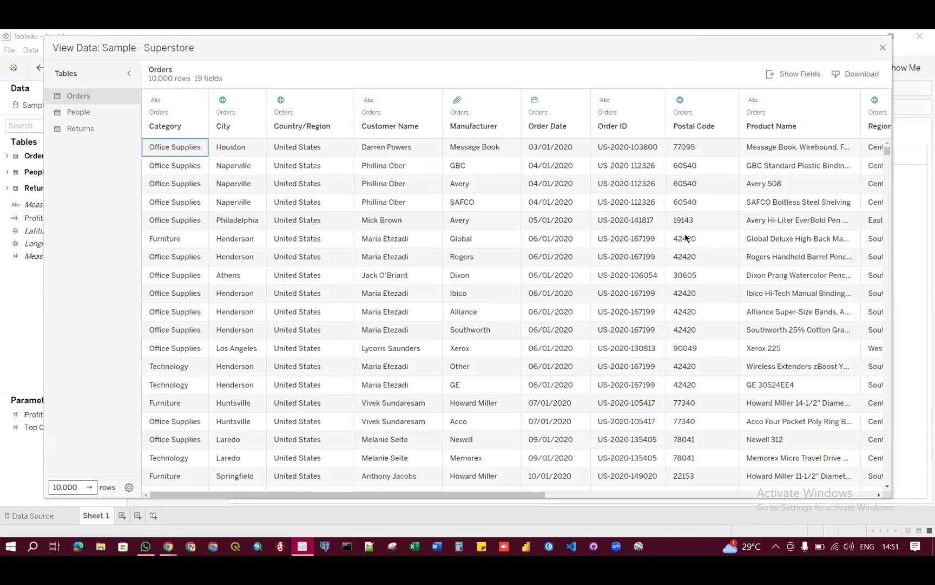
{"action": "scroll", "coordinate": [685, 237], "scroll_direction": "right", "scroll_amount": 10}
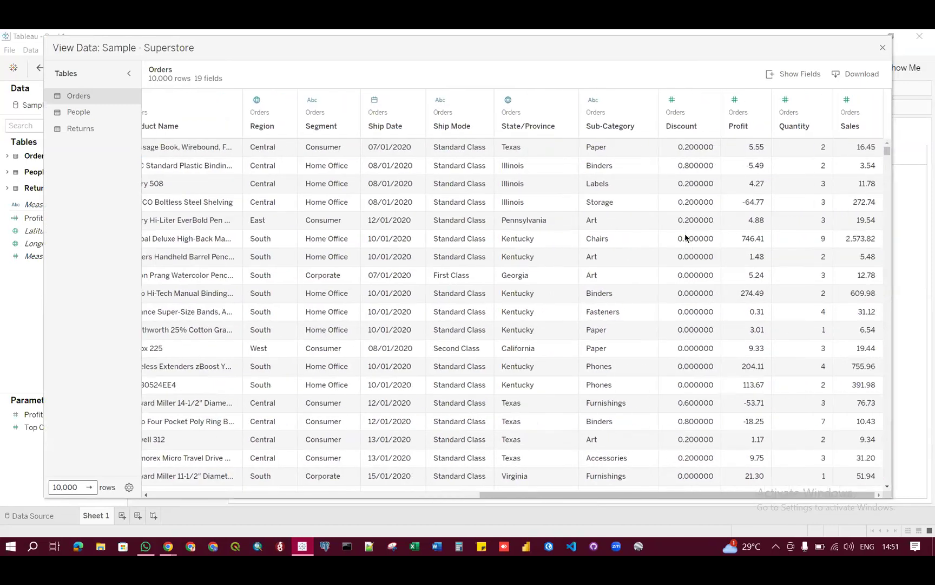
{"action": "scroll", "coordinate": [685, 237], "scroll_direction": "down", "scroll_amount": 10}
{"action": "scroll", "coordinate": [685, 237], "scroll_direction": "left", "scroll_amount": 2}
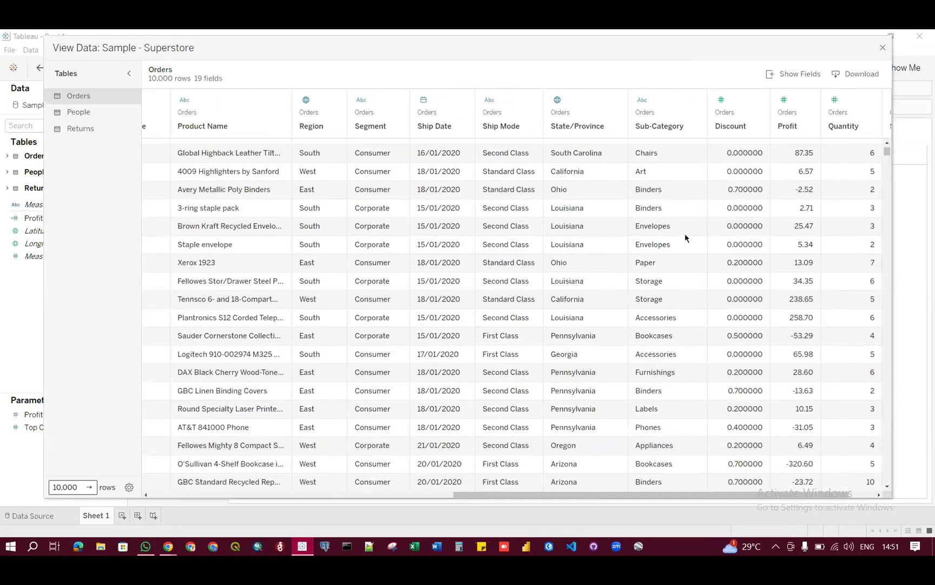
{"action": "scroll", "coordinate": [684, 236], "scroll_direction": "left", "scroll_amount": 10}
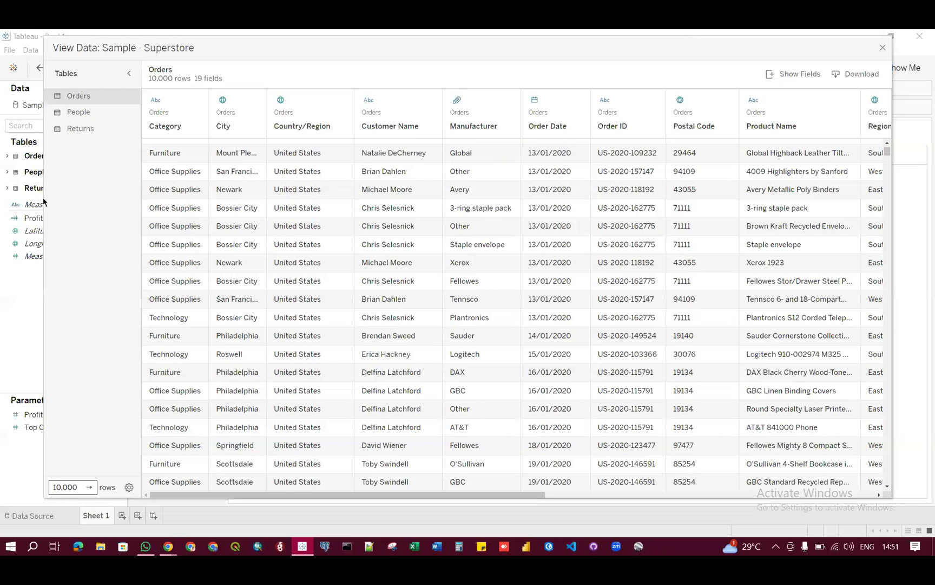
Narrow the data window to uncover the field list and look across the Orders columns through to Sales
{"action": "left_click_drag", "start_coordinate": [45, 200], "coordinate": [104, 206]}
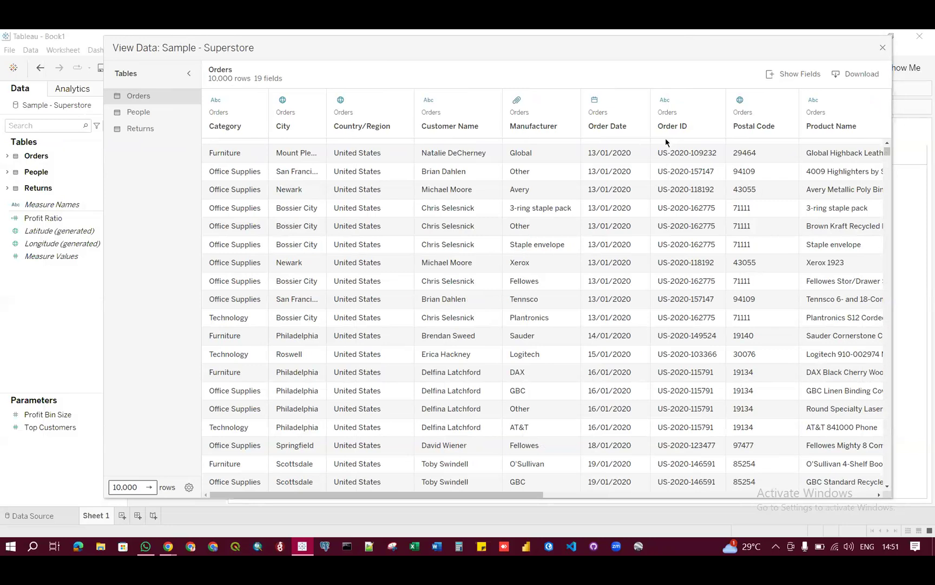
{"action": "scroll", "coordinate": [667, 142], "scroll_direction": "right", "scroll_amount": 1}
{"action": "scroll", "coordinate": [666, 138], "scroll_direction": "right", "scroll_amount": 10}
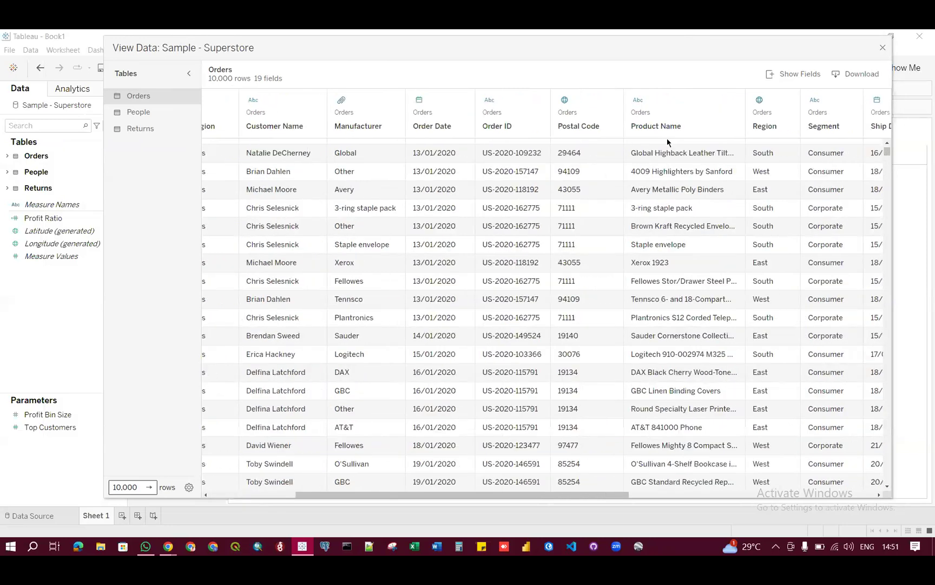
{"action": "scroll", "coordinate": [670, 140], "scroll_direction": "right", "scroll_amount": 5}
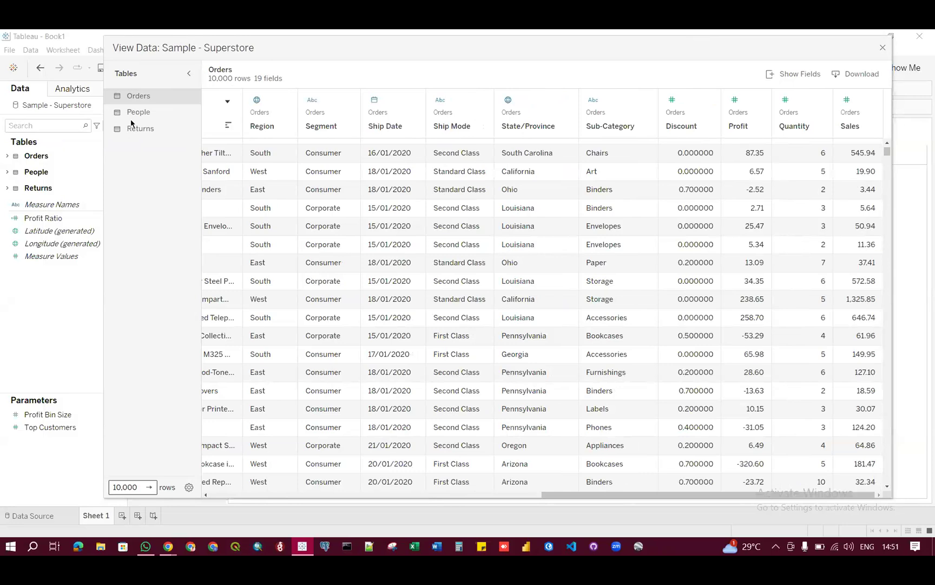
View the records of the People table and the Returns table
{"action": "left_click", "coordinate": [142, 113]}
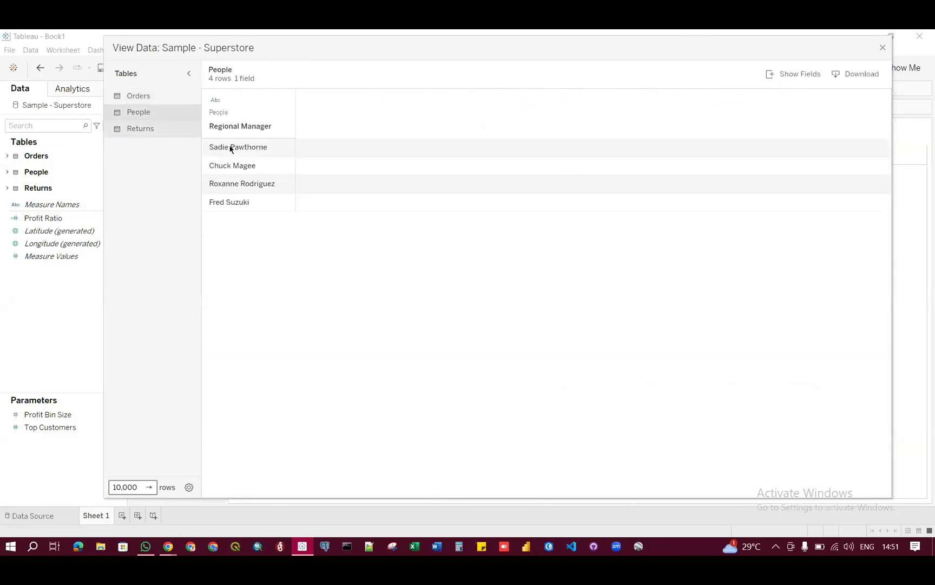
{"action": "mouse_move", "coordinate": [233, 126]}
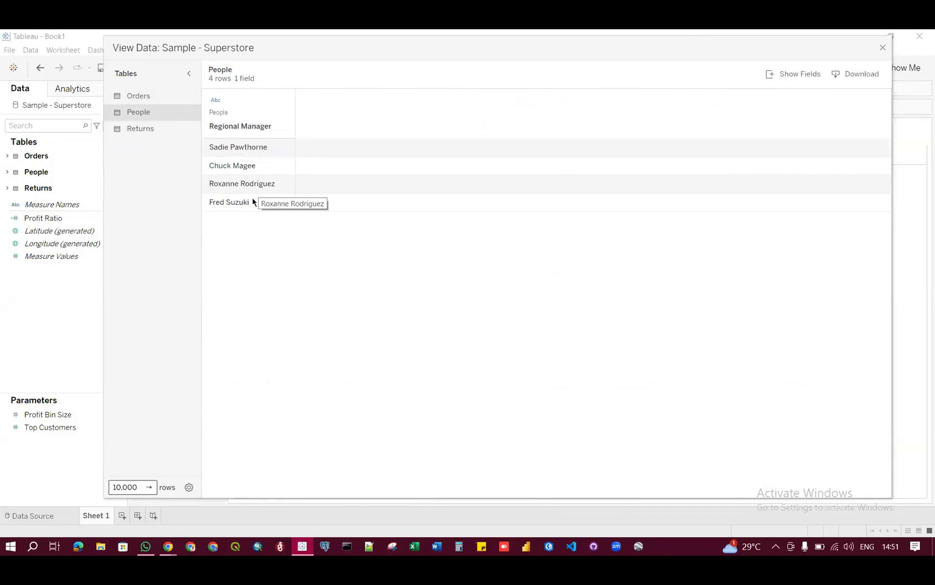
{"action": "left_click", "coordinate": [134, 129]}
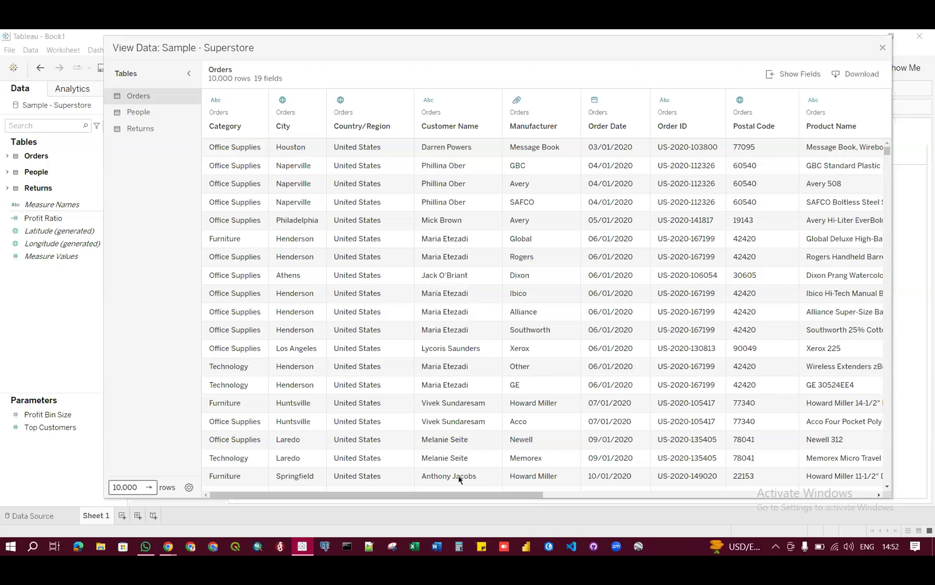
Return to the Orders table and examine its columns from Category and City across to Discount, Profit and Quantity
{"action": "left_click_drag", "start_coordinate": [459, 495], "coordinate": [414, 504]}
{"action": "scroll", "coordinate": [665, 188], "scroll_direction": "right", "scroll_amount": 2}
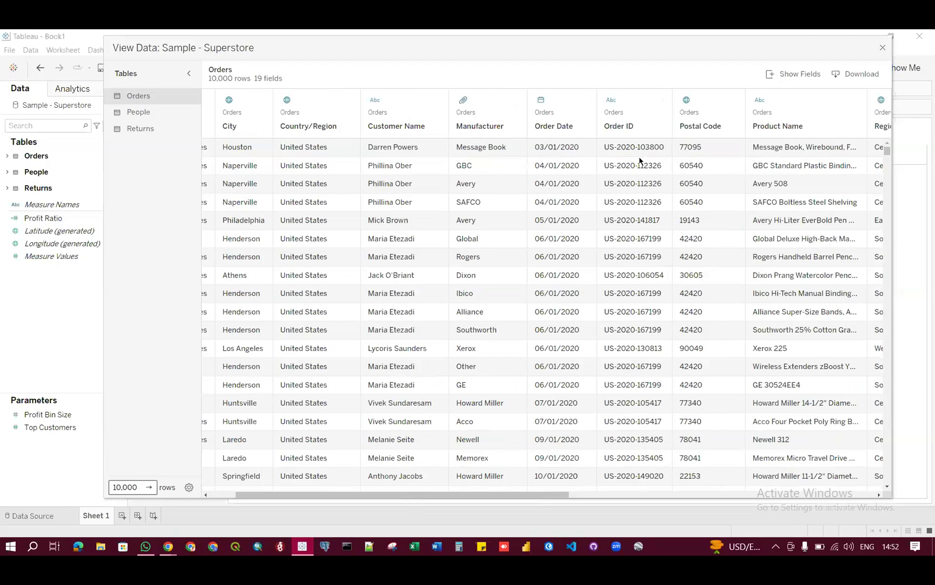
{"action": "scroll", "coordinate": [639, 160], "scroll_direction": "right", "scroll_amount": 3}
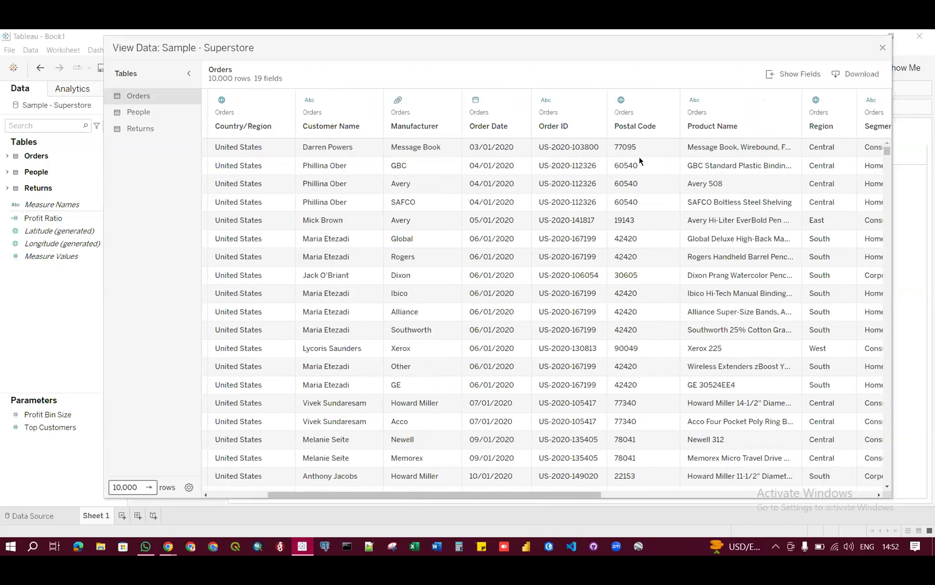
{"action": "scroll", "coordinate": [639, 160], "scroll_direction": "right", "scroll_amount": 2}
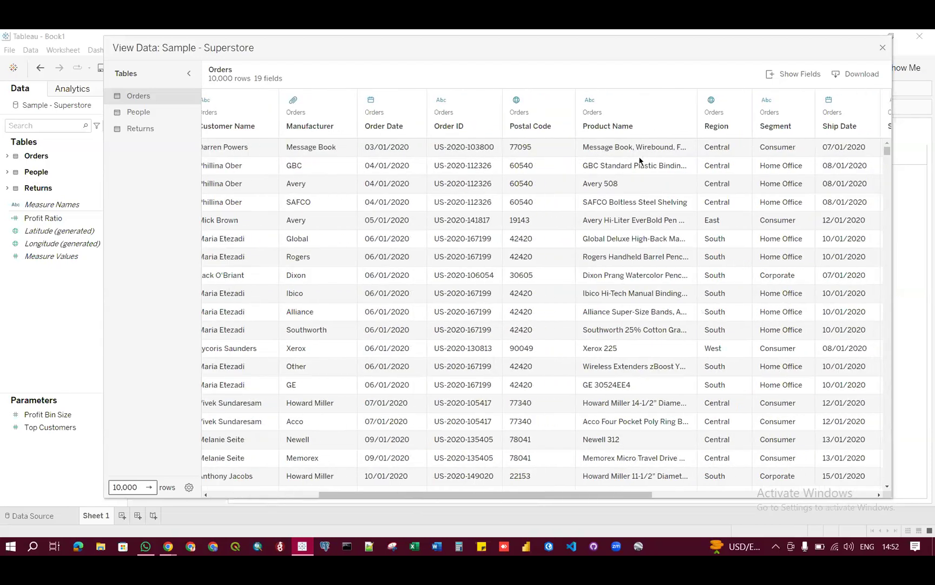
{"action": "scroll", "coordinate": [640, 160], "scroll_direction": "right", "scroll_amount": 5}
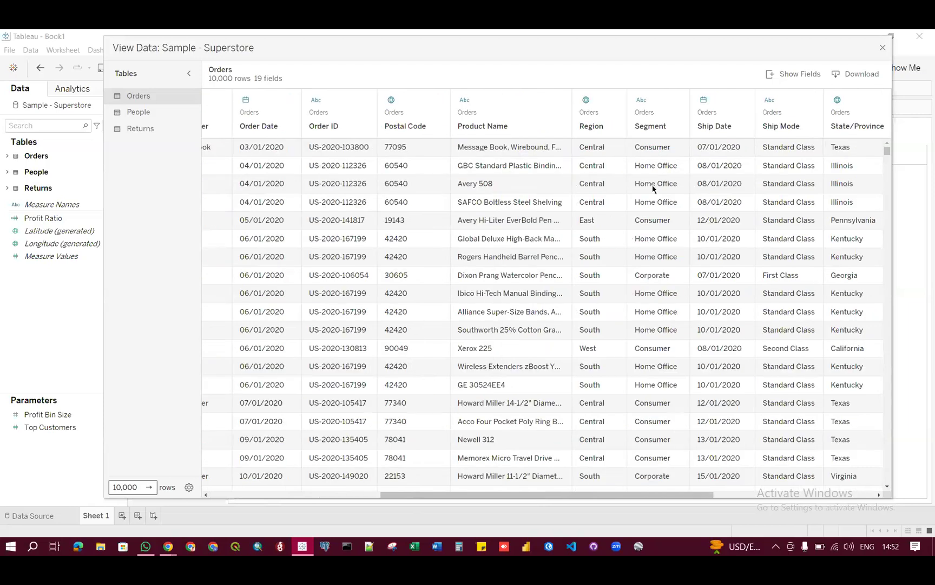
{"action": "scroll", "coordinate": [654, 188], "scroll_direction": "right", "scroll_amount": 1}
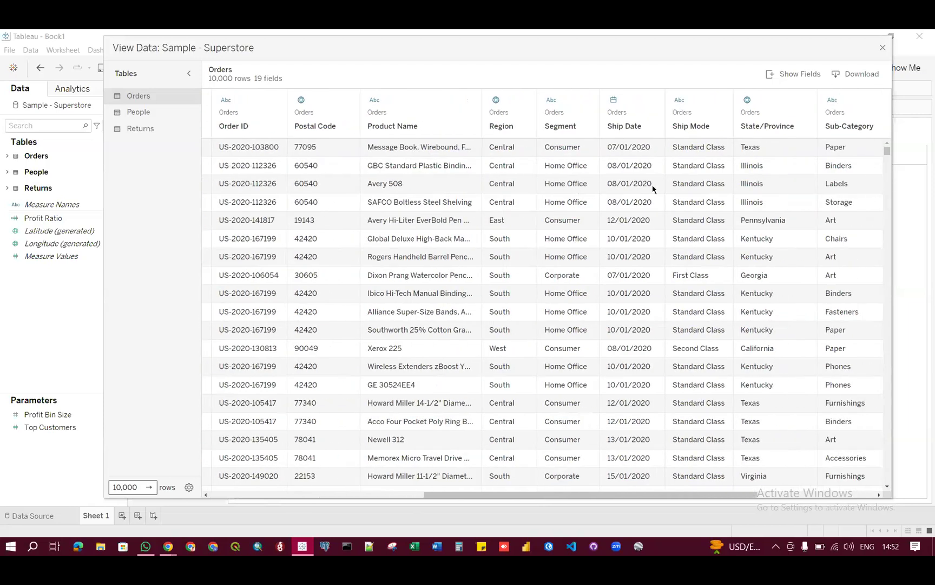
{"action": "scroll", "coordinate": [697, 165], "scroll_direction": "right", "scroll_amount": 1}
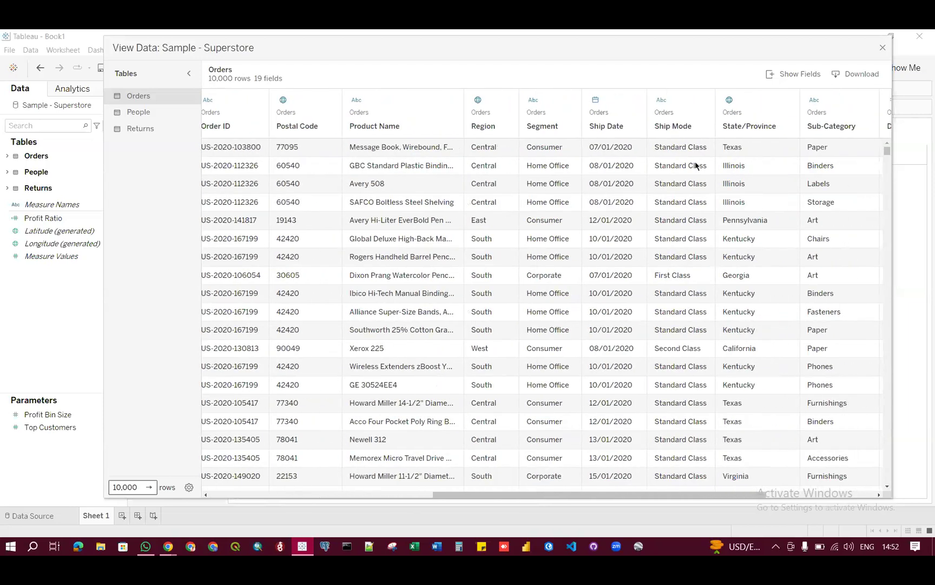
{"action": "scroll", "coordinate": [697, 165], "scroll_direction": "right", "scroll_amount": 8}
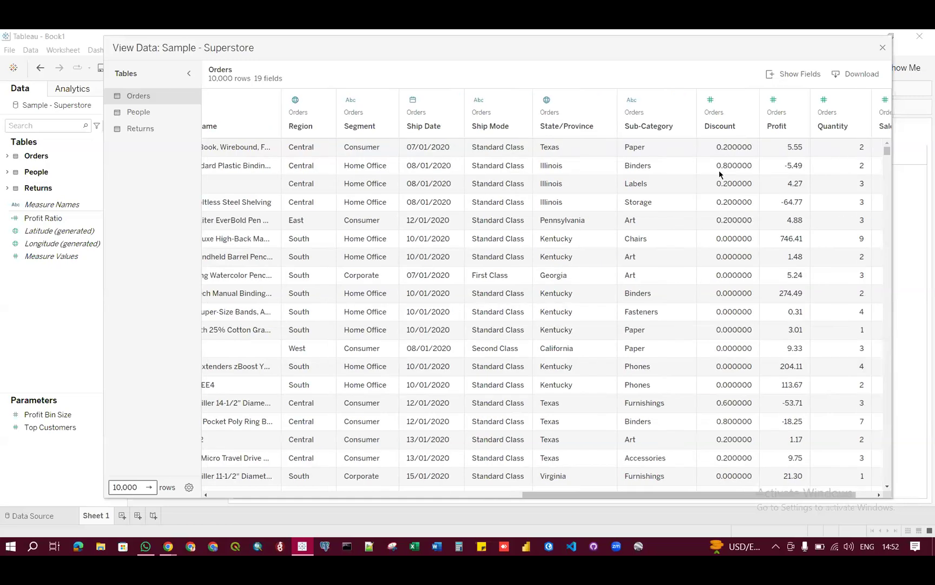
{"action": "scroll", "coordinate": [721, 175], "scroll_direction": "right", "scroll_amount": 2}
{"action": "scroll", "coordinate": [557, 233], "scroll_direction": "left", "scroll_amount": 1}
{"action": "scroll", "coordinate": [557, 234], "scroll_direction": "left", "scroll_amount": 10}
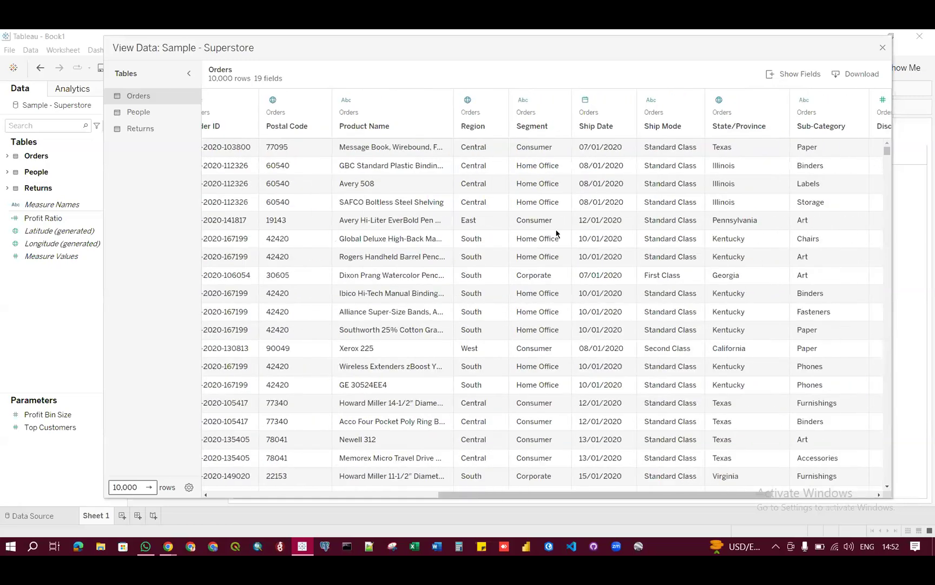
{"action": "scroll", "coordinate": [556, 234], "scroll_direction": "left", "scroll_amount": 4}
{"action": "scroll", "coordinate": [557, 233], "scroll_direction": "left", "scroll_amount": 15}
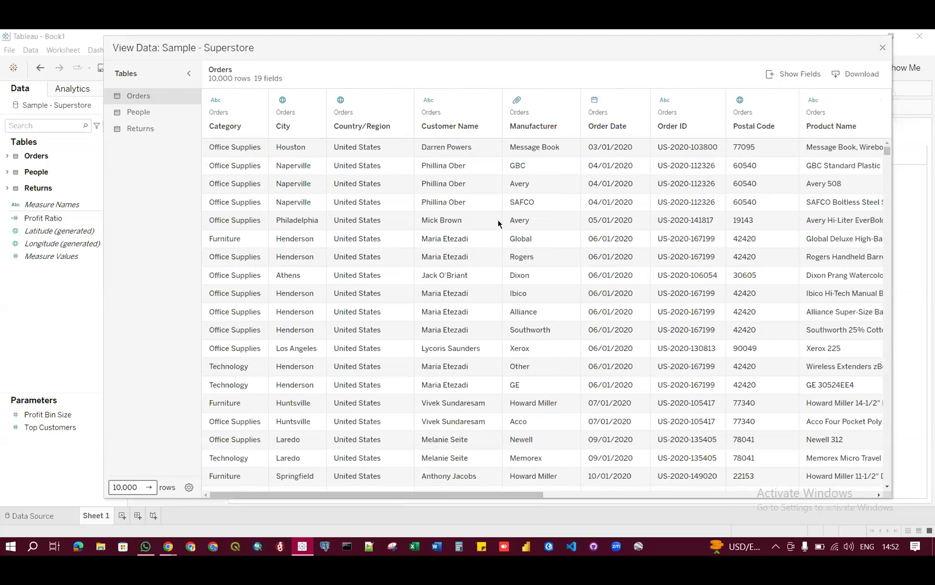
{"action": "scroll", "coordinate": [543, 254], "scroll_direction": "right", "scroll_amount": 1}
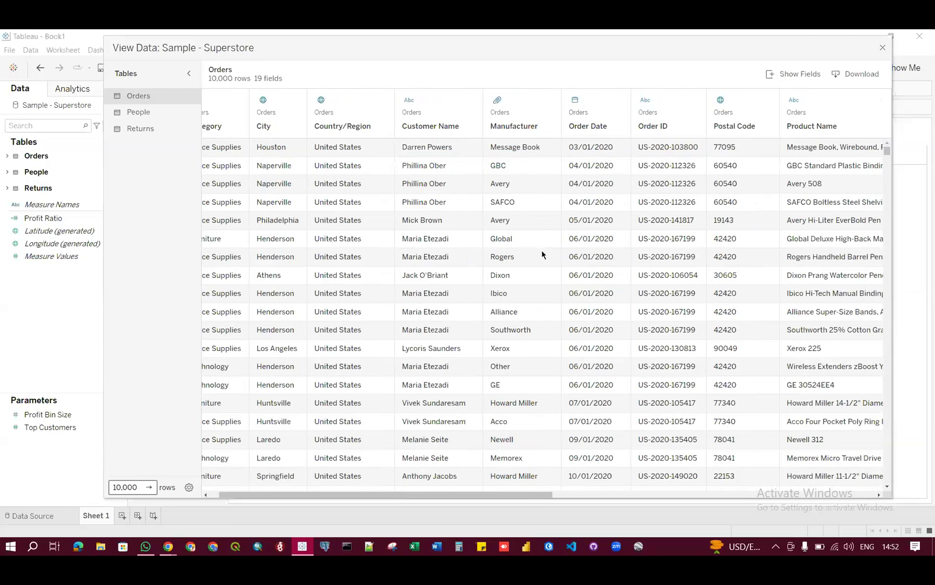
{"action": "scroll", "coordinate": [542, 255], "scroll_direction": "left", "scroll_amount": 1}
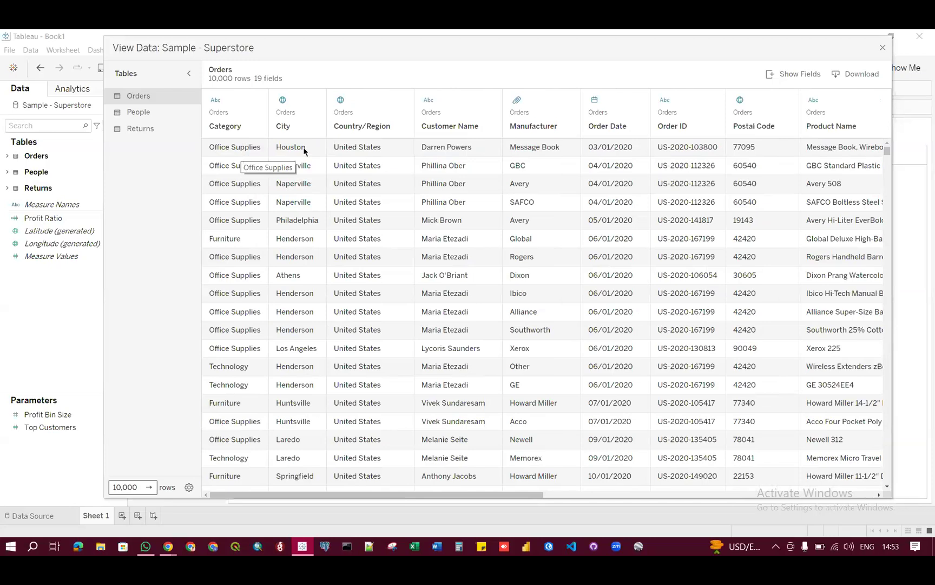
{"action": "scroll", "coordinate": [304, 202], "scroll_direction": "right", "scroll_amount": 2}
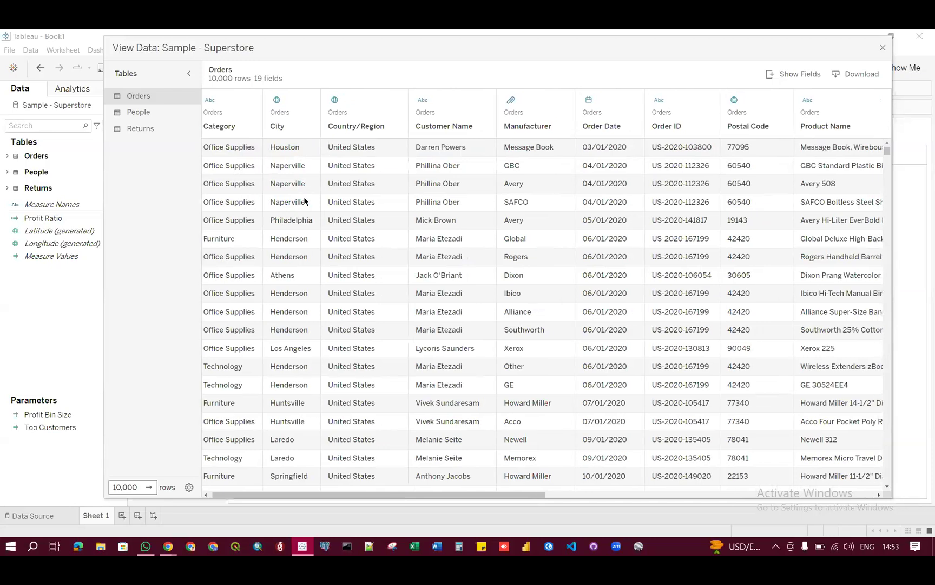
Examine the Orders columns from Country/Region across to State/Province, including rows further down the table
{"action": "scroll", "coordinate": [304, 201], "scroll_direction": "right", "scroll_amount": 3}
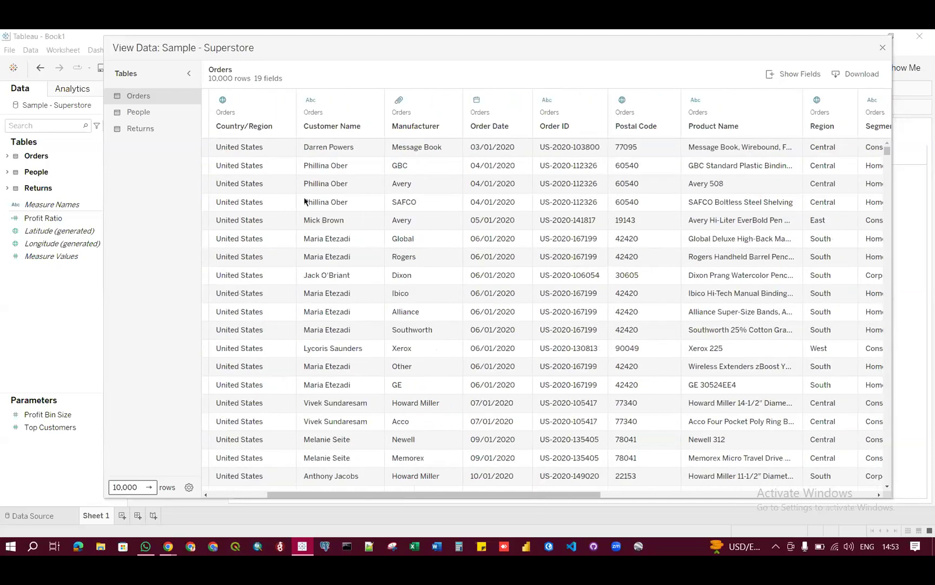
{"action": "scroll", "coordinate": [304, 202], "scroll_direction": "right", "scroll_amount": 1}
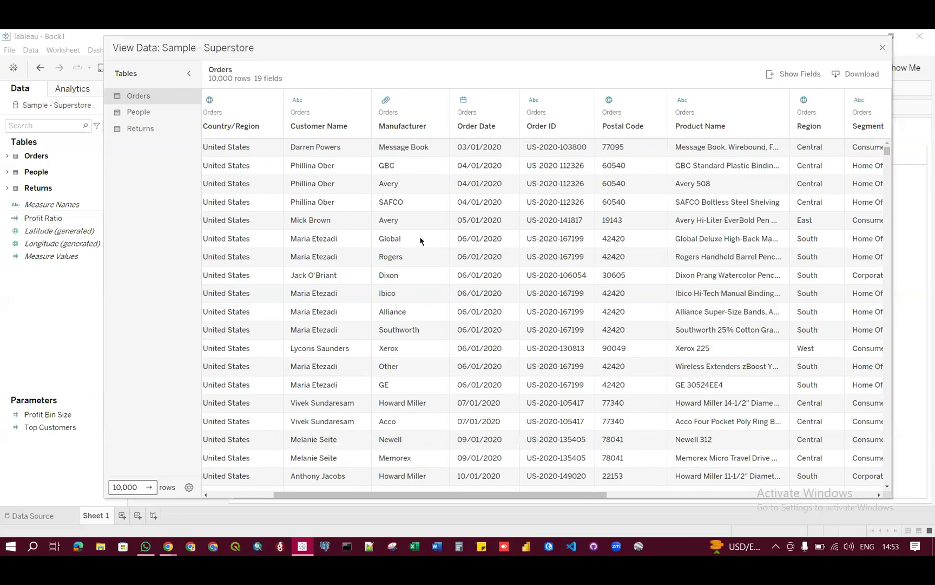
{"action": "scroll", "coordinate": [421, 240], "scroll_direction": "right", "scroll_amount": 1}
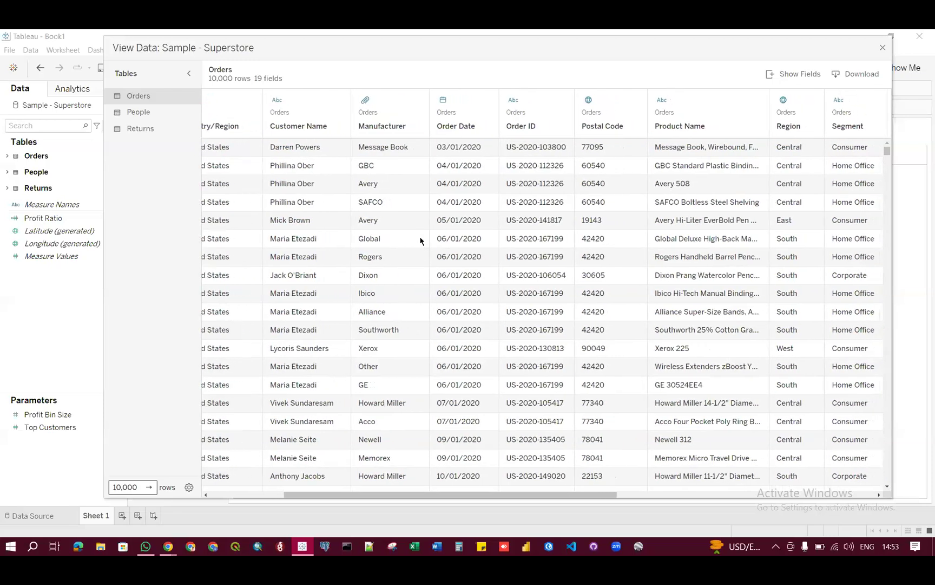
{"action": "scroll", "coordinate": [420, 240], "scroll_direction": "right", "scroll_amount": 3}
{"action": "scroll", "coordinate": [421, 240], "scroll_direction": "right", "scroll_amount": 3}
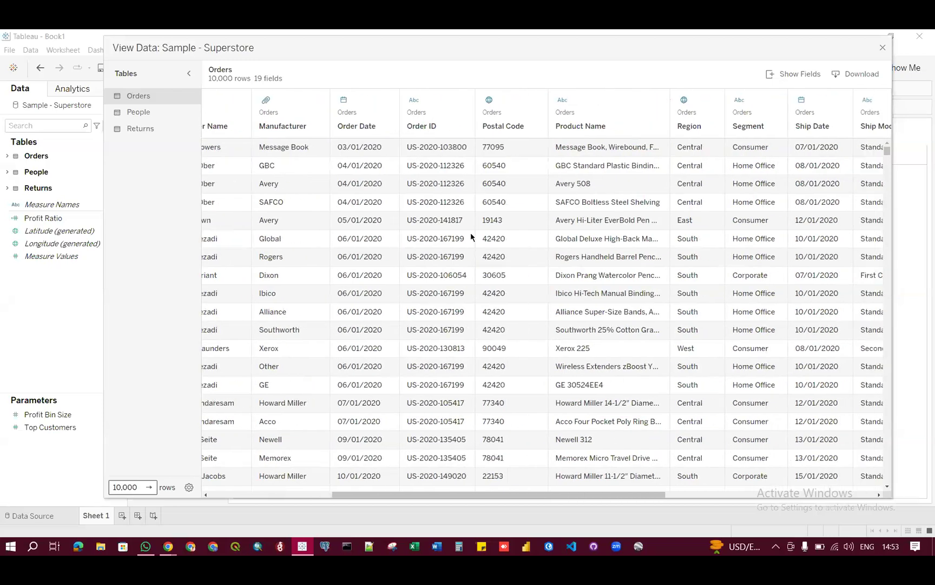
{"action": "scroll", "coordinate": [512, 238], "scroll_direction": "right", "scroll_amount": 5}
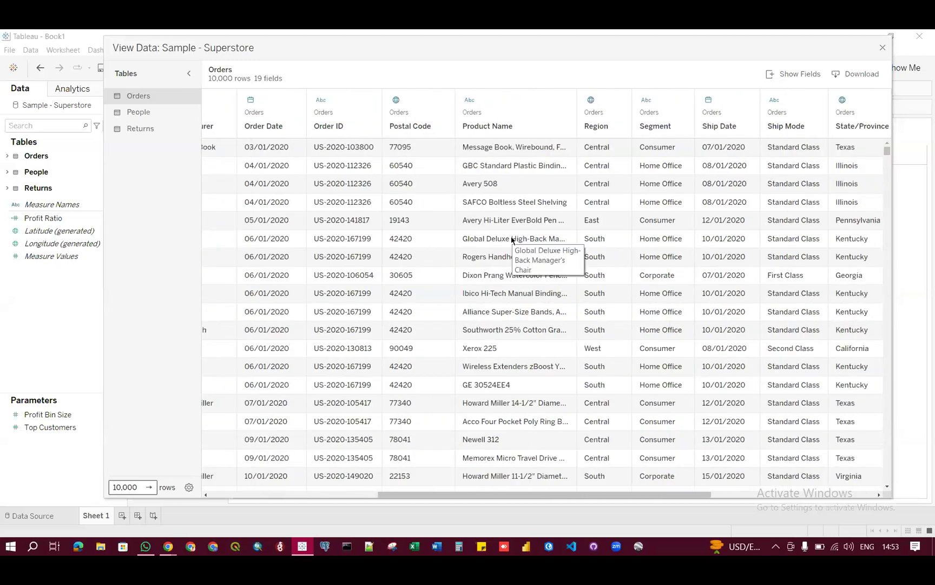
{"action": "scroll", "coordinate": [512, 238], "scroll_direction": "down", "scroll_amount": 4}
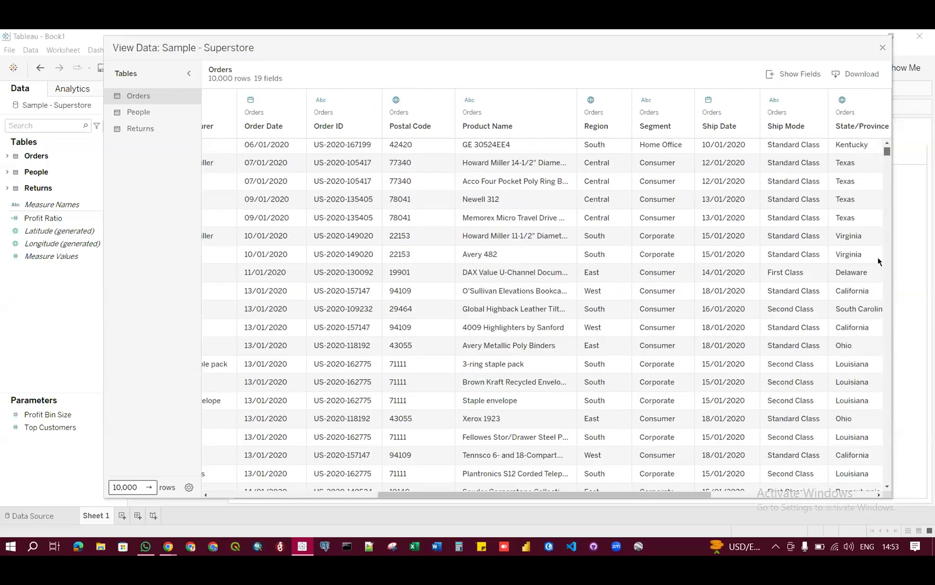
{"action": "left_click_drag", "start_coordinate": [878, 258], "coordinate": [876, 288]}
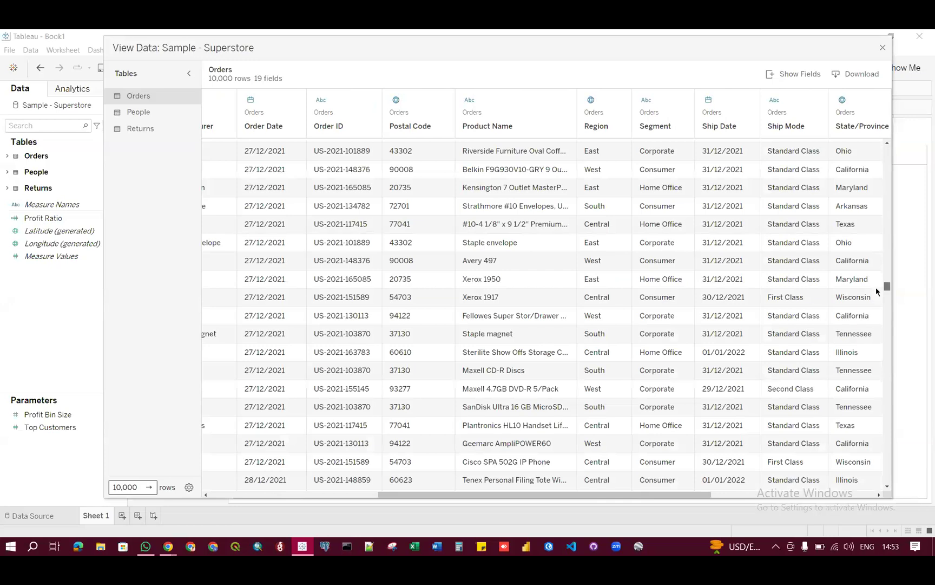
{"action": "left_click_drag", "start_coordinate": [887, 285], "coordinate": [887, 151]}
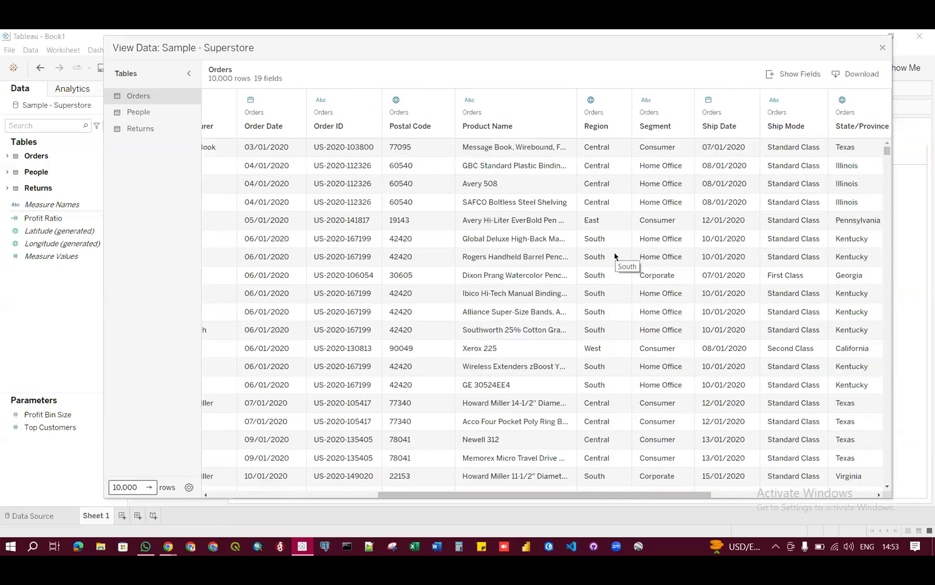
Look across the remaining Orders columns through Sub-Category, Discount, Profit, Quantity and Sales, and close the data window
{"action": "scroll", "coordinate": [615, 257], "scroll_direction": "right", "scroll_amount": 1}
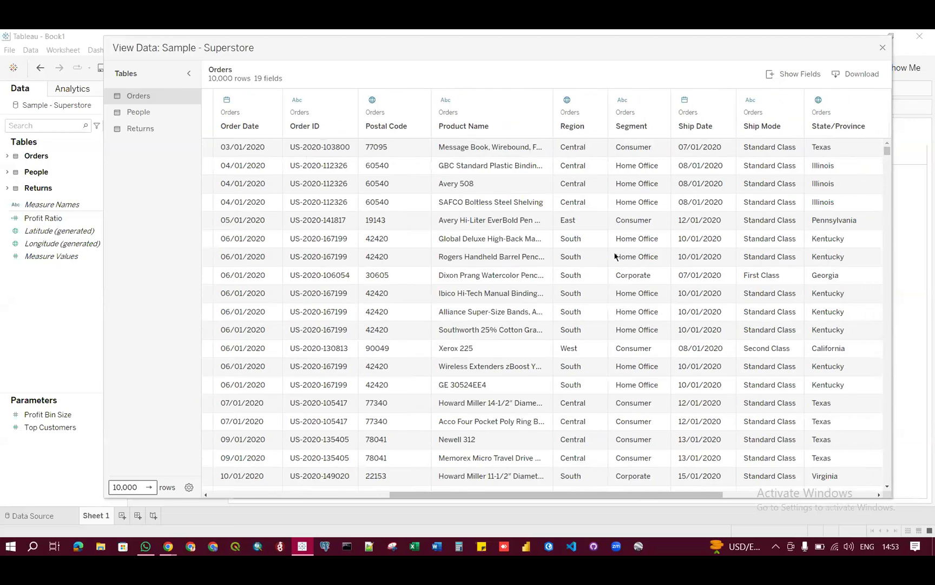
{"action": "scroll", "coordinate": [615, 257], "scroll_direction": "right", "scroll_amount": 1}
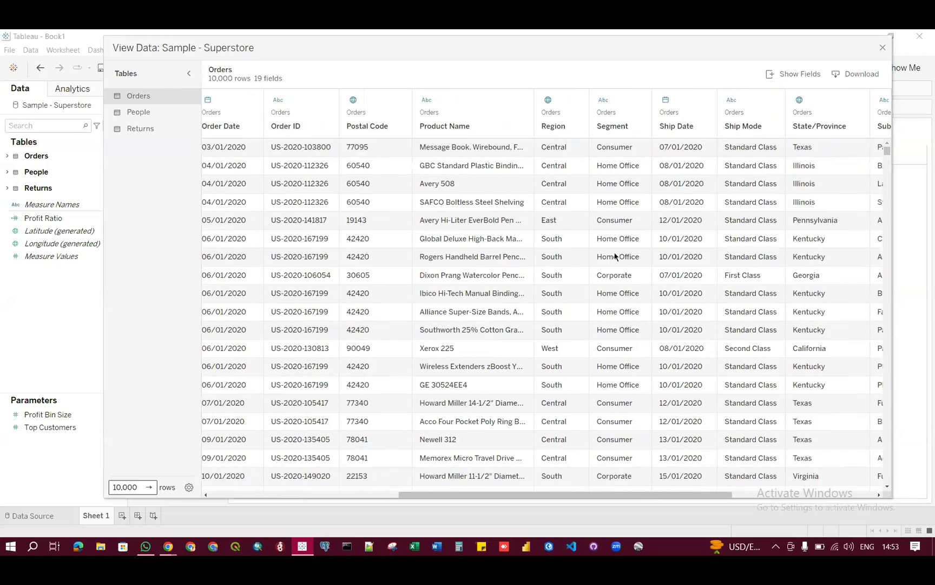
{"action": "scroll", "coordinate": [615, 257], "scroll_direction": "right", "scroll_amount": 4}
{"action": "scroll", "coordinate": [615, 257], "scroll_direction": "right", "scroll_amount": 6}
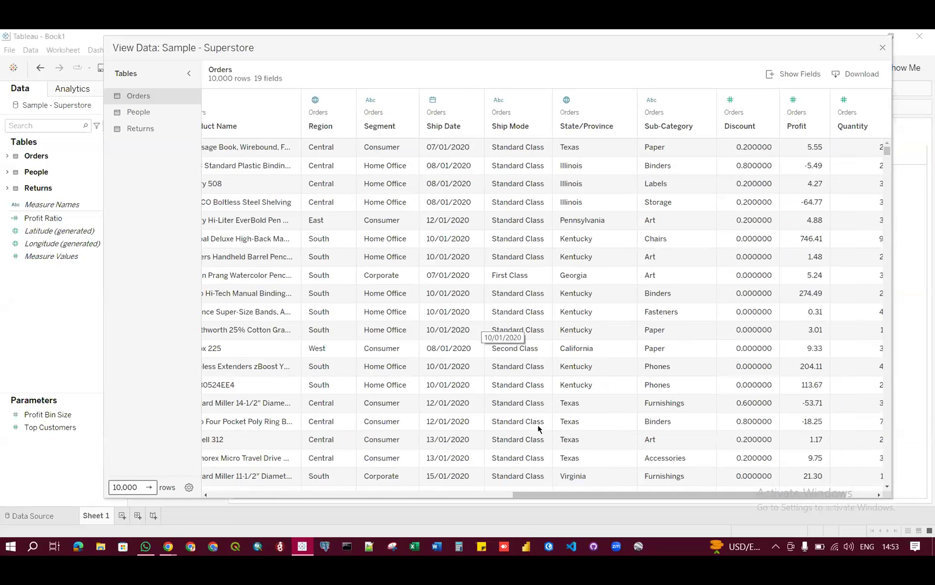
{"action": "left_click_drag", "start_coordinate": [644, 496], "coordinate": [688, 498]}
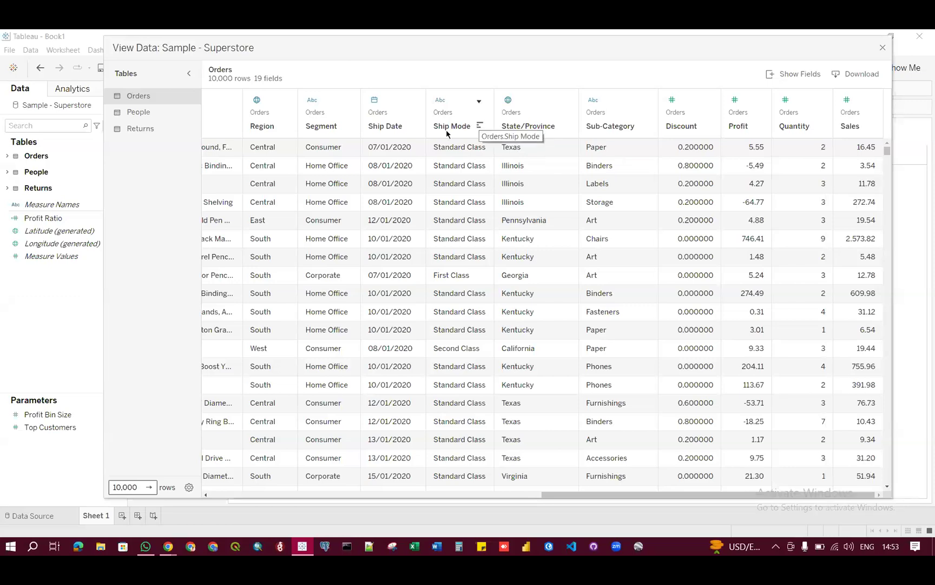
{"action": "left_click", "coordinate": [882, 49]}
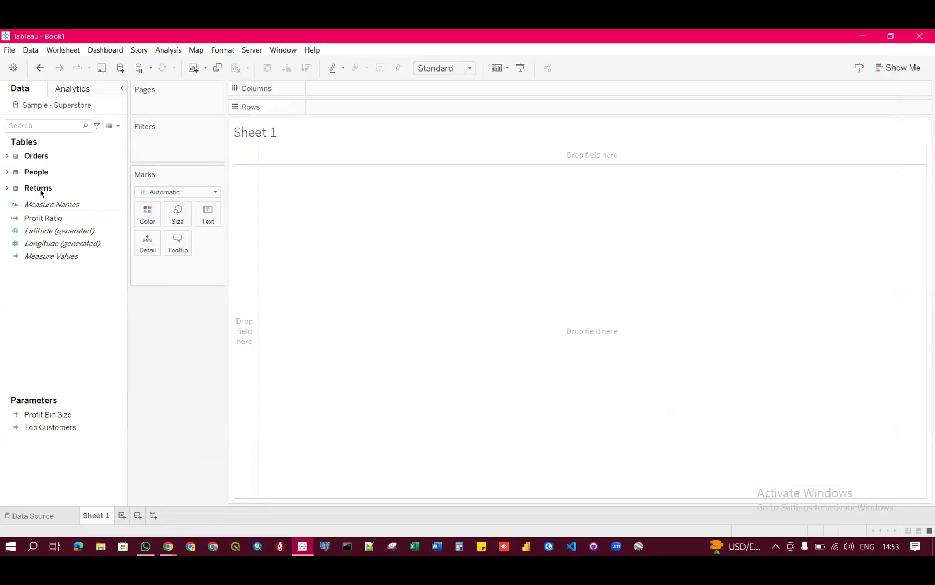
Expand the Orders table and its Product hierarchy, and look through the fields from Customer Name down to Sales
{"action": "left_click", "coordinate": [7, 156]}
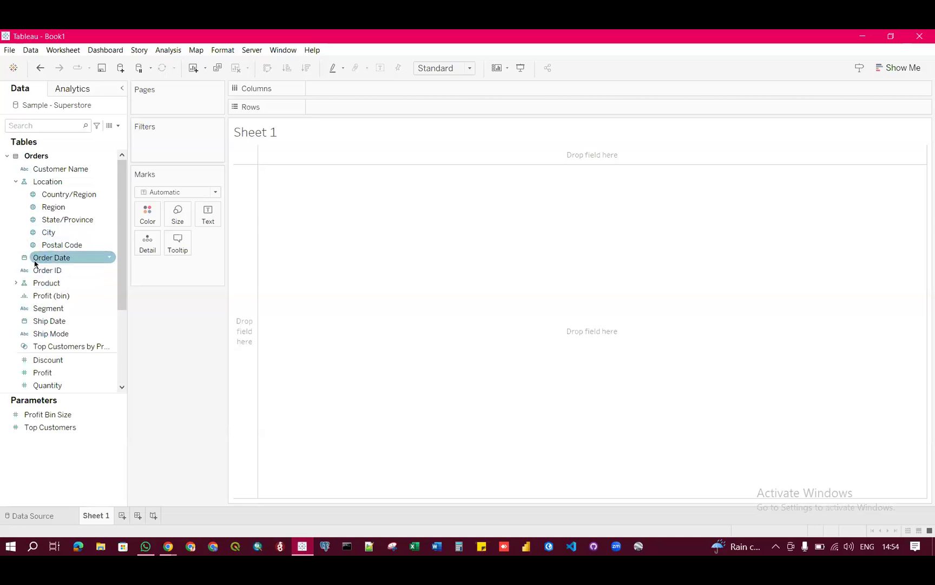
{"action": "left_click", "coordinate": [16, 283]}
{"action": "scroll", "coordinate": [53, 308], "scroll_direction": "down", "scroll_amount": 2}
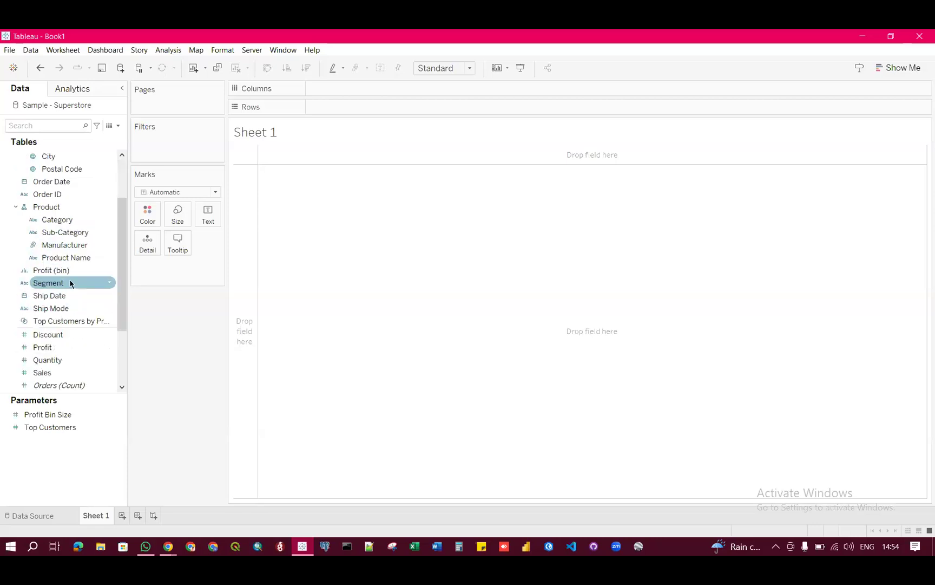
{"action": "scroll", "coordinate": [54, 248], "scroll_direction": "up", "scroll_amount": 2}
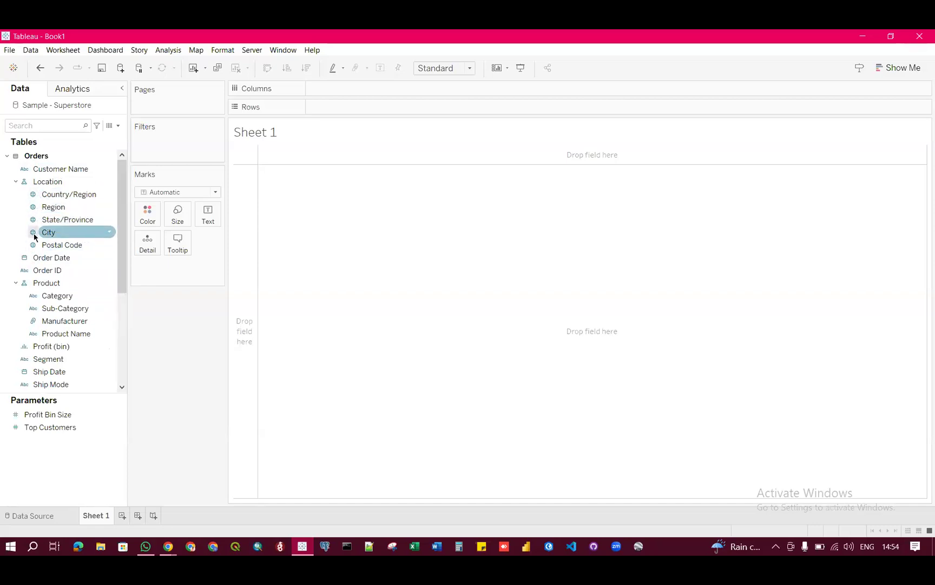
{"action": "scroll", "coordinate": [41, 233], "scroll_direction": "down", "scroll_amount": 1}
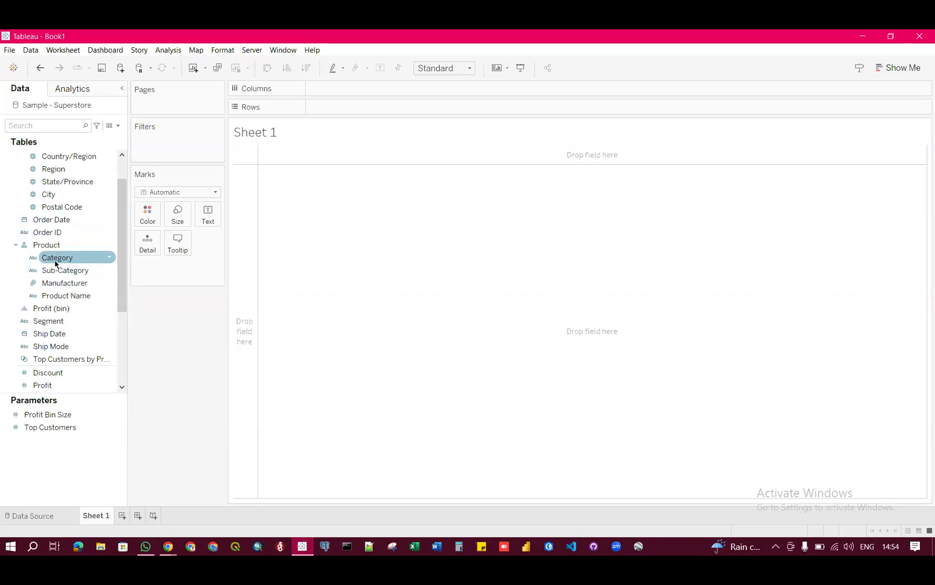
{"action": "scroll", "coordinate": [45, 291], "scroll_direction": "down", "scroll_amount": 1}
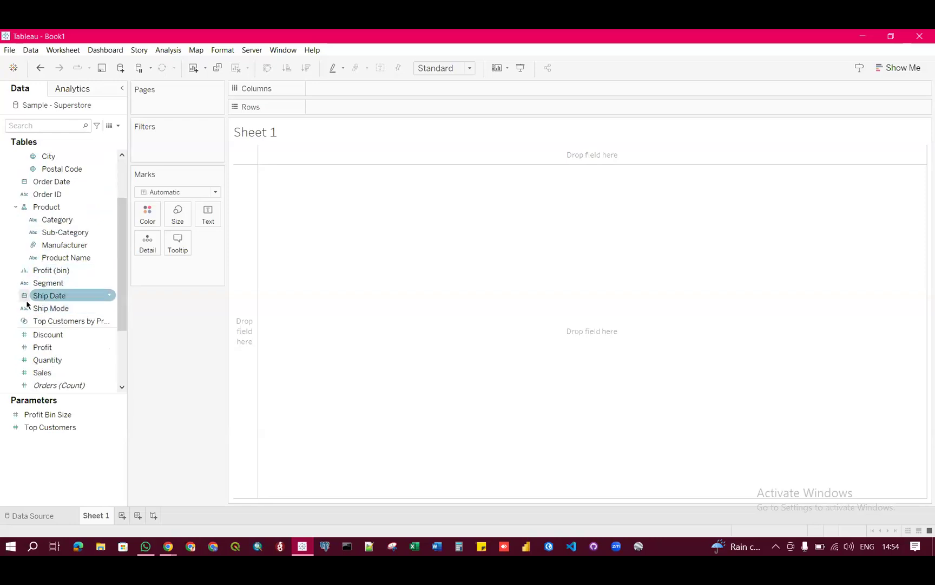
{"action": "scroll", "coordinate": [50, 304], "scroll_direction": "down", "scroll_amount": 1}
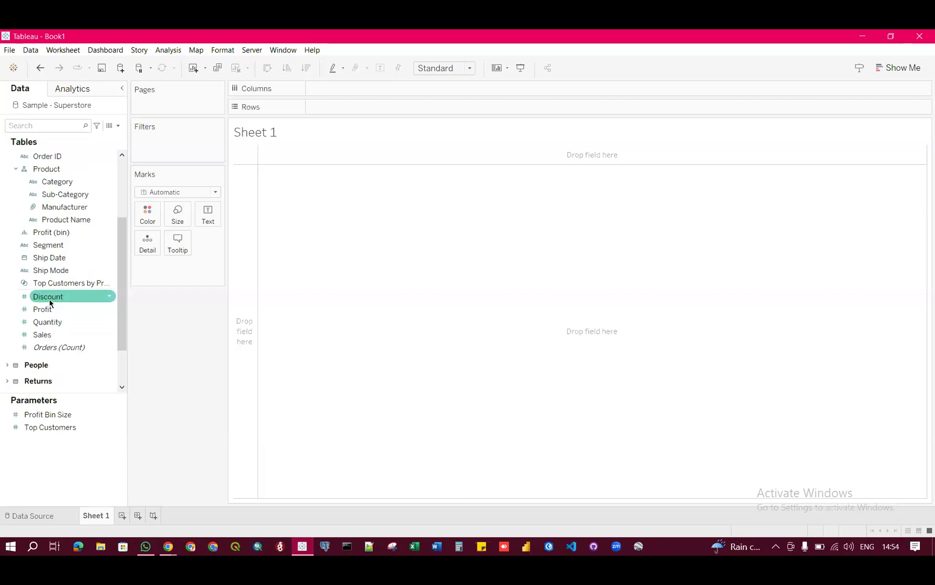
{"action": "scroll", "coordinate": [49, 301], "scroll_direction": "down", "scroll_amount": 1}
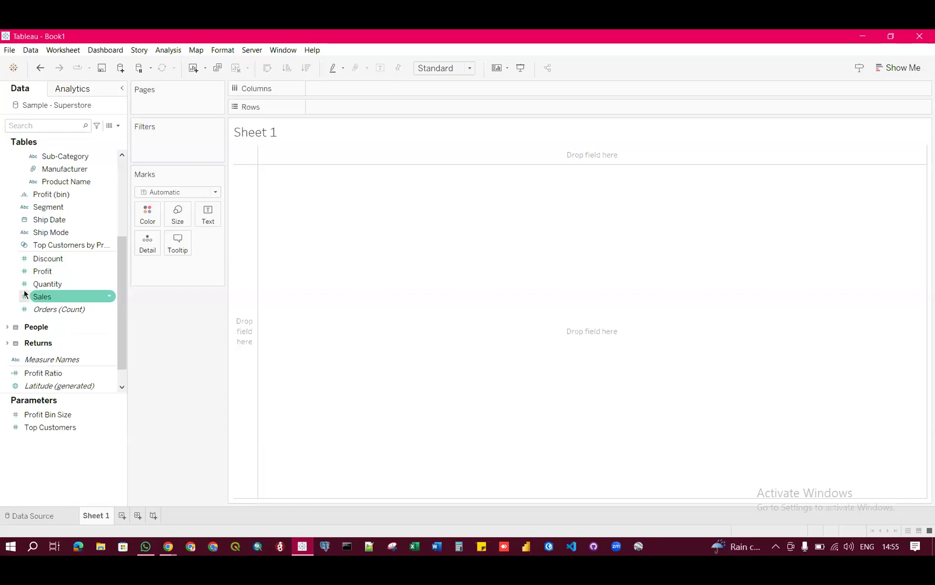
Expand the People table's fields and enlarge the Tables list by shrinking the Parameters area
{"action": "left_click", "coordinate": [8, 327]}
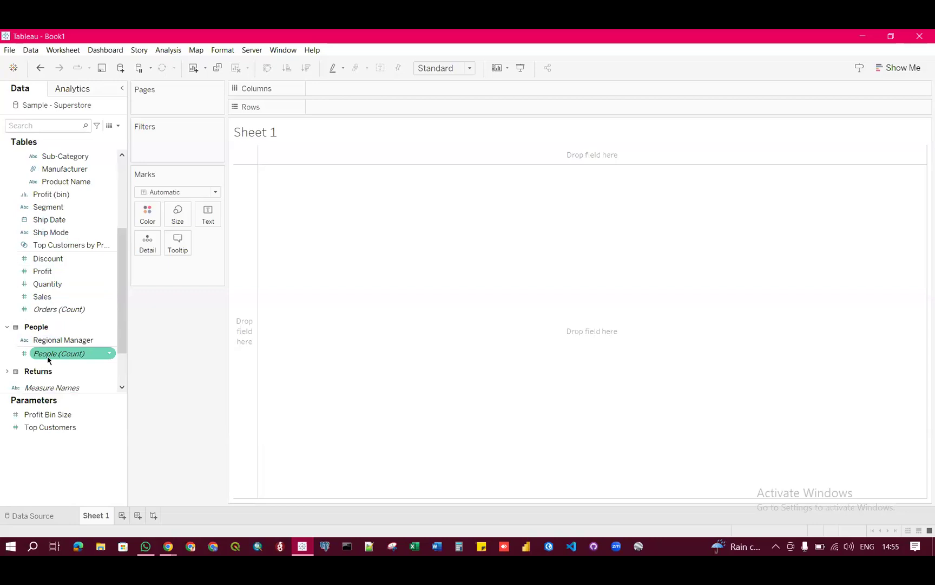
{"action": "scroll", "coordinate": [58, 354], "scroll_direction": "up", "scroll_amount": 5}
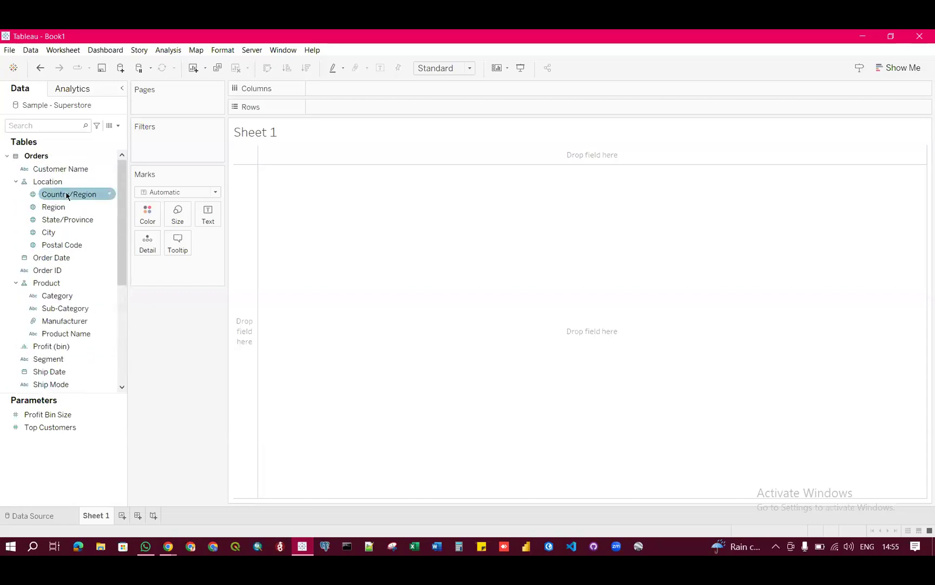
{"action": "left_click_drag", "start_coordinate": [75, 392], "coordinate": [75, 461]}
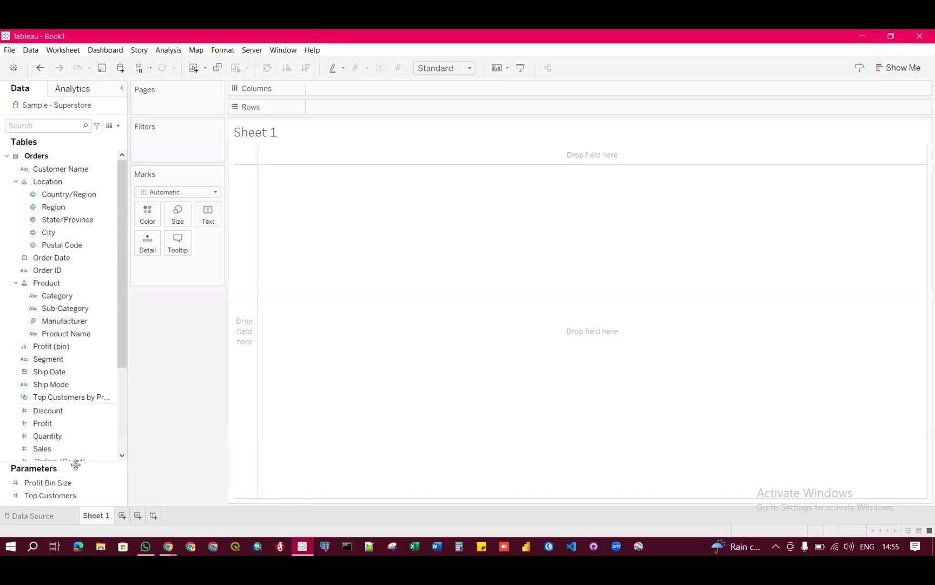
Build a bar chart of sales by region with Region on Rows and Sales on Columns
{"action": "left_click", "coordinate": [81, 232]}
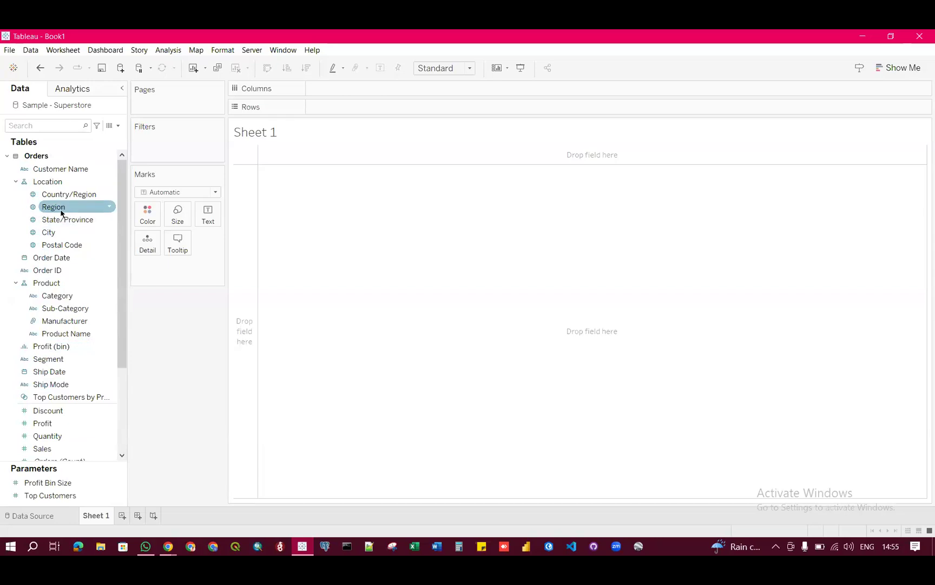
{"action": "left_click_drag", "start_coordinate": [59, 209], "coordinate": [349, 106]}
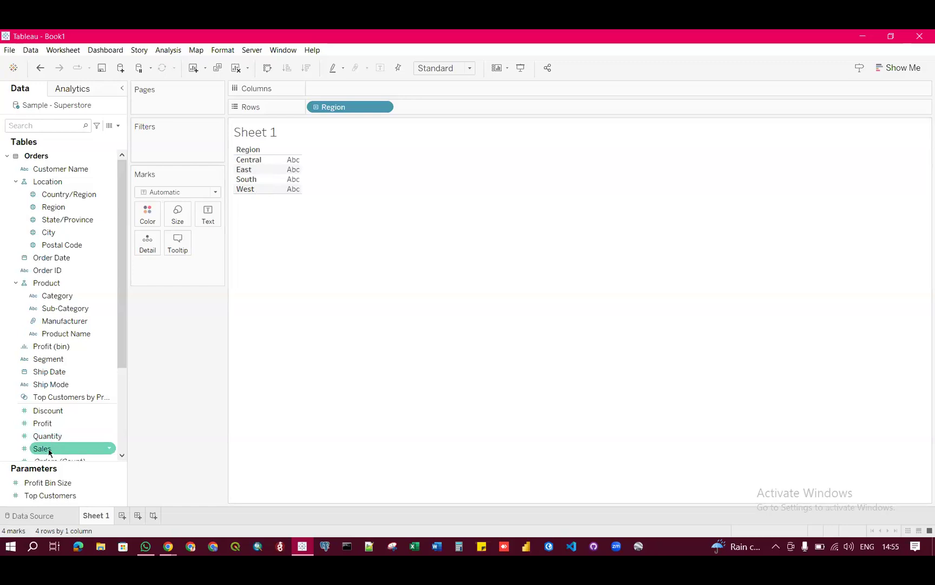
{"action": "left_click_drag", "start_coordinate": [48, 451], "coordinate": [347, 114]}
{"action": "left_click_drag", "start_coordinate": [349, 95], "coordinate": [349, 94]}
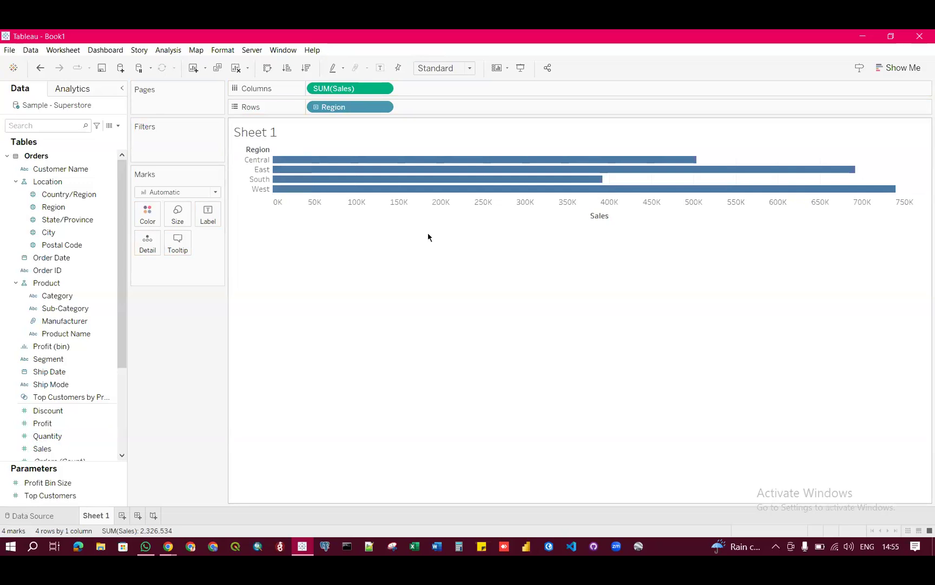
Move SUM(Sales) from Columns to Text on the Marks card to form a text table, and clear the sheet
{"action": "left_click_drag", "start_coordinate": [349, 90], "coordinate": [208, 214]}
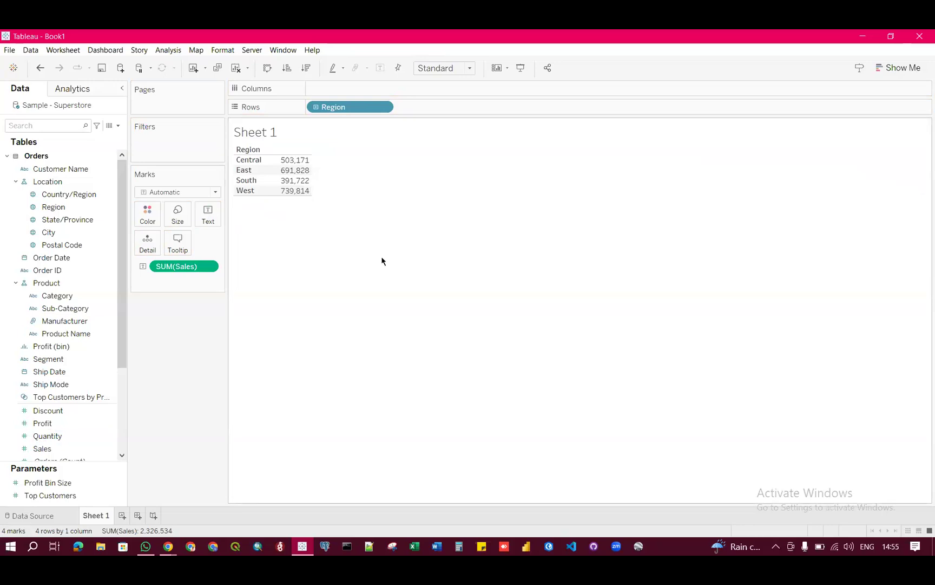
{"action": "left_click", "coordinate": [236, 68]}
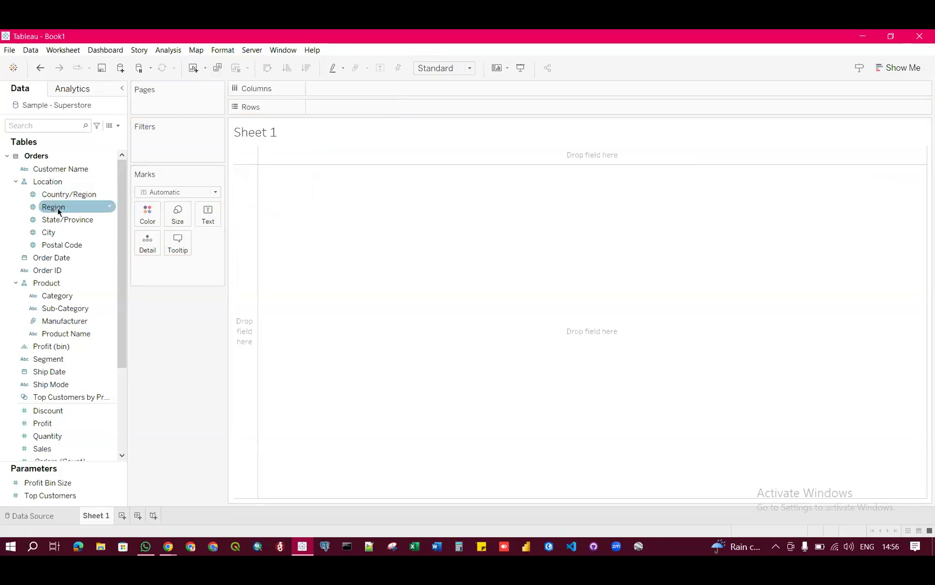
Place the Region field on Columns and take it off the shelf again
{"action": "left_click_drag", "start_coordinate": [53, 209], "coordinate": [333, 93]}
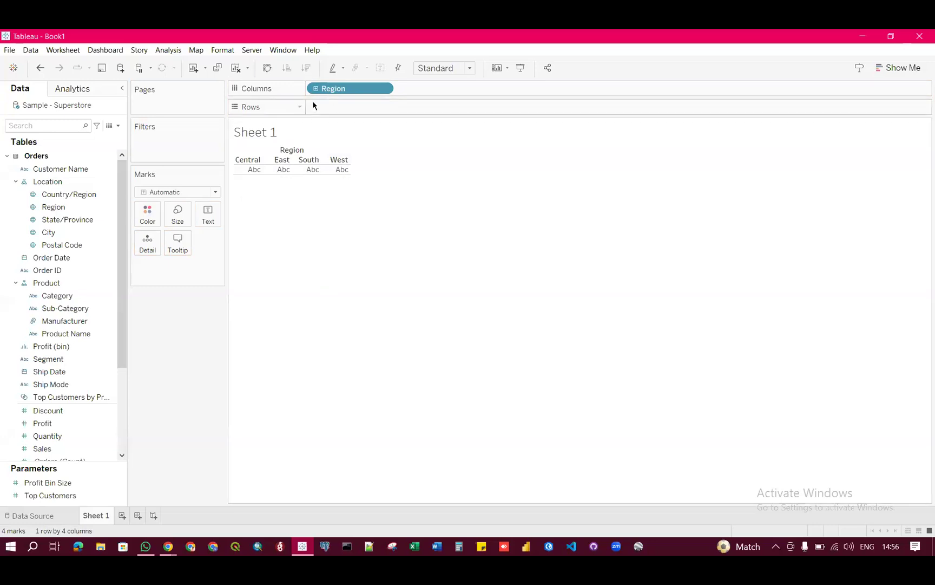
{"action": "left_click_drag", "start_coordinate": [333, 92], "coordinate": [210, 380]}
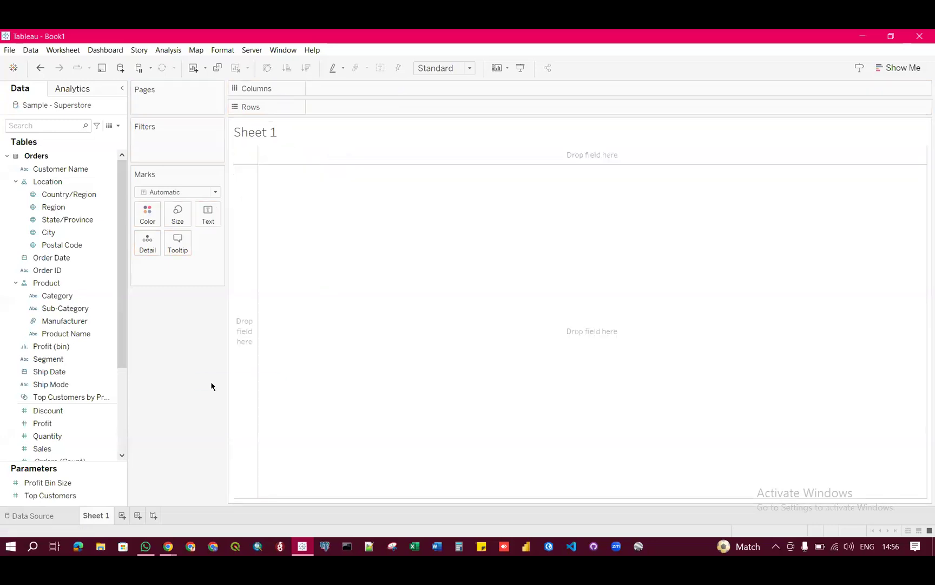
Add the Region field to Columns, leaving its name as it is
{"action": "left_click", "coordinate": [52, 208]}
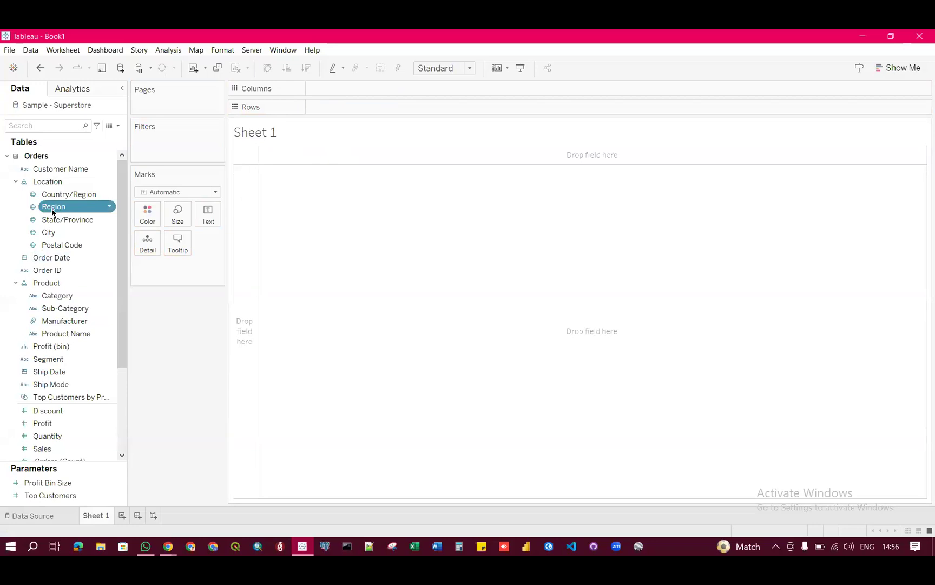
{"action": "left_click", "coordinate": [53, 209]}
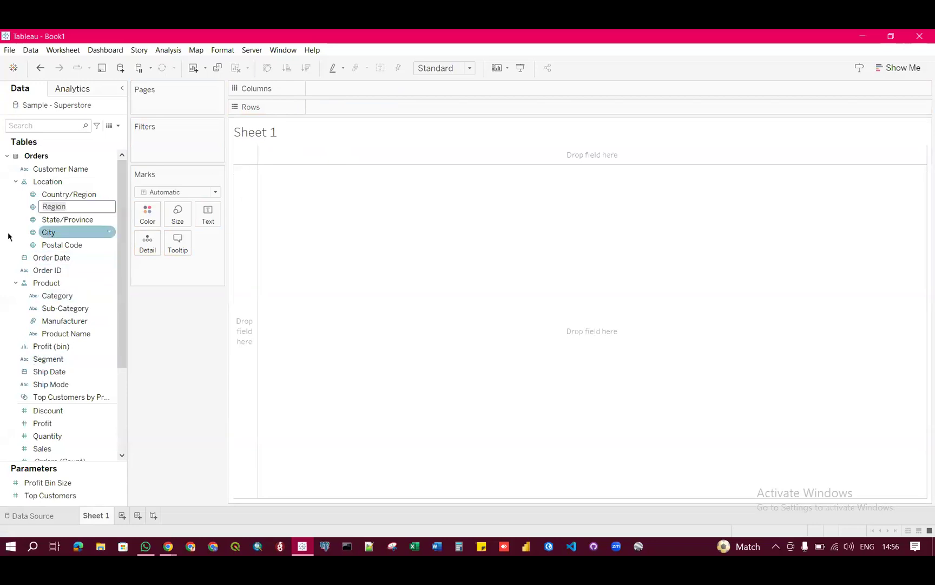
{"action": "key", "text": "Return"}
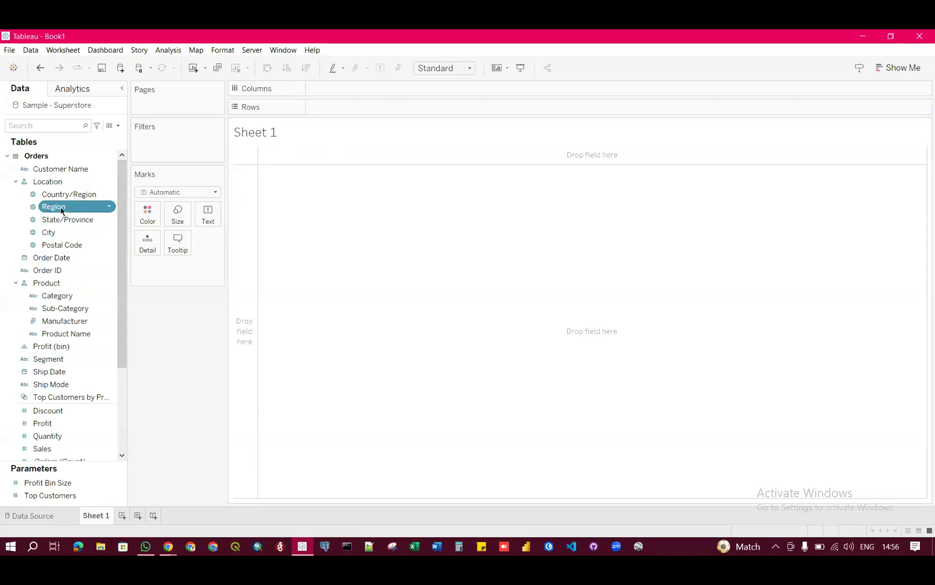
{"action": "left_click_drag", "start_coordinate": [61, 211], "coordinate": [314, 207]}
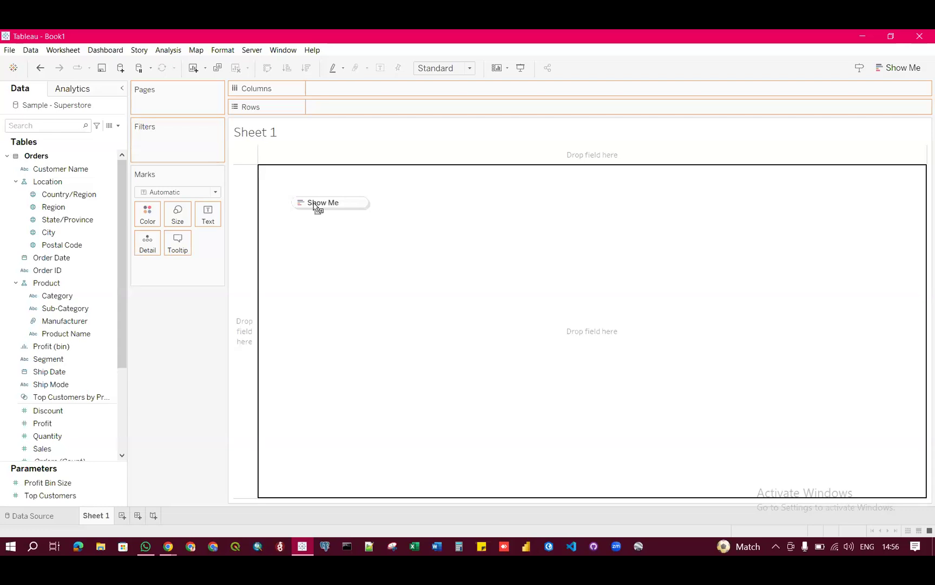
{"action": "left_click_drag", "start_coordinate": [314, 206], "coordinate": [329, 92]}
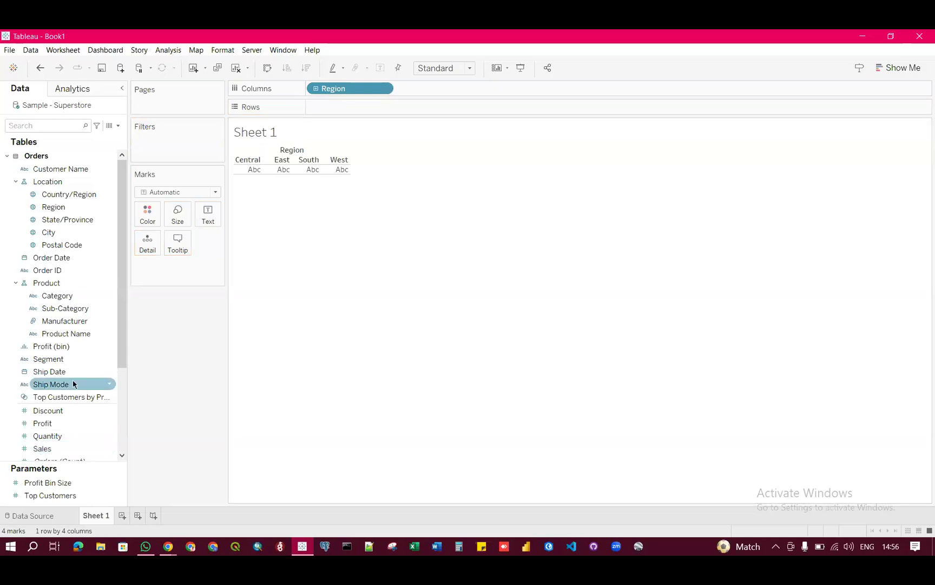
Add the Quantity field to Rows against Region on Columns, and swap the rows and columns back and forth once
{"action": "scroll", "coordinate": [73, 384], "scroll_direction": "down", "scroll_amount": 1}
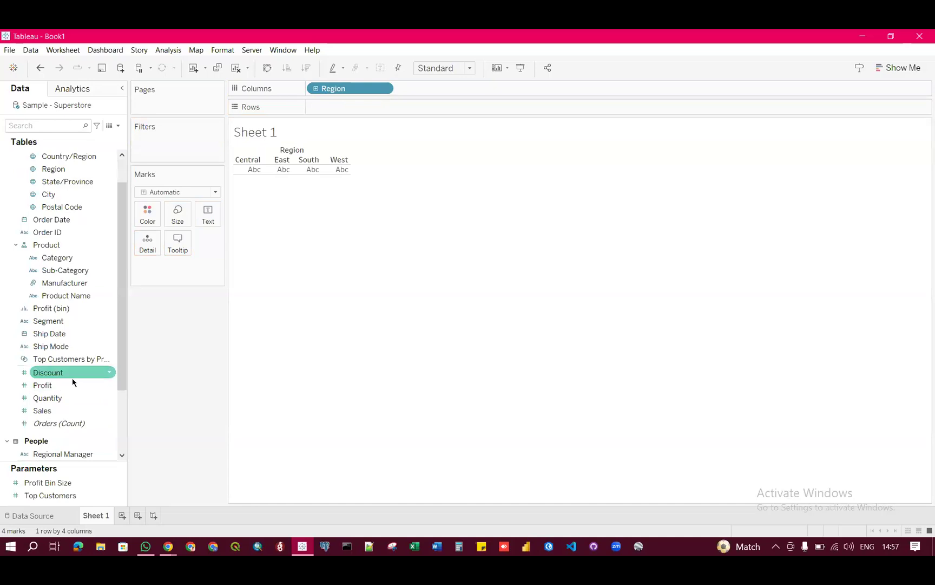
{"action": "left_click", "coordinate": [54, 400]}
{"action": "left_click", "coordinate": [54, 400]}
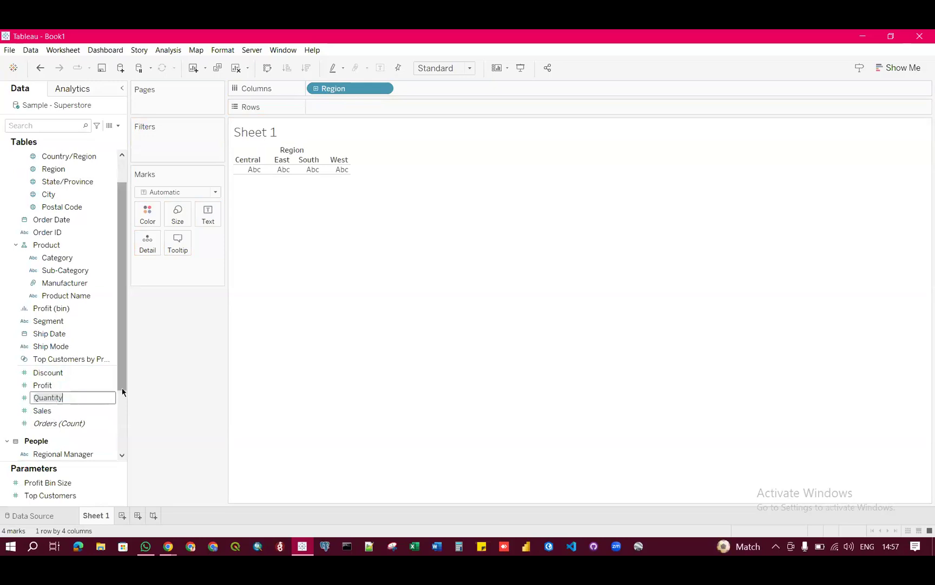
{"action": "left_click", "coordinate": [157, 453]}
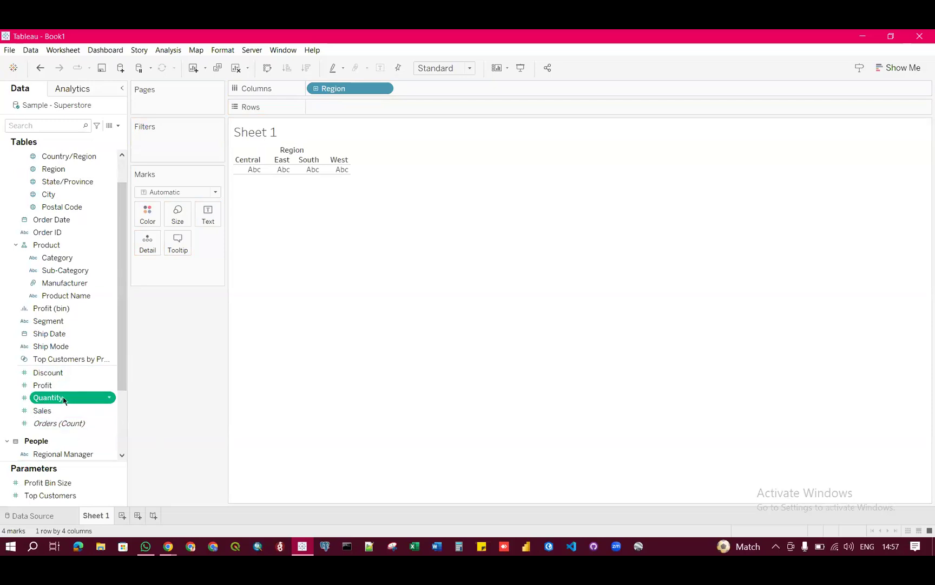
{"action": "left_click_drag", "start_coordinate": [65, 397], "coordinate": [348, 112]}
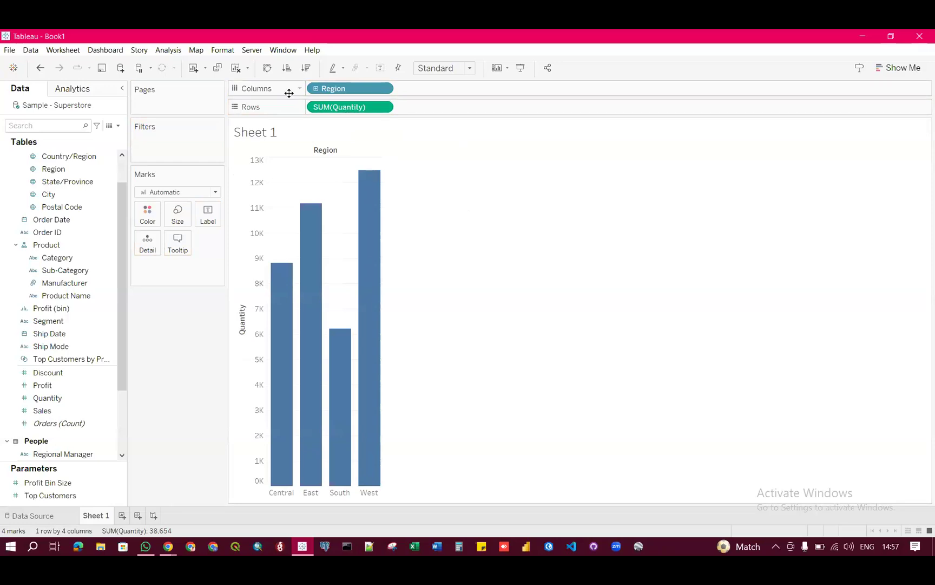
{"action": "left_click", "coordinate": [267, 68]}
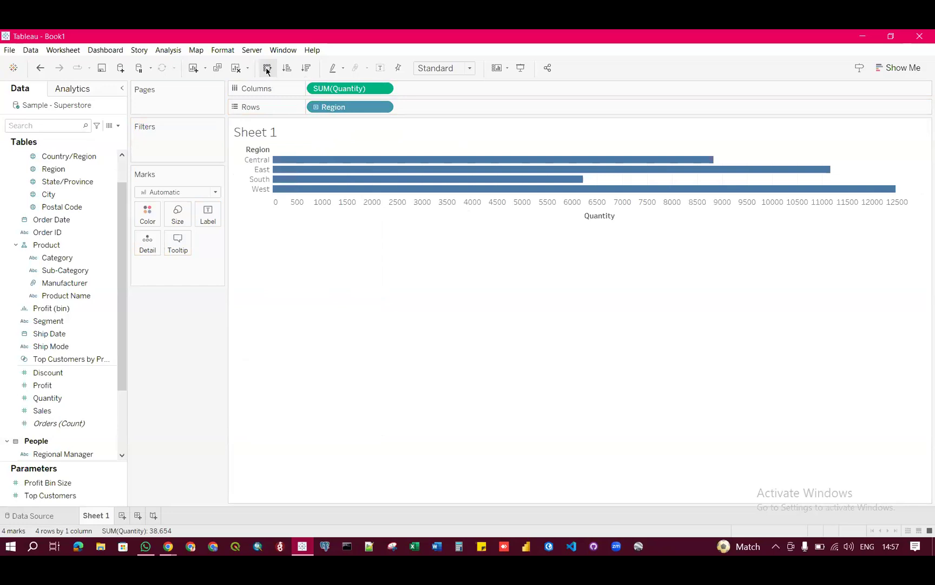
{"action": "left_click", "coordinate": [267, 71]}
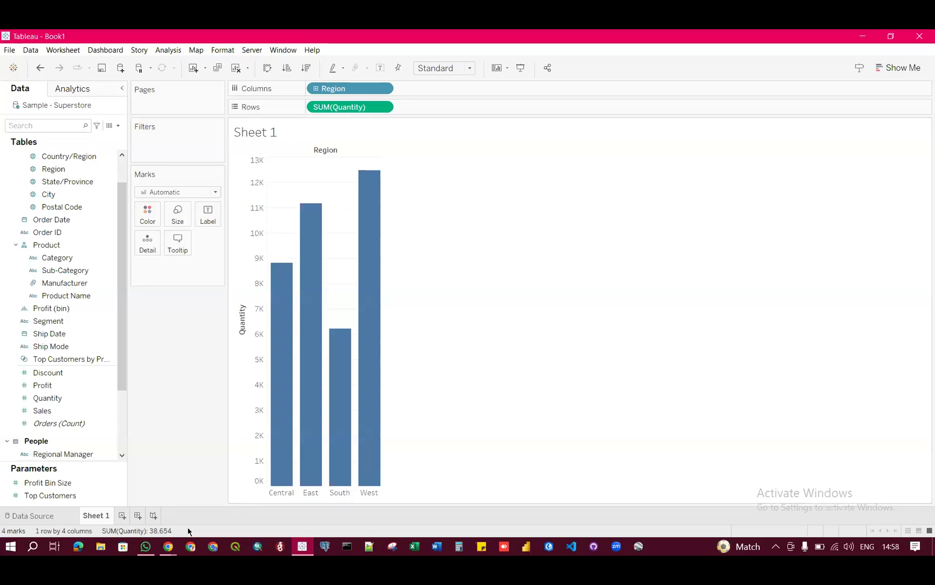
Switch to the Zoom meeting in Chrome to check the group chat, and return to Tableau
{"action": "mouse_move", "coordinate": [168, 547]}
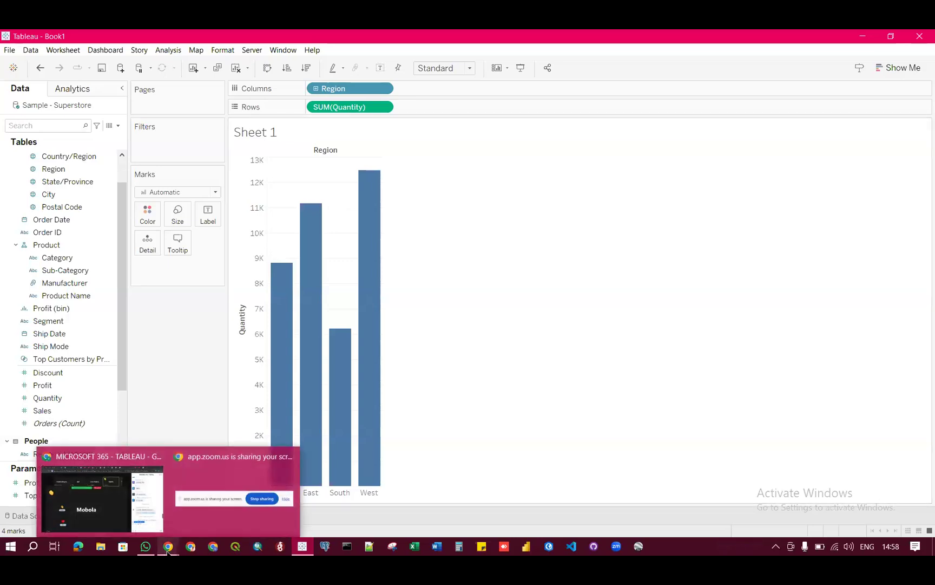
{"action": "left_click", "coordinate": [131, 506]}
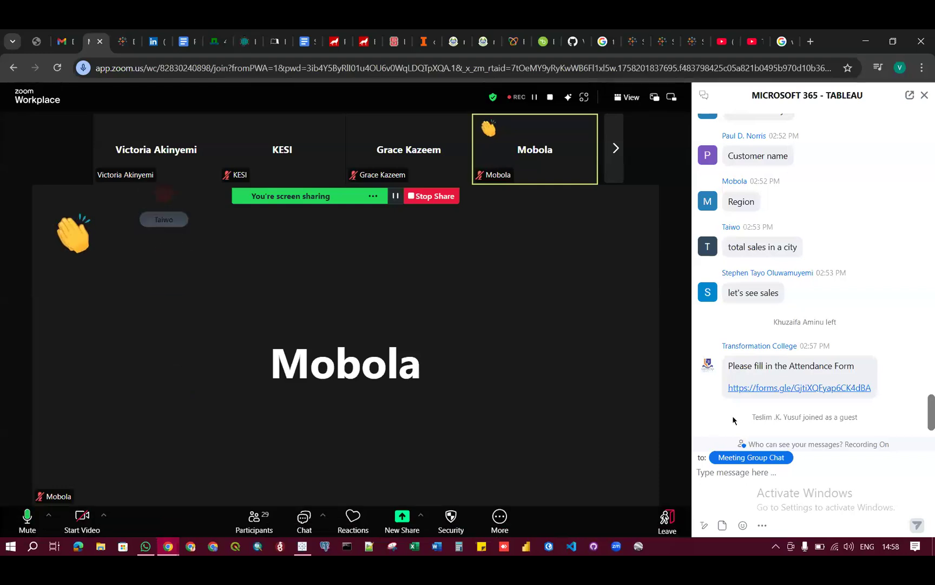
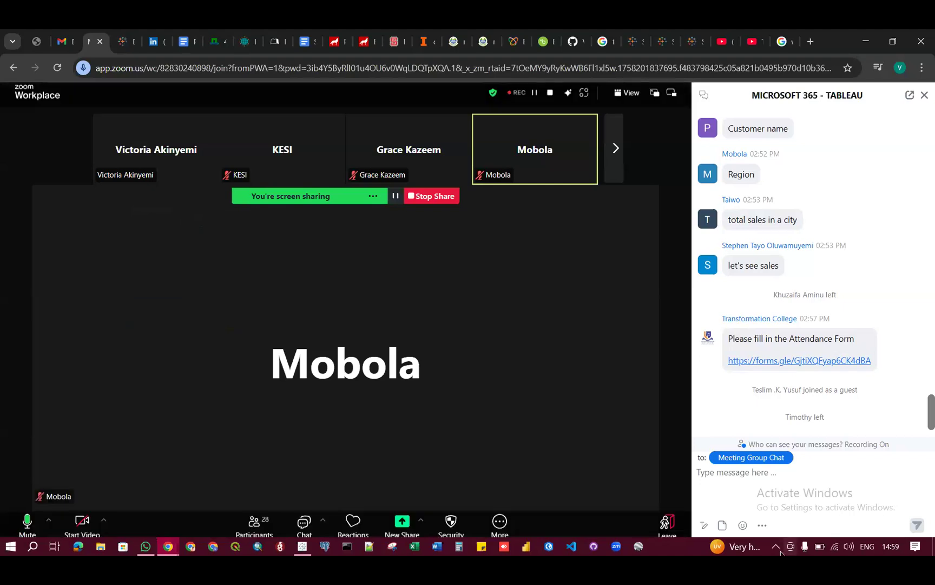
{"action": "left_click", "coordinate": [775, 476]}
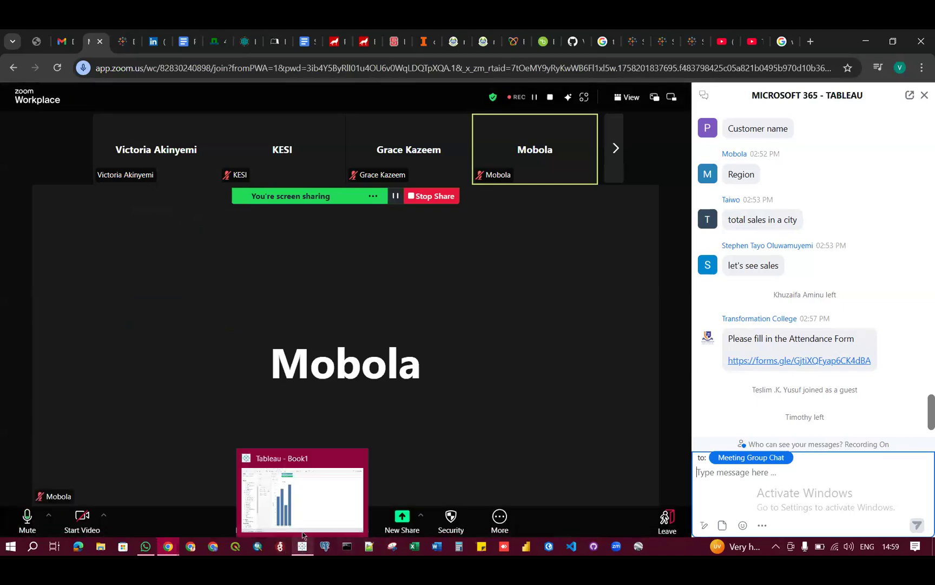
{"action": "left_click", "coordinate": [304, 524]}
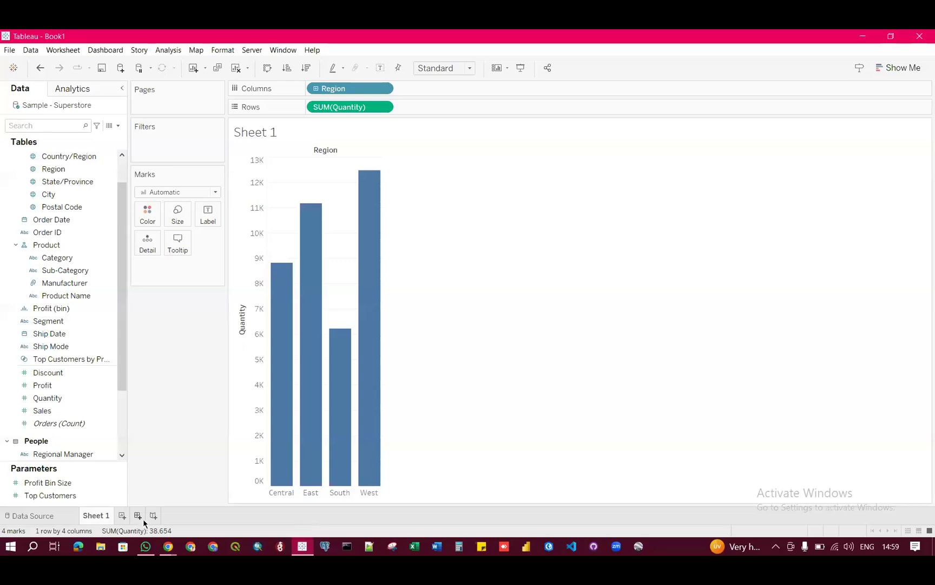
Capture the Sheet 1 bar chart of quantity by region with Snipping Tool and minimize Tableau to reveal the Zoom meeting
{"action": "left_click", "coordinate": [393, 547]}
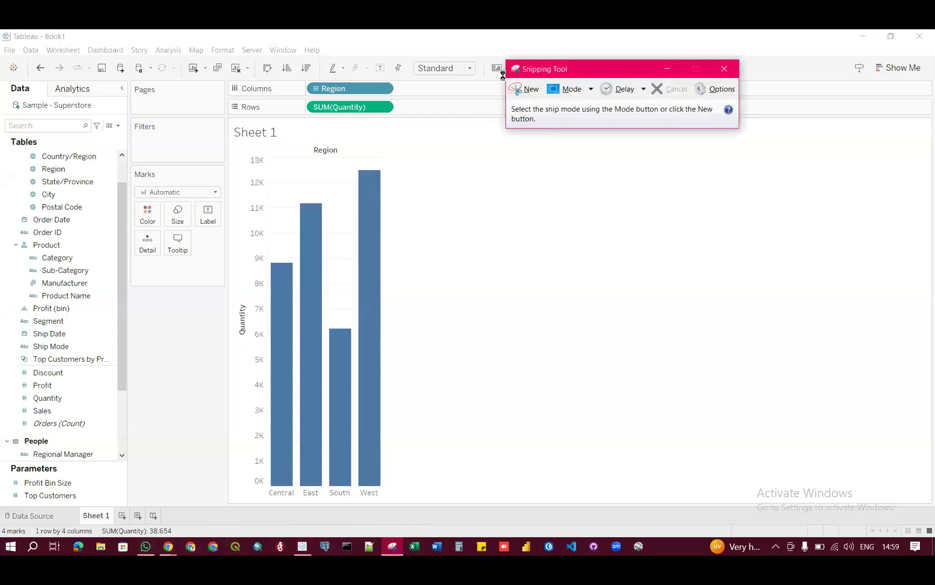
{"action": "left_click", "coordinate": [521, 89]}
{"action": "left_click_drag", "start_coordinate": [227, 130], "coordinate": [452, 501]}
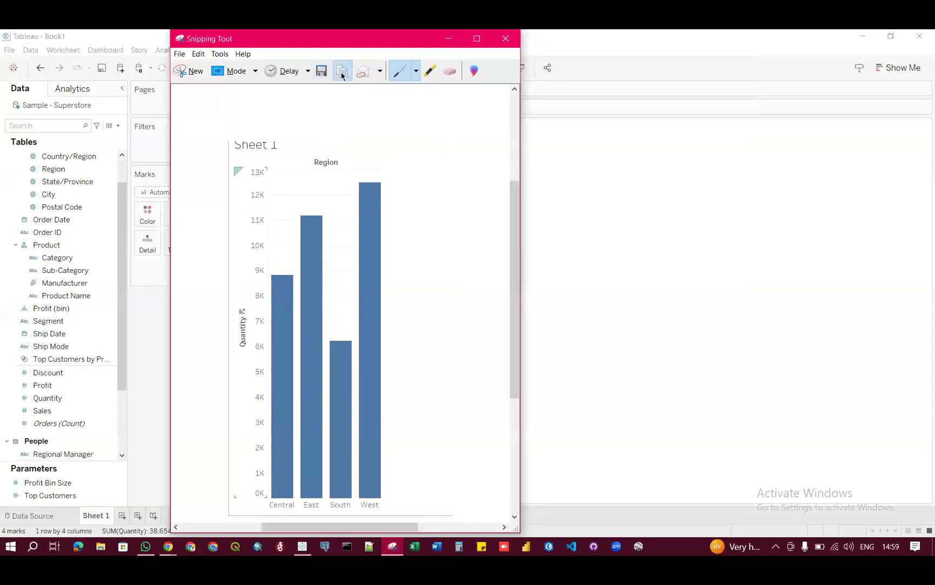
{"action": "left_click", "coordinate": [862, 37]}
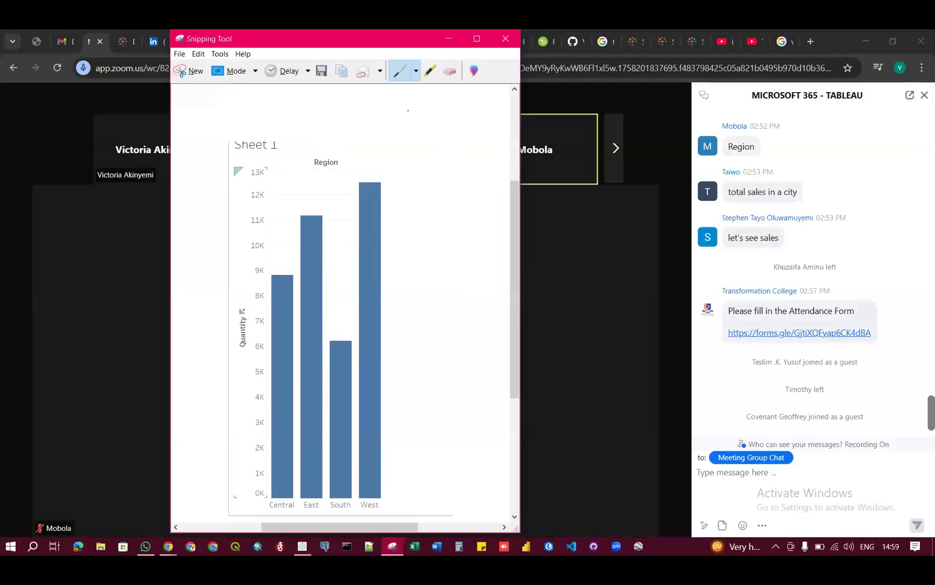
{"action": "left_click", "coordinate": [734, 479]}
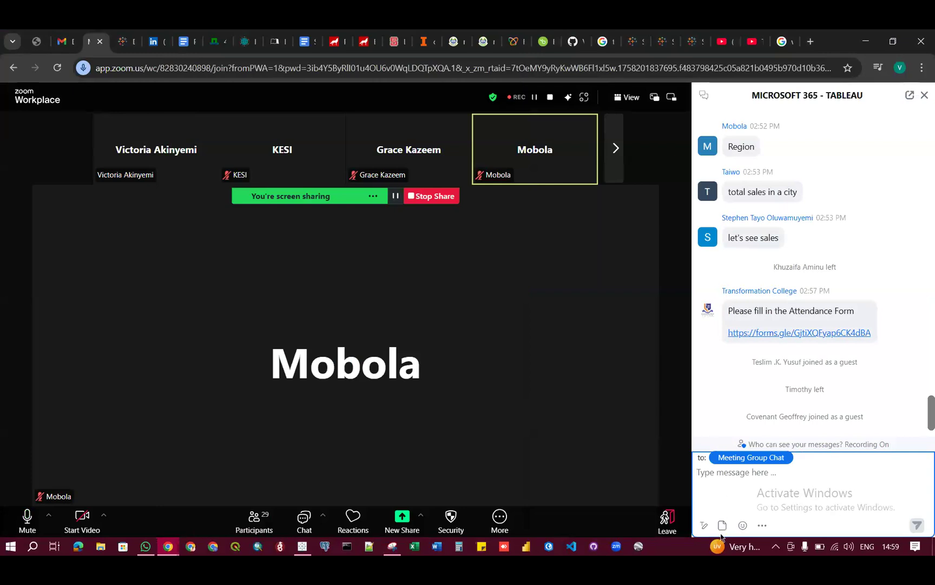
{"action": "left_click", "coordinate": [762, 525]}
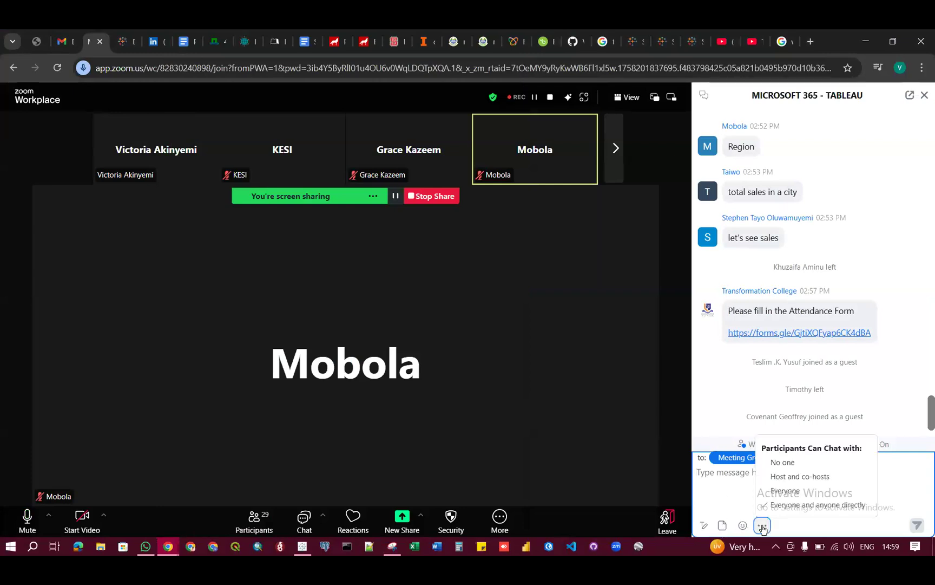
{"action": "left_click", "coordinate": [722, 527]}
{"action": "left_click", "coordinate": [722, 526]}
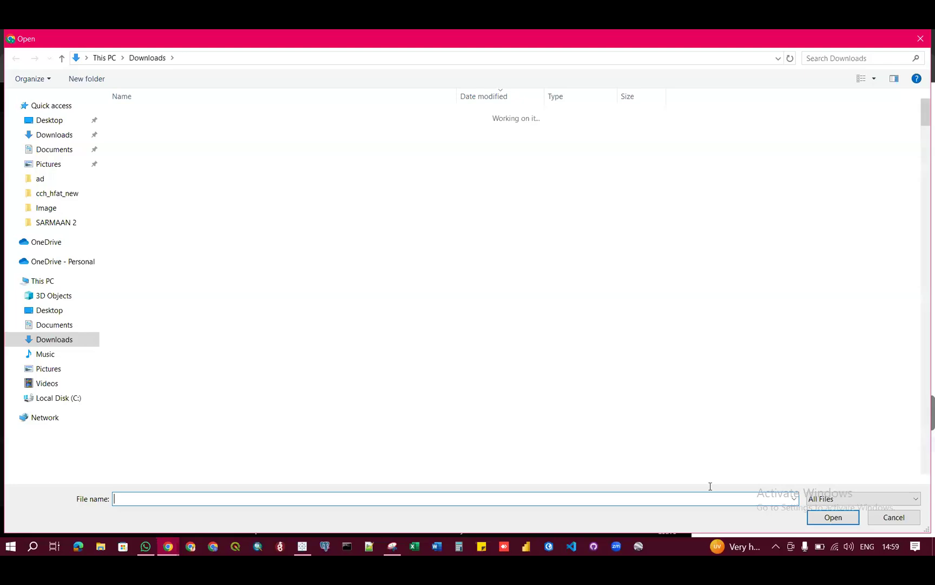
{"action": "left_click", "coordinate": [920, 41]}
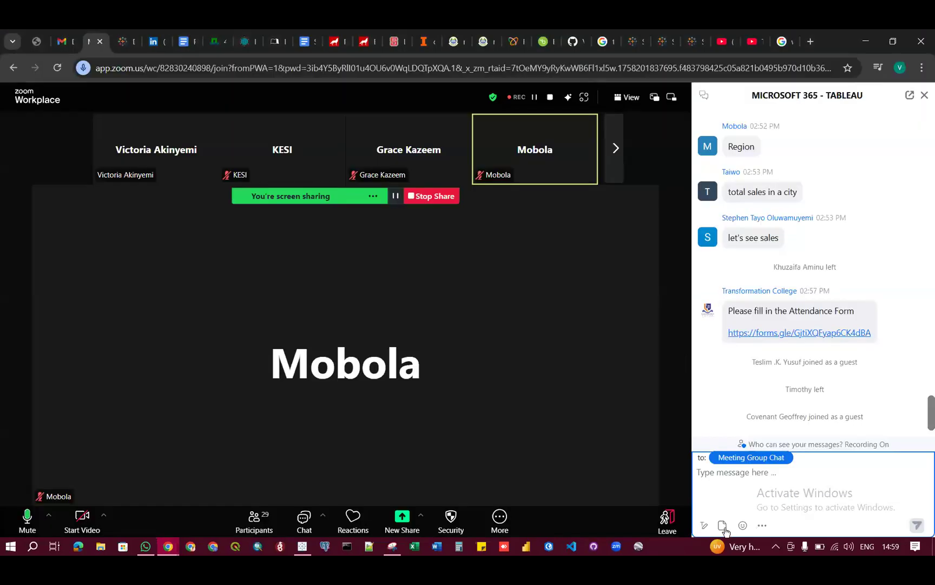
Examine the chart screenshot a participant posted in the meeting chat and switch back to Tableau
{"action": "mouse_move", "coordinate": [391, 547]}
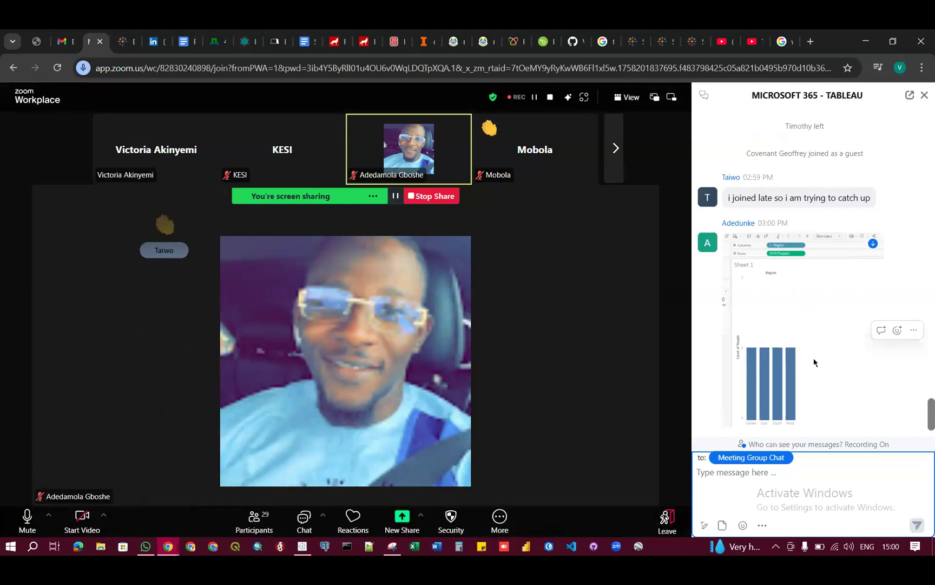
{"action": "left_click", "coordinate": [815, 325]}
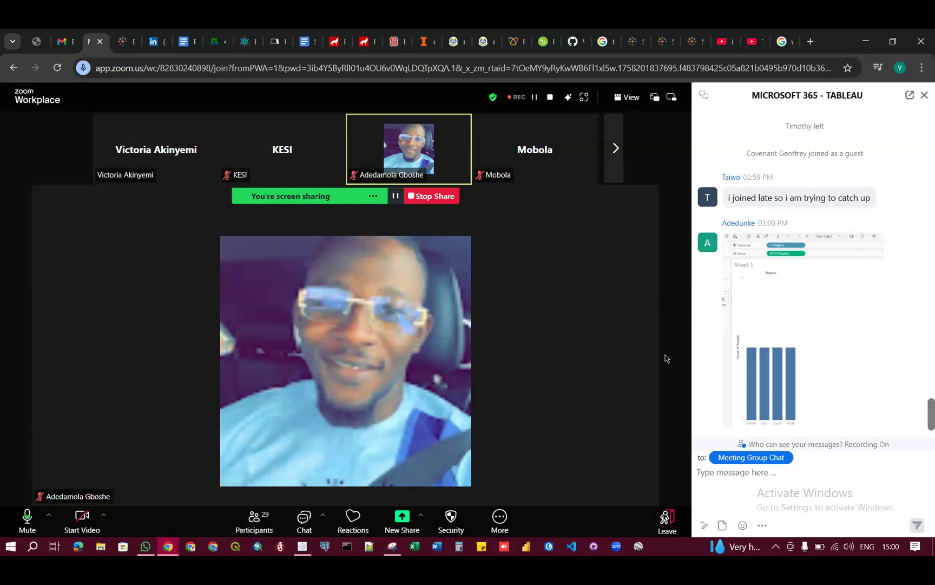
{"action": "left_click", "coordinate": [306, 548]}
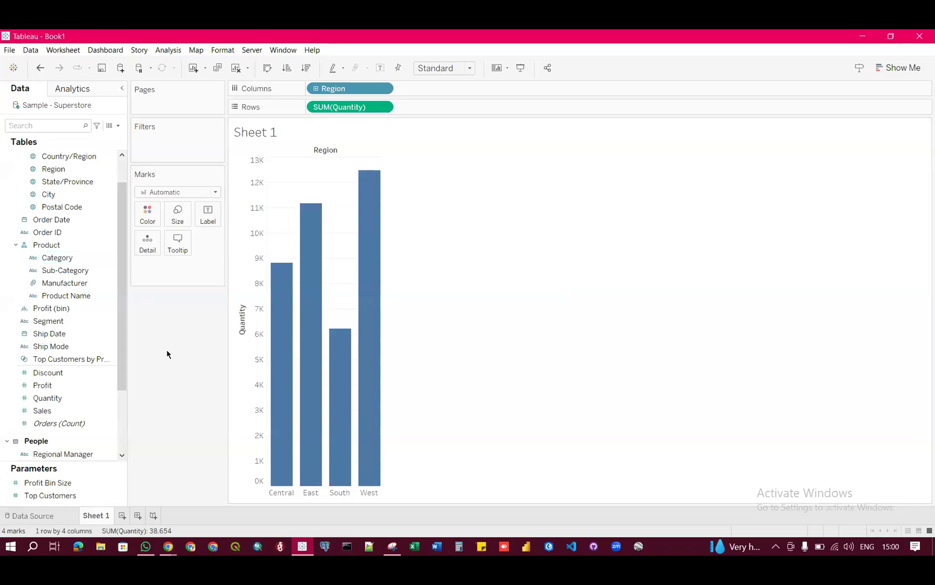
Show the mark labels on the region bars and hide them again
{"action": "mouse_move", "coordinate": [382, 265]}
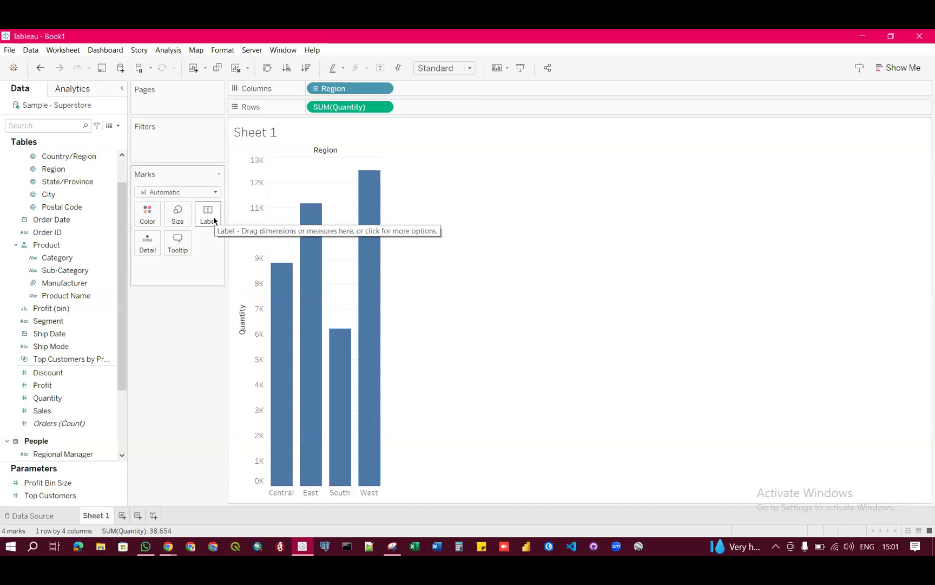
{"action": "left_click", "coordinate": [379, 68]}
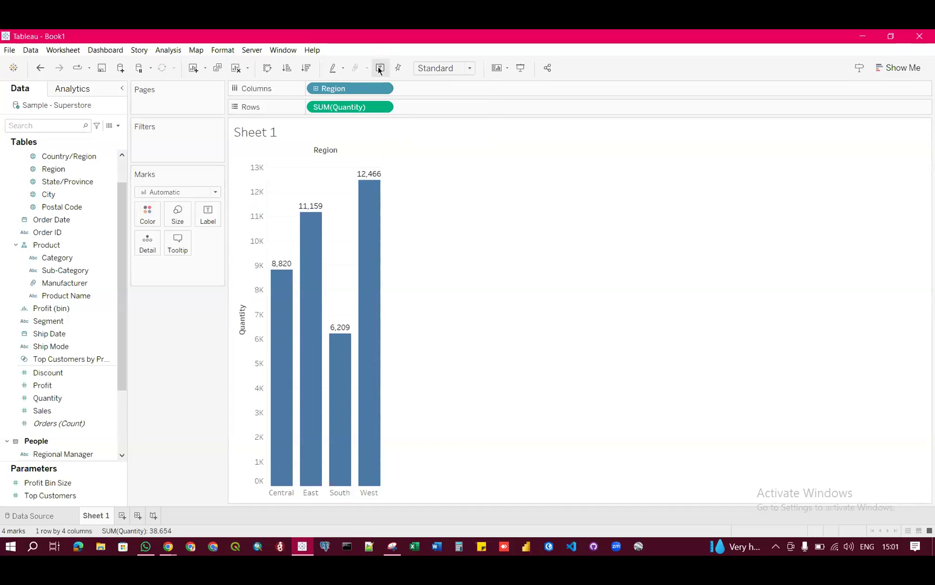
{"action": "left_click", "coordinate": [379, 69]}
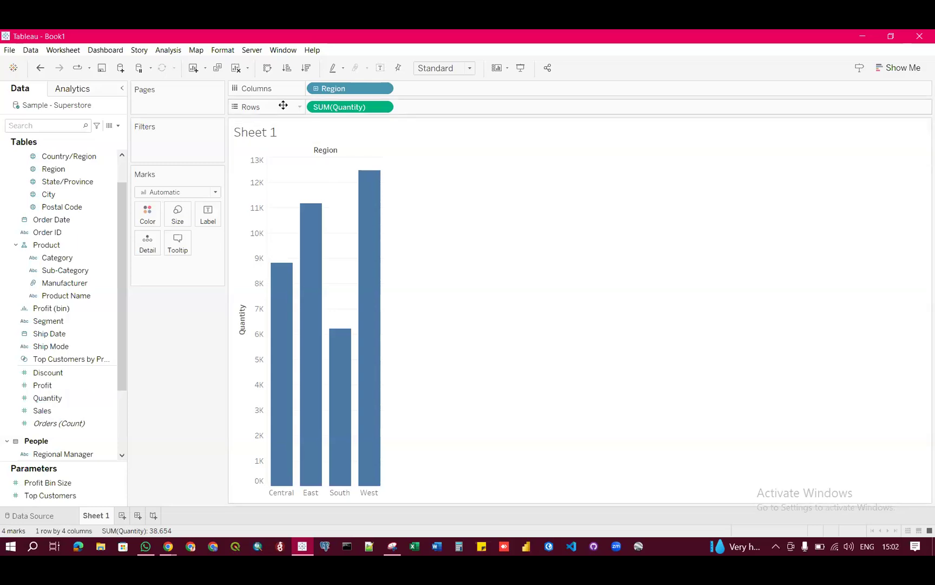
Add the Quantity field to Label on the Marks card and review the label appearance settings
{"action": "left_click_drag", "start_coordinate": [65, 401], "coordinate": [208, 216]}
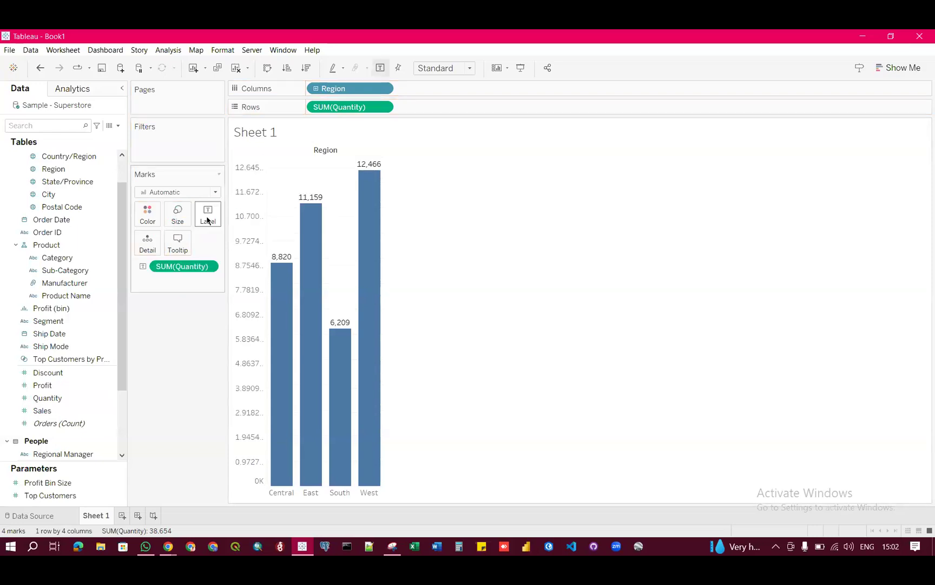
{"action": "mouse_move", "coordinate": [374, 342]}
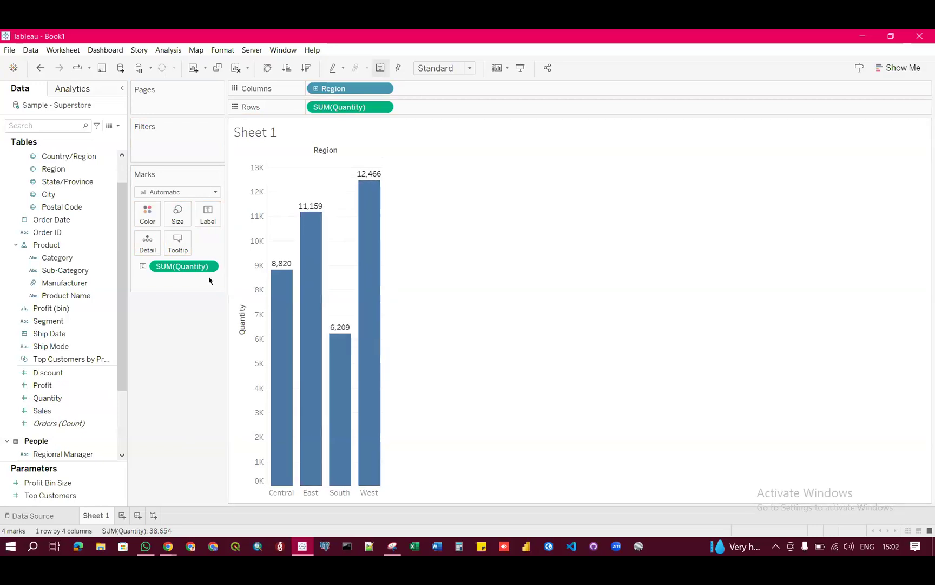
{"action": "left_click", "coordinate": [208, 217]}
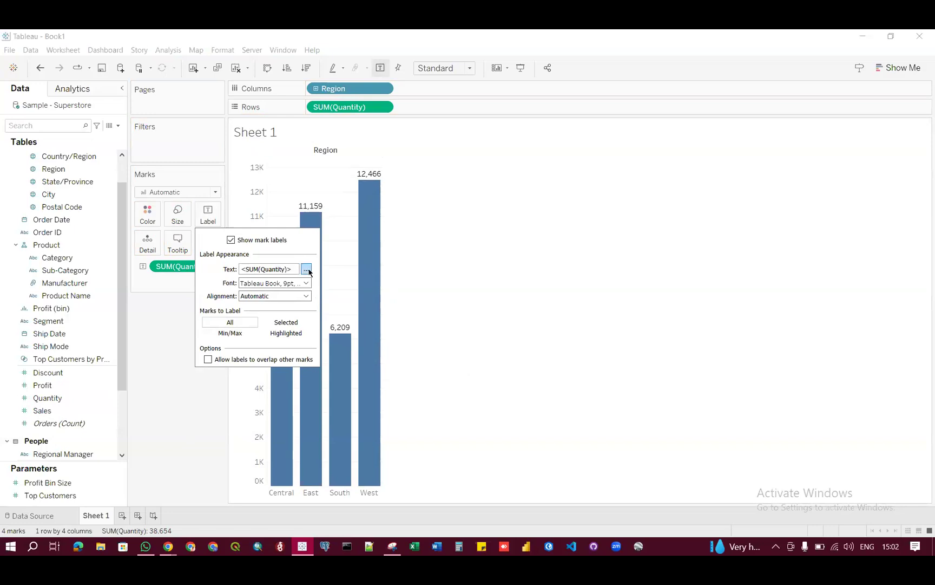
{"action": "mouse_move", "coordinate": [372, 176]}
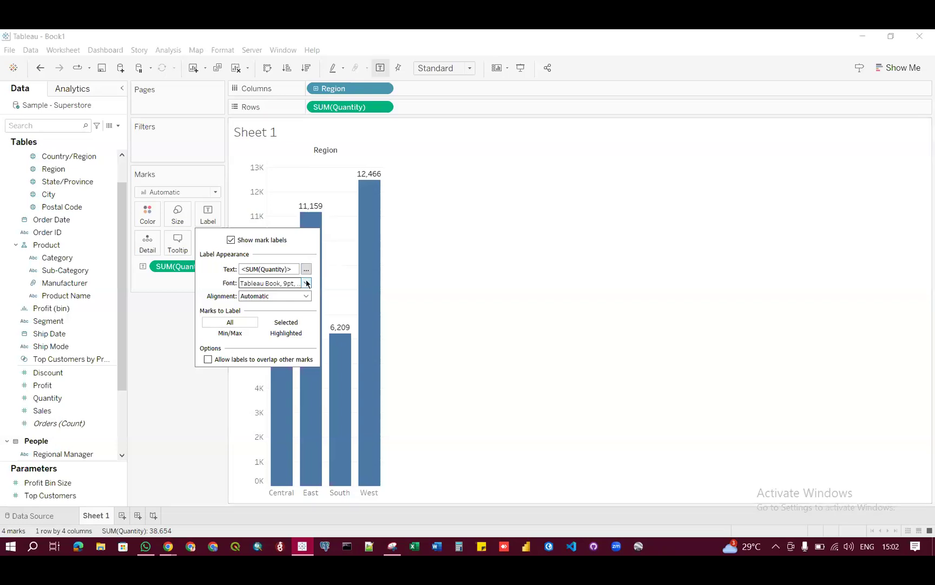
{"action": "left_click", "coordinate": [164, 334]}
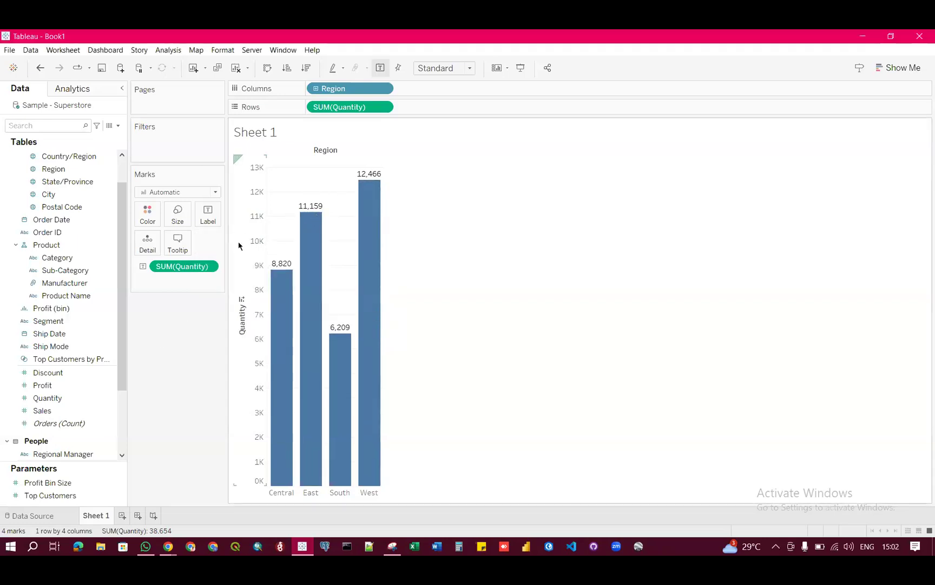
Edit the label text of the quantity marks to use the Georgia font in bold
{"action": "left_click", "coordinate": [210, 216]}
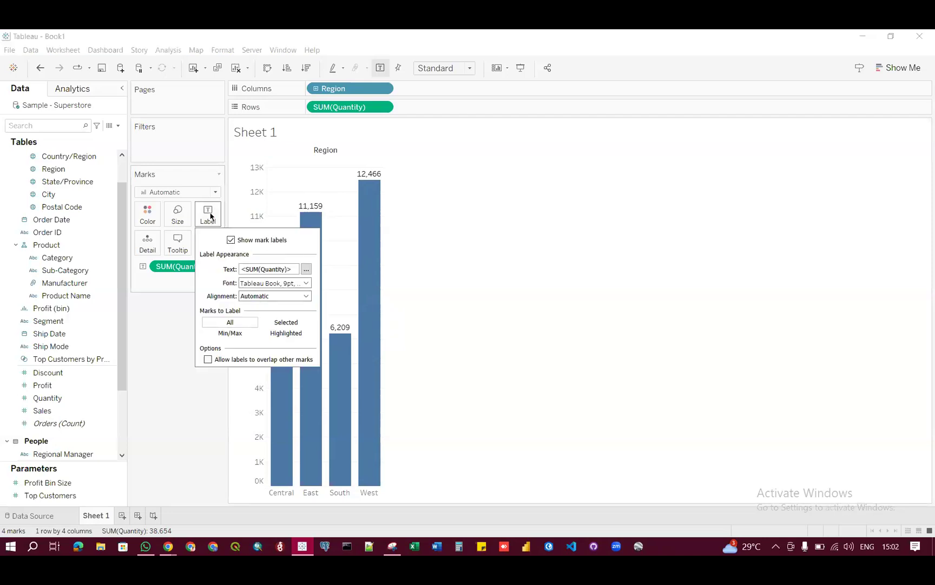
{"action": "left_click", "coordinate": [306, 270]}
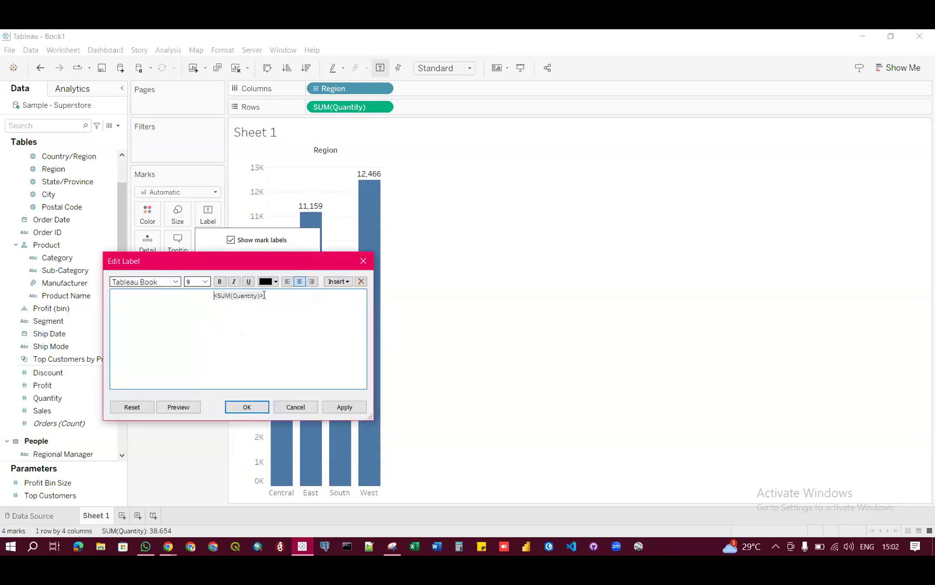
{"action": "left_click_drag", "start_coordinate": [264, 295], "coordinate": [195, 296]}
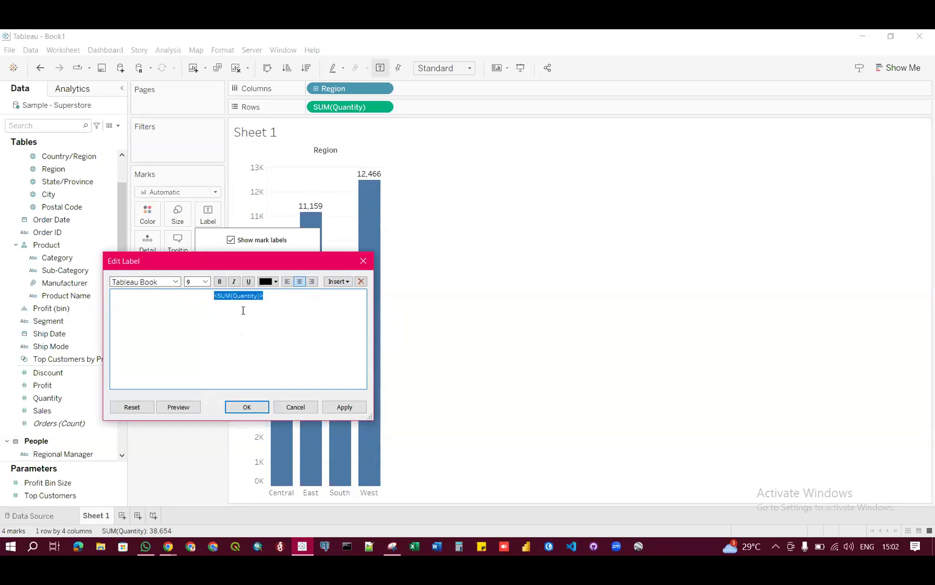
{"action": "left_click", "coordinate": [176, 282]}
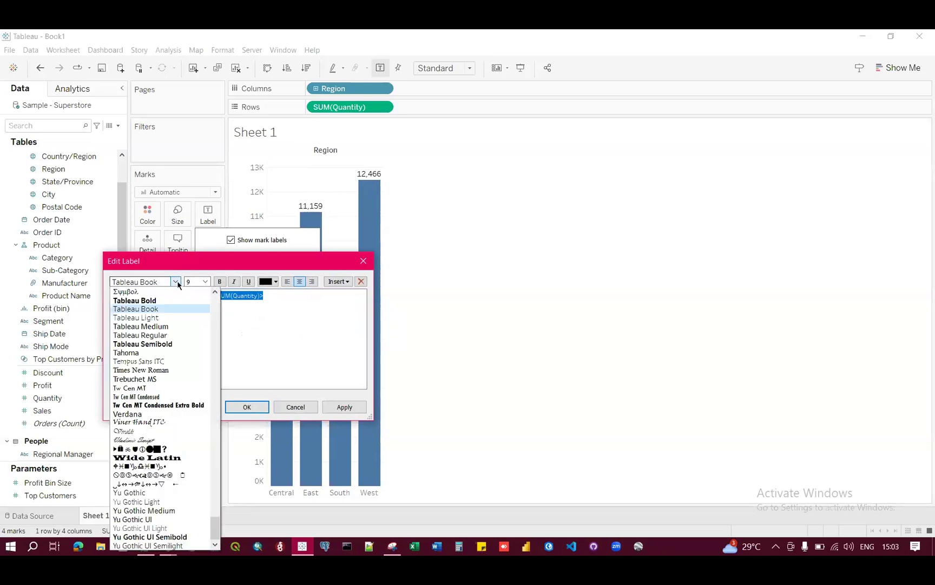
{"action": "scroll", "coordinate": [182, 466], "scroll_direction": "up", "scroll_amount": 8}
{"action": "scroll", "coordinate": [182, 467], "scroll_direction": "up", "scroll_amount": 18}
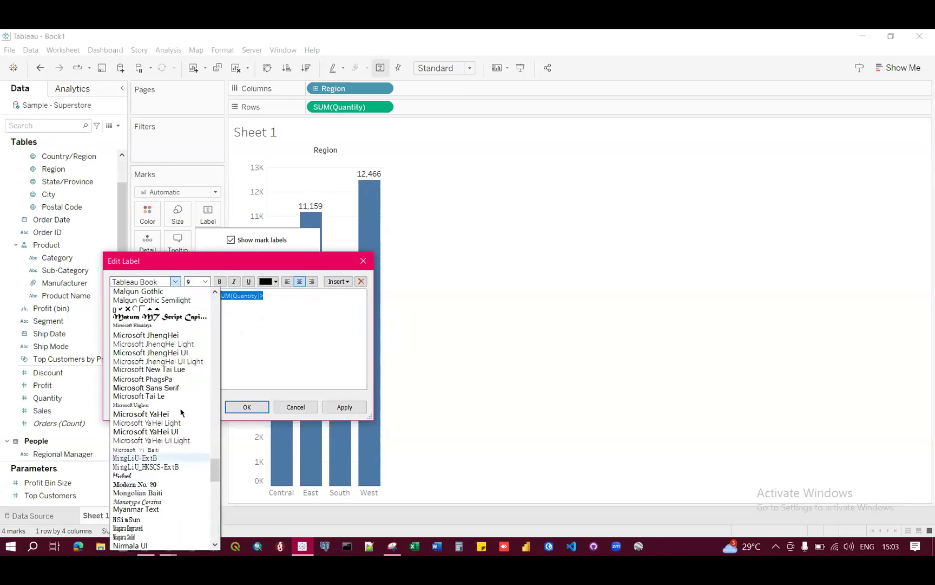
{"action": "scroll", "coordinate": [179, 379], "scroll_direction": "up", "scroll_amount": 2}
{"action": "left_click", "coordinate": [161, 281]}
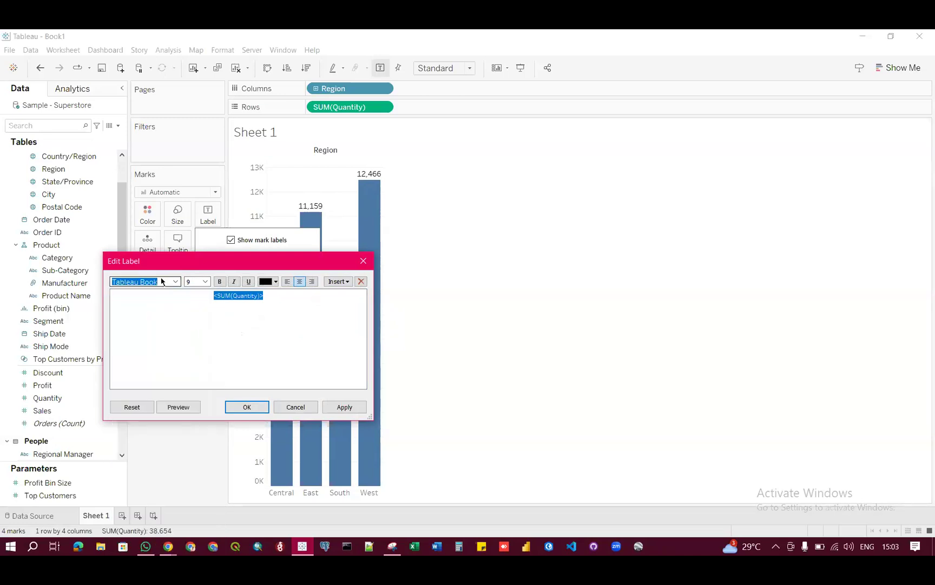
{"action": "type", "text": "georgia"}
{"action": "key", "text": "Return"}
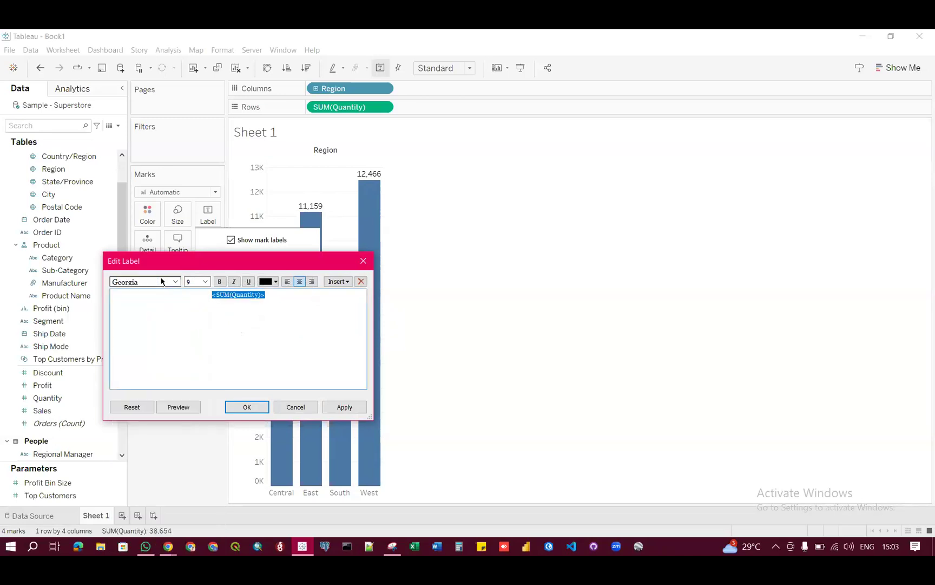
{"action": "left_click", "coordinate": [218, 281]}
{"action": "left_click", "coordinate": [247, 406]}
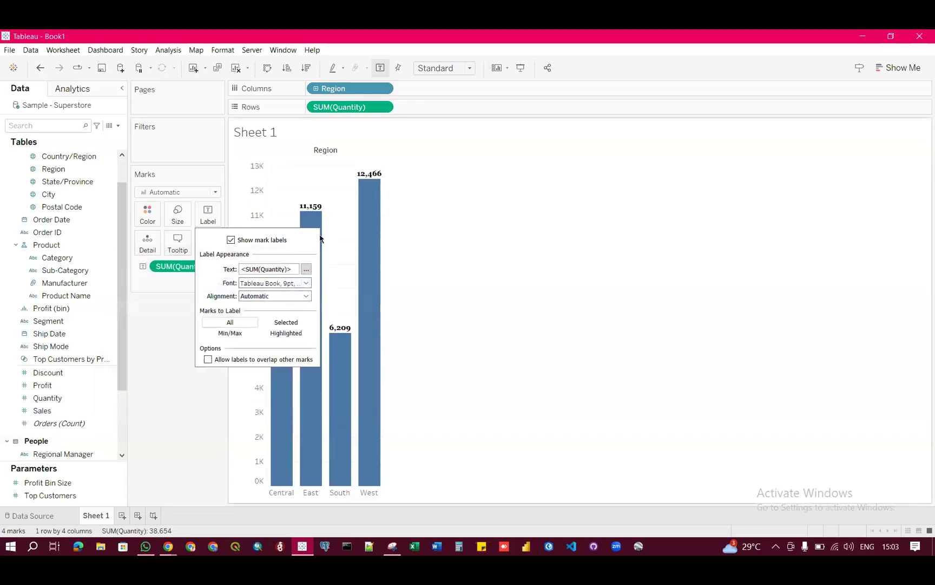
{"action": "left_click", "coordinate": [401, 236]}
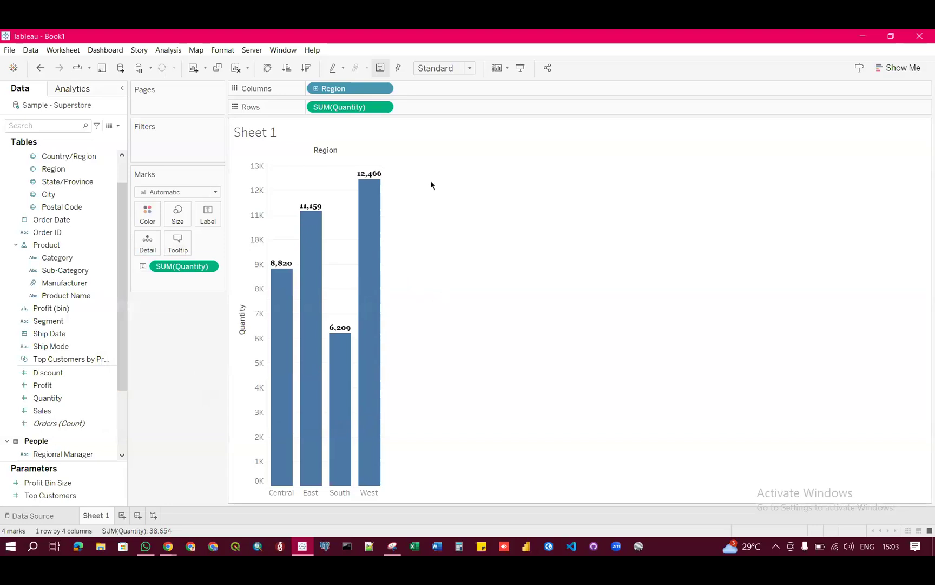
Compare the Standard and Entire View fits on the region bar chart and leave it set to Entire View
{"action": "left_click", "coordinate": [451, 68]}
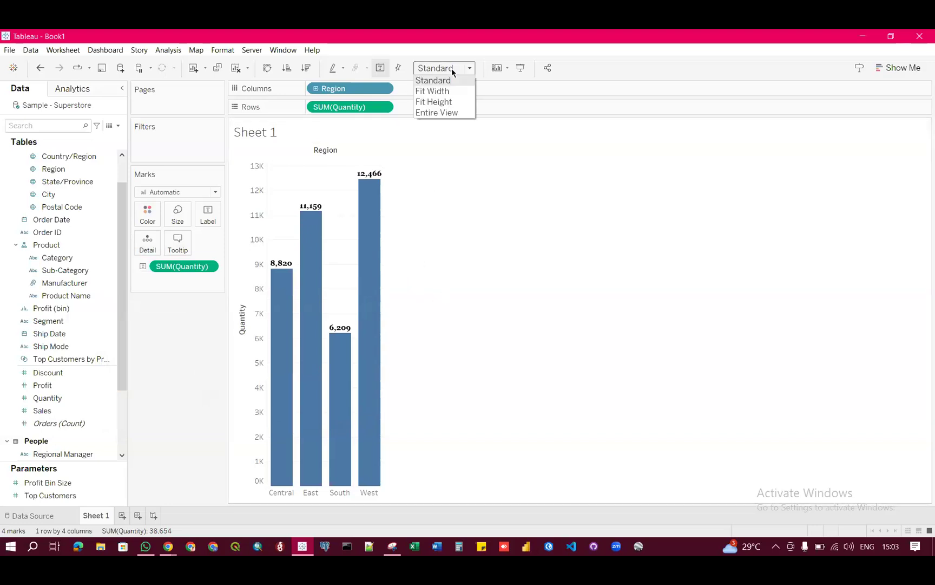
{"action": "left_click", "coordinate": [452, 70]}
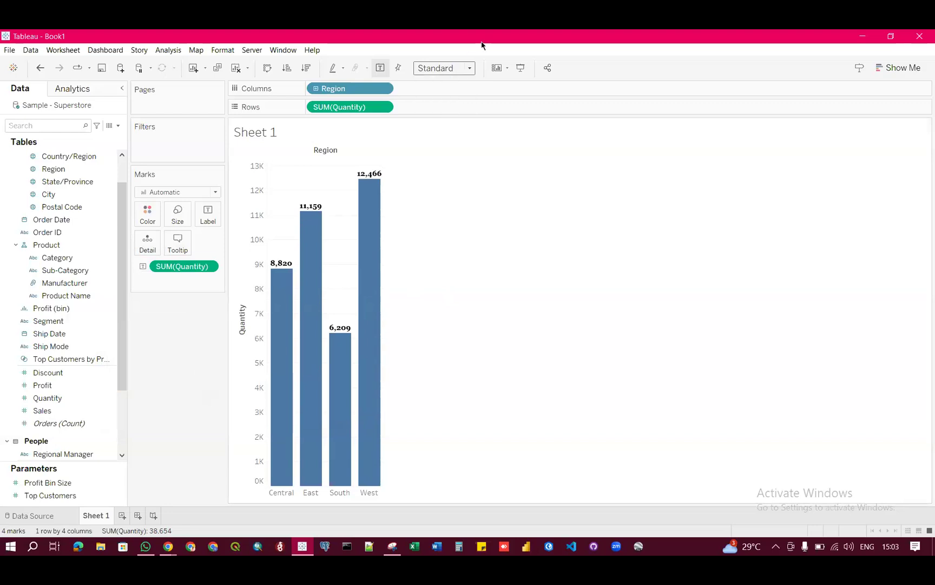
{"action": "left_click", "coordinate": [443, 69]}
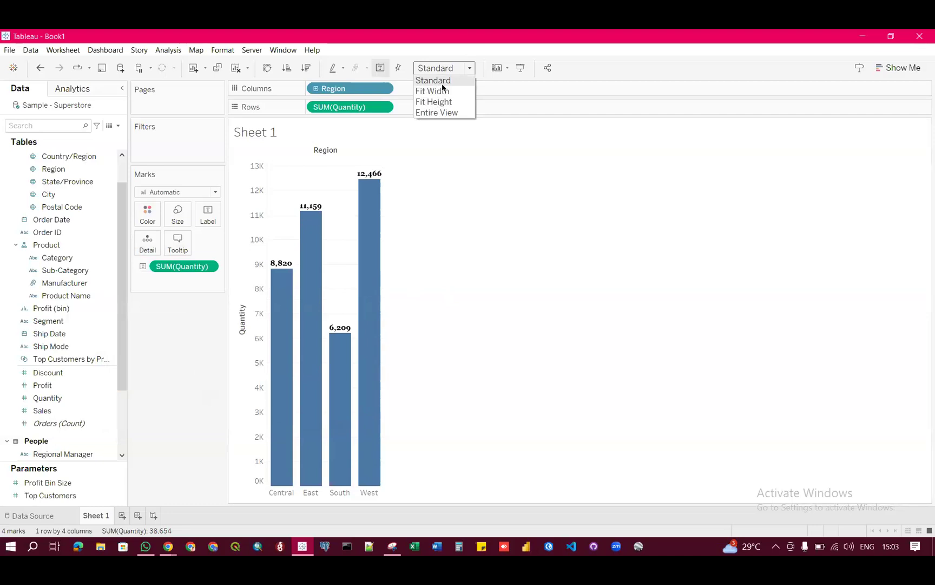
{"action": "left_click", "coordinate": [533, 170]}
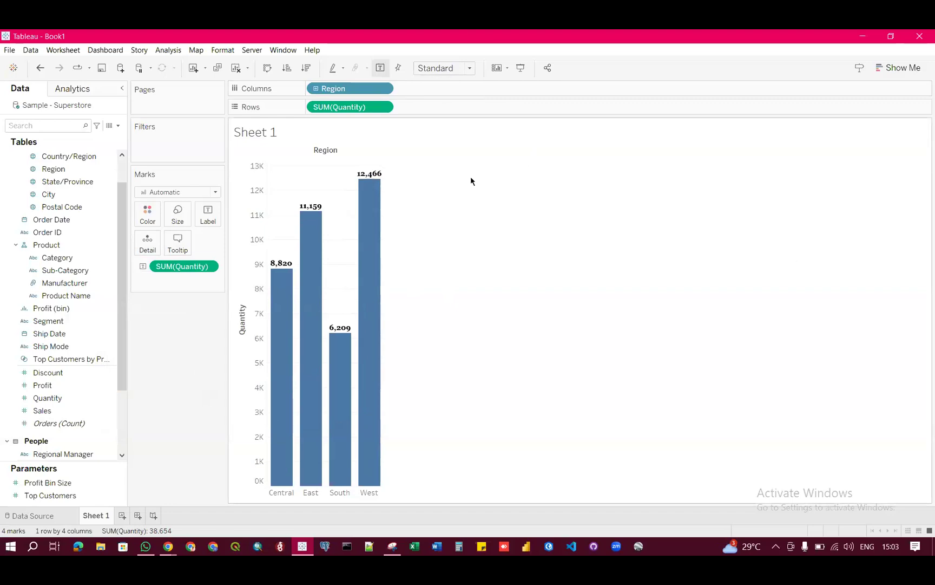
{"action": "left_click", "coordinate": [463, 68]}
{"action": "left_click", "coordinate": [450, 113]}
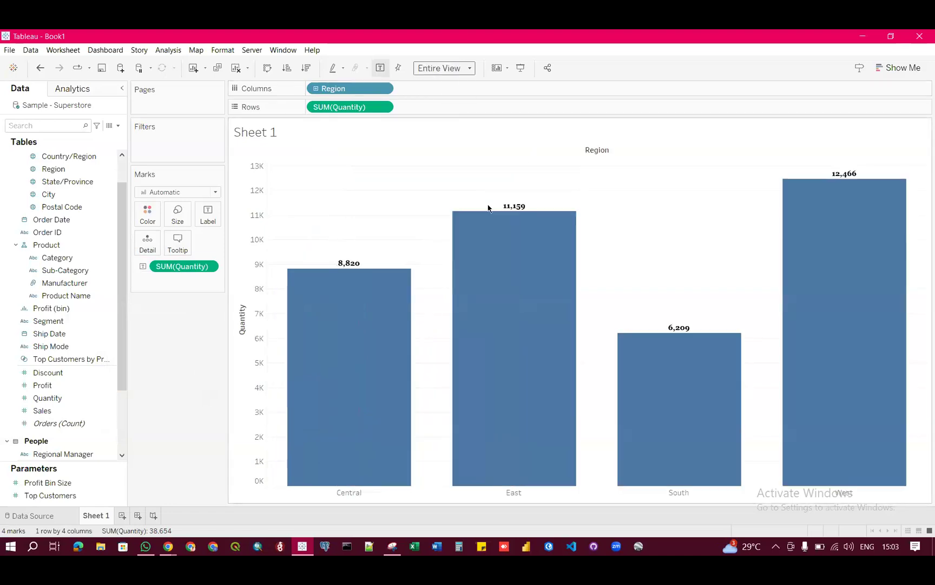
{"action": "left_click", "coordinate": [469, 69]}
{"action": "left_click", "coordinate": [453, 80]}
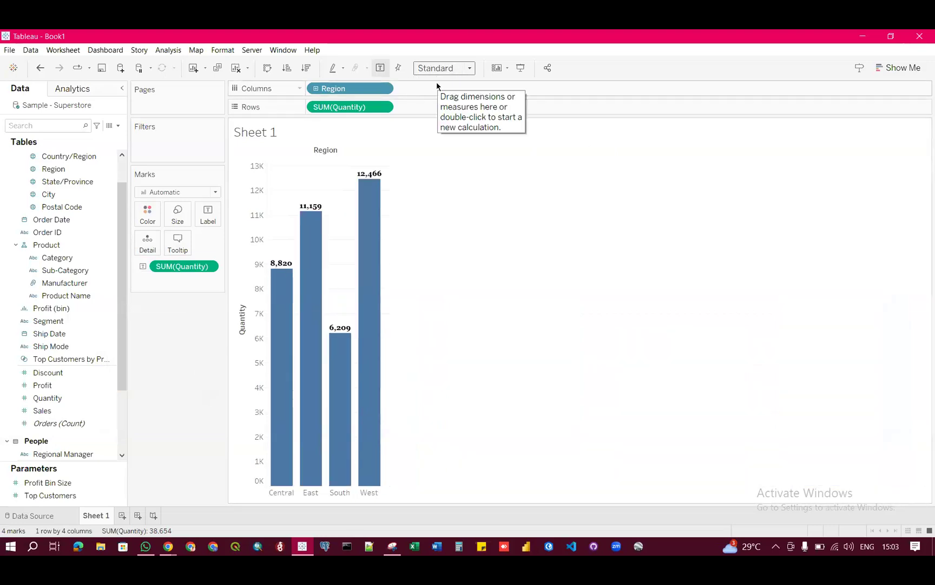
{"action": "left_click", "coordinate": [439, 69]}
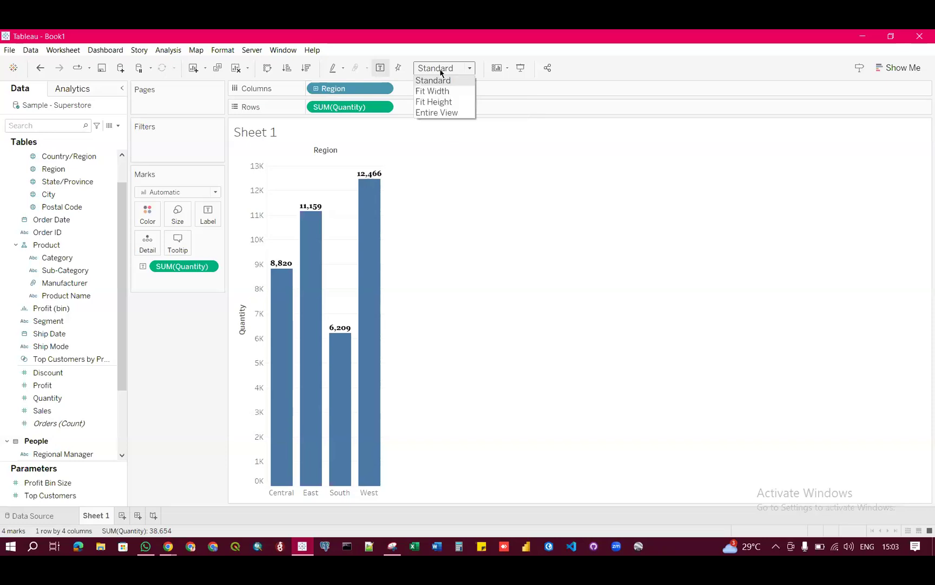
{"action": "left_click", "coordinate": [445, 114]}
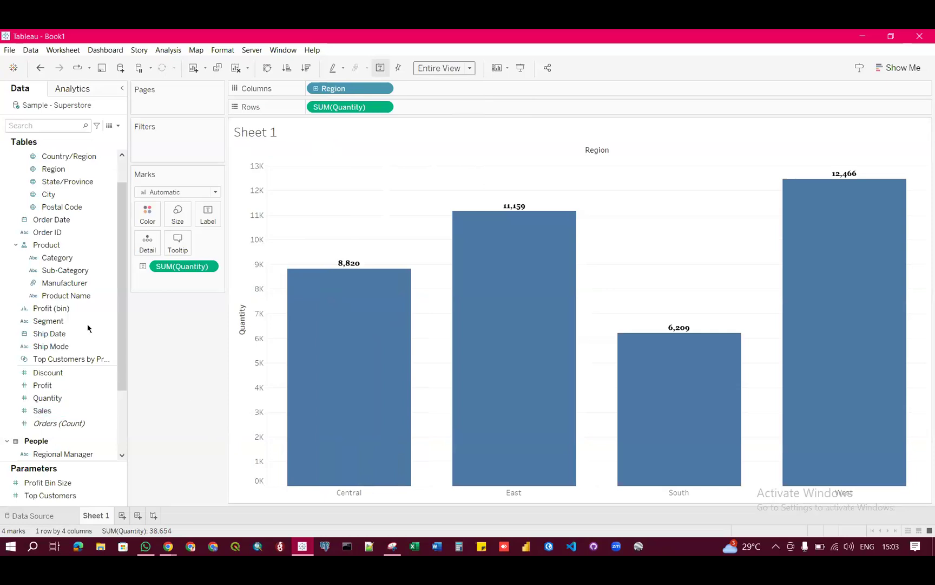
Add a new worksheet, Sheet 2, then check Sheet 1 and return to the empty sheet
{"action": "scroll", "coordinate": [90, 325], "scroll_direction": "up", "scroll_amount": 2}
{"action": "left_click", "coordinate": [122, 514]}
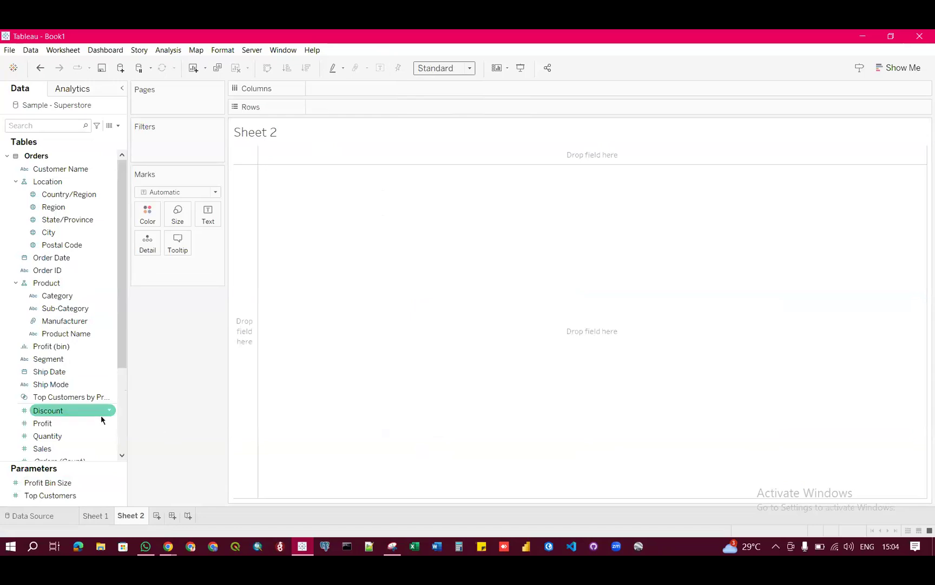
{"action": "scroll", "coordinate": [90, 387], "scroll_direction": "down", "scroll_amount": 2}
{"action": "scroll", "coordinate": [90, 385], "scroll_direction": "up", "scroll_amount": 1}
{"action": "scroll", "coordinate": [90, 385], "scroll_direction": "up", "scroll_amount": 1}
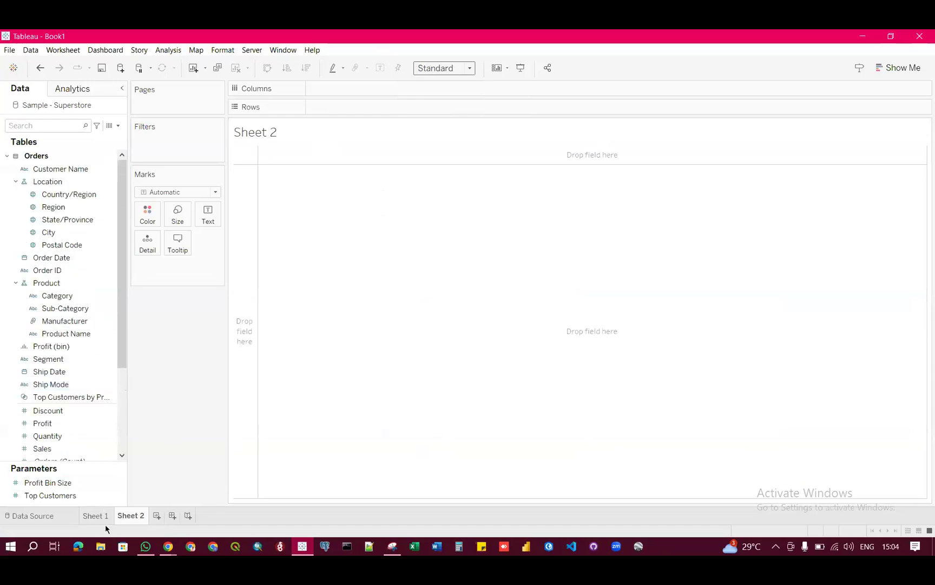
{"action": "left_click", "coordinate": [96, 515]}
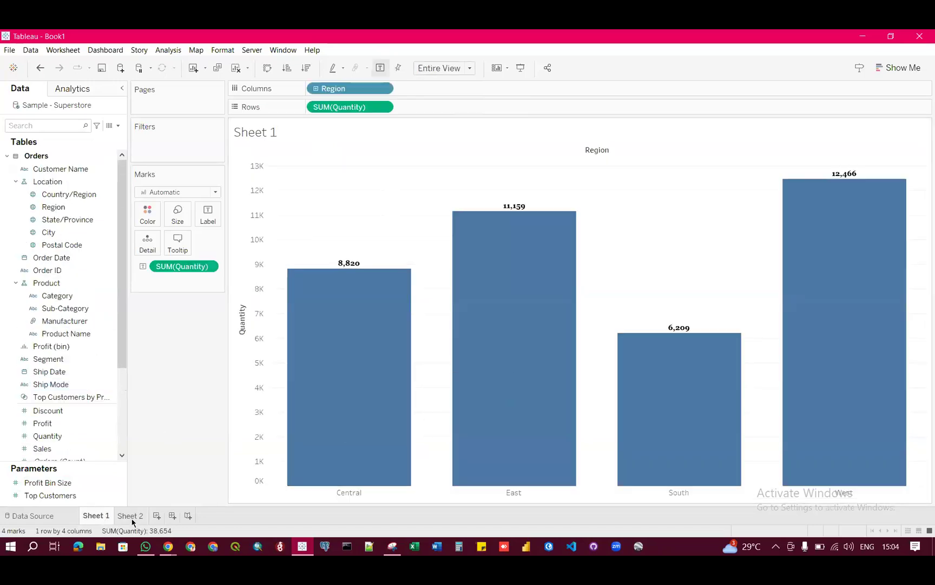
{"action": "left_click", "coordinate": [130, 515]}
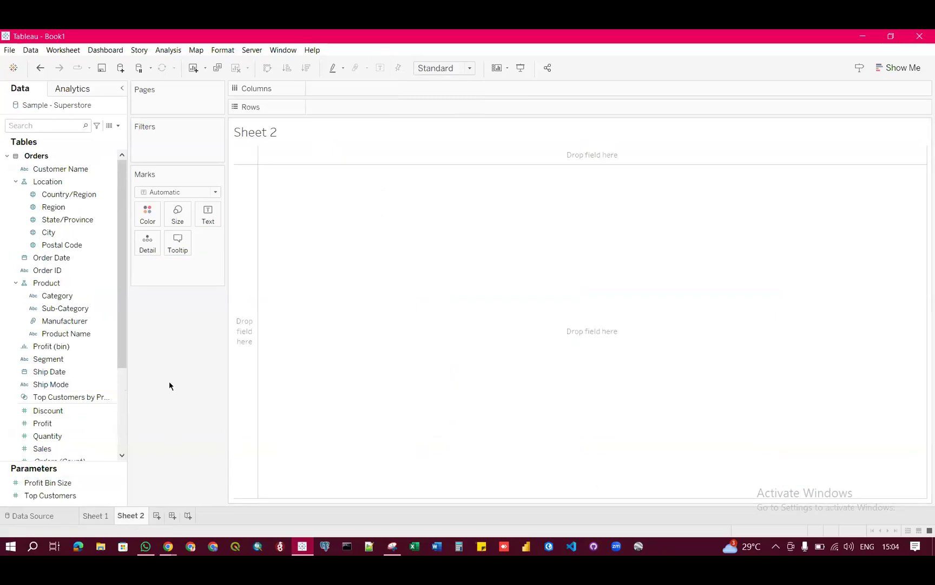
Check the Zoom meeting chat for new participant messages and return to Tableau
{"action": "mouse_move", "coordinate": [168, 550]}
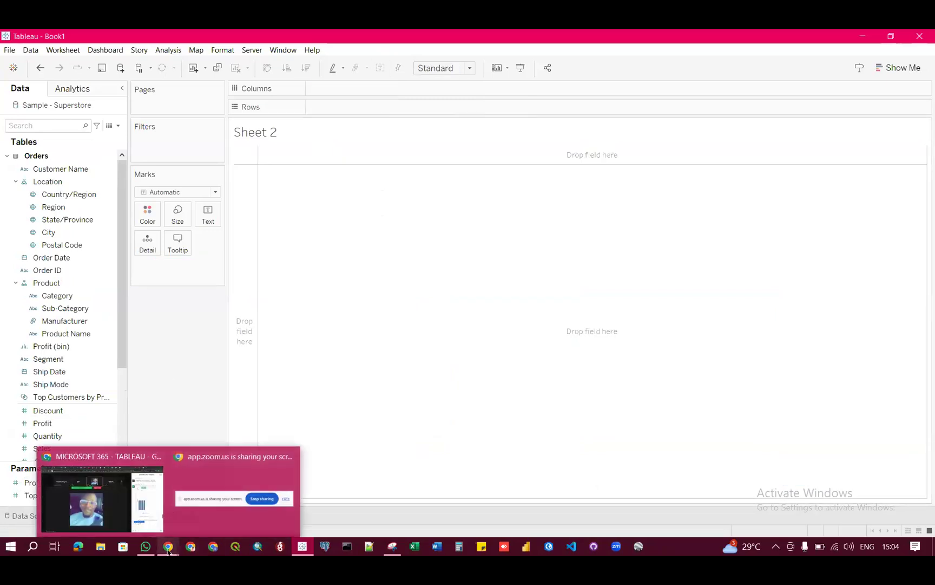
{"action": "left_click", "coordinate": [101, 495]}
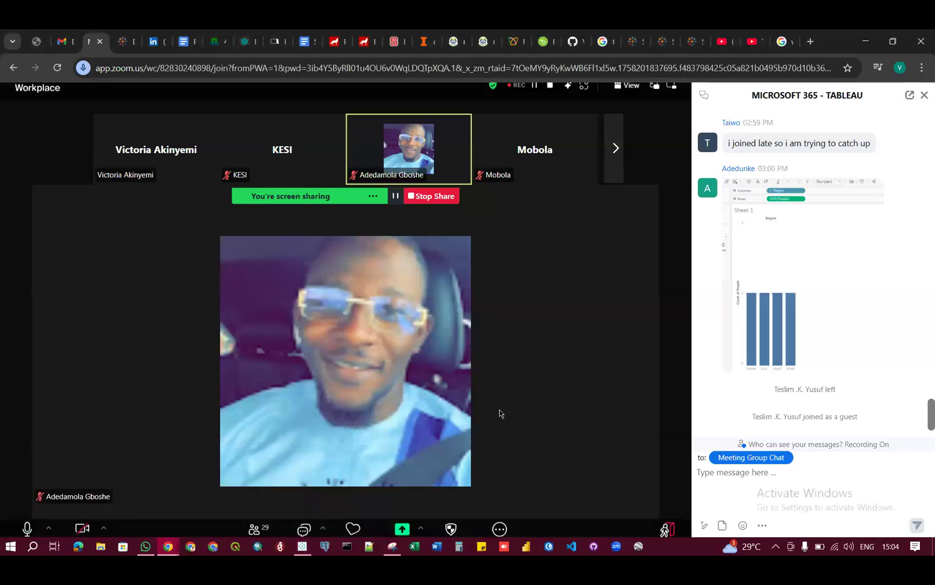
{"action": "scroll", "coordinate": [821, 412], "scroll_direction": "up", "scroll_amount": 2}
{"action": "scroll", "coordinate": [823, 415], "scroll_direction": "down", "scroll_amount": 2}
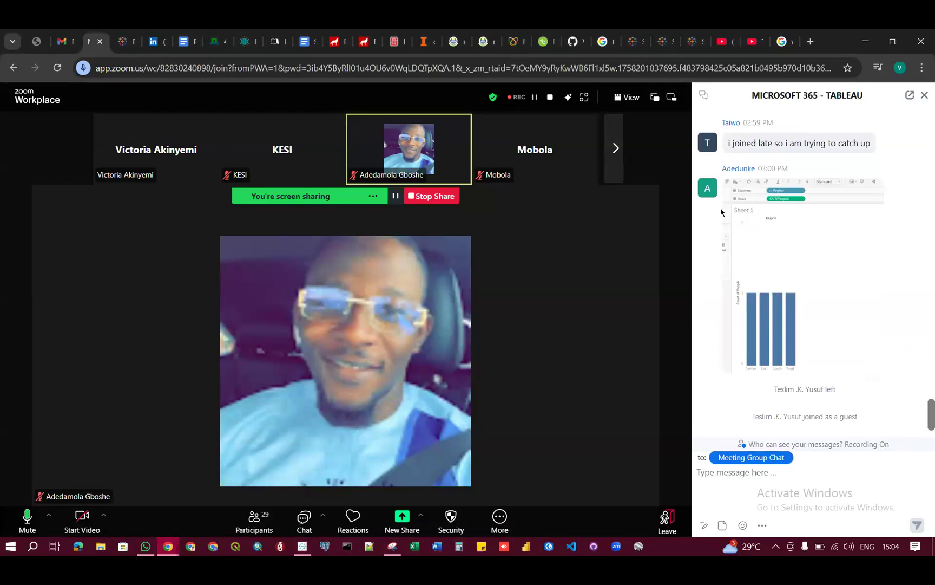
{"action": "left_click", "coordinate": [871, 50]}
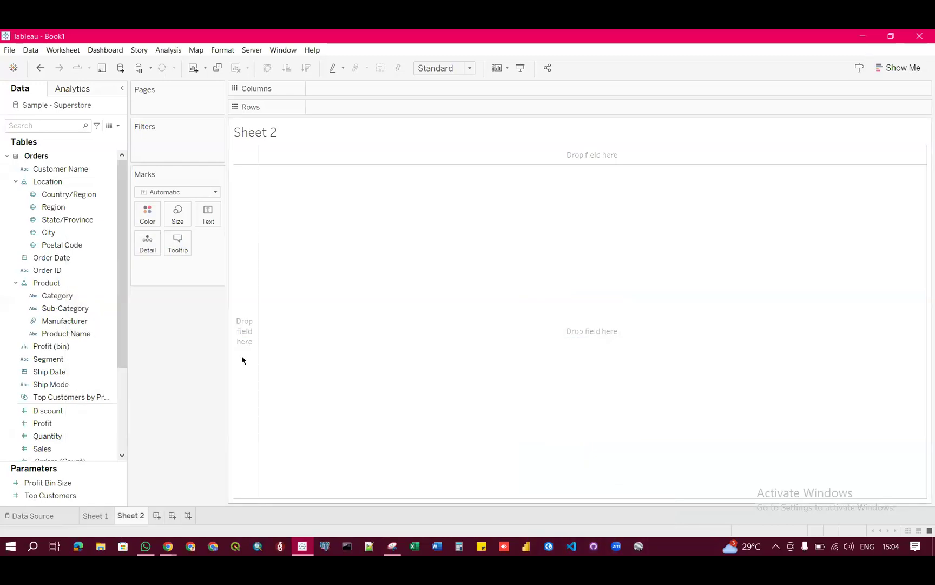
Examine the City, State/Province, Region and Country/Region fields in the Location hierarchy
{"action": "left_click", "coordinate": [62, 233]}
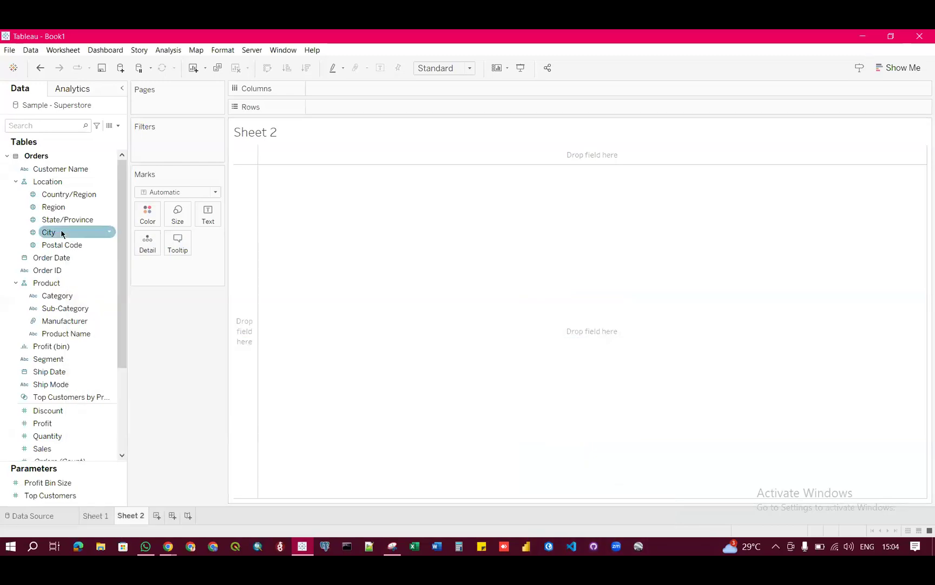
{"action": "left_click", "coordinate": [64, 222]}
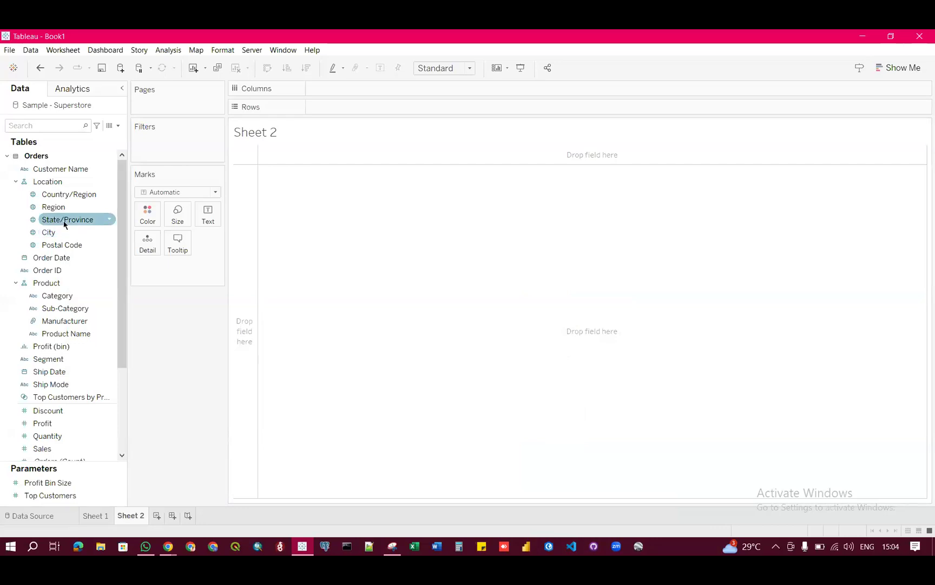
{"action": "left_click", "coordinate": [62, 209]}
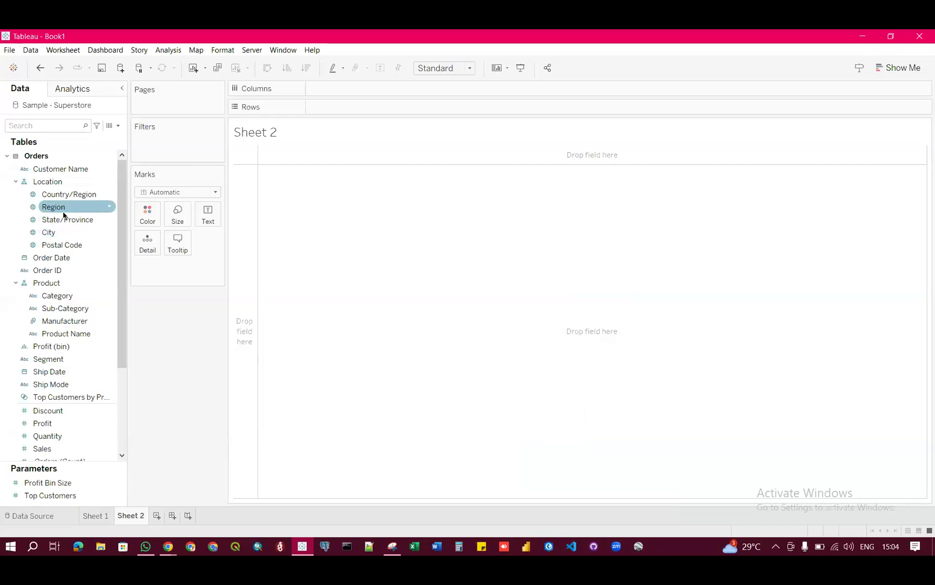
{"action": "left_click", "coordinate": [59, 196]}
{"action": "left_click", "coordinate": [56, 210]}
{"action": "left_click", "coordinate": [56, 221]}
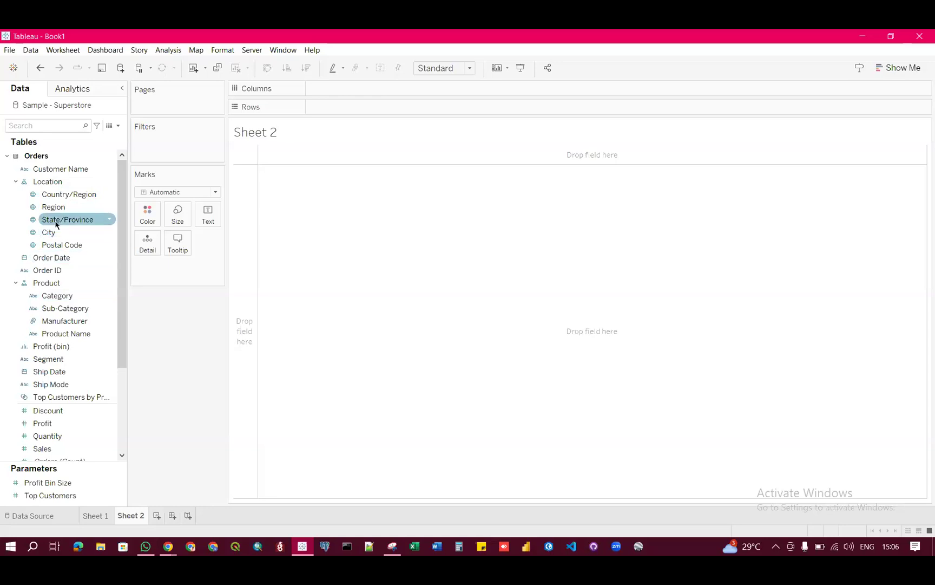
Place the Region field on Rows in Sheet 2 and remove it again
{"action": "left_click_drag", "start_coordinate": [53, 209], "coordinate": [342, 110]}
{"action": "mouse_move", "coordinate": [287, 188]}
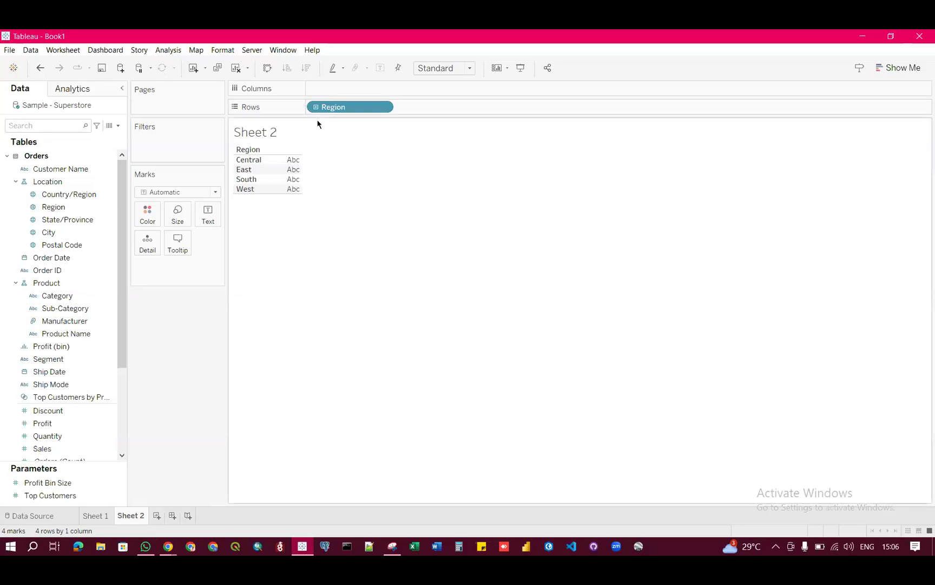
{"action": "left_click_drag", "start_coordinate": [323, 107], "coordinate": [182, 351]}
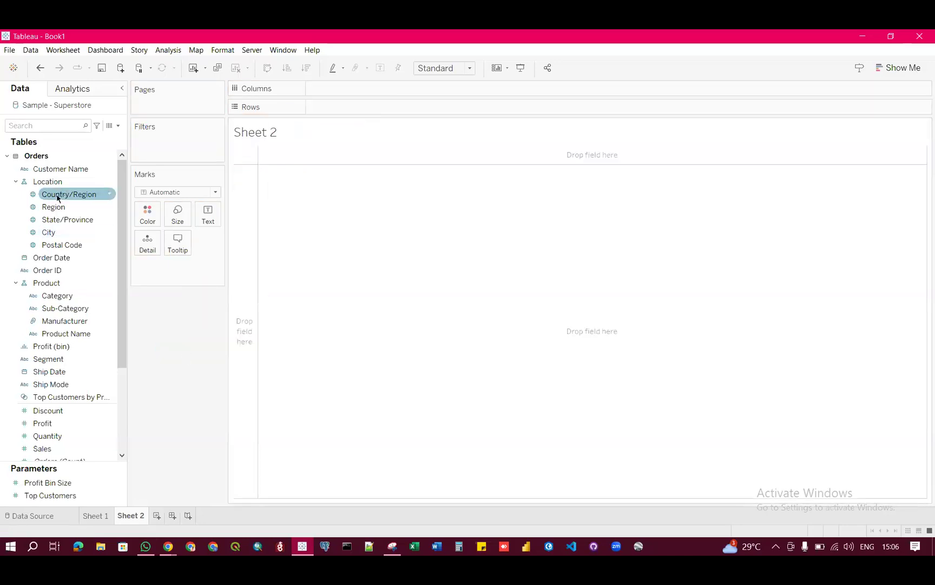
Place the Country/Region field on Rows in Sheet 2 and review the commands available for the Location hierarchy
{"action": "left_click_drag", "start_coordinate": [59, 198], "coordinate": [334, 108]}
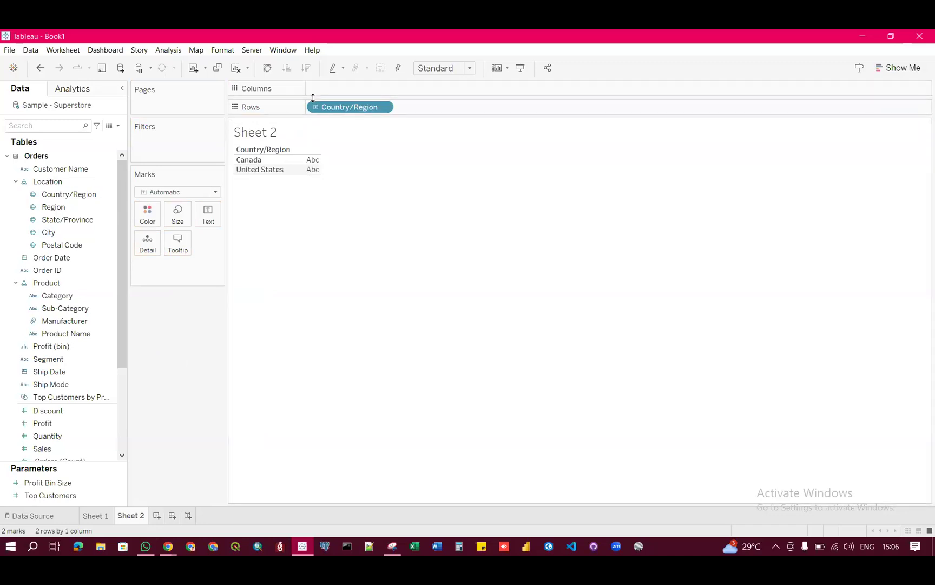
{"action": "left_click", "coordinate": [23, 182]}
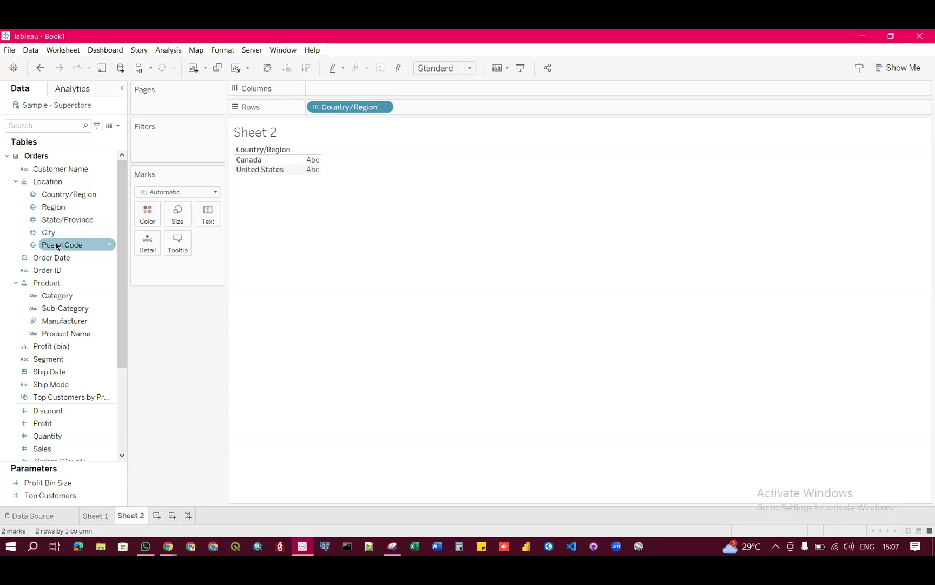
{"action": "right_click", "coordinate": [45, 185]}
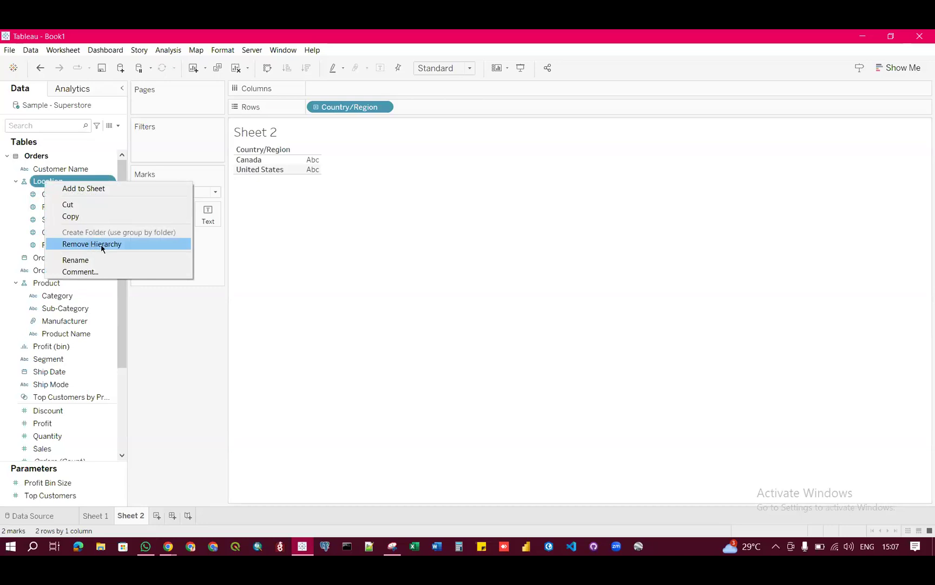
{"action": "left_click", "coordinate": [13, 202]}
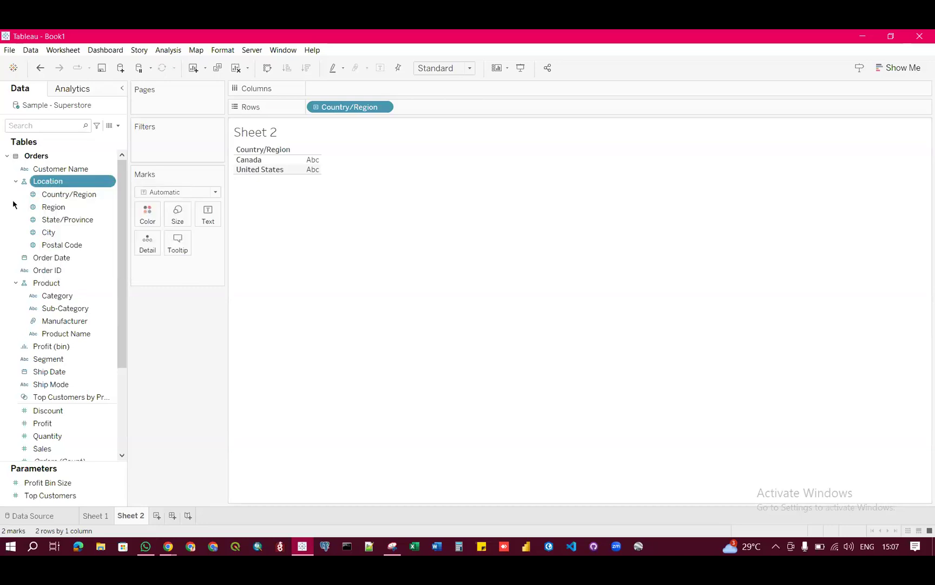
Remove the Location hierarchy from the Orders table and look over its released fields
{"action": "left_click", "coordinate": [47, 184]}
{"action": "right_click", "coordinate": [52, 181]}
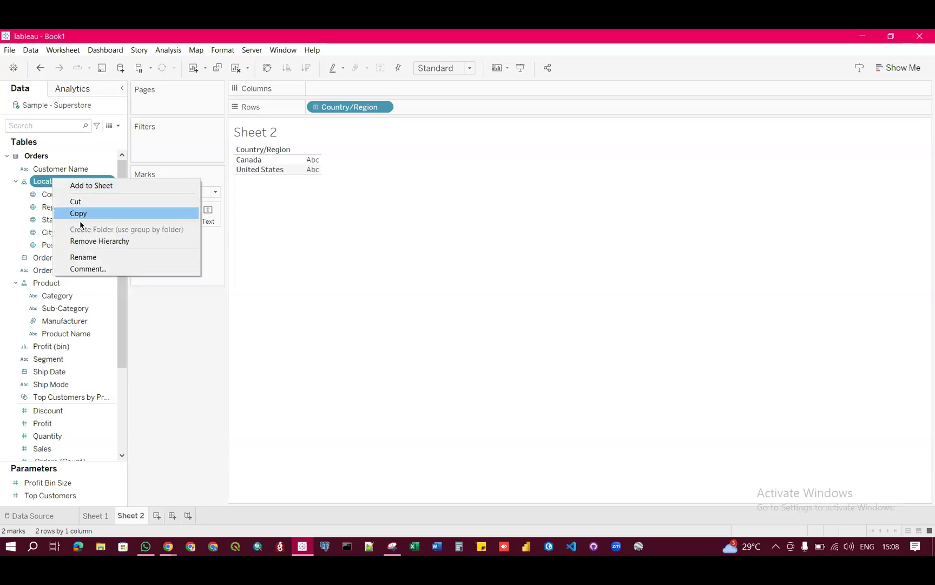
{"action": "left_click", "coordinate": [91, 241]}
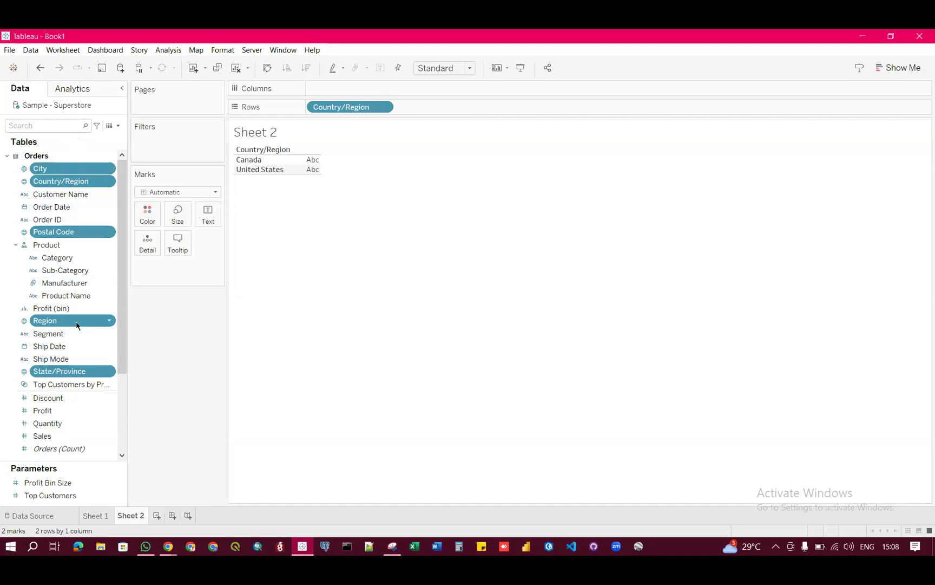
{"action": "scroll", "coordinate": [70, 374], "scroll_direction": "down", "scroll_amount": 2}
{"action": "scroll", "coordinate": [75, 365], "scroll_direction": "up", "scroll_amount": 2}
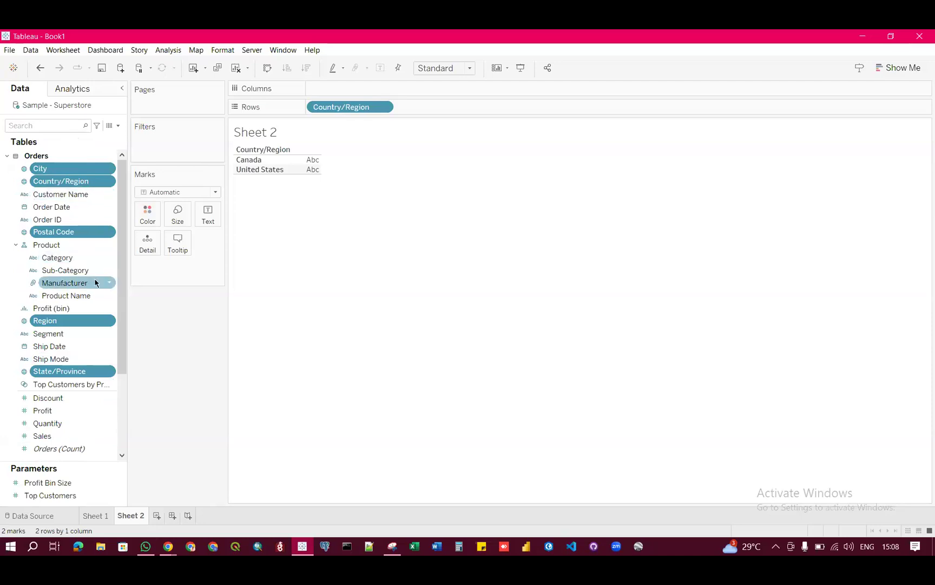
{"action": "scroll", "coordinate": [98, 282], "scroll_direction": "down", "scroll_amount": 1}
{"action": "scroll", "coordinate": [102, 295], "scroll_direction": "up", "scroll_amount": 1}
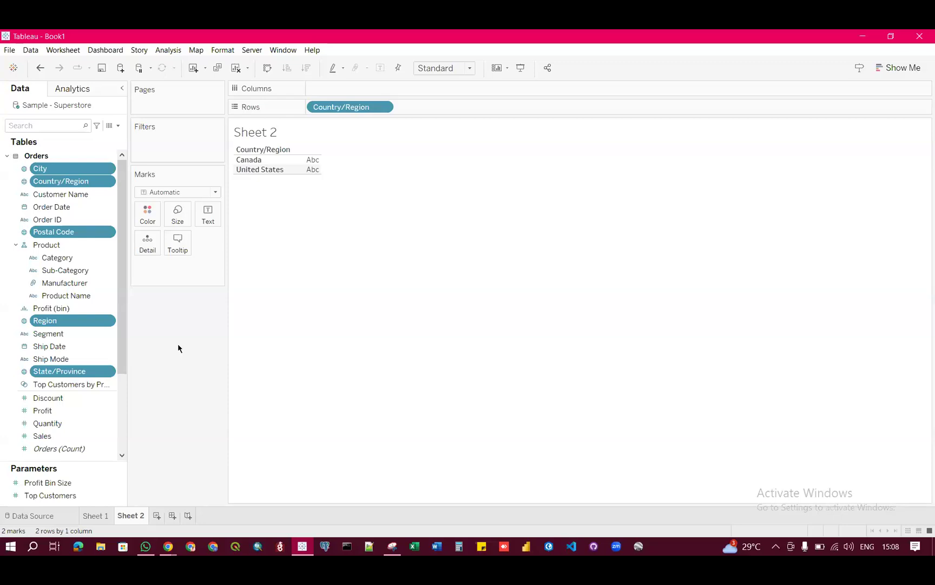
Review the commands available for the selected geographic fields, including the grouping and hierarchy options
{"action": "right_click", "coordinate": [82, 183]}
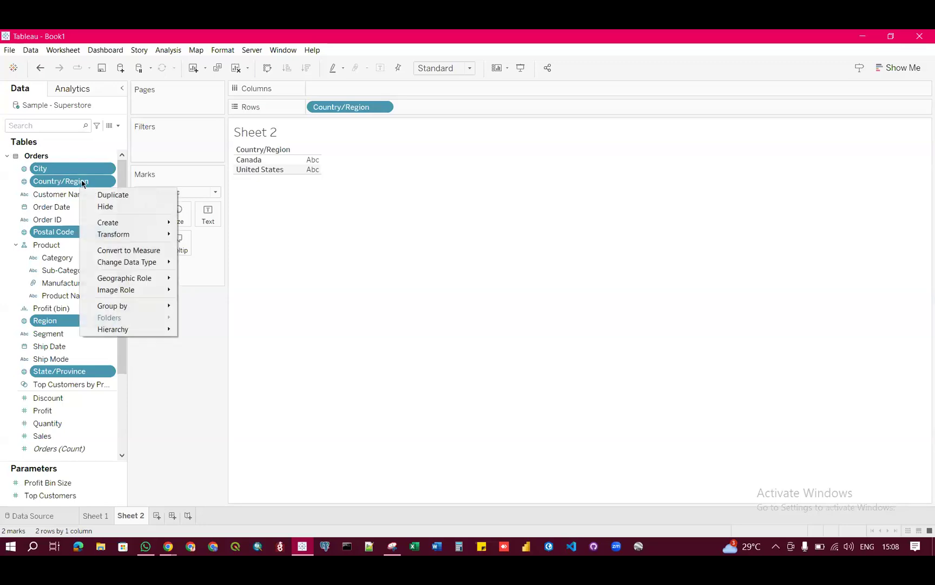
{"action": "left_click", "coordinate": [85, 184]}
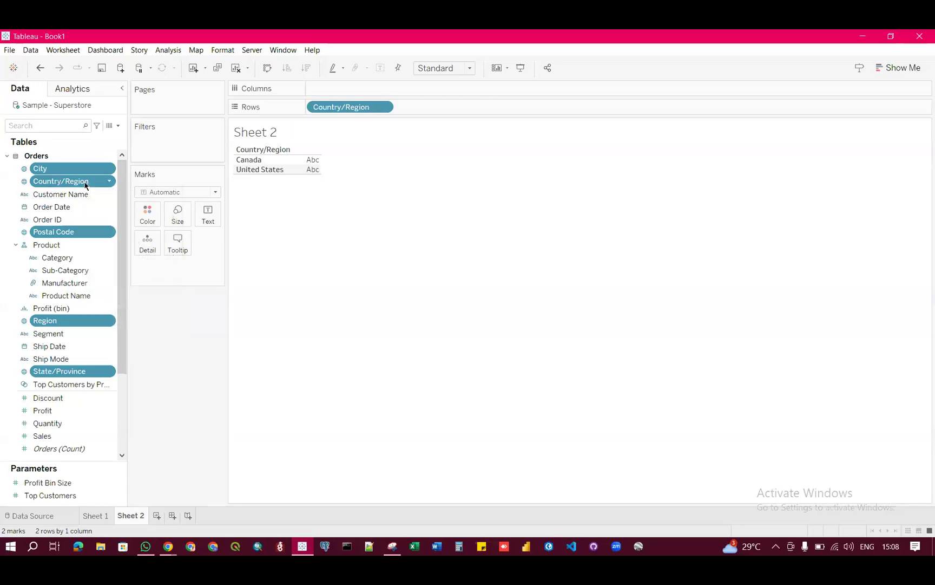
{"action": "right_click", "coordinate": [85, 185]}
{"action": "mouse_move", "coordinate": [132, 289]}
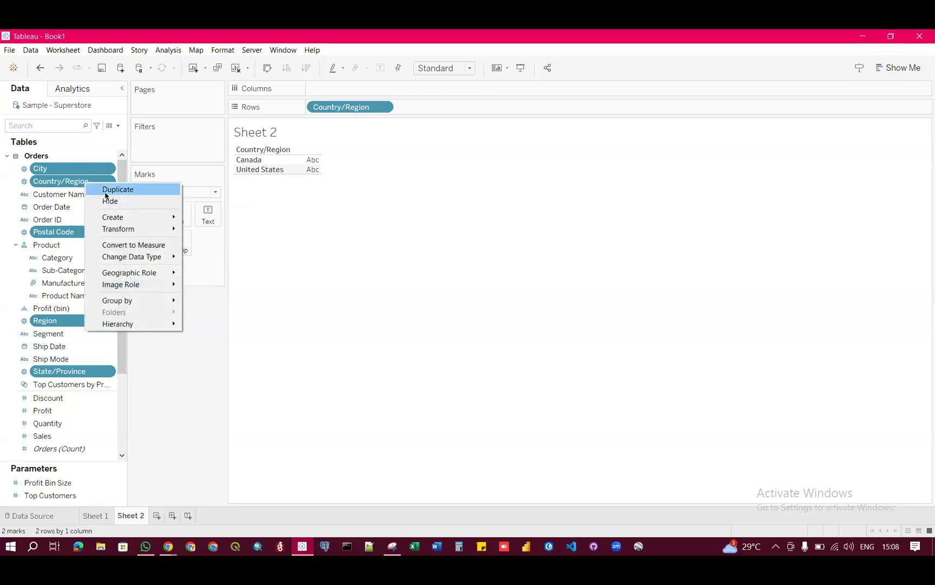
{"action": "mouse_move", "coordinate": [130, 219]}
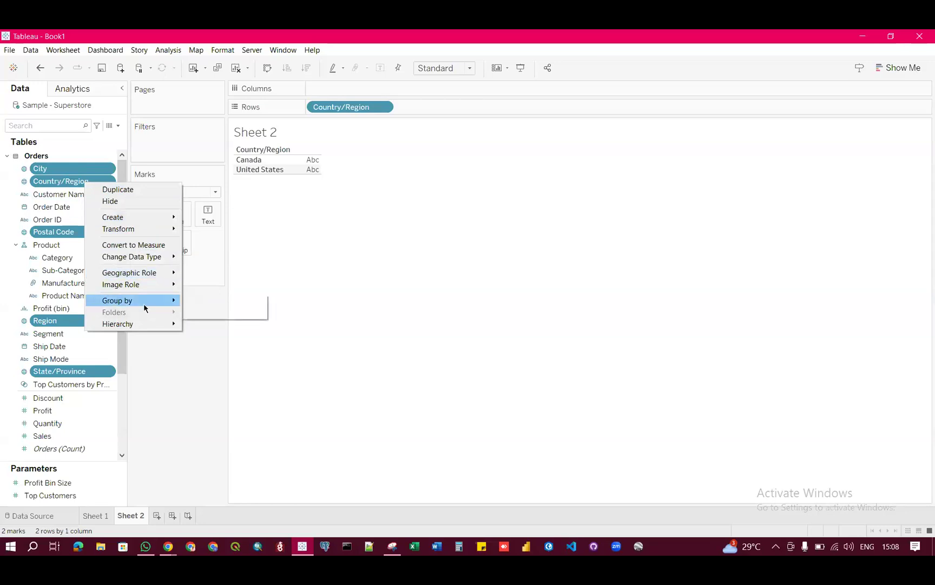
{"action": "mouse_move", "coordinate": [148, 327]}
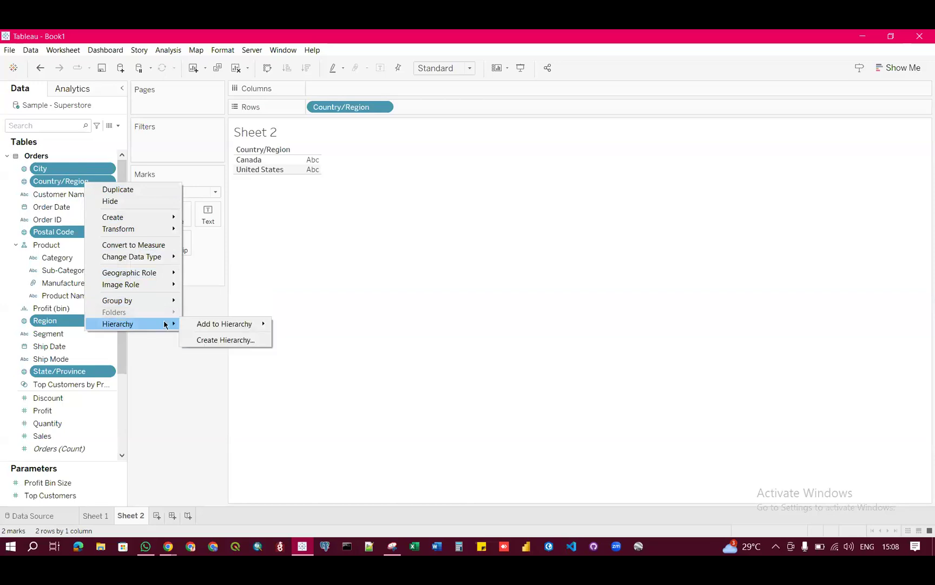
{"action": "left_click", "coordinate": [163, 363]}
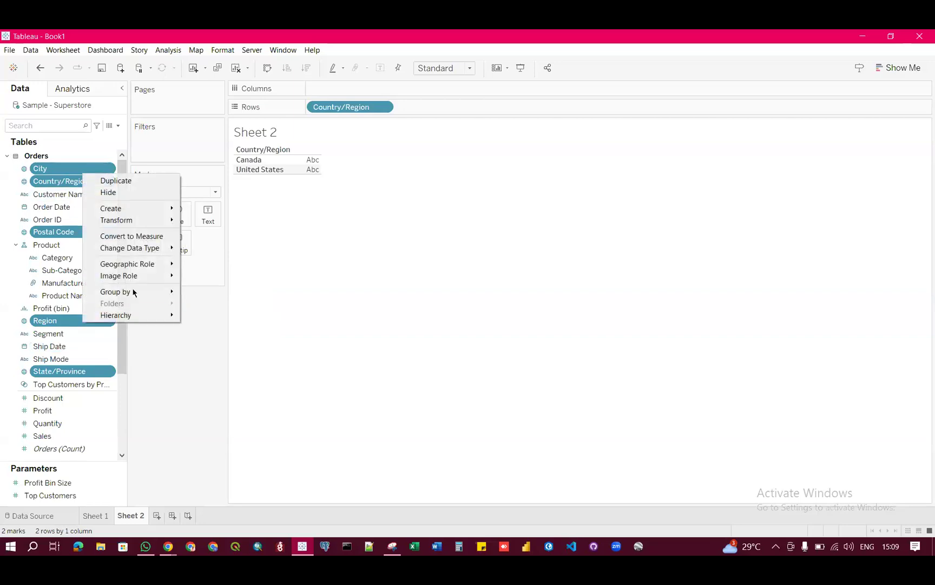
{"action": "mouse_move", "coordinate": [139, 319]}
{"action": "left_click", "coordinate": [135, 326]}
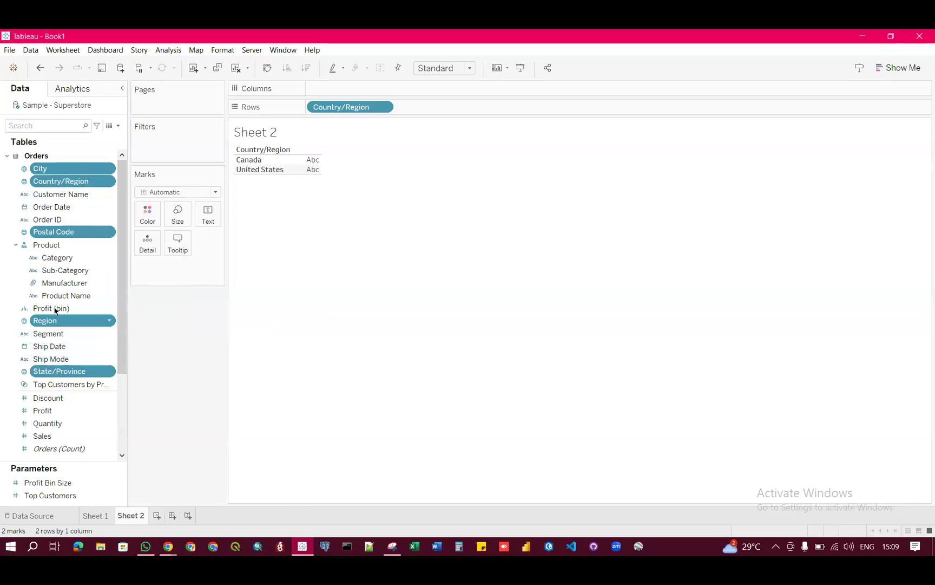
Create a hierarchy named Training Location from the selected City, Country/Region, Postal Code, Region and State/Province fields
{"action": "right_click", "coordinate": [58, 182]}
{"action": "mouse_move", "coordinate": [110, 321]}
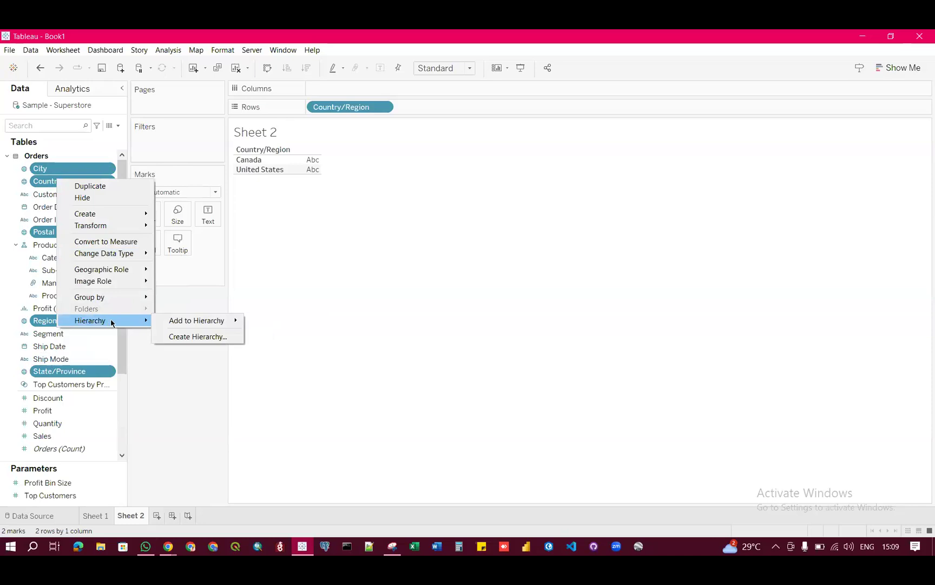
{"action": "mouse_move", "coordinate": [186, 324]}
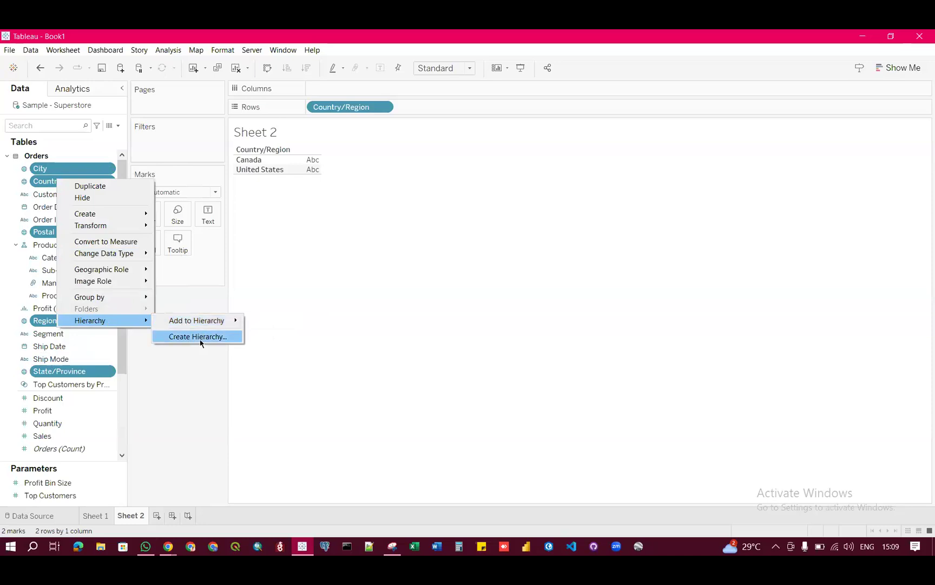
{"action": "left_click", "coordinate": [194, 337]}
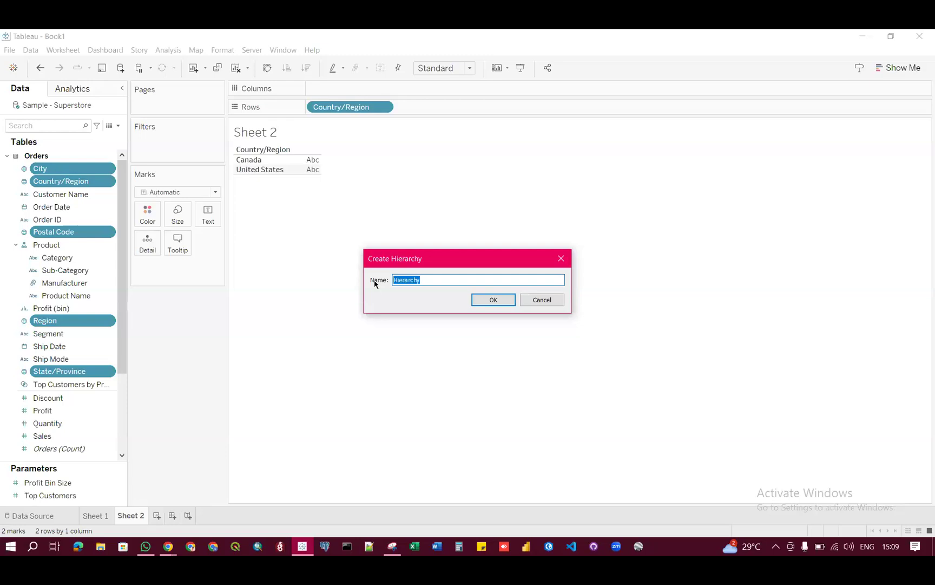
{"action": "type", "text": "Training"}
{"action": "type", "text": "H"}
{"action": "key", "text": "BackSpace"}
{"action": "type", "text": "Location"}
{"action": "left_click", "coordinate": [492, 300]}
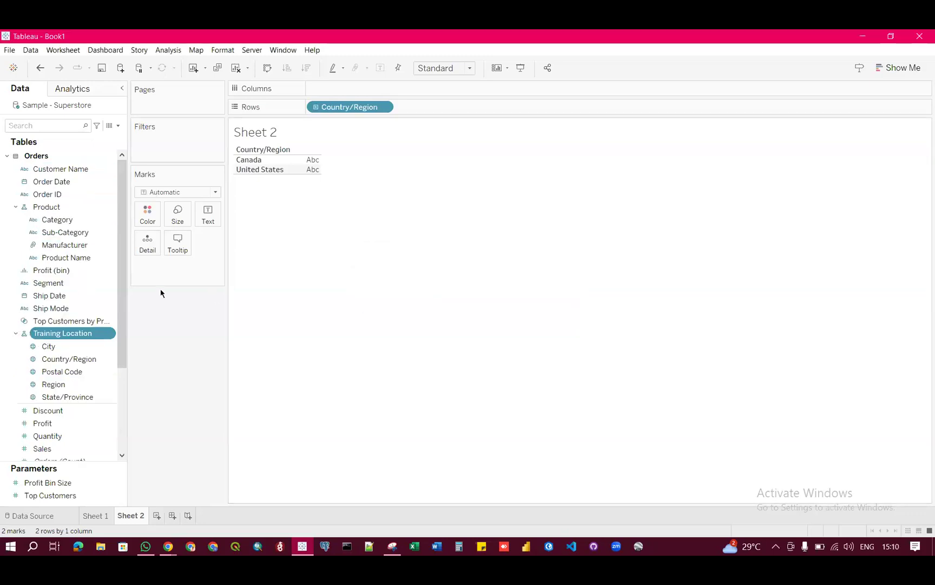
Reorder the Training Location hierarchy as Country/Region, Region, State/Province, Postal Code and City
{"action": "scroll", "coordinate": [56, 301], "scroll_direction": "down", "scroll_amount": 3}
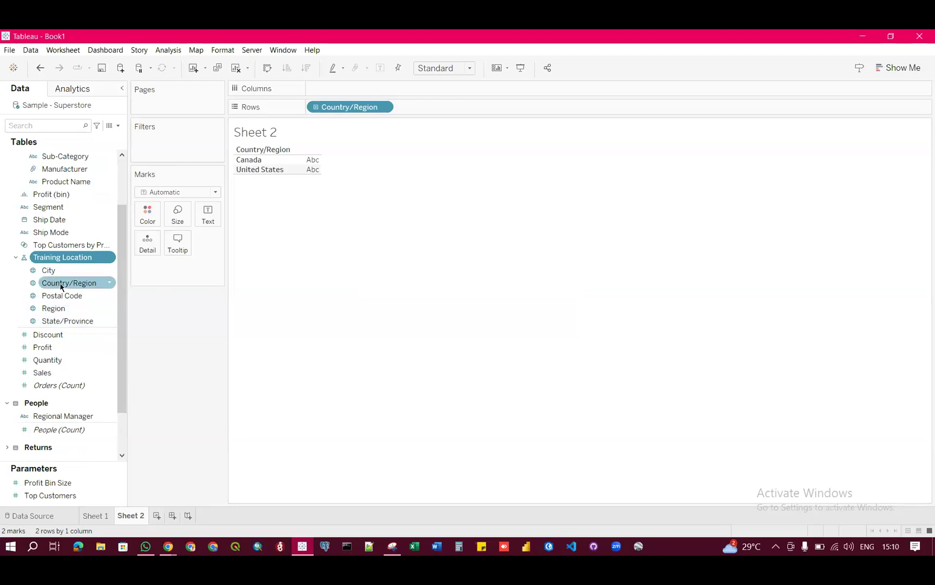
{"action": "left_click_drag", "start_coordinate": [60, 288], "coordinate": [63, 269]}
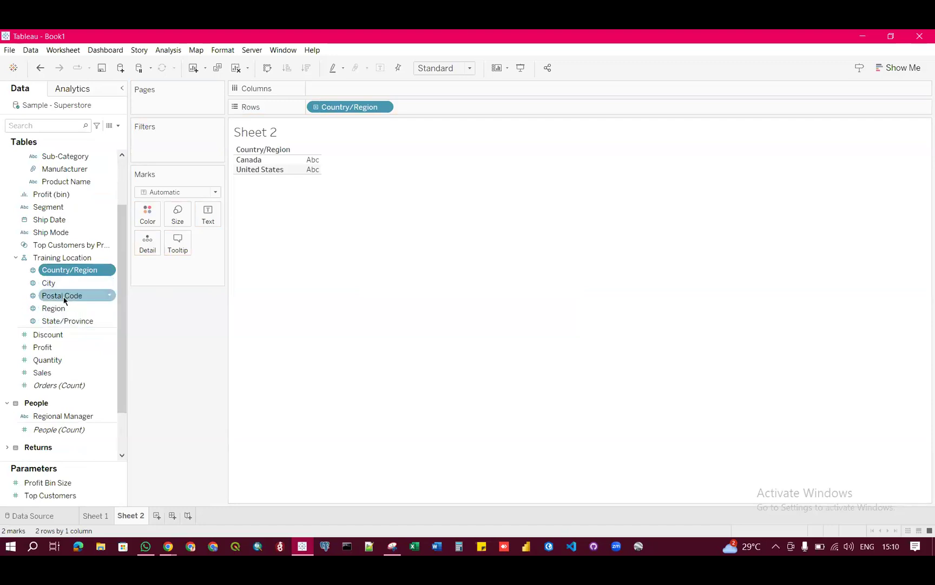
{"action": "left_click_drag", "start_coordinate": [61, 309], "coordinate": [63, 279]}
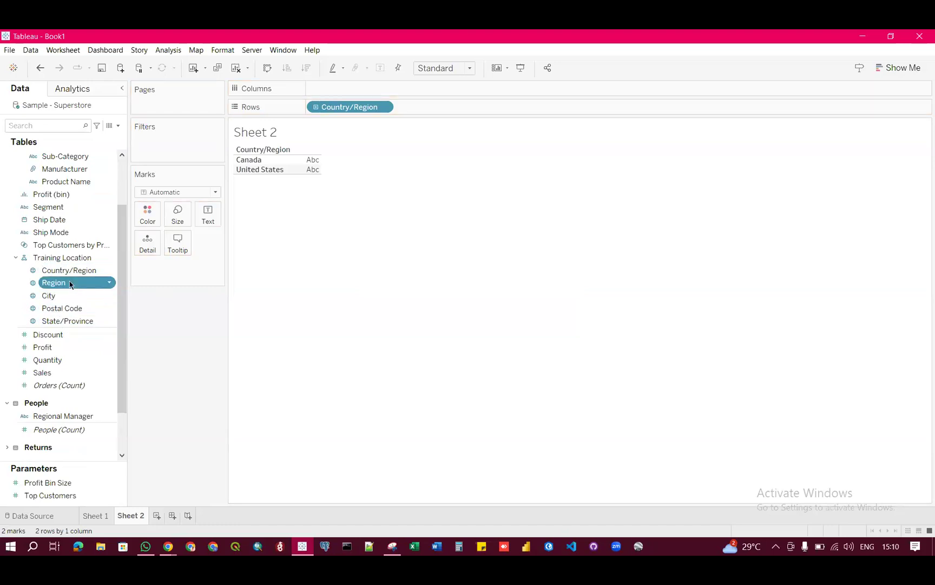
{"action": "left_click_drag", "start_coordinate": [61, 321], "coordinate": [69, 296]}
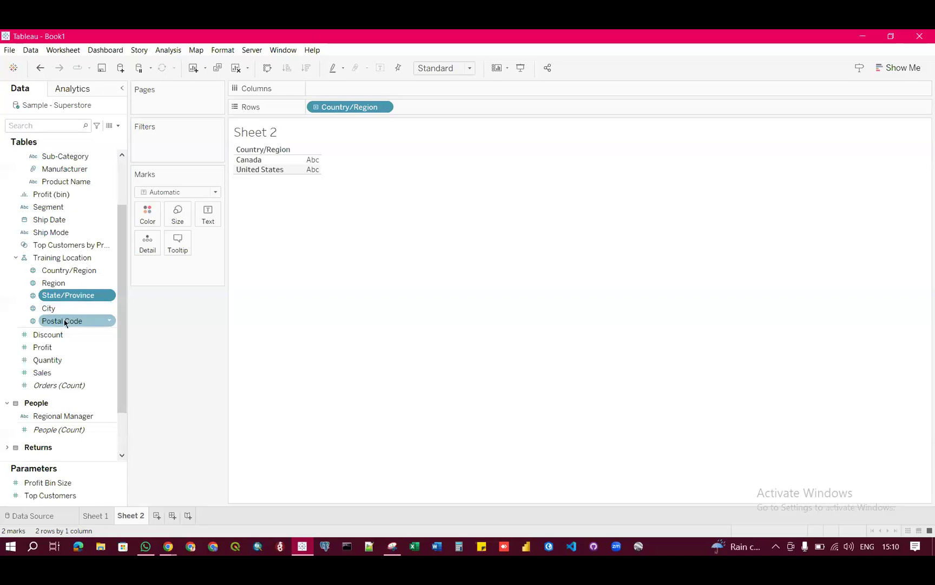
{"action": "left_click_drag", "start_coordinate": [65, 323], "coordinate": [71, 310]}
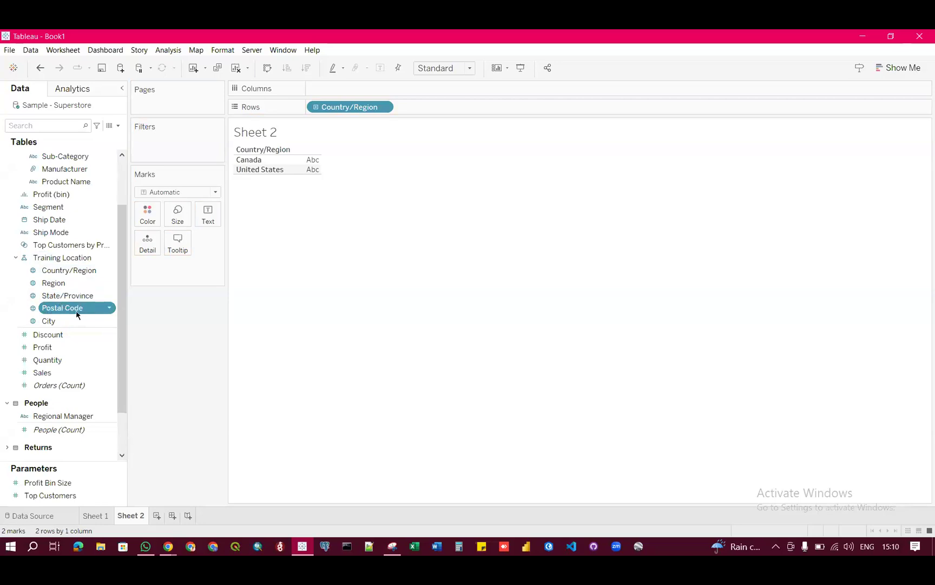
Clear Country/Region from Rows in Sheet 2 and place the Training Location hierarchy's Country/Region field there instead
{"action": "left_click", "coordinate": [64, 258]}
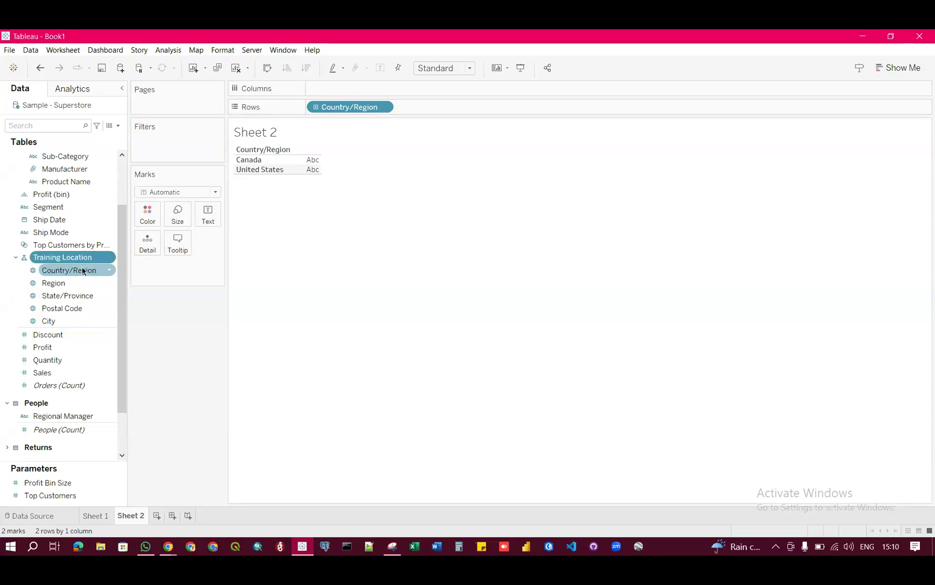
{"action": "left_click_drag", "start_coordinate": [350, 107], "coordinate": [179, 388]}
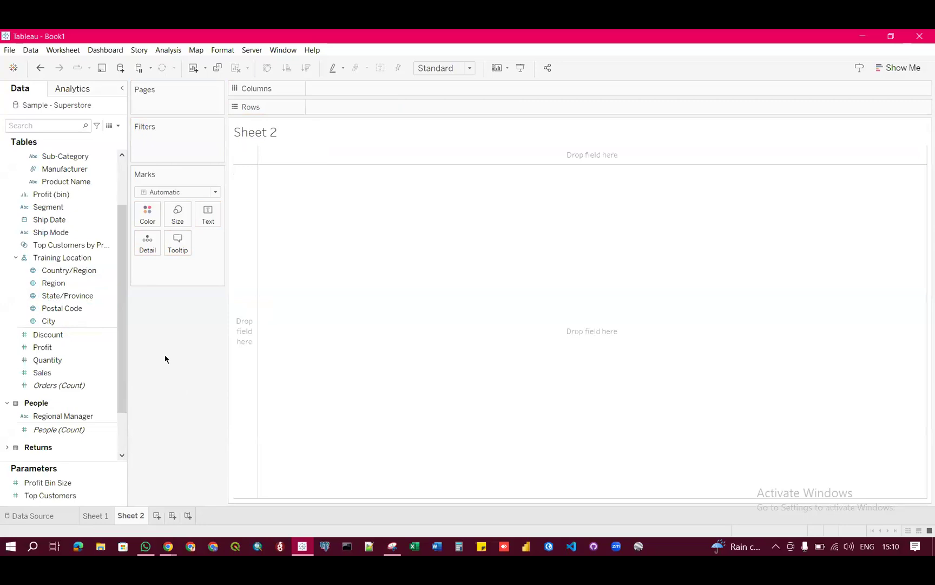
{"action": "left_click", "coordinate": [58, 272]}
{"action": "left_click_drag", "start_coordinate": [58, 275], "coordinate": [349, 111]}
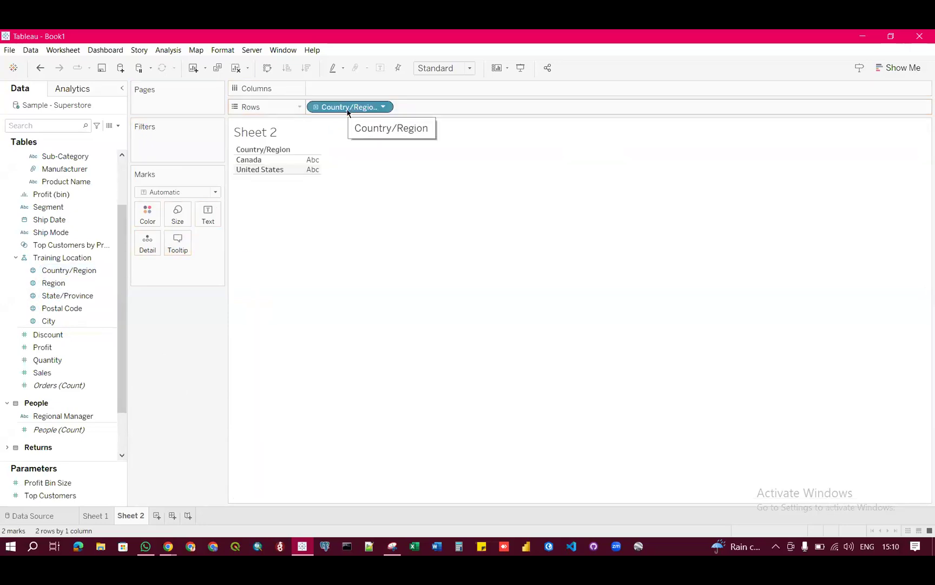
Drill down the Country/Region rows through Region, State/Province and Postal Code to the City level
{"action": "left_click", "coordinate": [317, 108]}
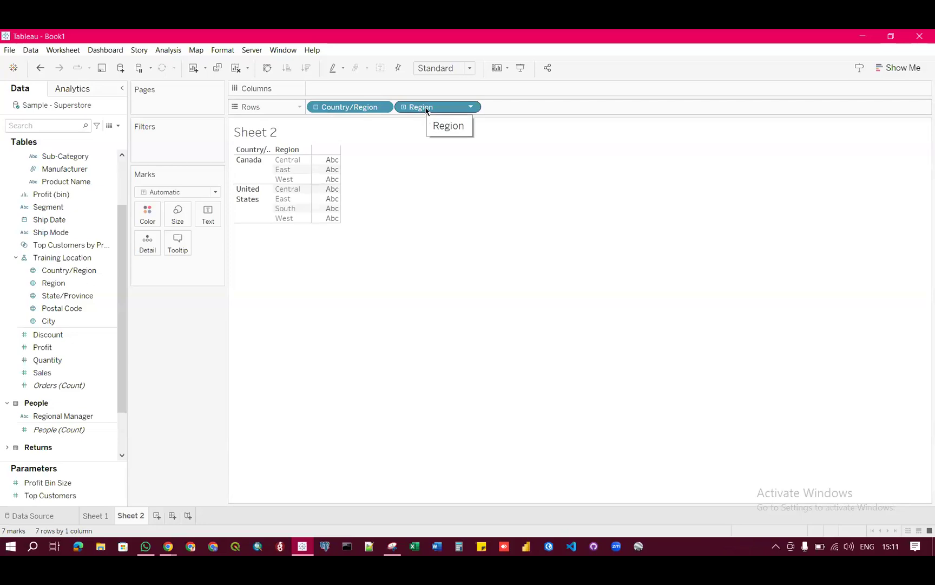
{"action": "left_click", "coordinate": [403, 107]}
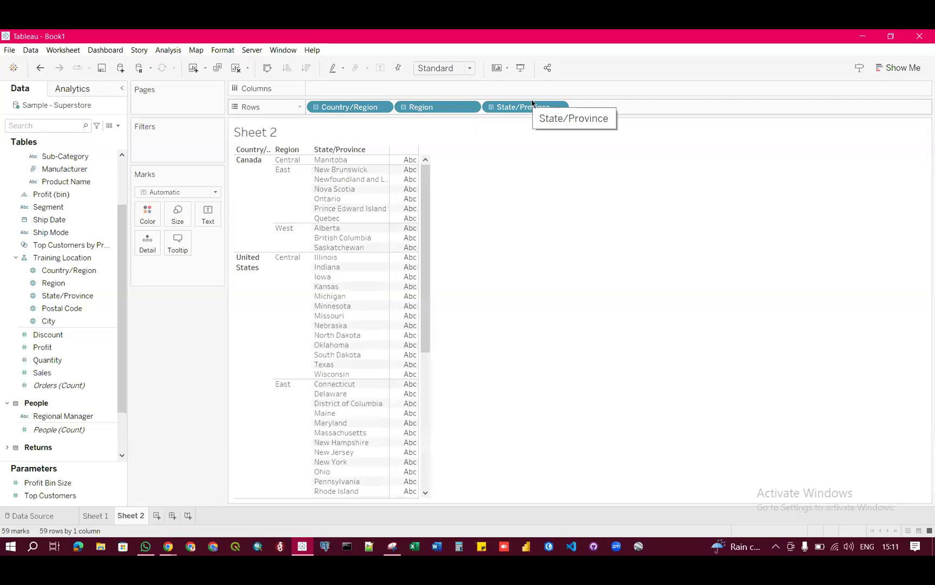
{"action": "left_click", "coordinate": [491, 107]}
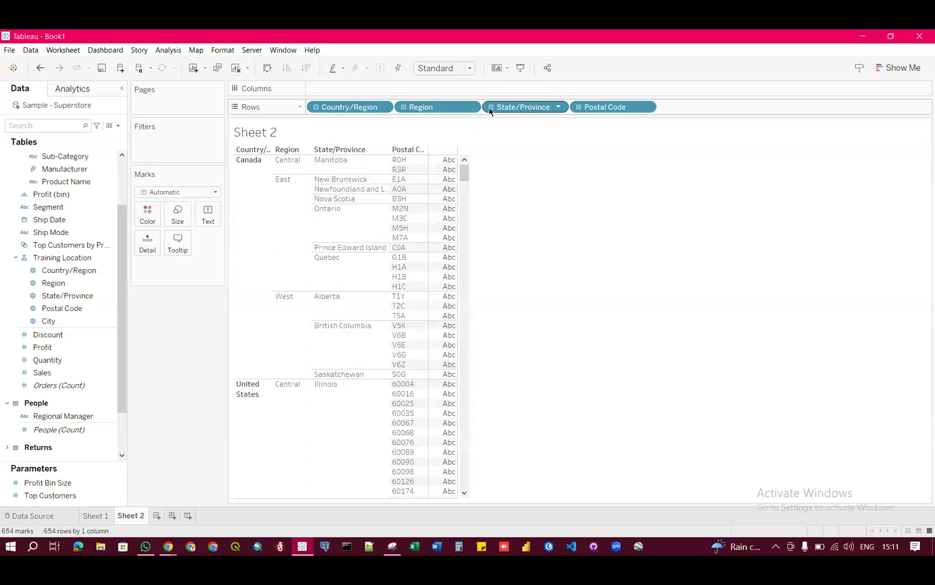
{"action": "left_click", "coordinate": [579, 107]}
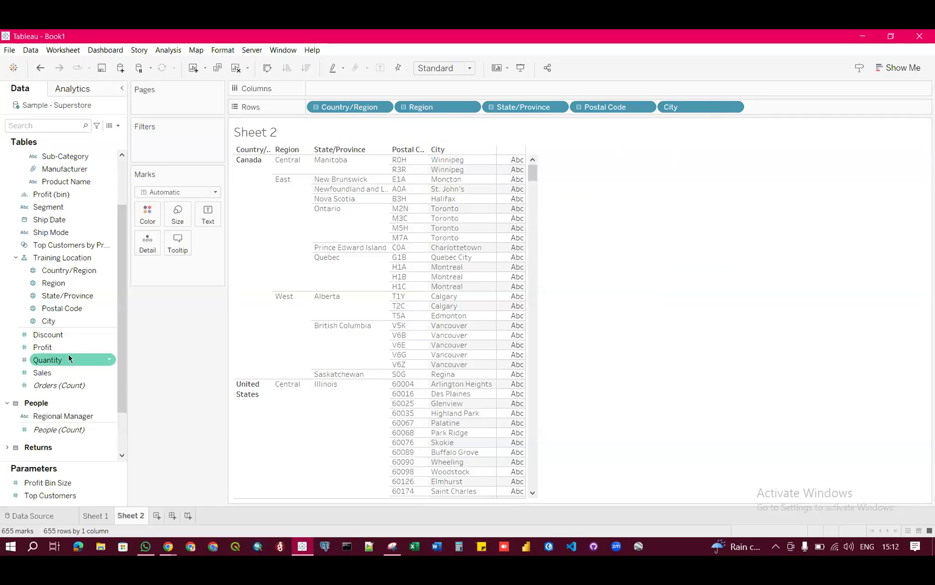
Add Sales as the text values of the Sheet 2 table and look through the sales by state and city
{"action": "left_click_drag", "start_coordinate": [49, 374], "coordinate": [515, 222]}
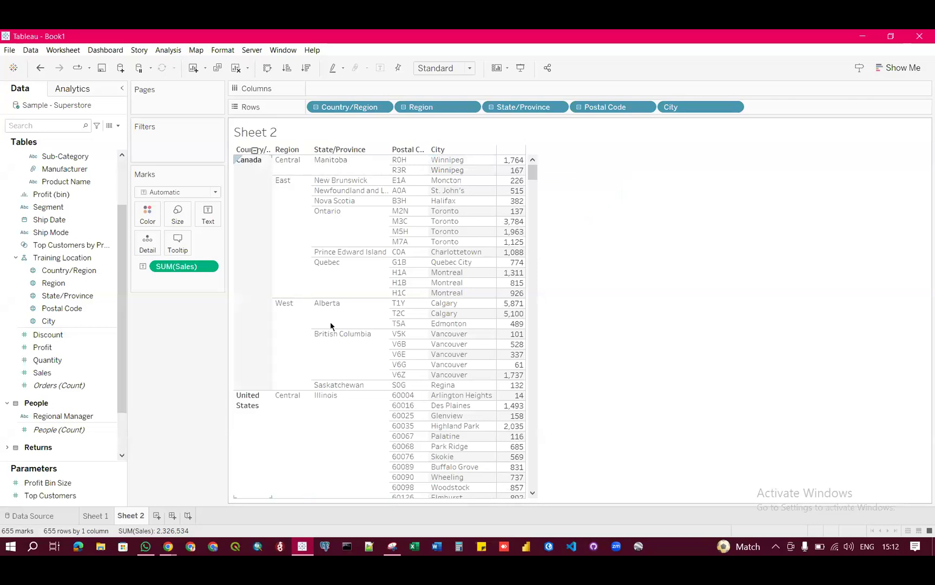
{"action": "scroll", "coordinate": [332, 327], "scroll_direction": "down", "scroll_amount": 5}
{"action": "scroll", "coordinate": [367, 339], "scroll_direction": "down", "scroll_amount": 3}
{"action": "scroll", "coordinate": [367, 339], "scroll_direction": "up", "scroll_amount": 2}
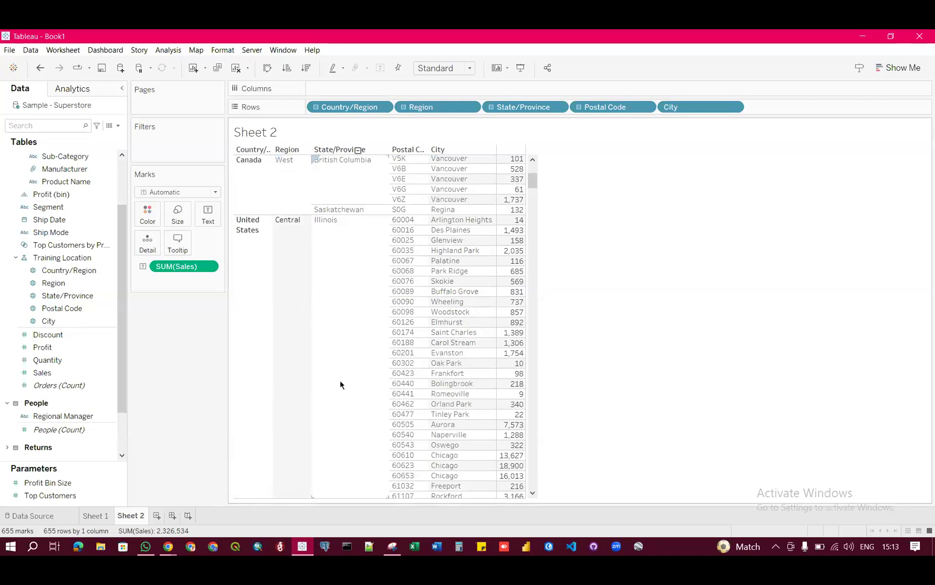
{"action": "scroll", "coordinate": [349, 380], "scroll_direction": "down", "scroll_amount": 12}
{"action": "scroll", "coordinate": [351, 382], "scroll_direction": "down", "scroll_amount": 12}
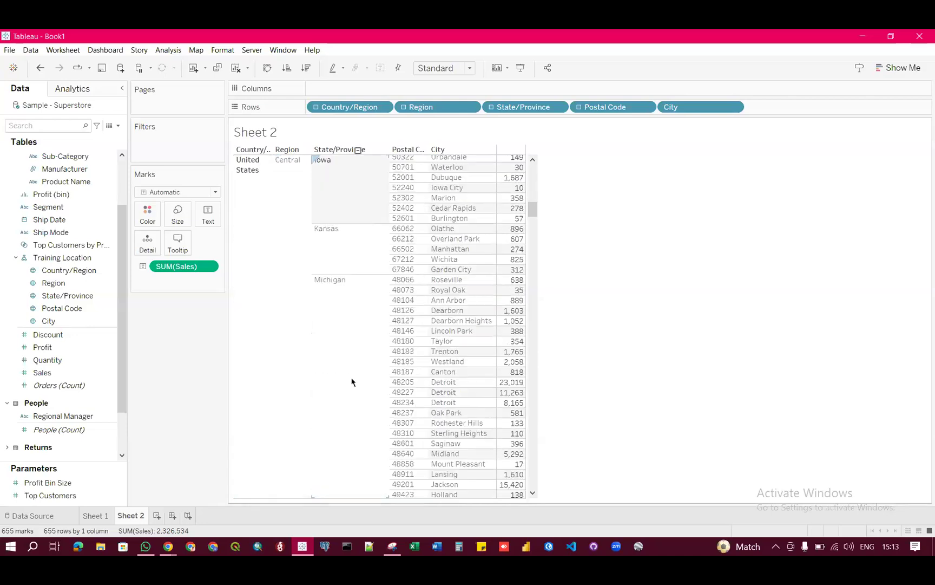
{"action": "scroll", "coordinate": [351, 381], "scroll_direction": "down", "scroll_amount": 5}
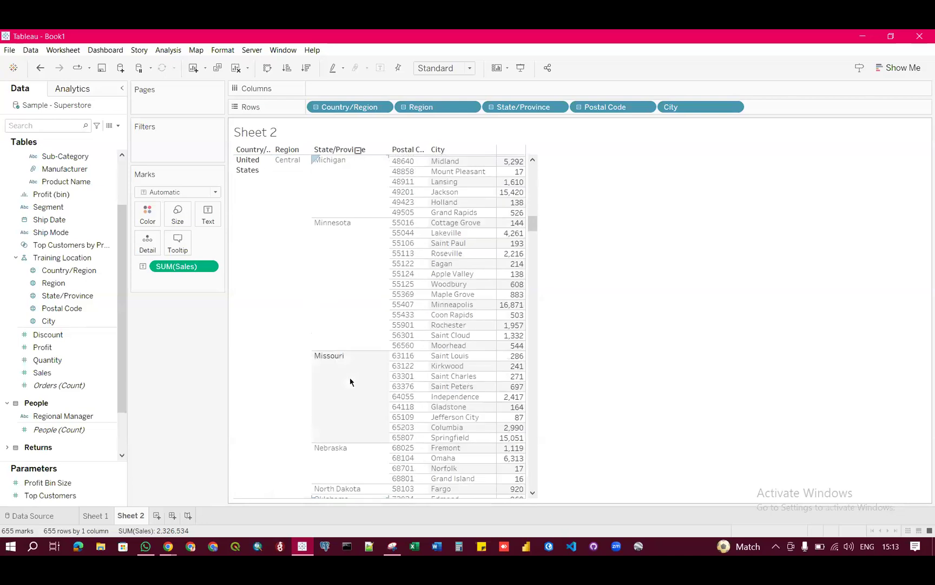
{"action": "left_click_drag", "start_coordinate": [533, 223], "coordinate": [531, 162]}
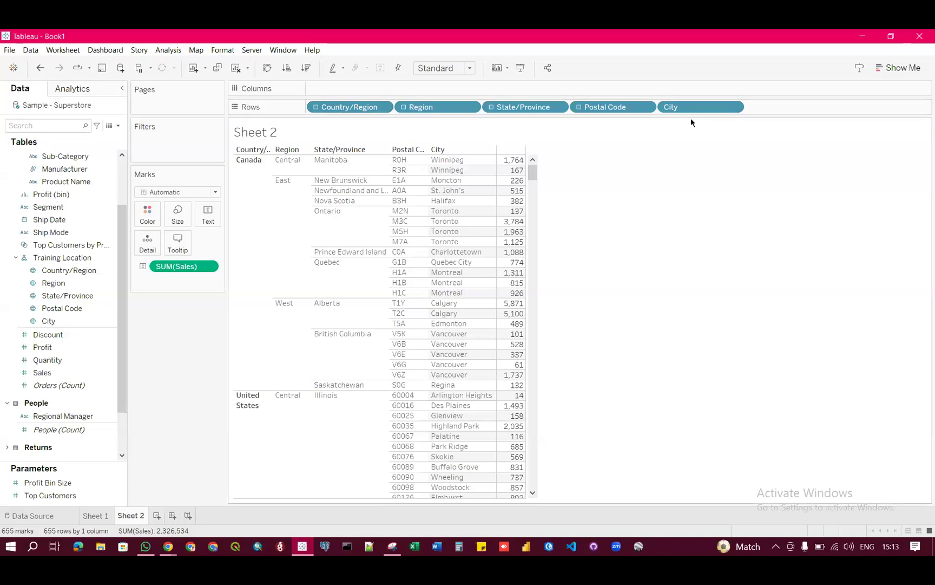
Collapse the hierarchy on Rows level by level from City back up to Country/Region
{"action": "left_click", "coordinate": [579, 108]}
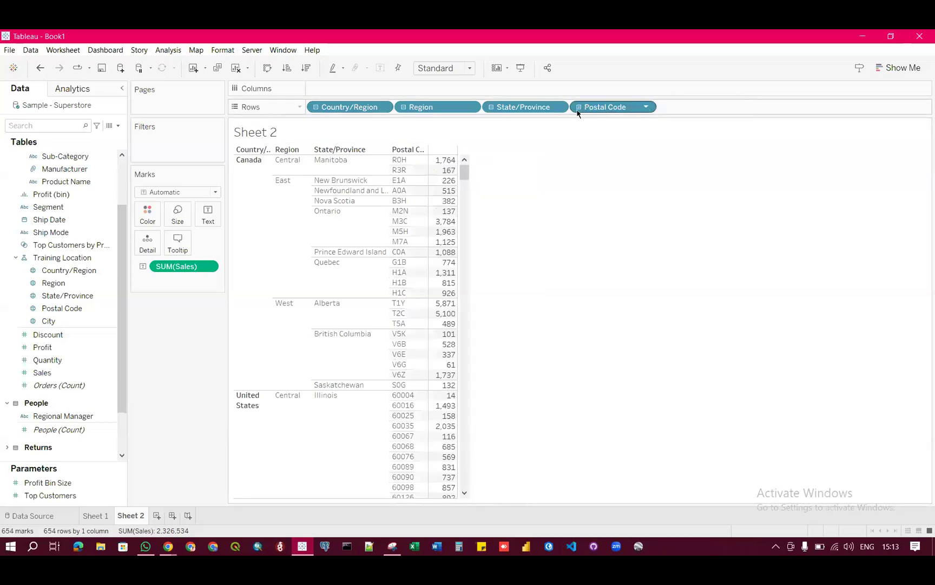
{"action": "left_click", "coordinate": [491, 107]}
{"action": "left_click", "coordinate": [403, 107]}
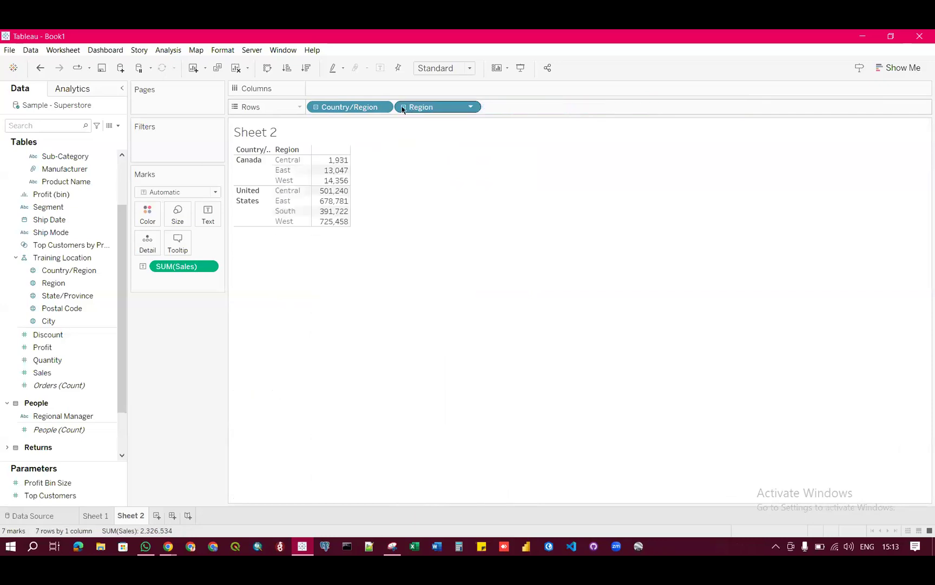
{"action": "left_click", "coordinate": [316, 107]}
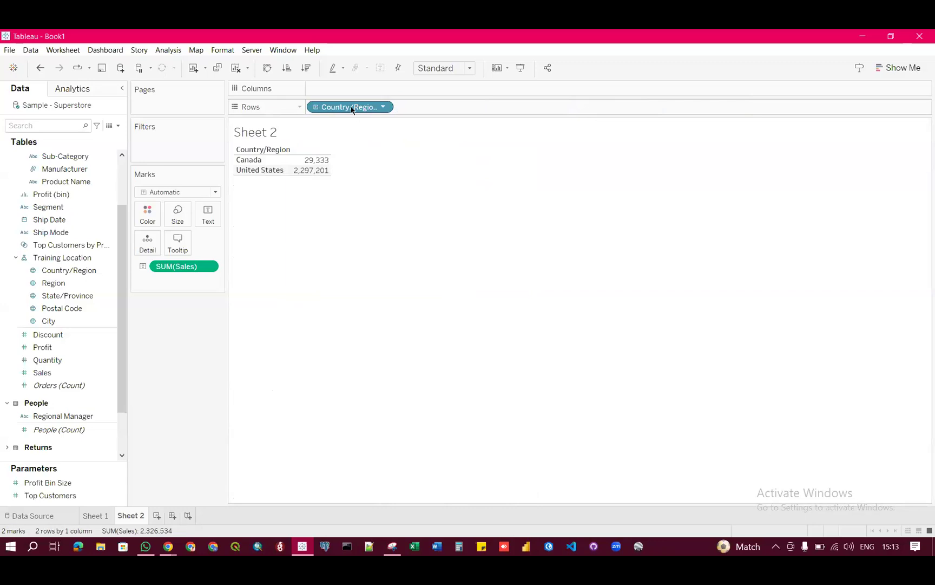
Remove Country/Region from Rows and Sales from the marks so that Sheet 2 is empty
{"action": "left_click_drag", "start_coordinate": [350, 107], "coordinate": [173, 379]}
{"action": "left_click_drag", "start_coordinate": [199, 267], "coordinate": [237, 321]}
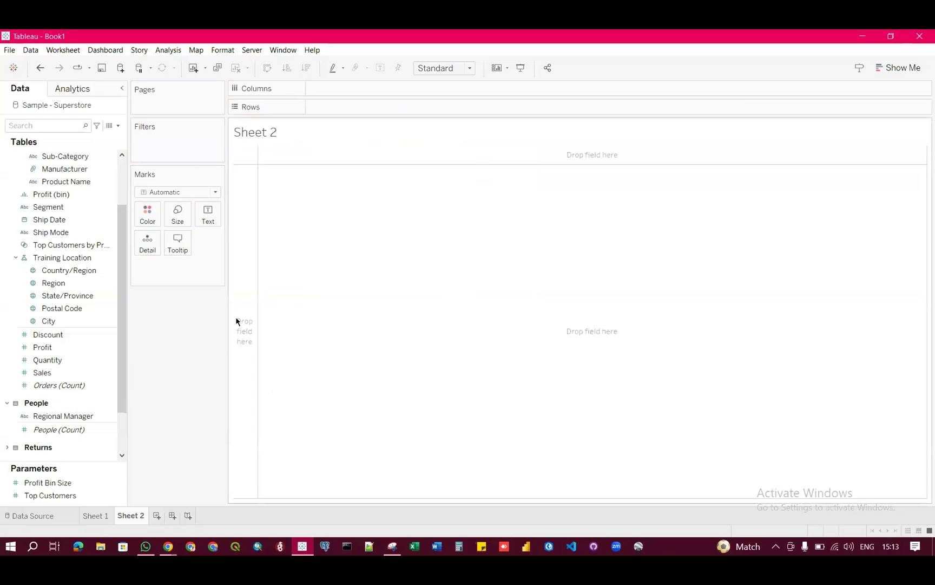
{"action": "scroll", "coordinate": [101, 262], "scroll_direction": "up", "scroll_amount": 3}
{"action": "scroll", "coordinate": [111, 268], "scroll_direction": "down", "scroll_amount": 1}
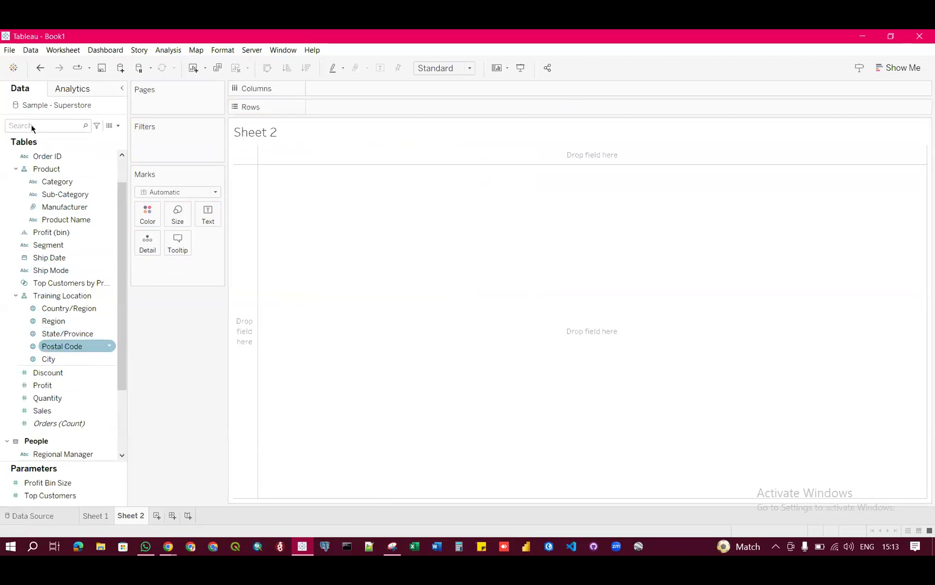
Undo the field removals and hierarchy collapses in Sheet 2 back to the City level with Sales
{"action": "left_click", "coordinate": [39, 68]}
{"action": "left_click", "coordinate": [38, 71]}
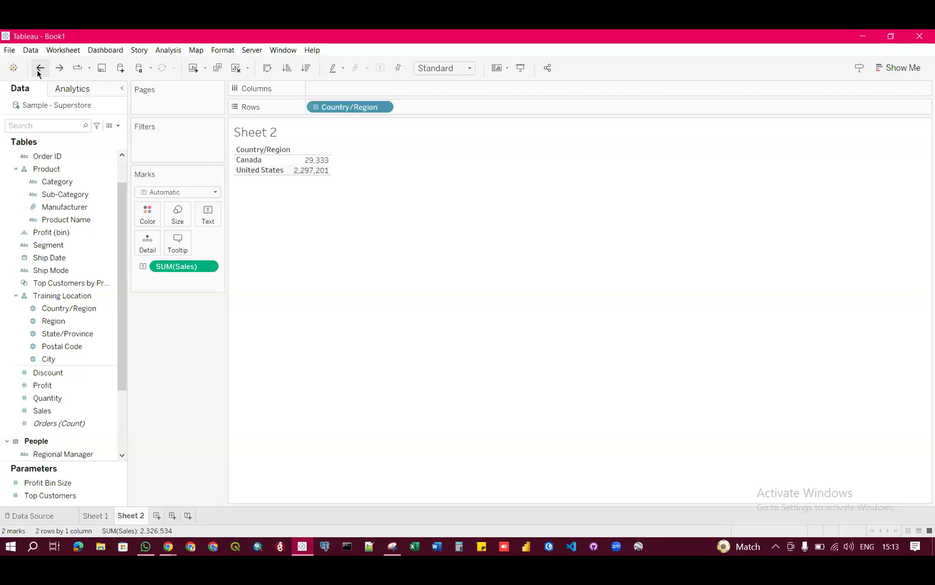
{"action": "left_click", "coordinate": [38, 72]}
{"action": "left_click", "coordinate": [38, 72]}
{"action": "left_click", "coordinate": [38, 71]}
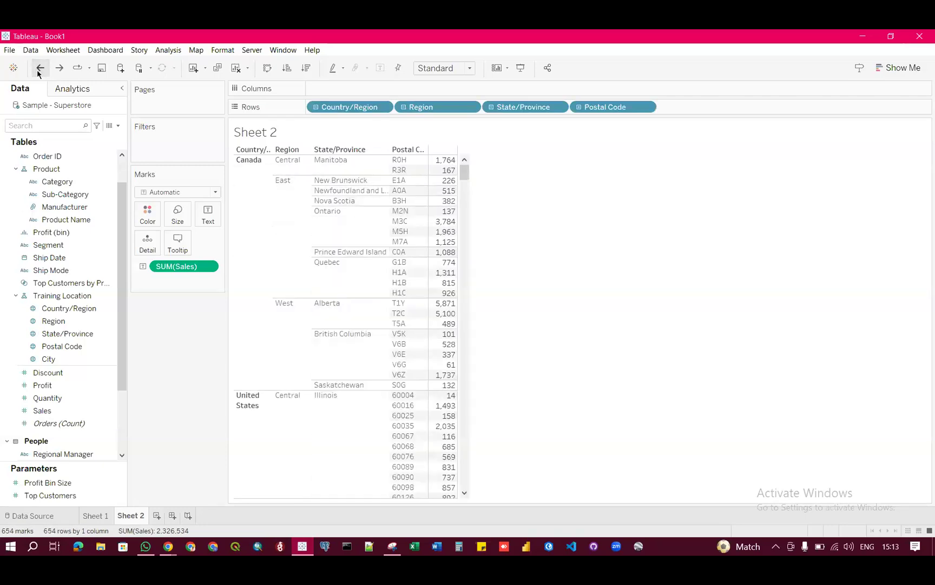
{"action": "left_click", "coordinate": [38, 72]}
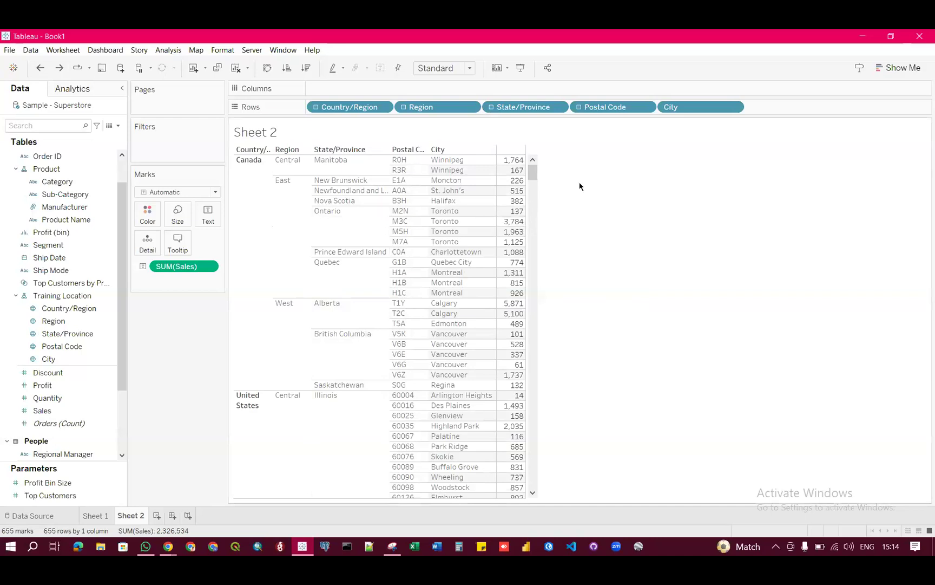
Collapse the Sheet 2 rows to the State/Province level and look through the sales by state
{"action": "left_click_drag", "start_coordinate": [534, 173], "coordinate": [555, 160]}
{"action": "left_click", "coordinate": [491, 108]}
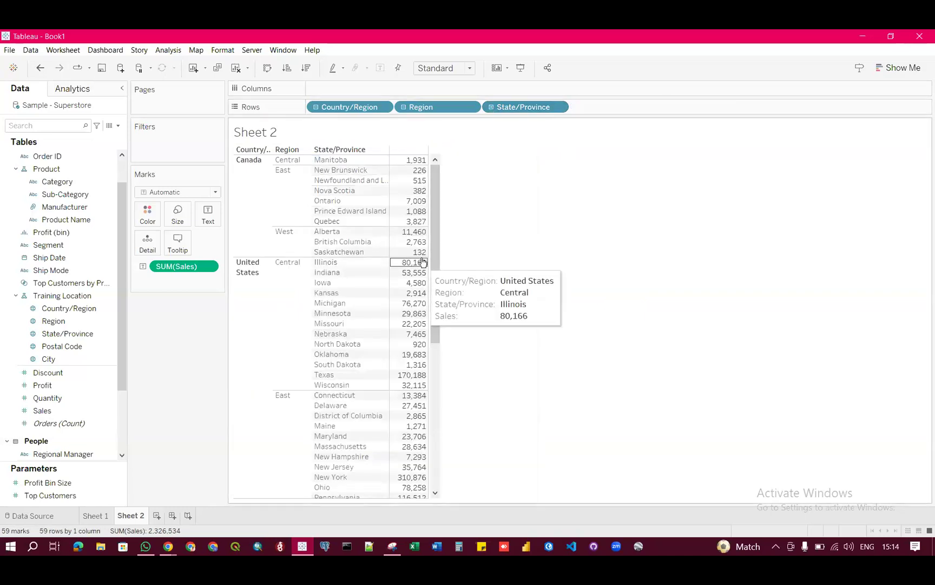
{"action": "left_click_drag", "start_coordinate": [438, 230], "coordinate": [452, 211]}
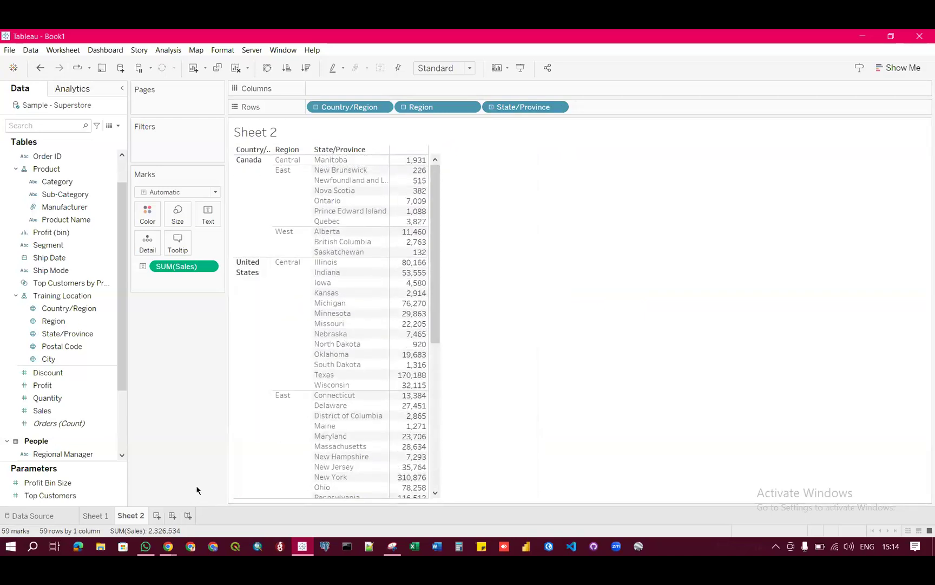
Add a new worksheet, Sheet 3, and review the state-level table in Sheet 2 before returning to it
{"action": "left_click", "coordinate": [157, 515]}
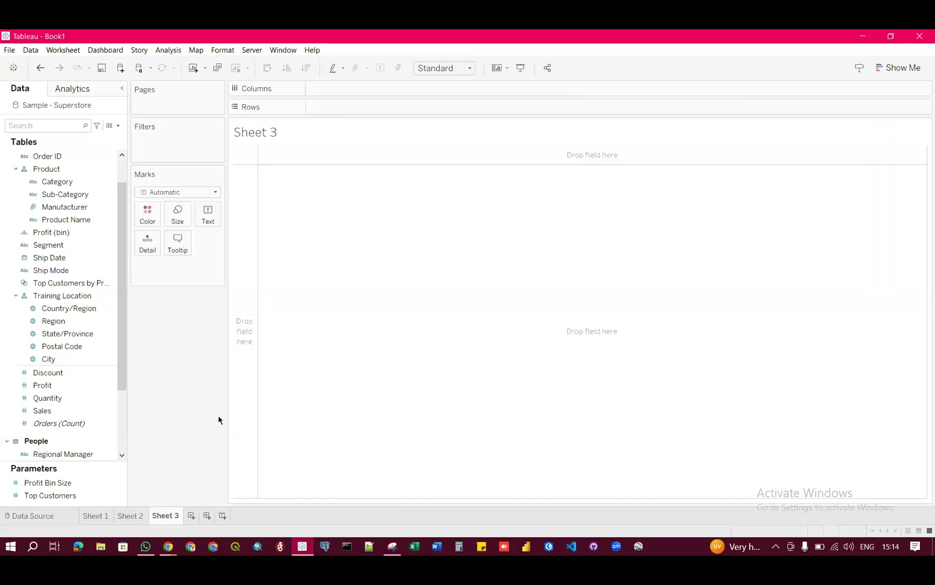
{"action": "left_click", "coordinate": [139, 514]}
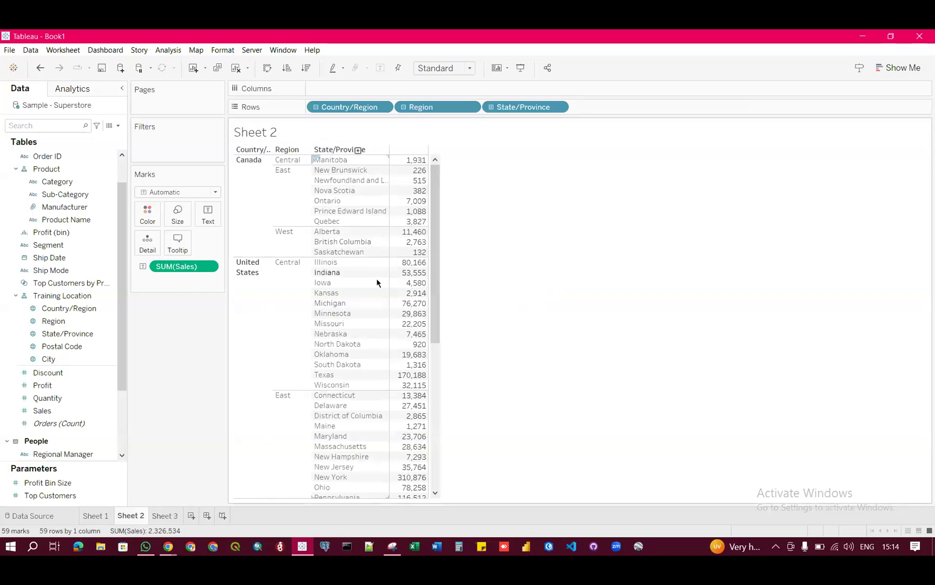
{"action": "left_click", "coordinate": [169, 516]}
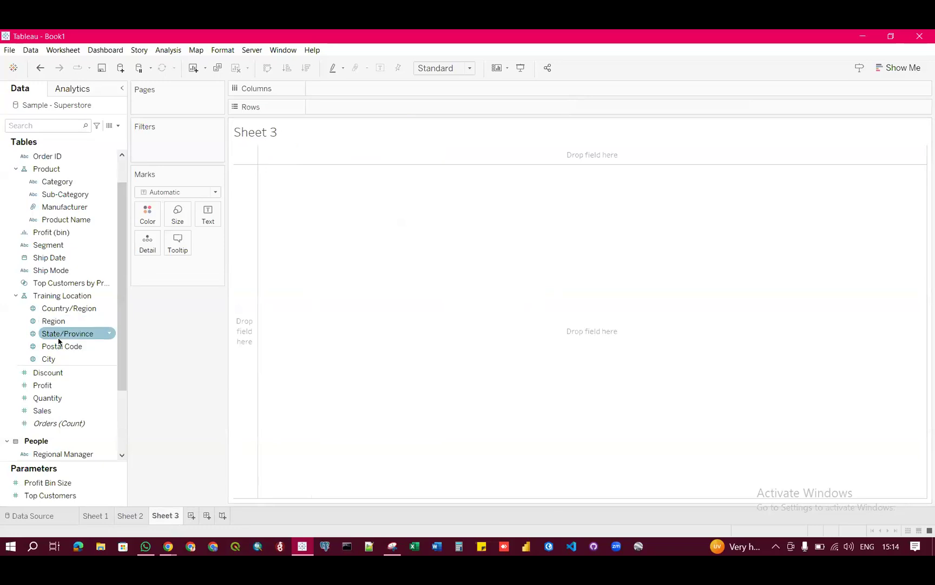
{"action": "left_click", "coordinate": [130, 515]}
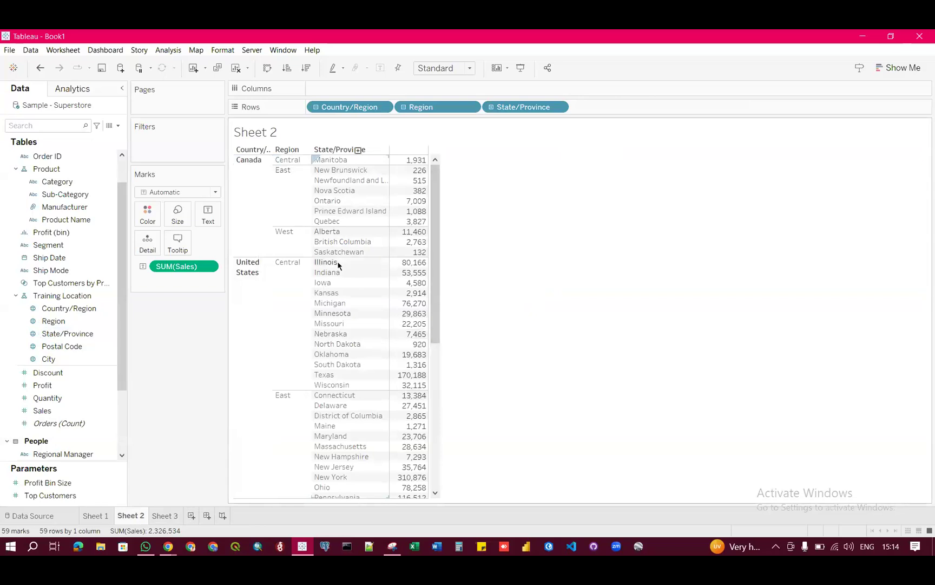
{"action": "left_click", "coordinate": [172, 516]}
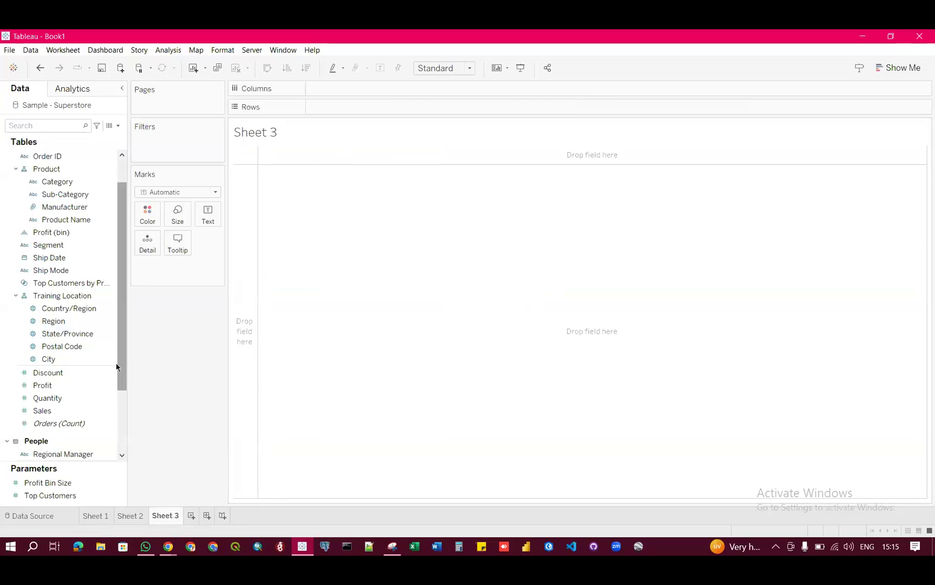
{"action": "left_click", "coordinate": [86, 322]}
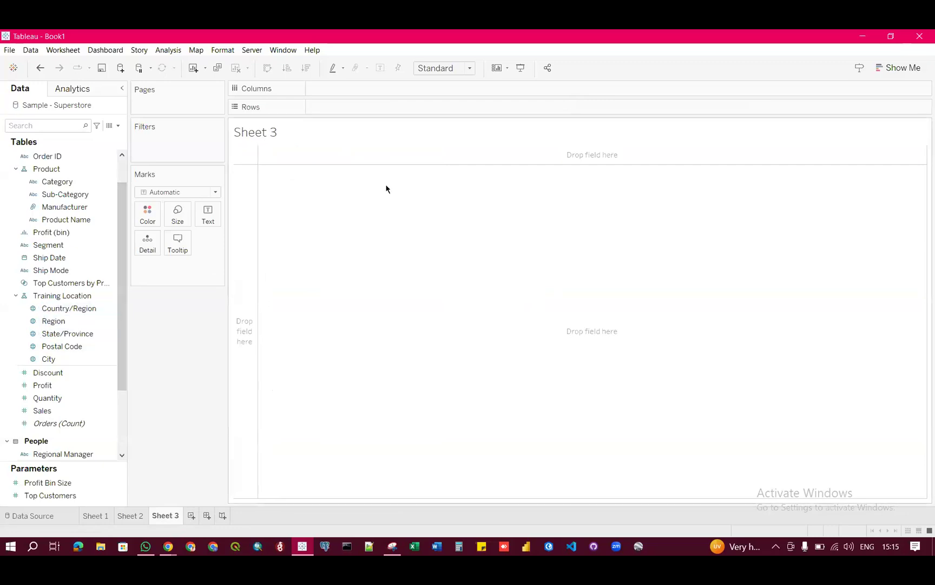
Plot the Training Location hierarchy's State/Province field as a map in Sheet 3
{"action": "left_click", "coordinate": [57, 336]}
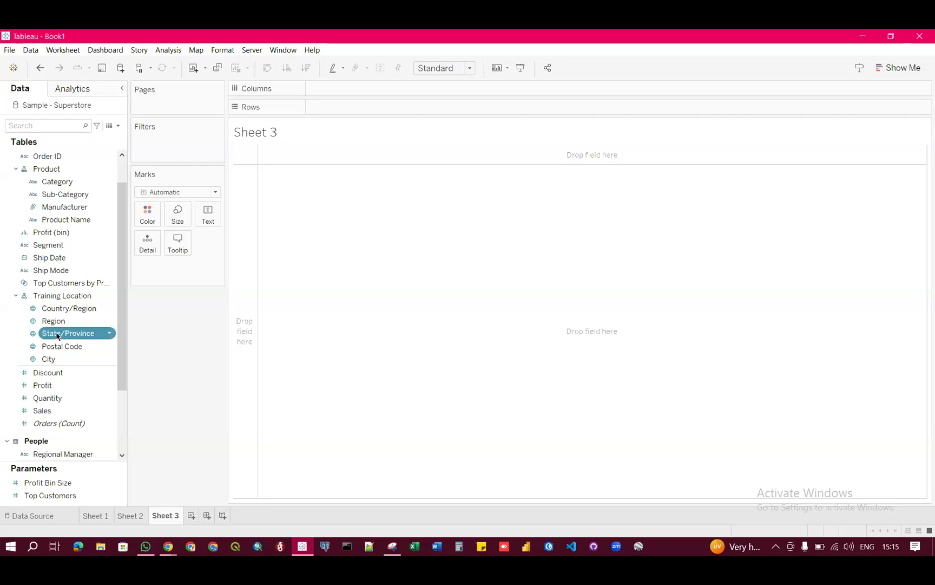
{"action": "double_click", "coordinate": [57, 334]}
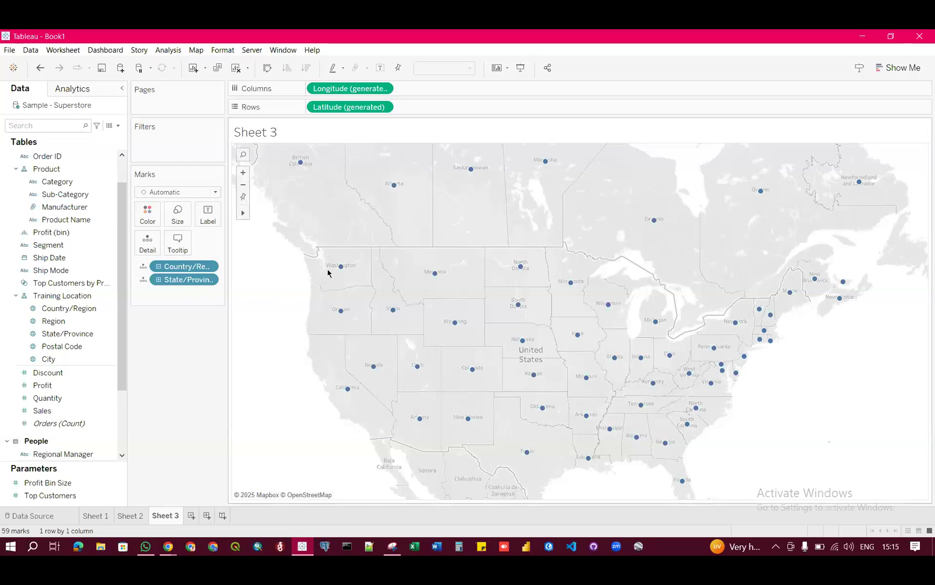
{"action": "mouse_move", "coordinate": [613, 360]}
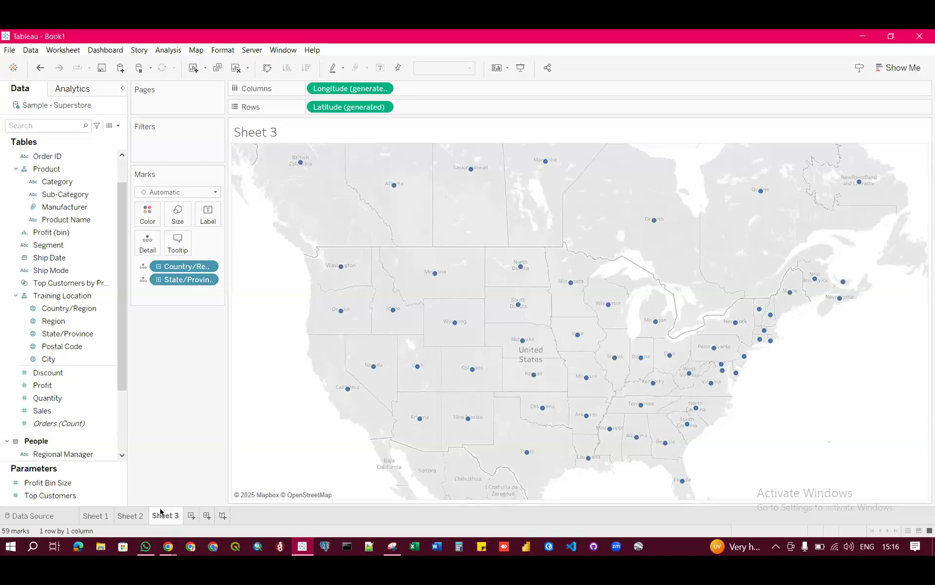
{"action": "mouse_move", "coordinate": [647, 360]}
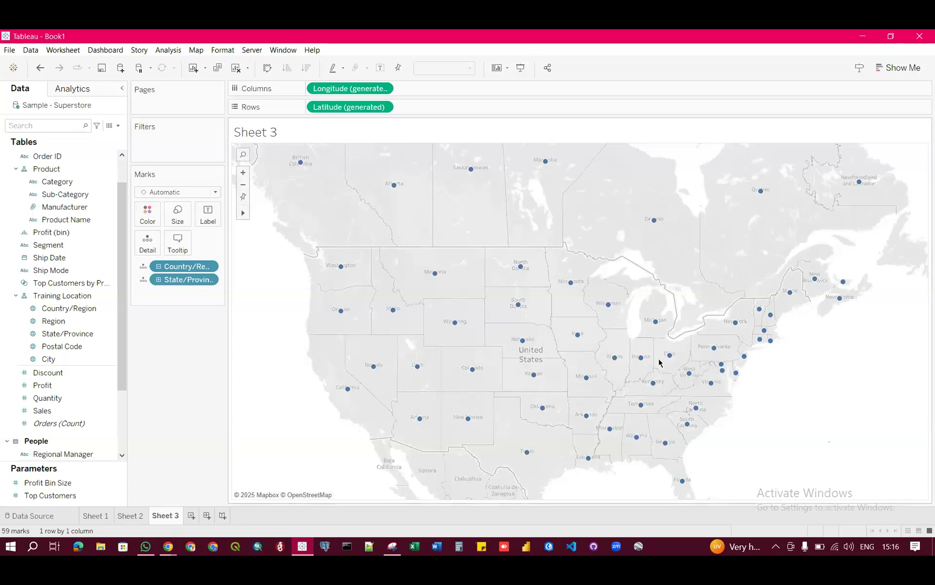
Compare Manitoba's entry in the Sheet 2 table with its mark on the Sheet 3 map
{"action": "left_click", "coordinate": [130, 515]}
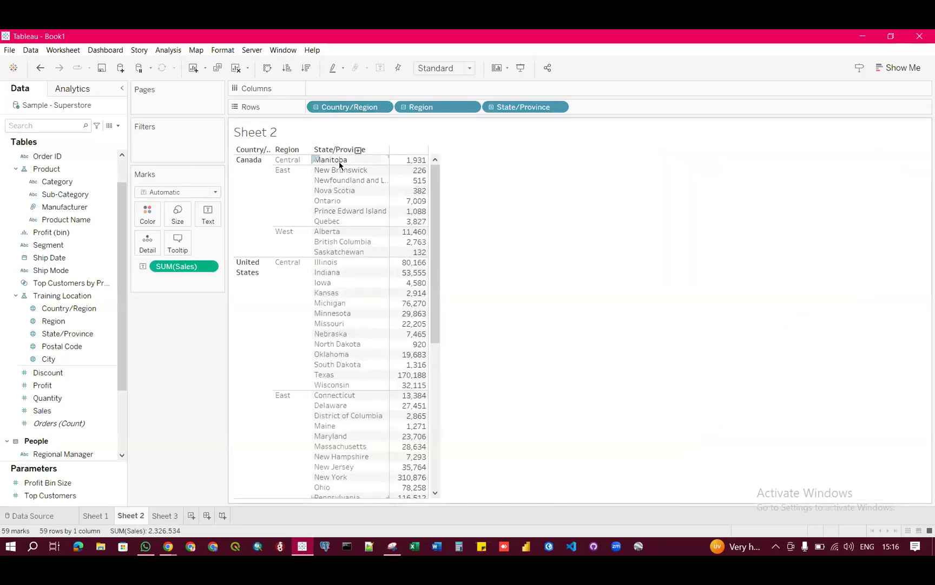
{"action": "mouse_move", "coordinate": [408, 163]}
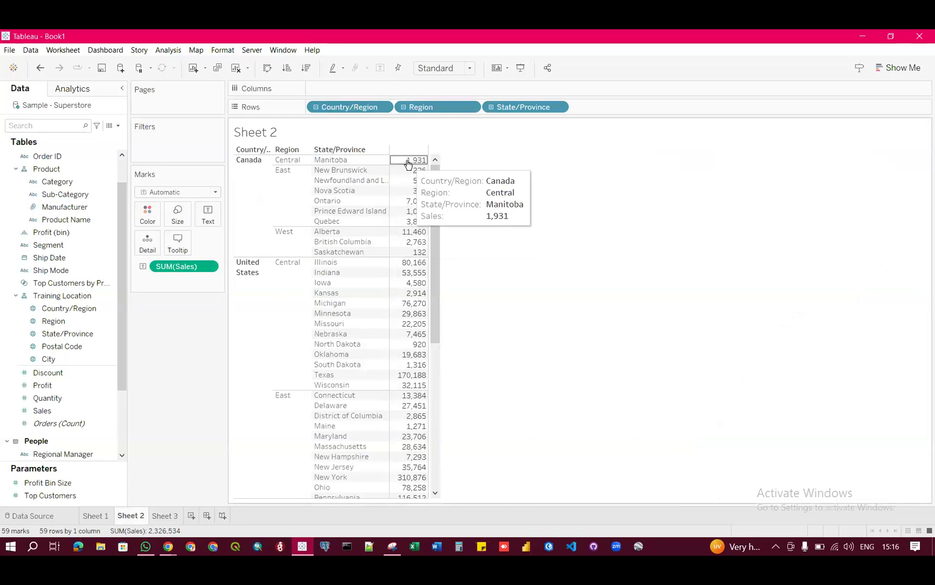
{"action": "left_click", "coordinate": [166, 515]}
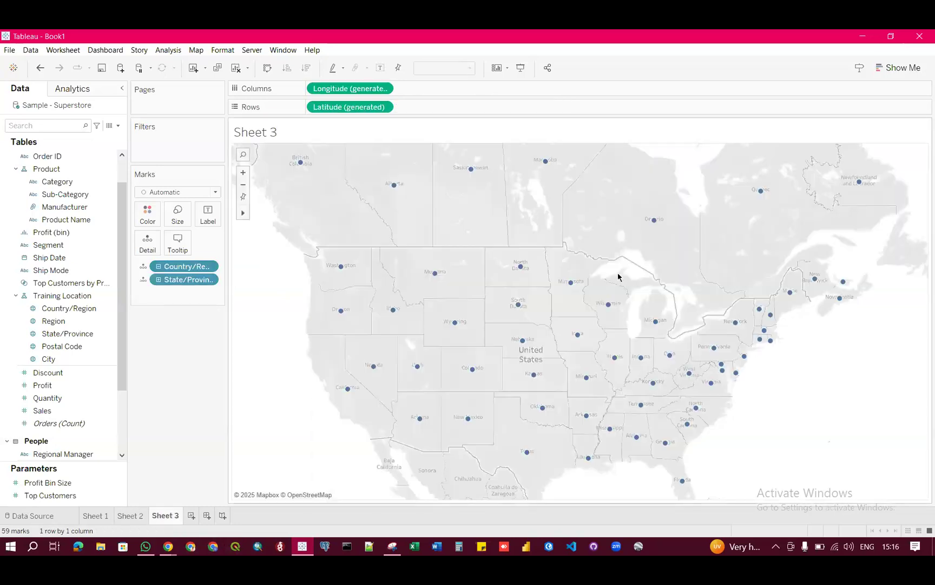
{"action": "mouse_move", "coordinate": [545, 162]}
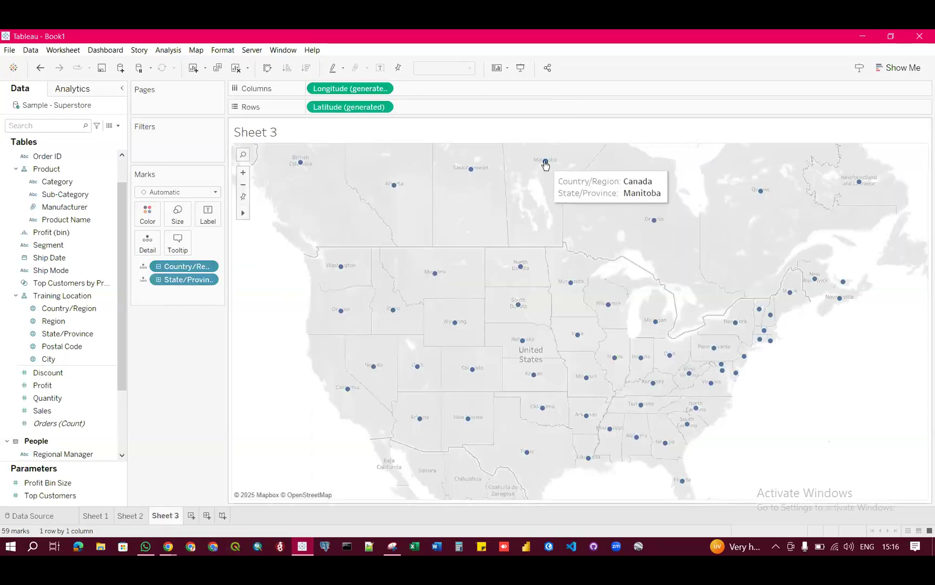
Add Sales to the Sheet 3 map so that it sizes the state circles
{"action": "left_click", "coordinate": [56, 414]}
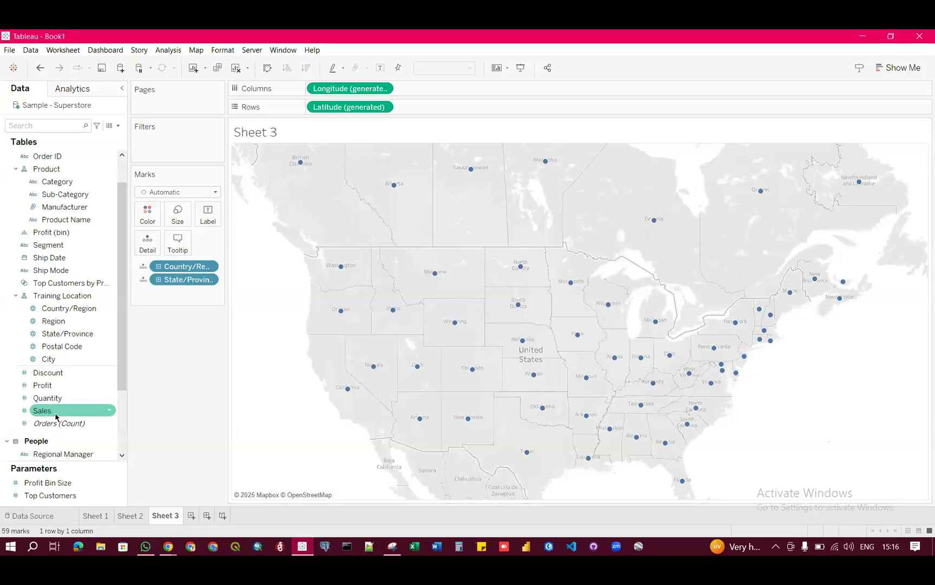
{"action": "left_click", "coordinate": [55, 415]}
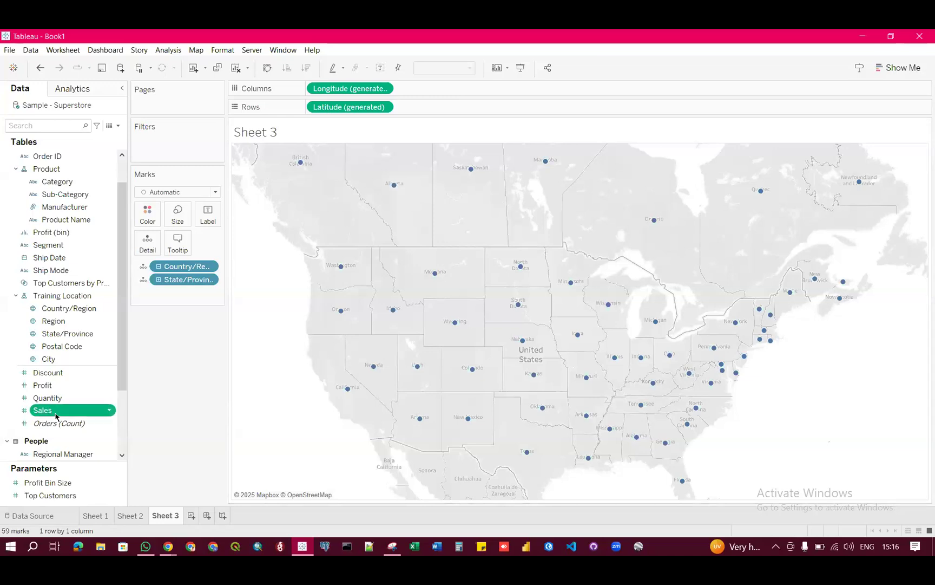
{"action": "double_click", "coordinate": [55, 411]}
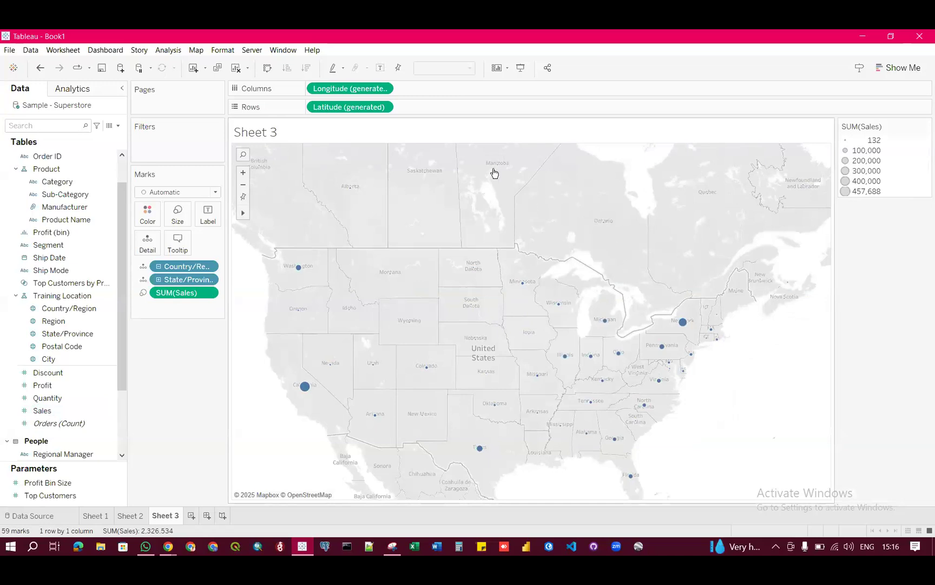
{"action": "mouse_move", "coordinate": [497, 168]}
Try Sales as labels on the map marks, remove the labels, and inspect the California and British Columbia circles
{"action": "left_click_drag", "start_coordinate": [185, 296], "coordinate": [209, 222]}
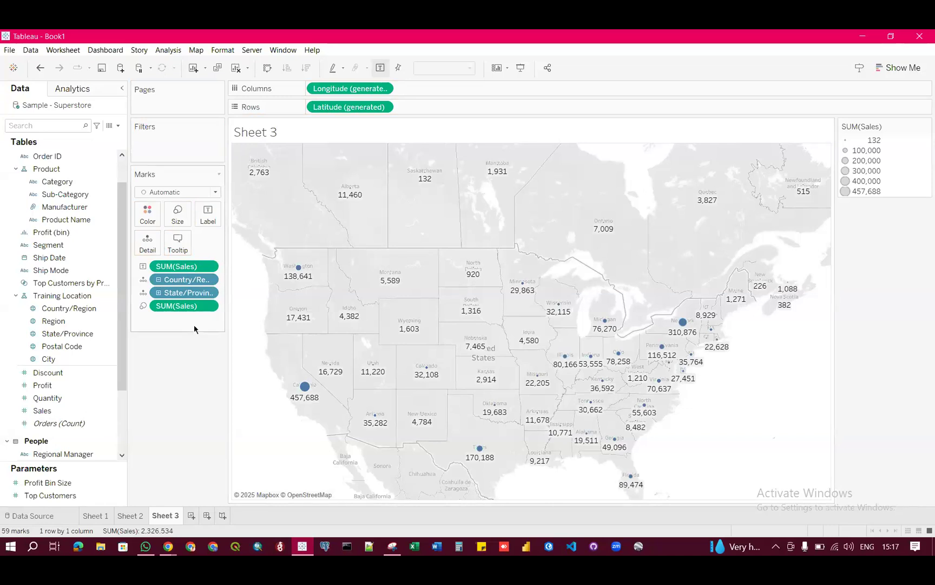
{"action": "left_click_drag", "start_coordinate": [178, 266], "coordinate": [173, 382]}
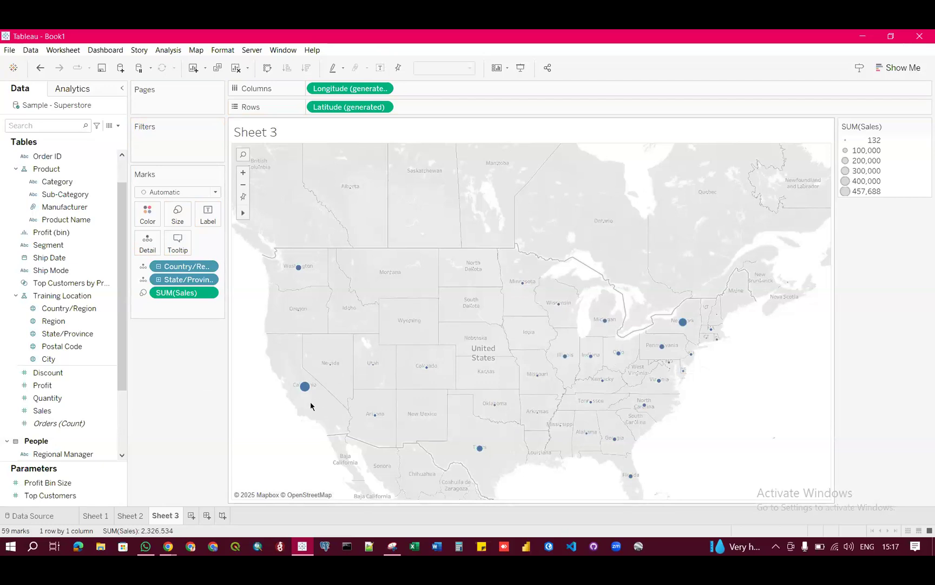
{"action": "mouse_move", "coordinate": [304, 394]}
{"action": "mouse_move", "coordinate": [258, 170]}
Remove Sales from the map's marks, restoring it twice to compare circle sizes, and leave it removed
{"action": "left_click_drag", "start_coordinate": [175, 293], "coordinate": [173, 351]}
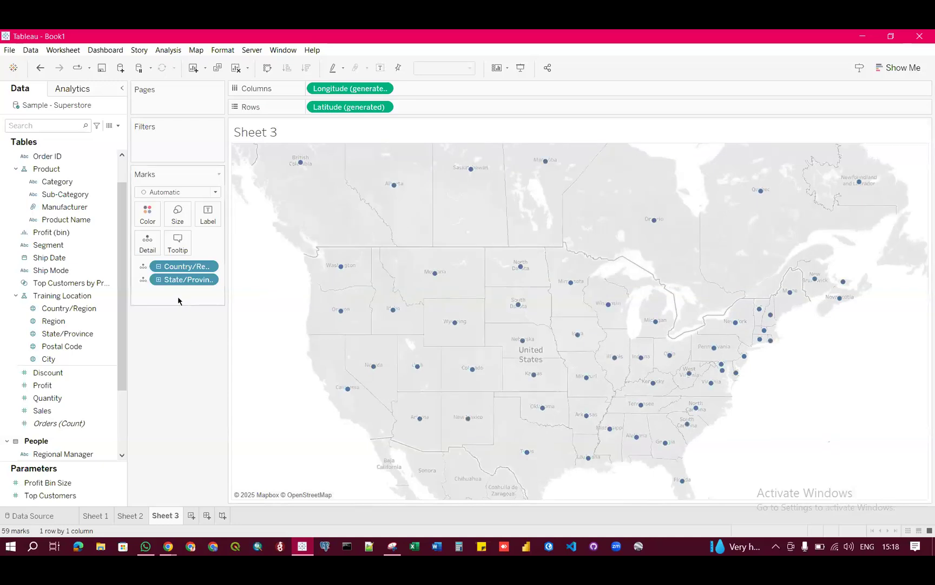
{"action": "key", "text": "ctrl+z"}
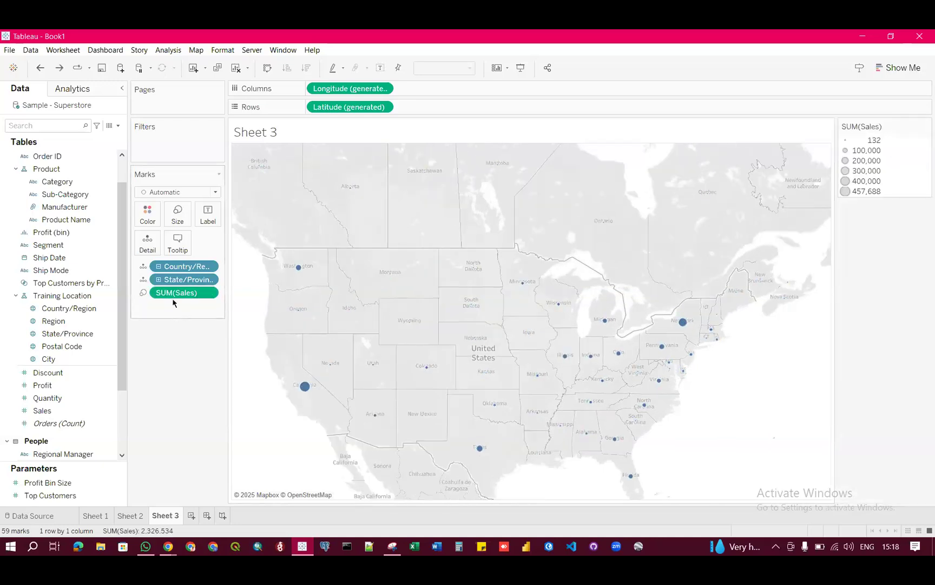
{"action": "left_click_drag", "start_coordinate": [170, 297], "coordinate": [171, 392]}
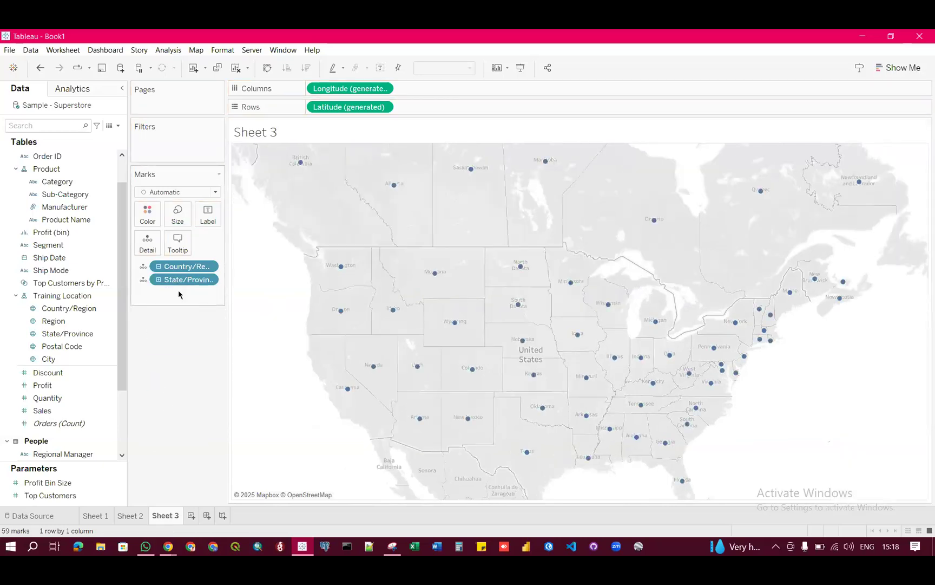
{"action": "key", "text": "ctrl+z"}
{"action": "left_click_drag", "start_coordinate": [178, 293], "coordinate": [176, 372]}
Change the mark type of the Sheet 3 view from Automatic to Map
{"action": "left_click", "coordinate": [181, 193]}
{"action": "left_click", "coordinate": [209, 193]}
{"action": "left_click", "coordinate": [215, 194]}
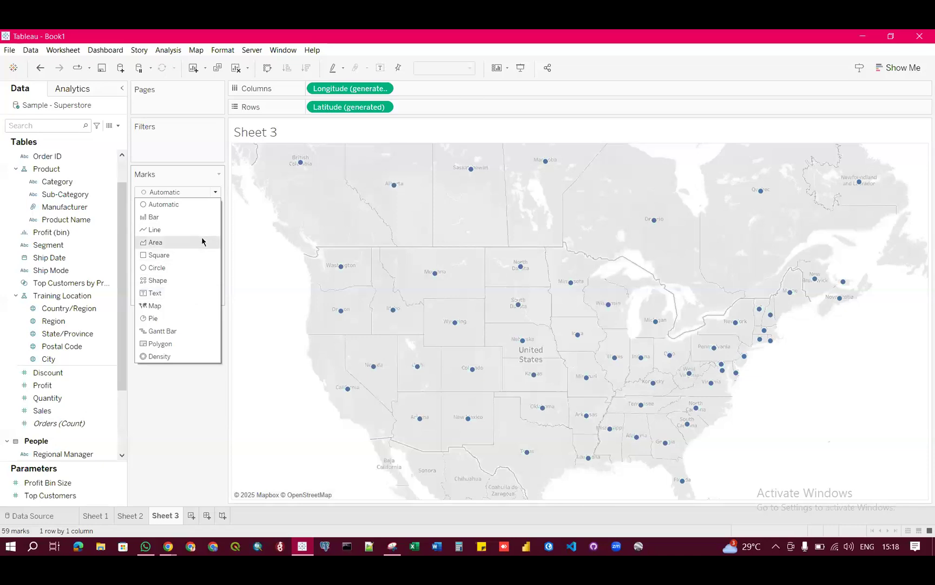
{"action": "left_click", "coordinate": [156, 306]}
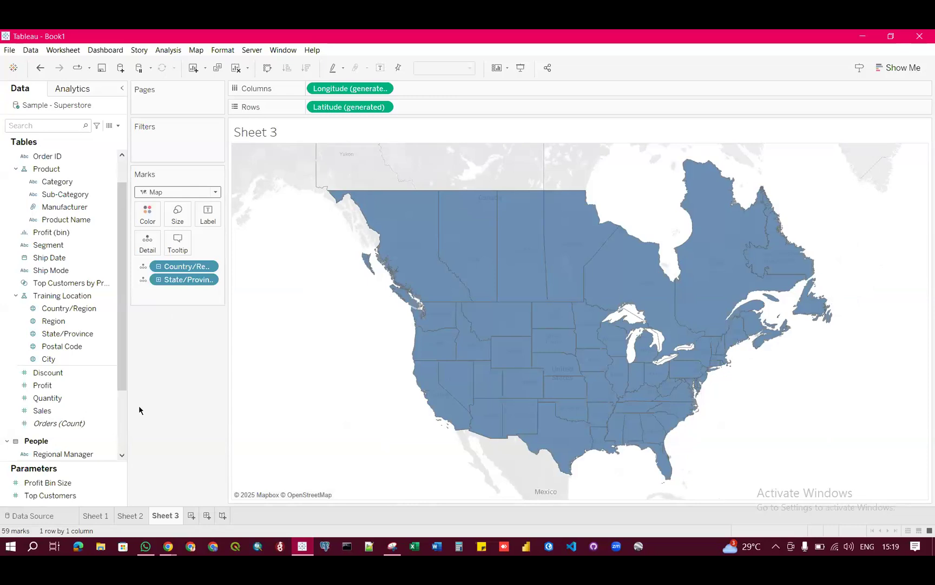
Check the Sheet 2 table again and color the filled states on the Sheet 3 map by Sales
{"action": "left_click", "coordinate": [68, 333]}
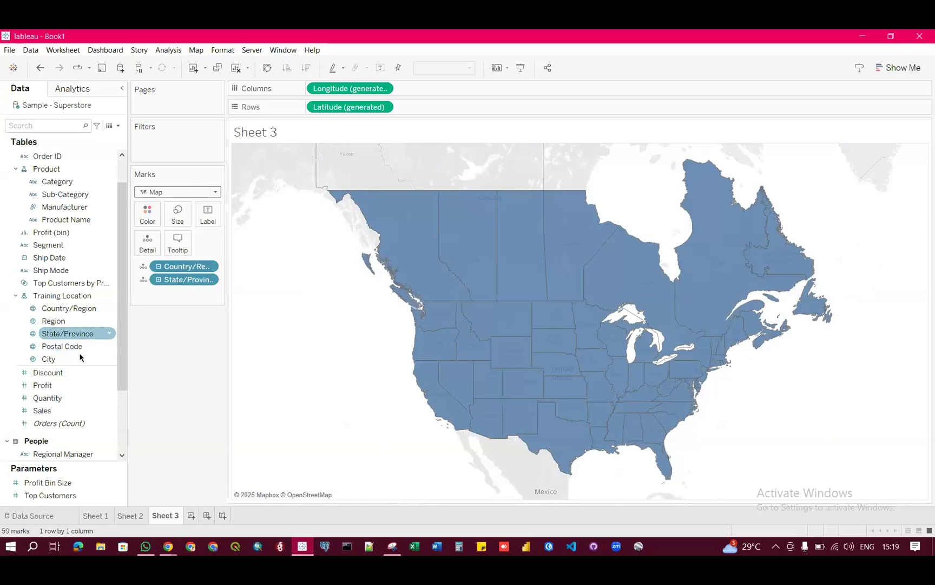
{"action": "left_click", "coordinate": [141, 517]}
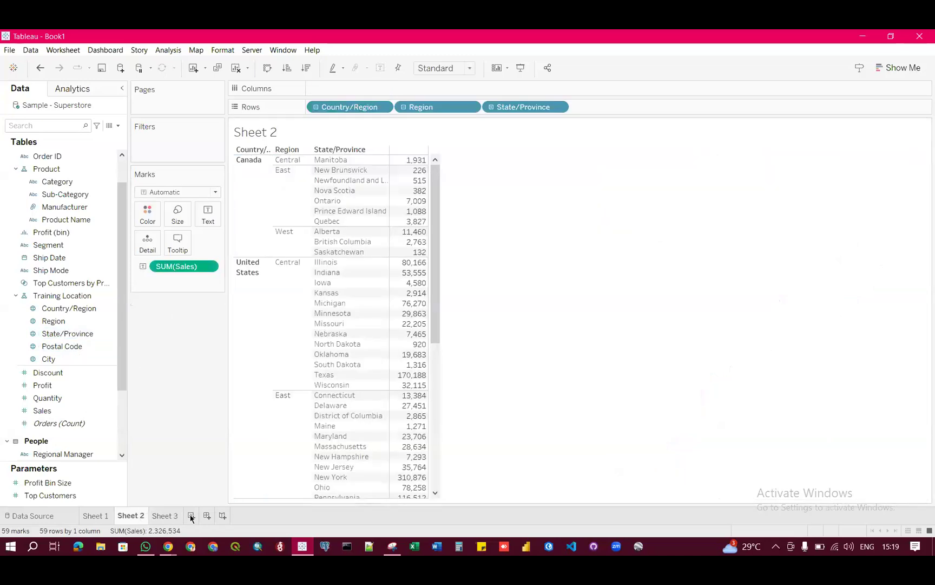
{"action": "left_click", "coordinate": [175, 516]}
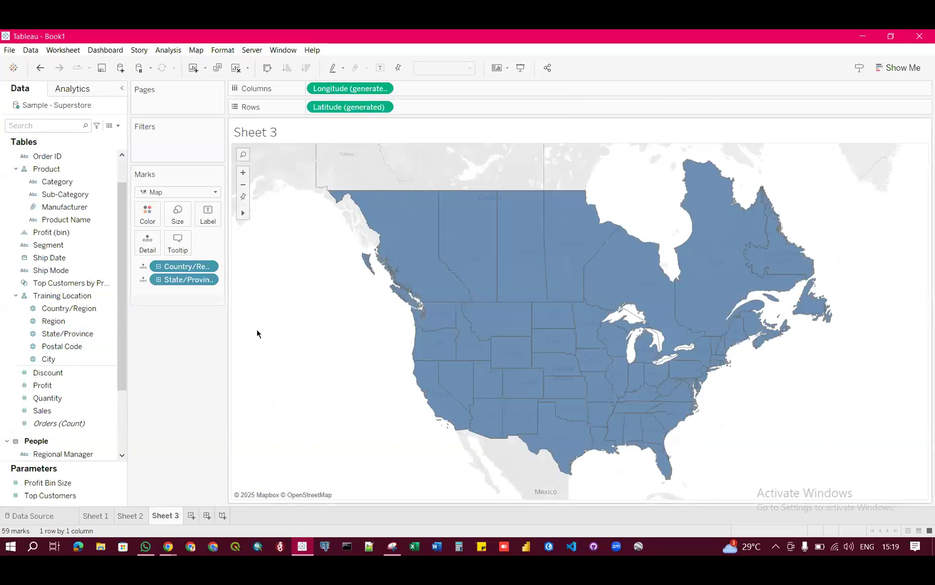
{"action": "left_click", "coordinate": [49, 415]}
{"action": "double_click", "coordinate": [48, 414]}
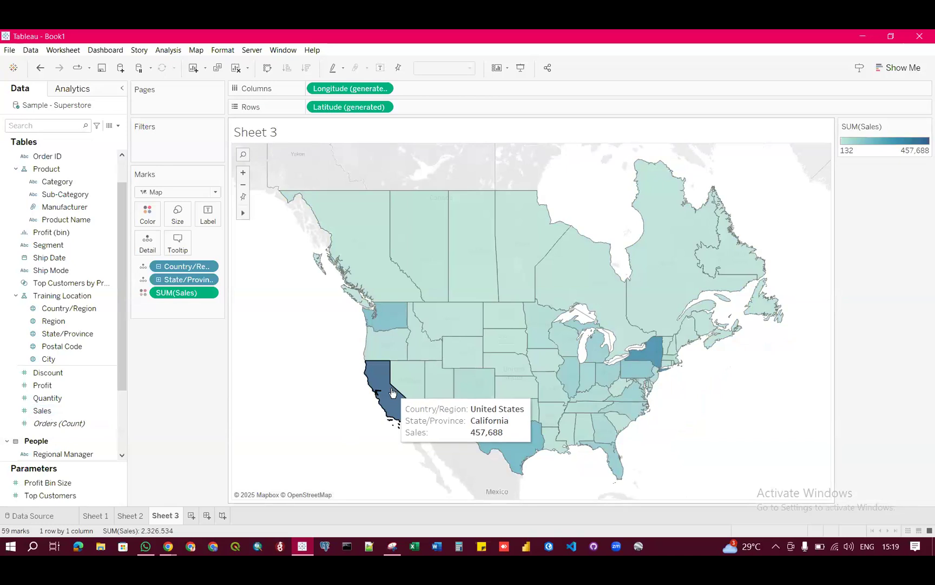
Inspect the sales tooltips of New York and Saskatchewan on the map and compare them with the Sheet 2 table
{"action": "mouse_move", "coordinate": [654, 352]}
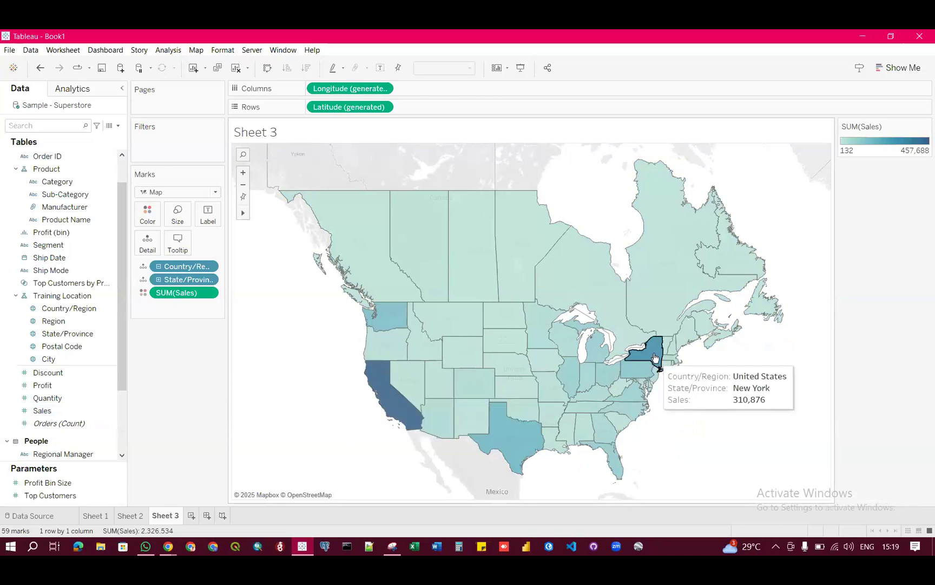
{"action": "mouse_move", "coordinate": [503, 448]}
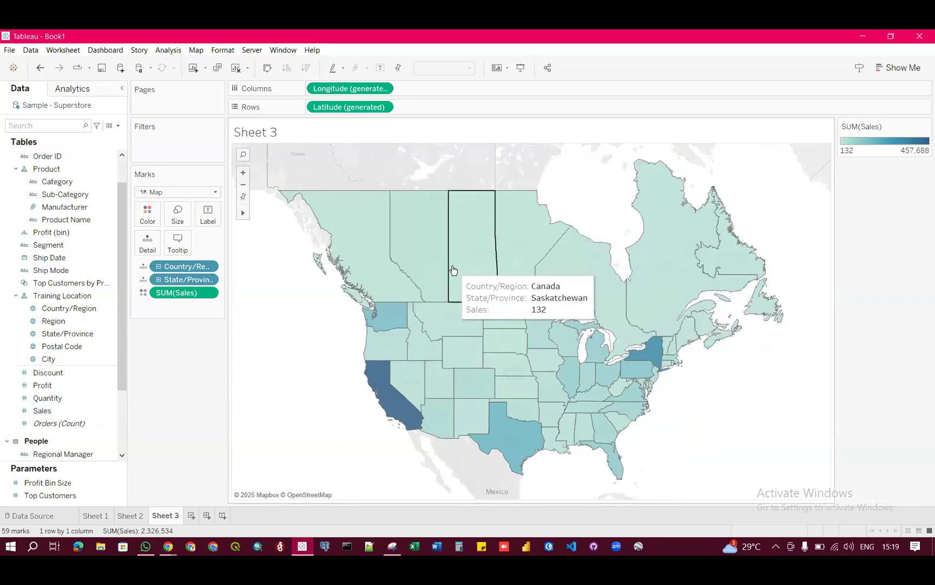
{"action": "left_click", "coordinate": [138, 514]}
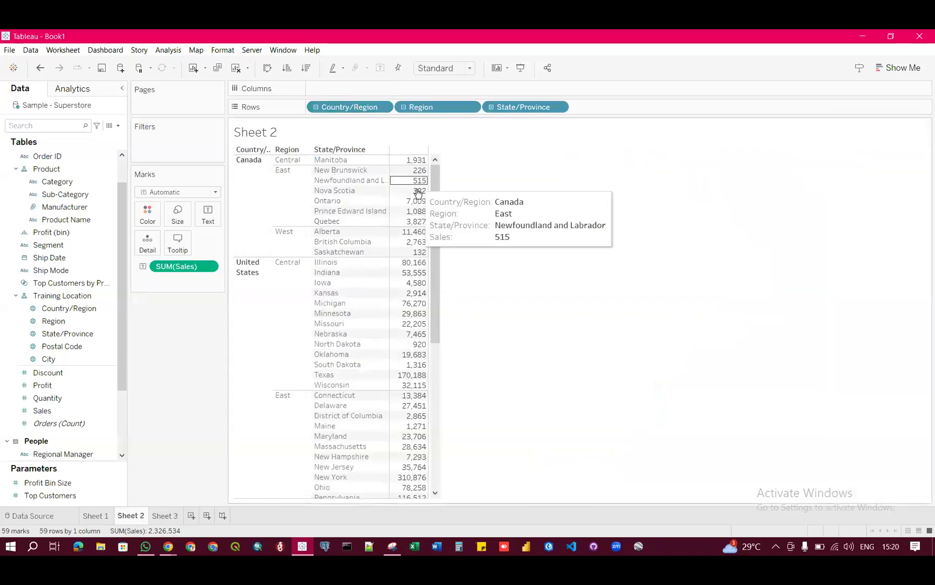
Label the filled states on the Sheet 3 map with State/Province and Sales
{"action": "left_click", "coordinate": [179, 515]}
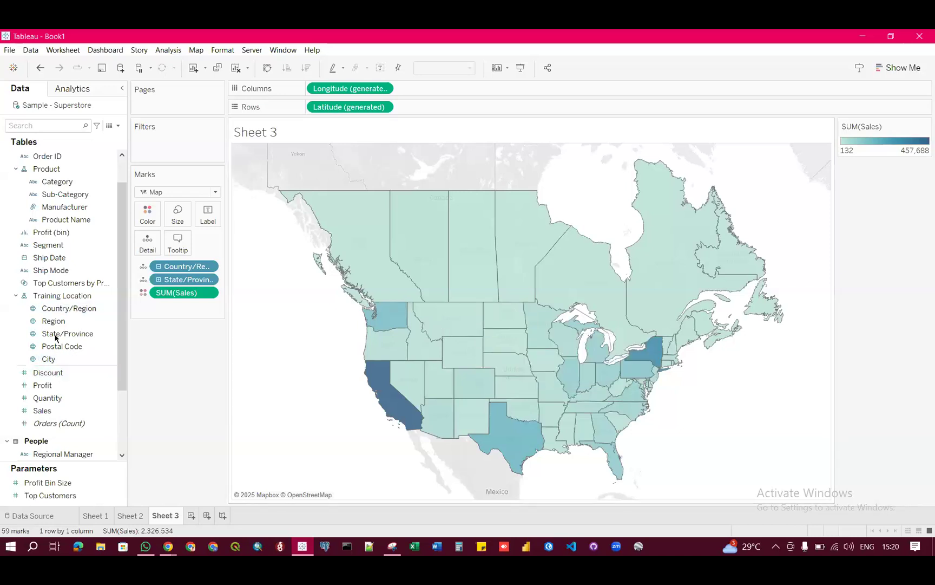
{"action": "left_click_drag", "start_coordinate": [54, 339], "coordinate": [203, 217]}
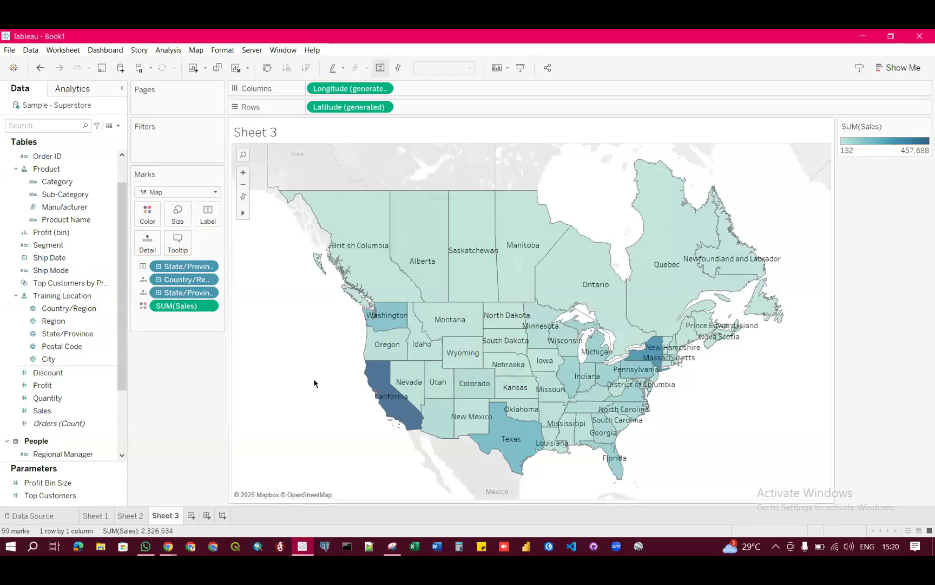
{"action": "left_click_drag", "start_coordinate": [42, 410], "coordinate": [209, 216]}
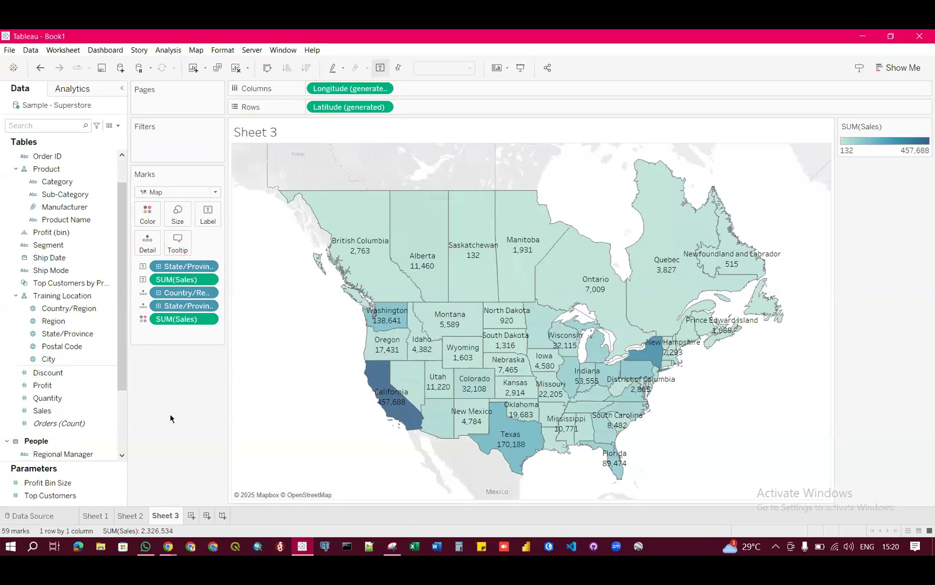
Review the label appearance and marks-to-label options of the Sheet 3 map, leaving them as they are
{"action": "mouse_move", "coordinate": [457, 255]}
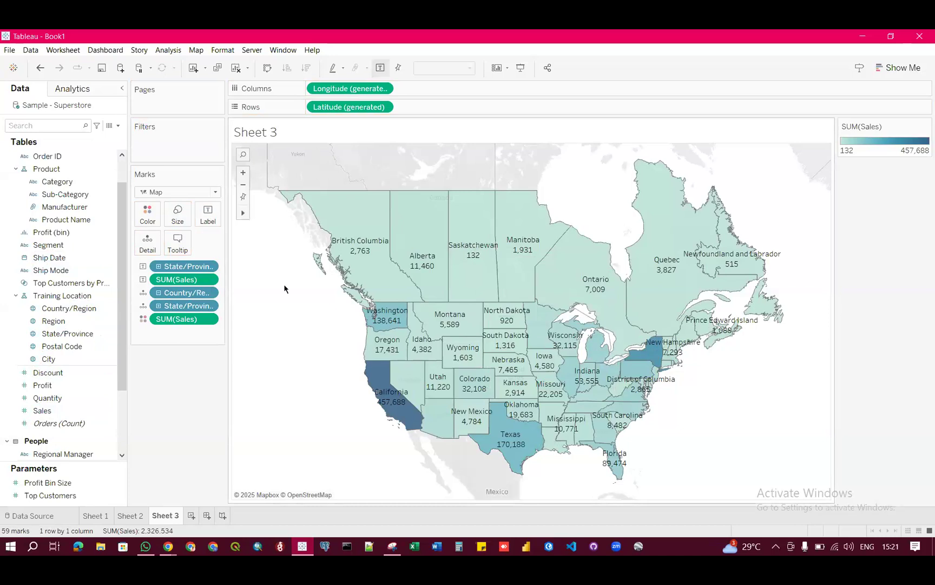
{"action": "left_click", "coordinate": [208, 219]}
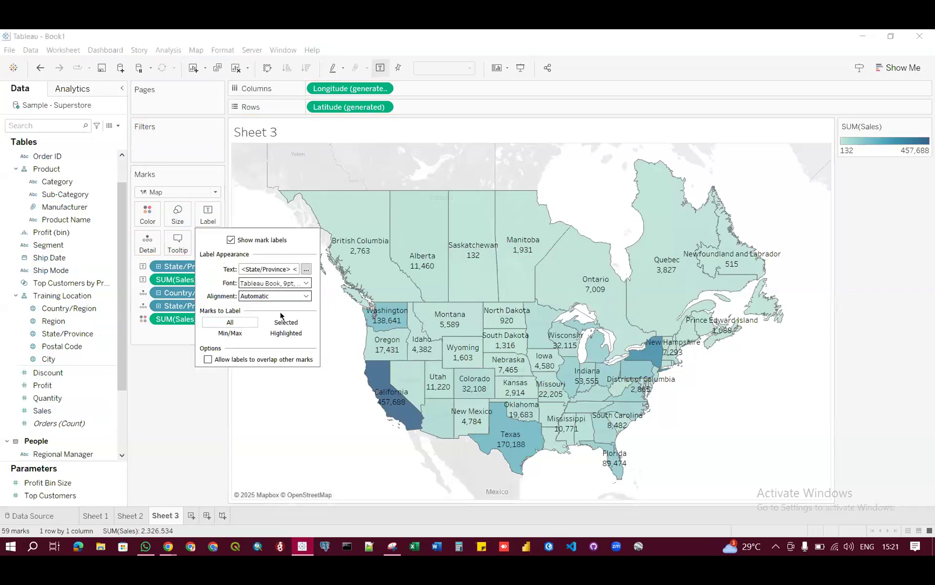
{"action": "left_click", "coordinate": [176, 427]}
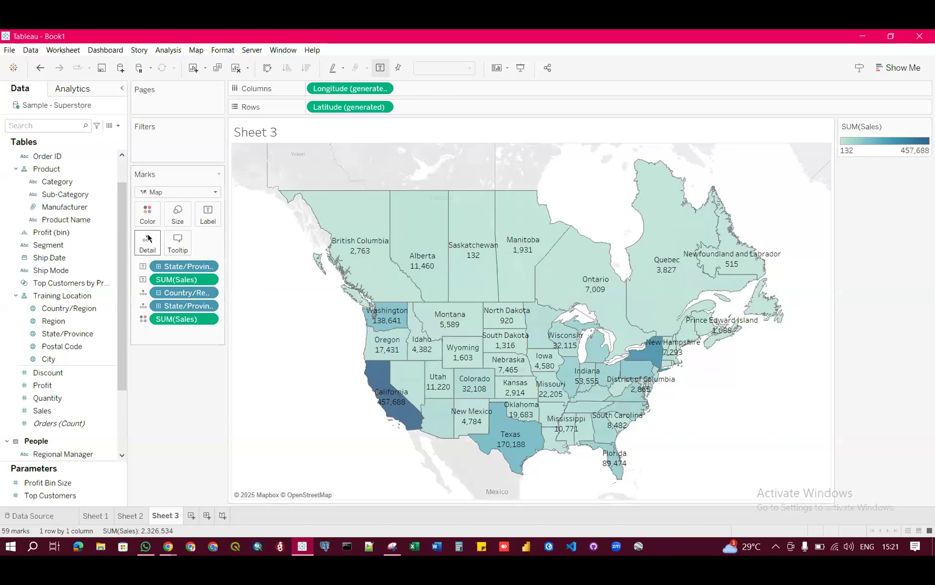
Browse the color palettes available for Sales on the map and close the color settings without choosing one
{"action": "left_click", "coordinate": [147, 213]}
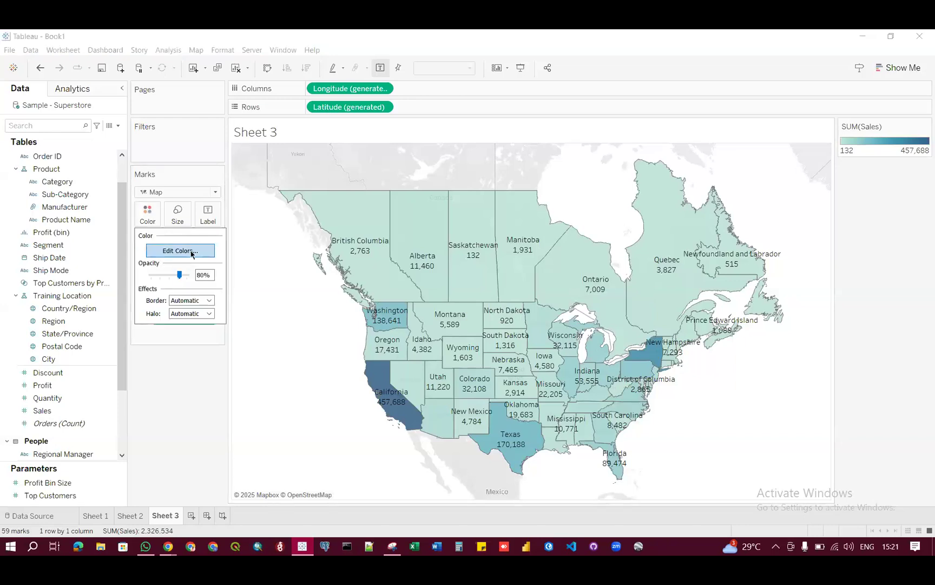
{"action": "left_click", "coordinate": [181, 251]}
{"action": "left_click", "coordinate": [562, 212]}
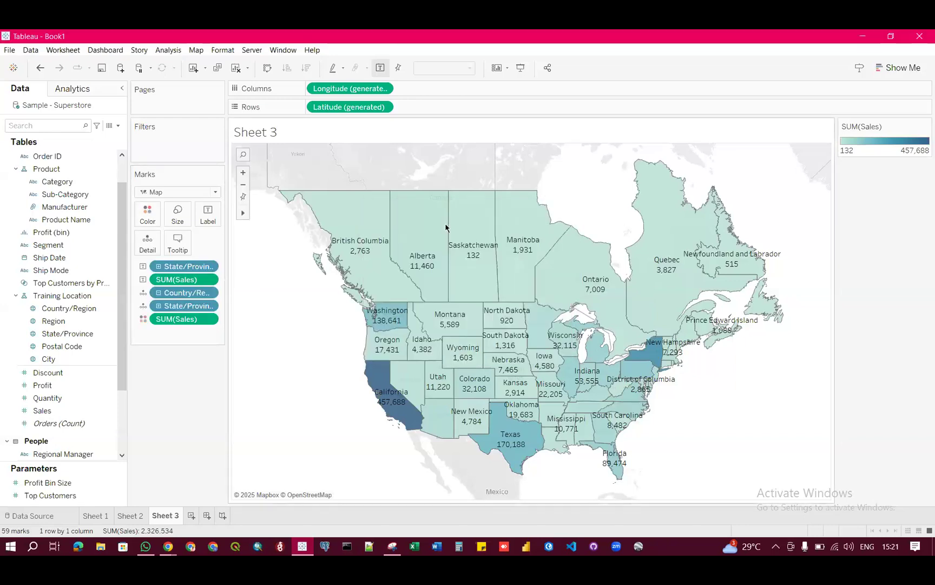
{"action": "left_click", "coordinate": [151, 217]}
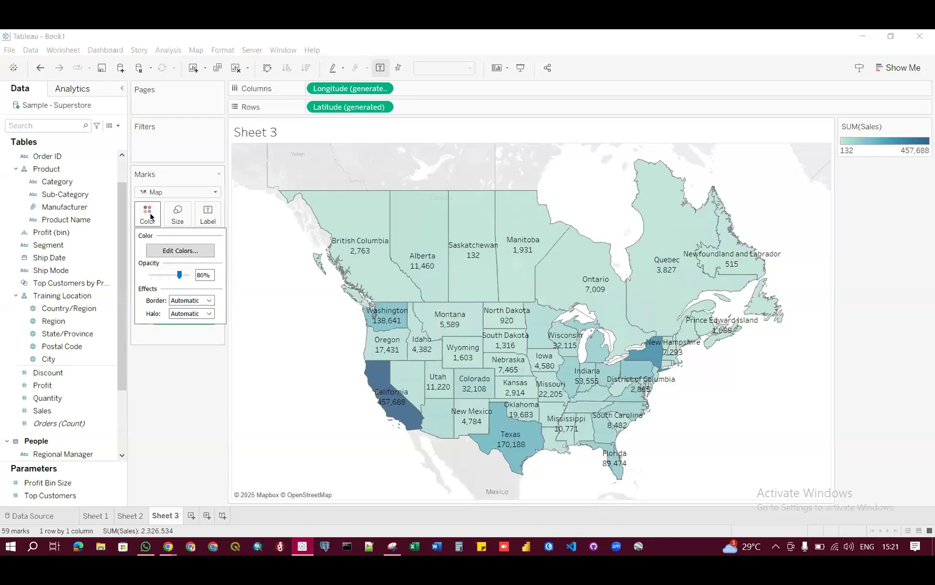
{"action": "left_click", "coordinate": [166, 253]}
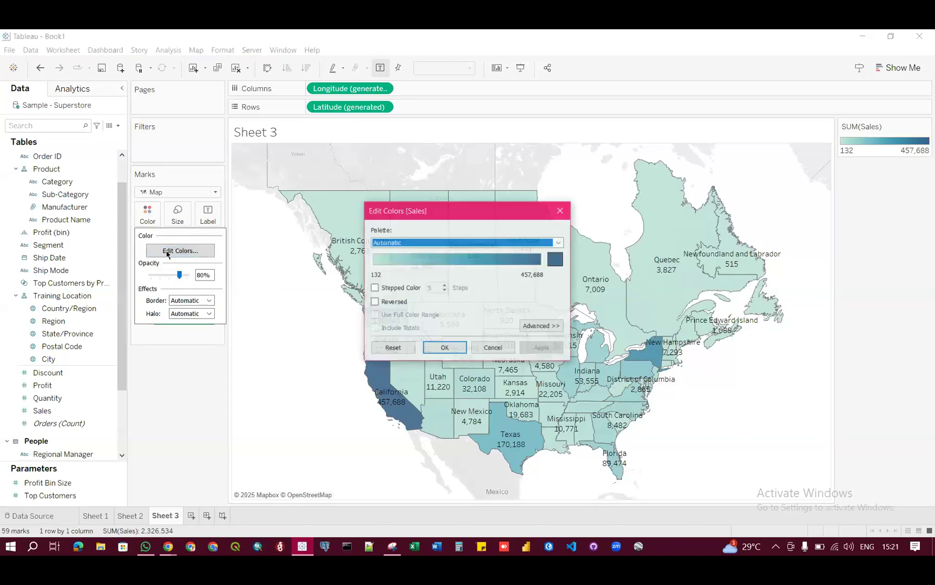
{"action": "left_click", "coordinate": [564, 243]}
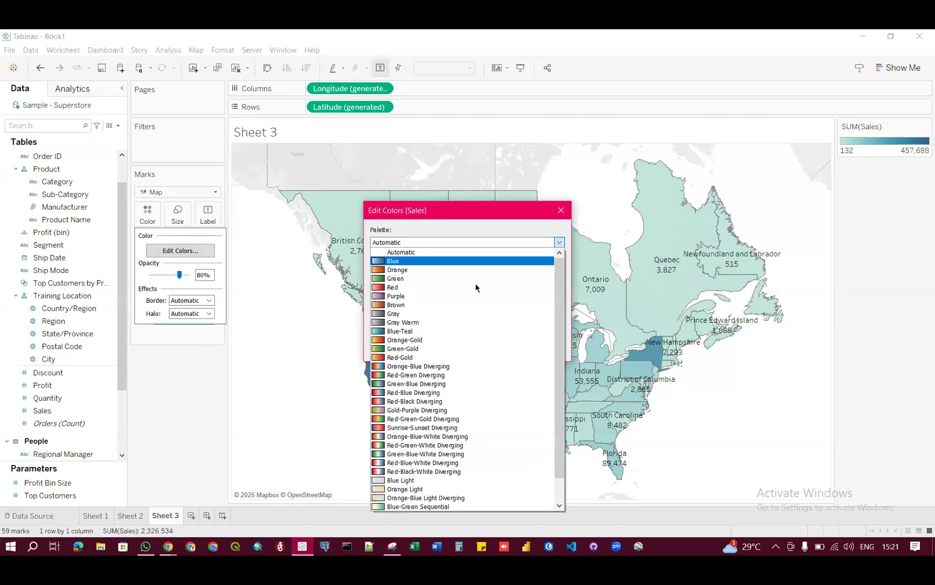
{"action": "scroll", "coordinate": [478, 287], "scroll_direction": "down", "scroll_amount": 1}
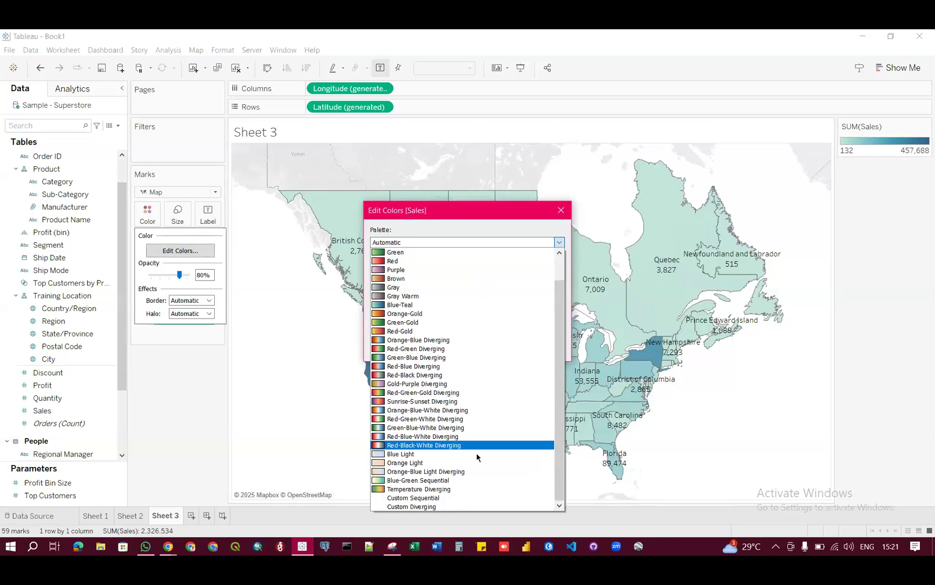
{"action": "scroll", "coordinate": [479, 446], "scroll_direction": "up", "scroll_amount": 1}
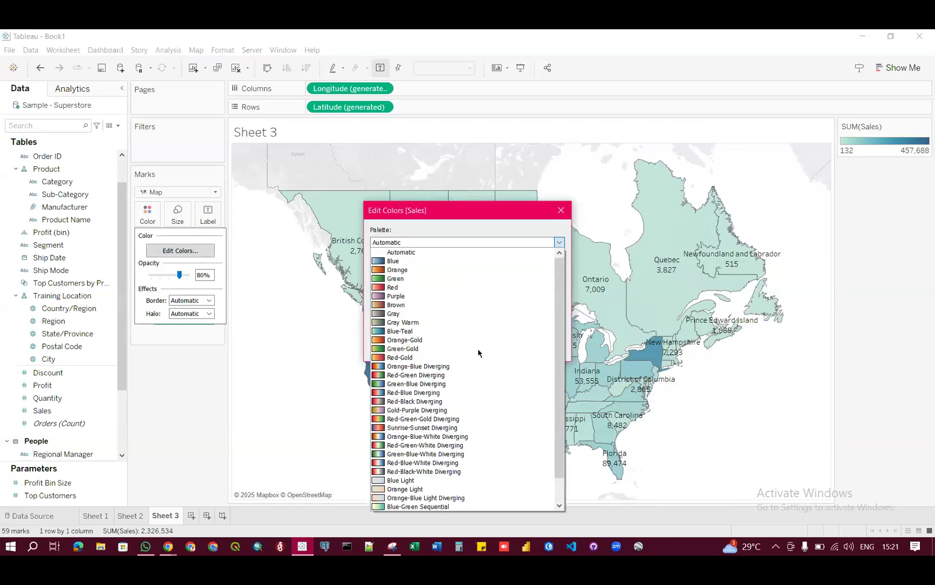
{"action": "left_click", "coordinate": [560, 221]}
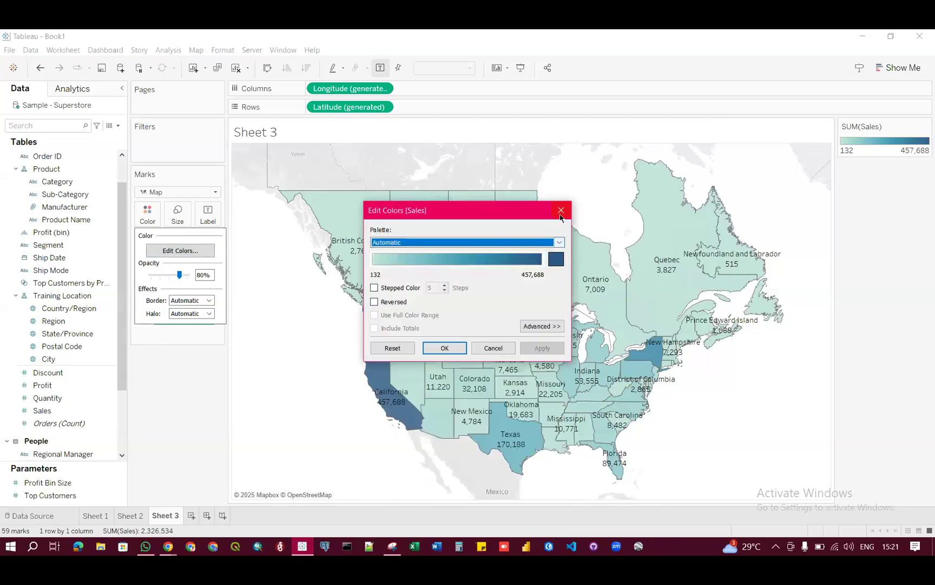
{"action": "left_click", "coordinate": [561, 210]}
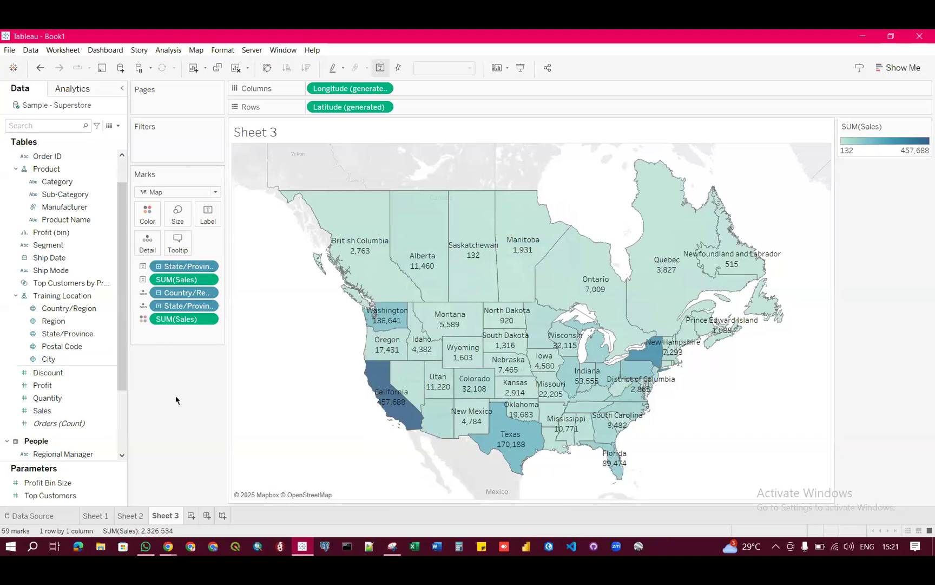
Go back to the Sheet 2 table of sales by country, region and state
{"action": "left_click", "coordinate": [135, 516]}
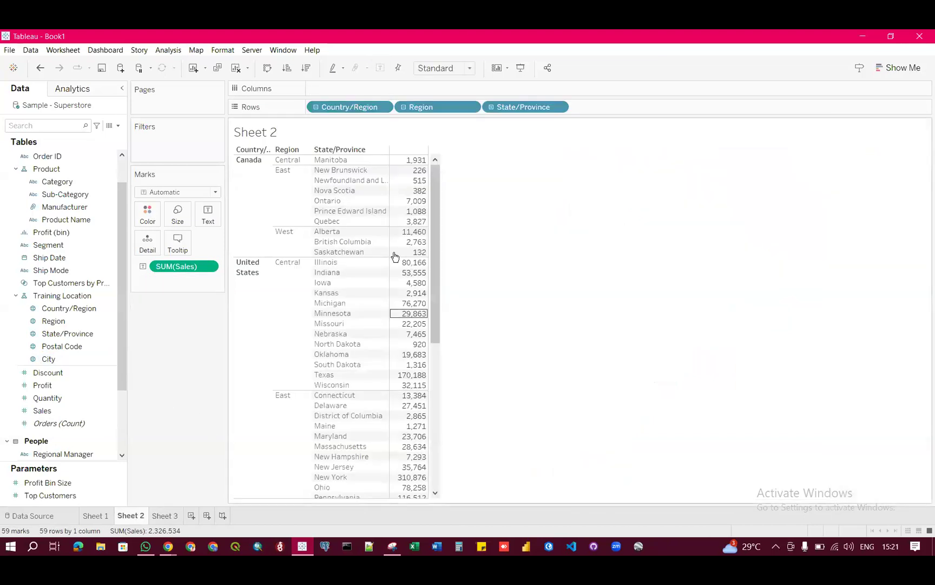
{"action": "scroll", "coordinate": [400, 254], "scroll_direction": "down", "scroll_amount": 4}
{"action": "scroll", "coordinate": [410, 275], "scroll_direction": "down", "scroll_amount": 5}
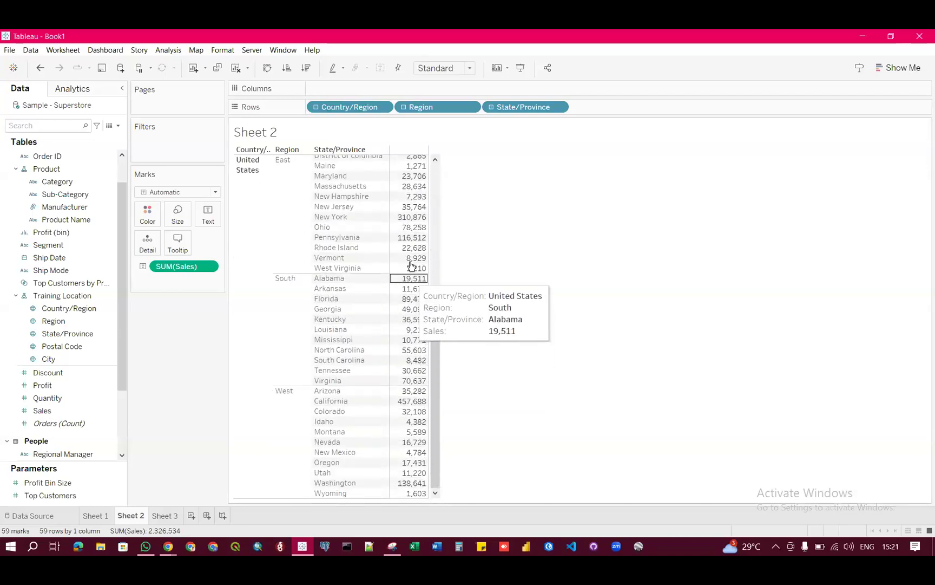
{"action": "scroll", "coordinate": [412, 261], "scroll_direction": "up", "scroll_amount": 9}
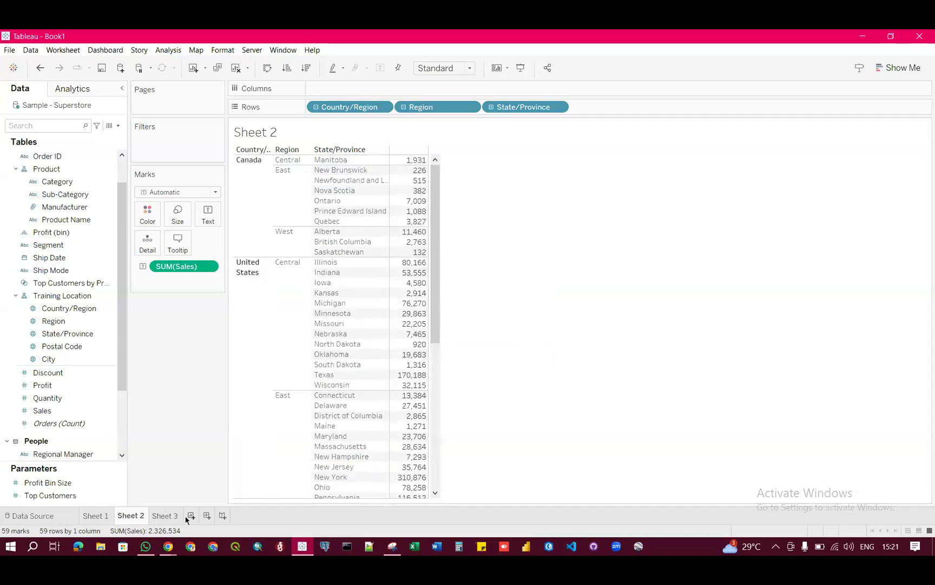
Add a Country/Region filter to the Sheet 3 map with Canada and United States both included, and show the filter on the sheet
{"action": "left_click", "coordinate": [168, 516]}
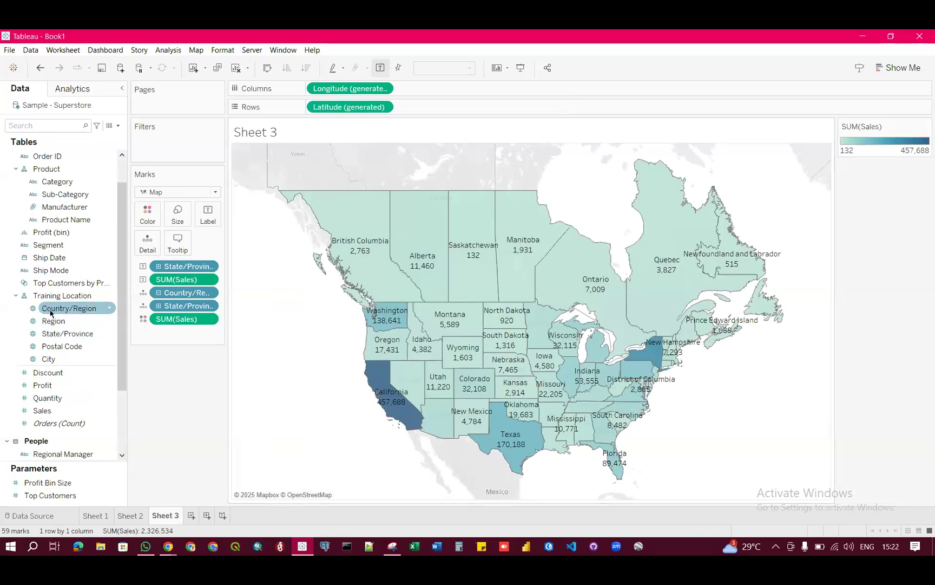
{"action": "left_click_drag", "start_coordinate": [50, 312], "coordinate": [173, 146]}
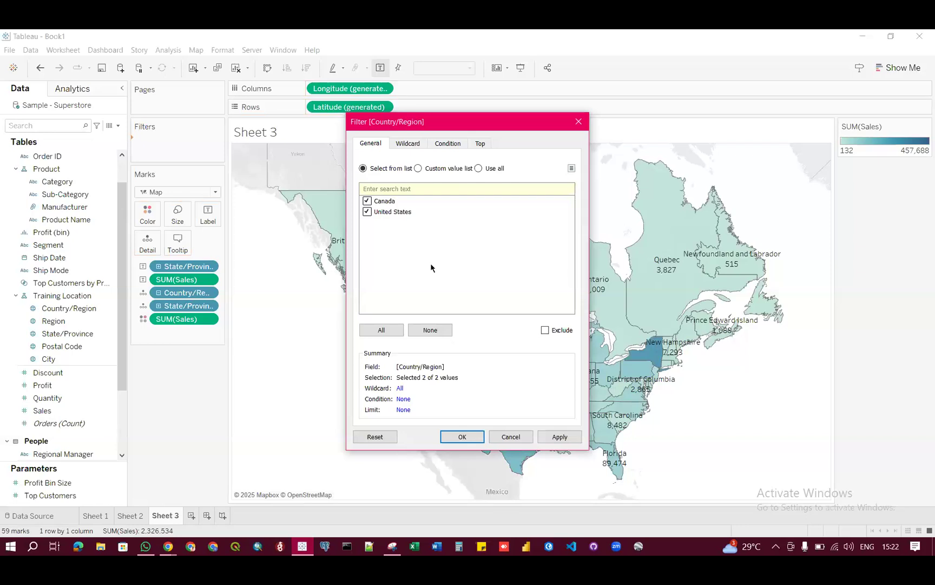
{"action": "left_click", "coordinate": [463, 436]}
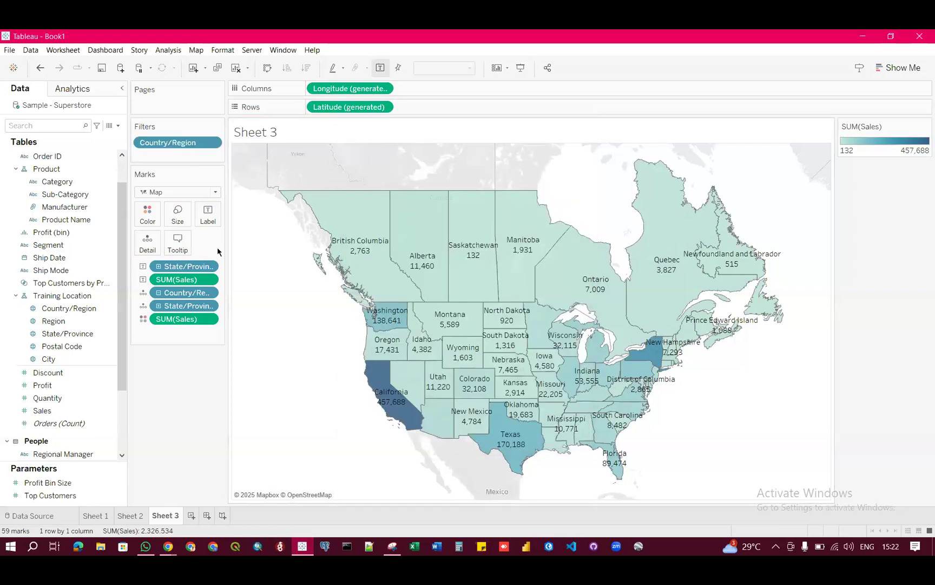
{"action": "right_click", "coordinate": [197, 145]}
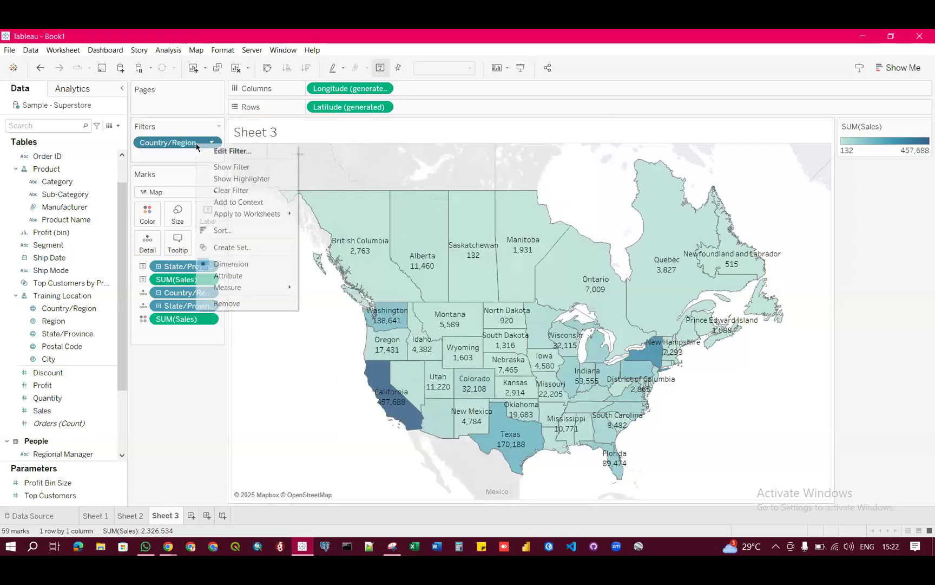
{"action": "left_click", "coordinate": [219, 167]}
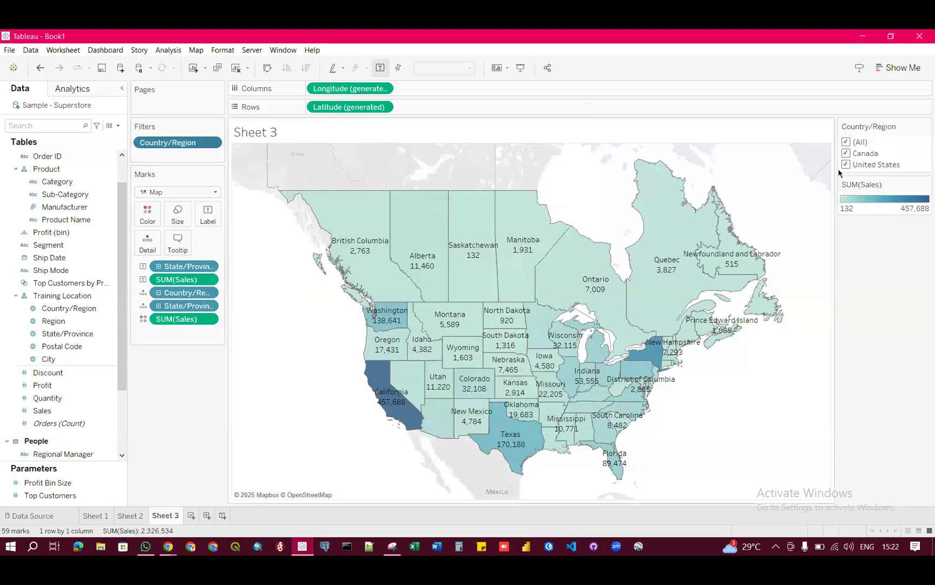
Limit the map to Canada only, re-including and excluding United States once to compare the sales color range
{"action": "left_click", "coordinate": [847, 144]}
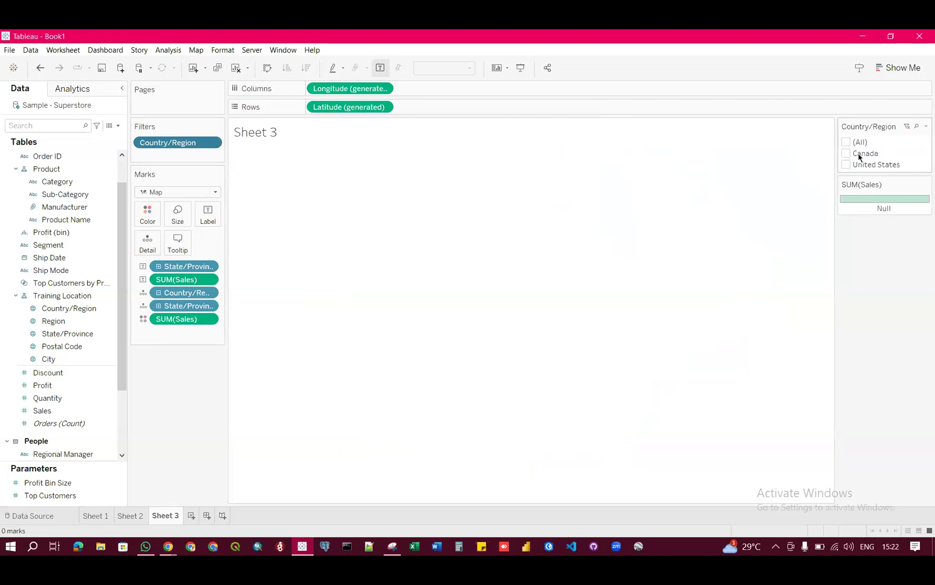
{"action": "left_click", "coordinate": [846, 153]}
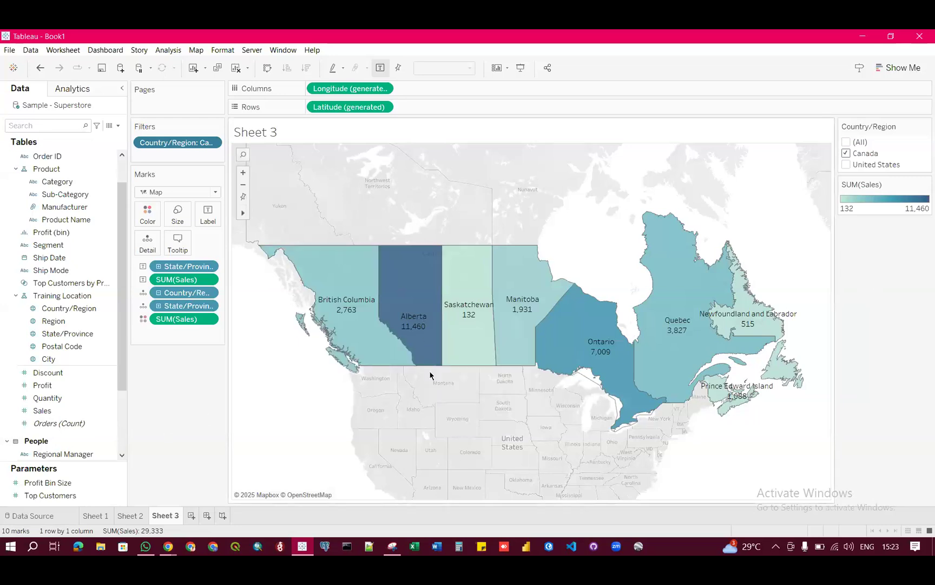
{"action": "mouse_move", "coordinate": [420, 282]}
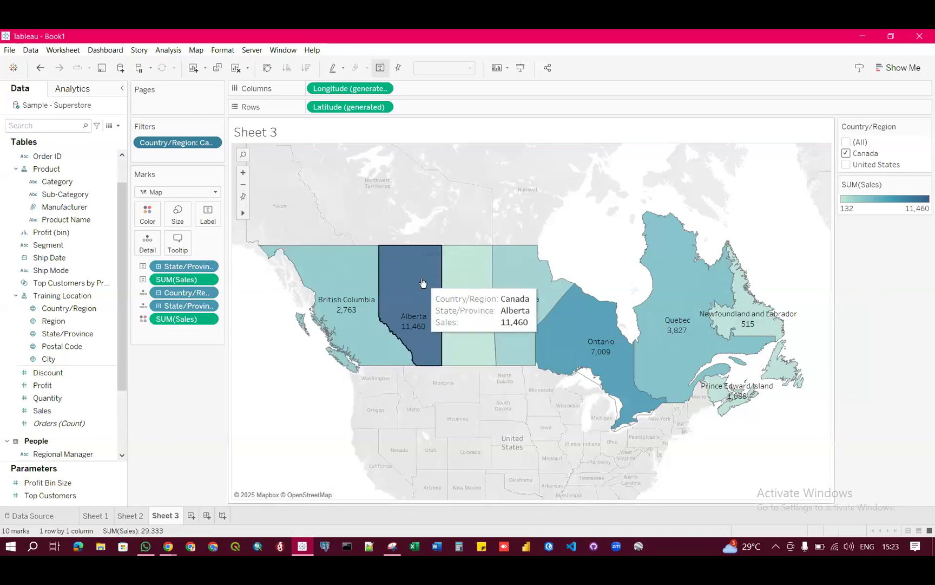
{"action": "left_click", "coordinate": [846, 165]}
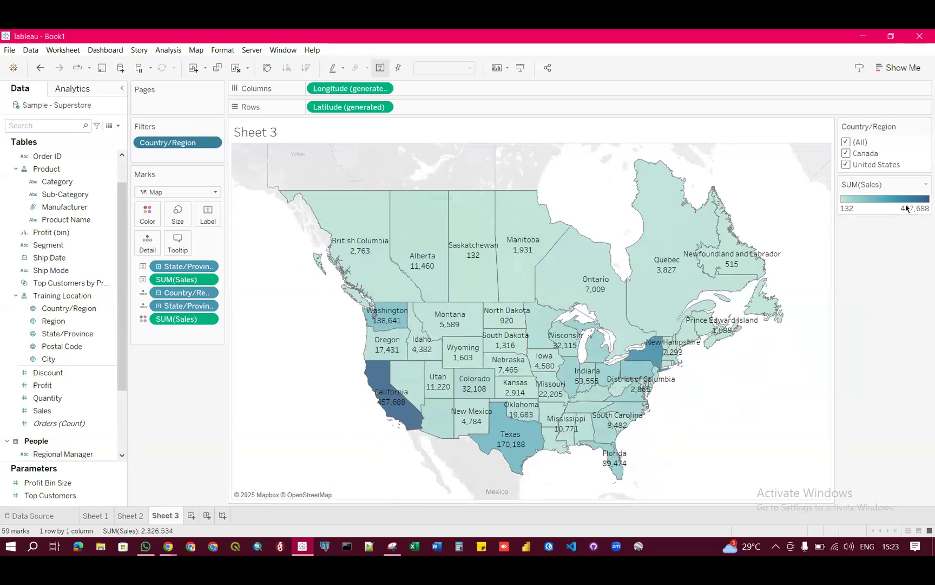
{"action": "left_click", "coordinate": [848, 165]}
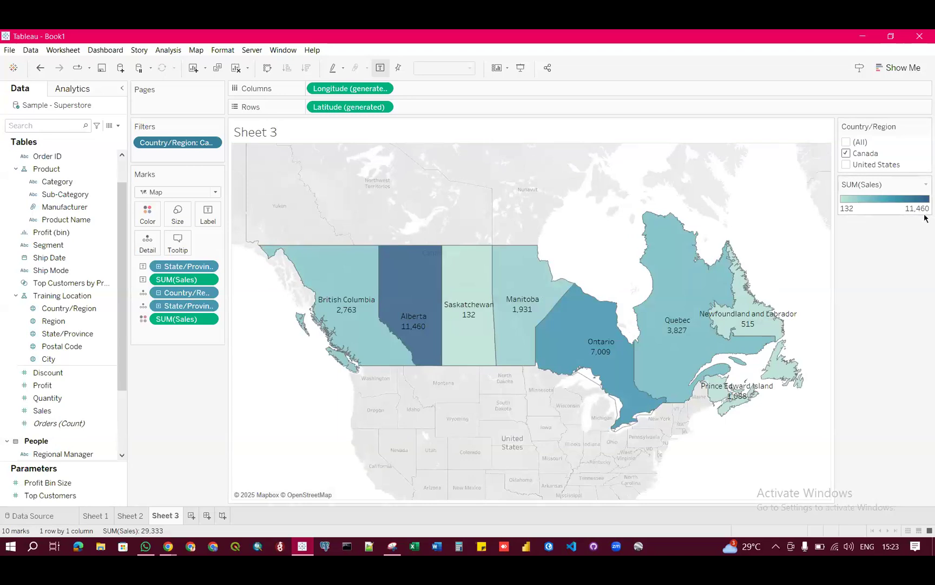
{"action": "mouse_move", "coordinate": [408, 301]}
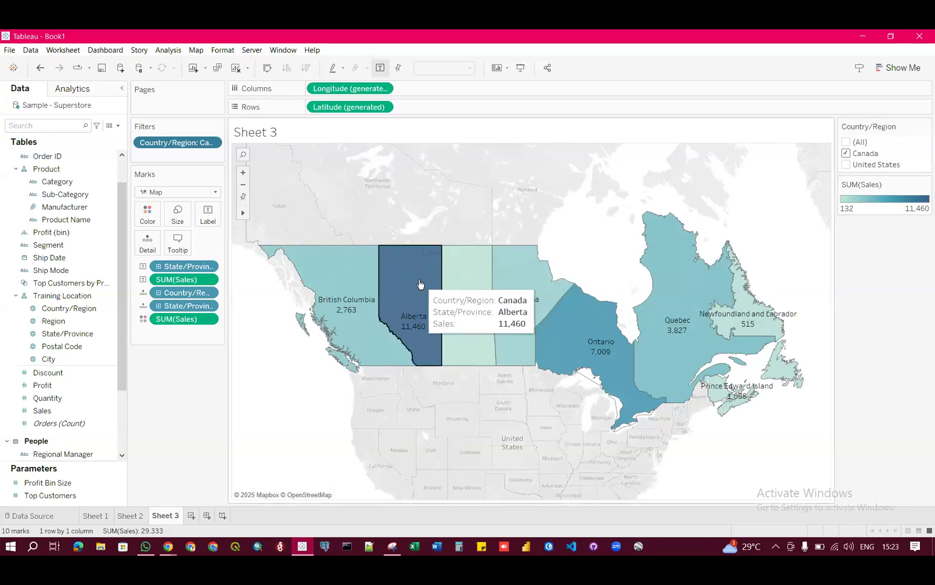
Switch the map's country filter to United States only, and restore it to all countries
{"action": "left_click", "coordinate": [846, 165]}
{"action": "left_click", "coordinate": [846, 153]}
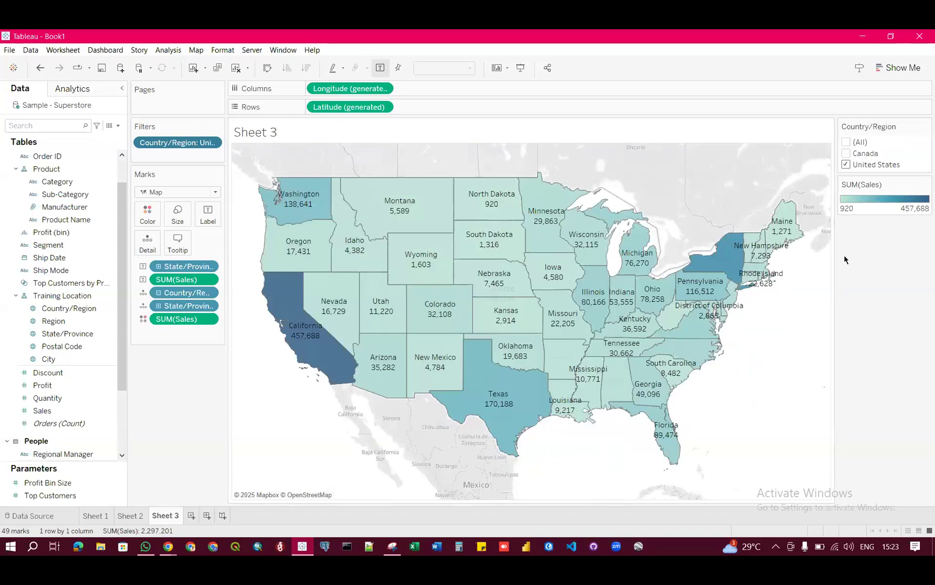
{"action": "left_click", "coordinate": [846, 143]}
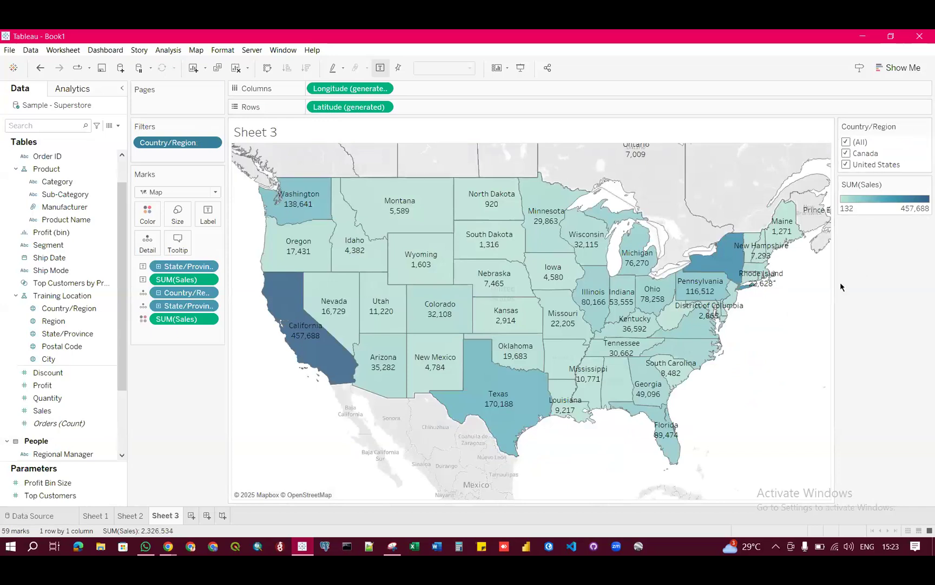
{"action": "left_click", "coordinate": [128, 516]}
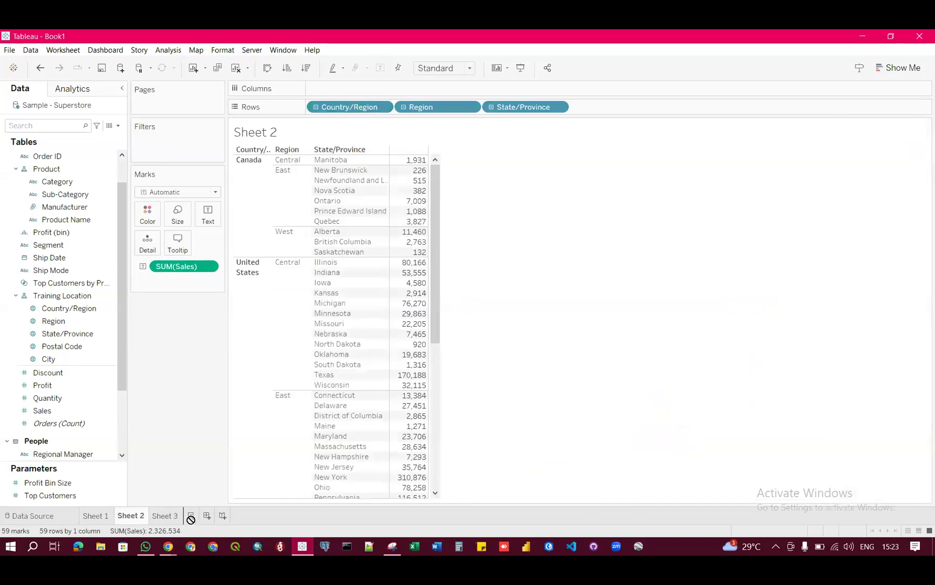
{"action": "left_click", "coordinate": [98, 516]}
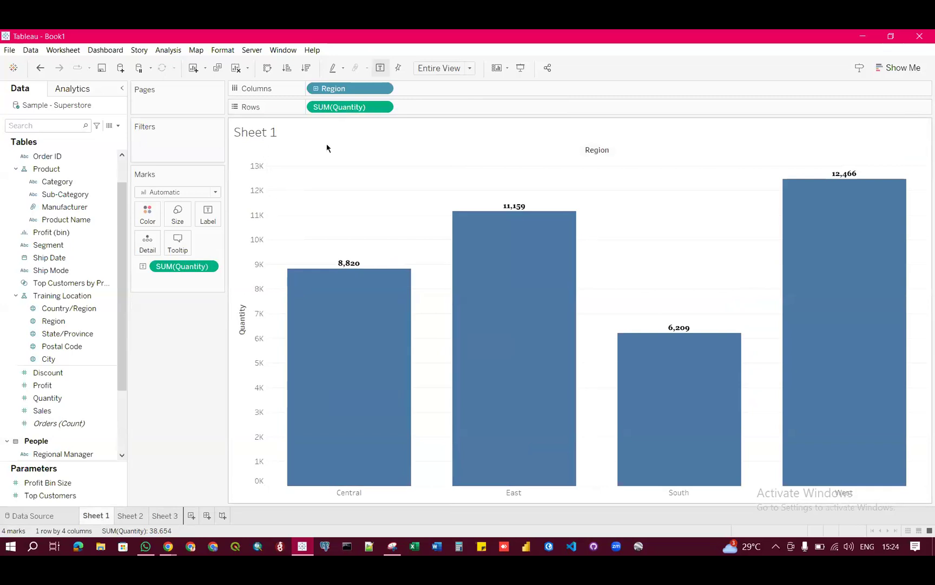
{"action": "left_click", "coordinate": [127, 517]}
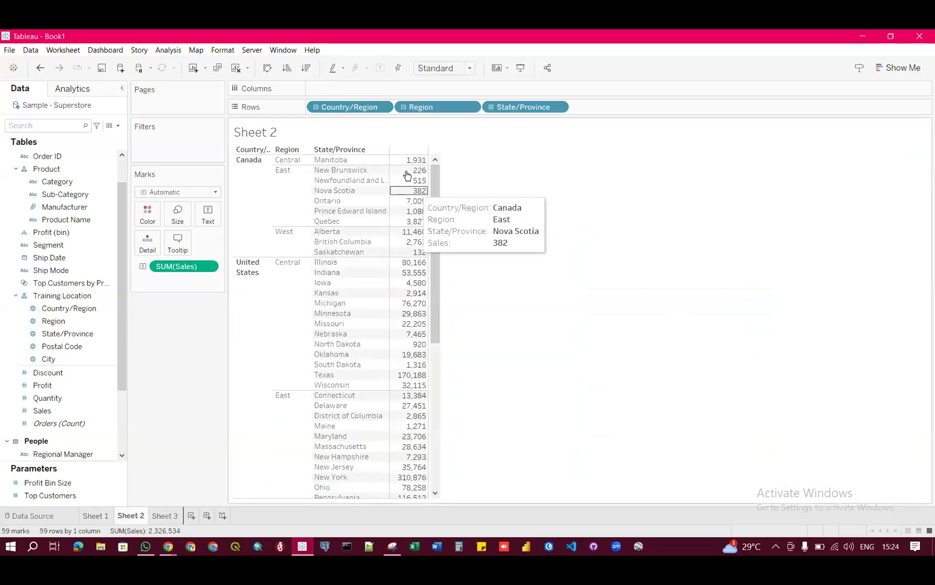
{"action": "left_click", "coordinate": [172, 517]}
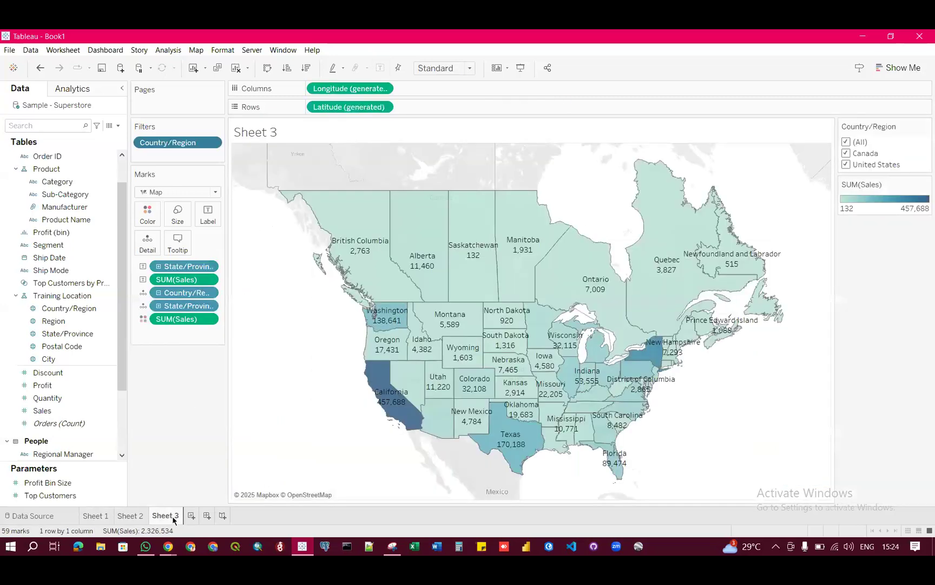
Rename Sheet 1, the quantity bar chart, to "Qtty by Reg"
{"action": "left_click", "coordinate": [96, 517]}
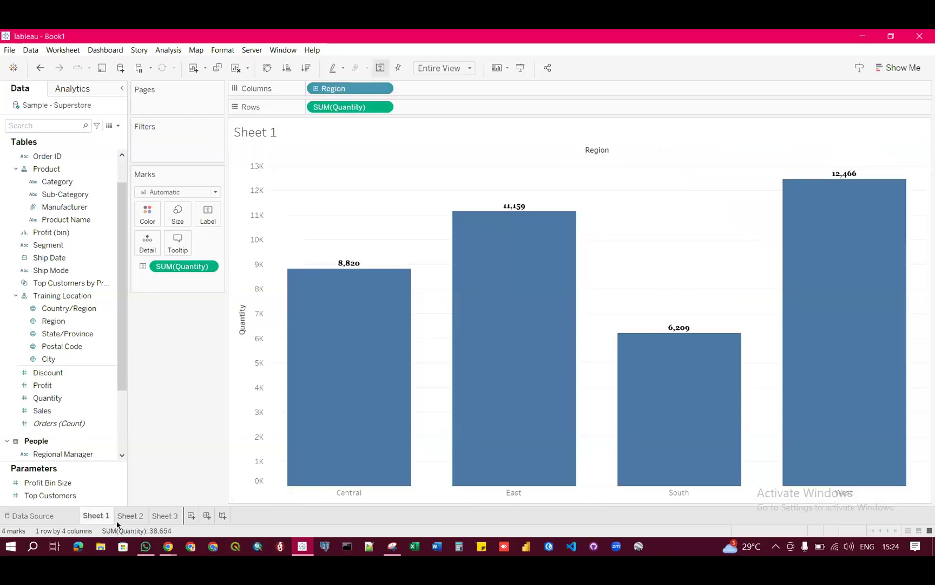
{"action": "mouse_move", "coordinate": [117, 523]}
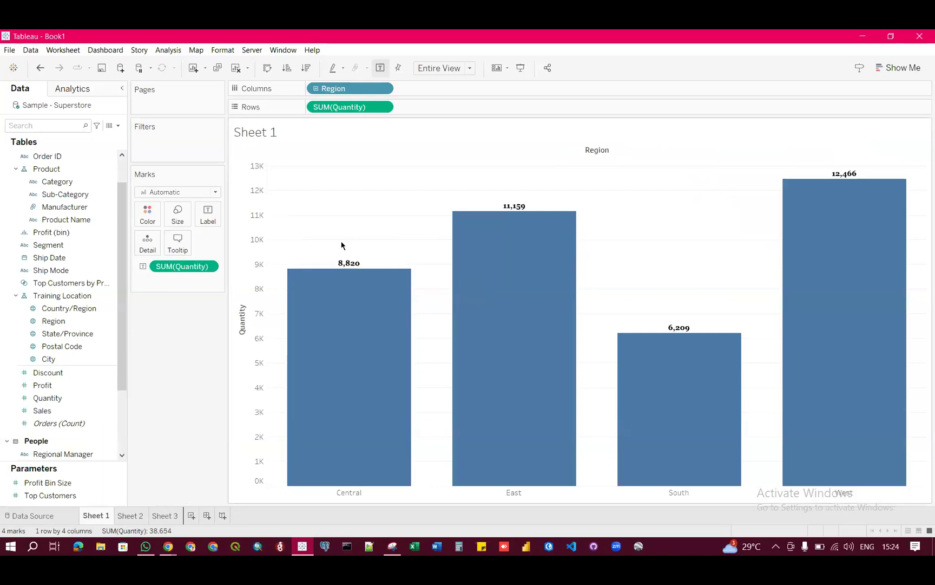
{"action": "double_click", "coordinate": [91, 516]}
{"action": "type", "text": "Qtty by Reg"}
{"action": "key", "text": "Return"}
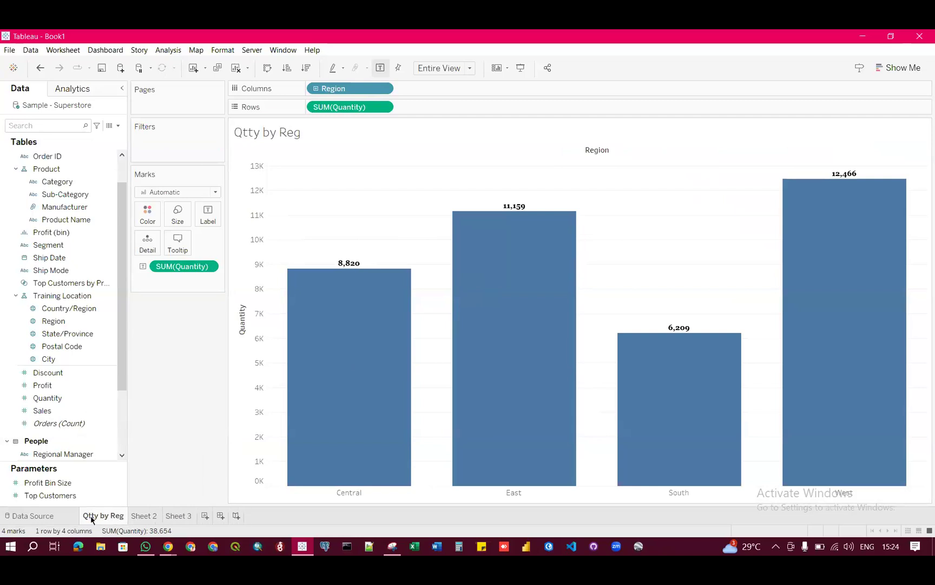
Rename Sheet 3, the sales map, to "Sal by State"
{"action": "left_click", "coordinate": [146, 516]}
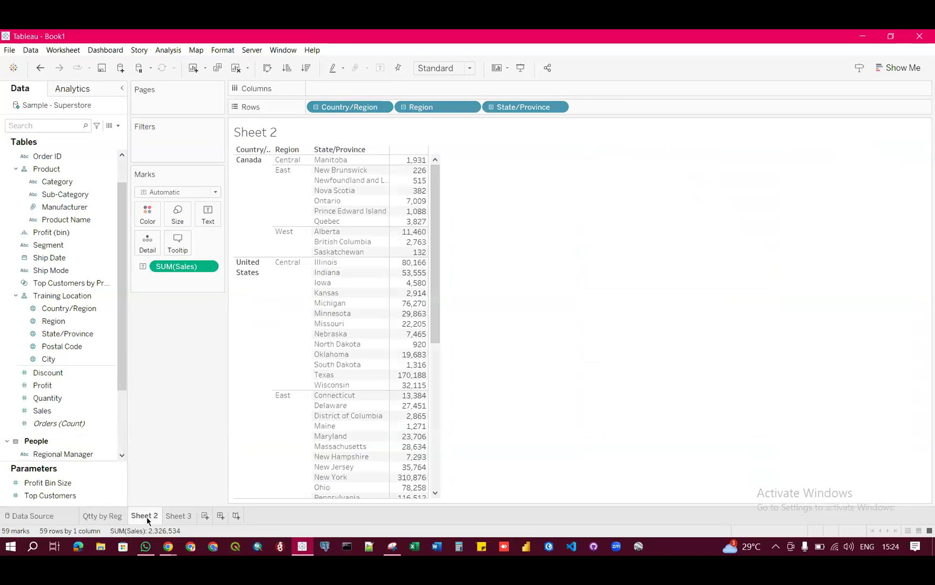
{"action": "left_click", "coordinate": [178, 516]}
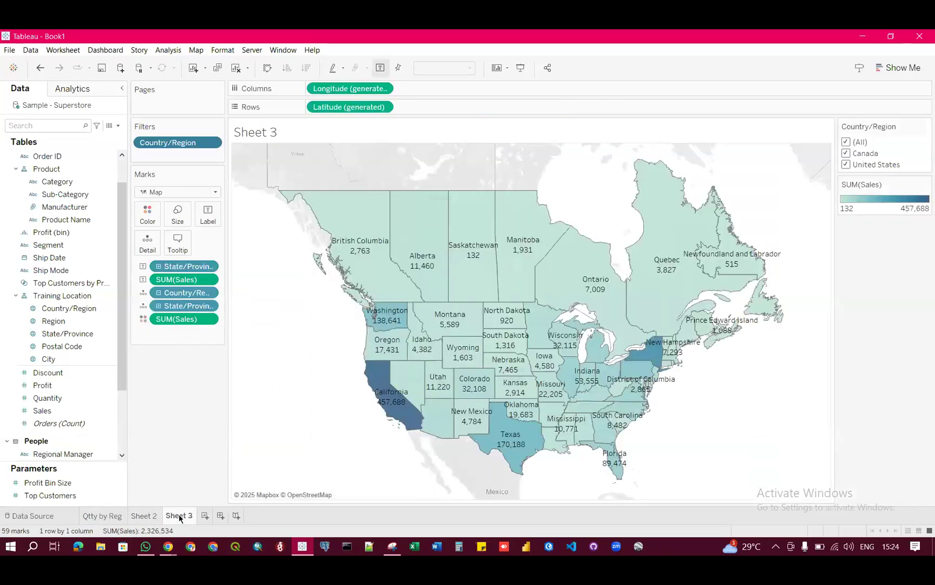
{"action": "double_click", "coordinate": [179, 516]}
{"action": "type", "text": "Sal by State"}
{"action": "key", "text": "Return"}
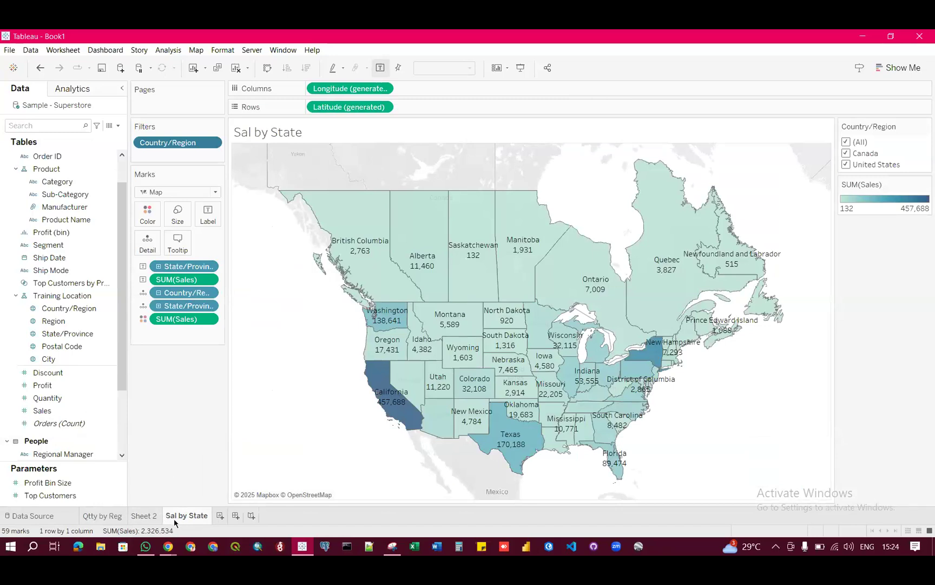
Reorder the worksheets so "Sal by State" directly follows "Qtty by Reg", and add a new blank worksheet
{"action": "left_click_drag", "start_coordinate": [155, 521], "coordinate": [132, 520]}
{"action": "left_click", "coordinate": [118, 521]}
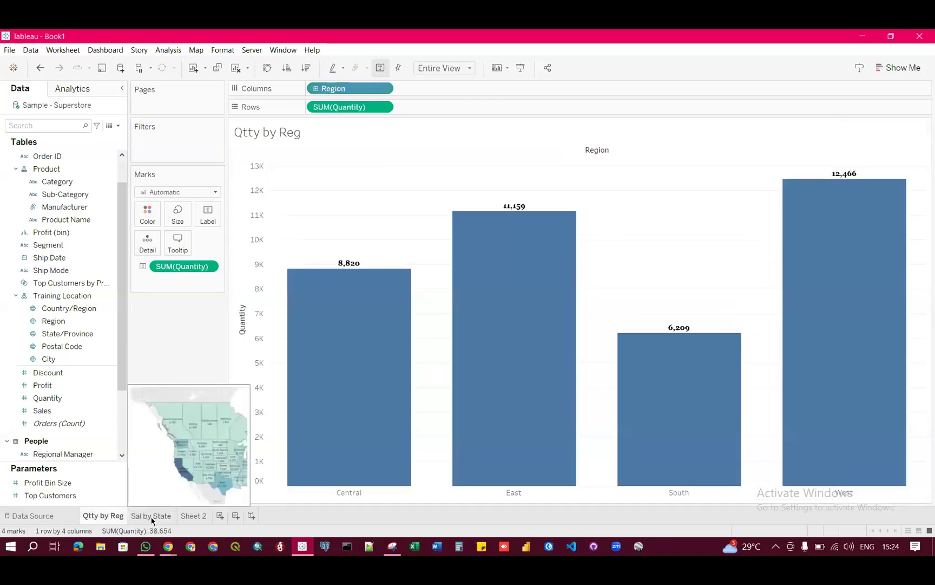
{"action": "left_click", "coordinate": [154, 519]}
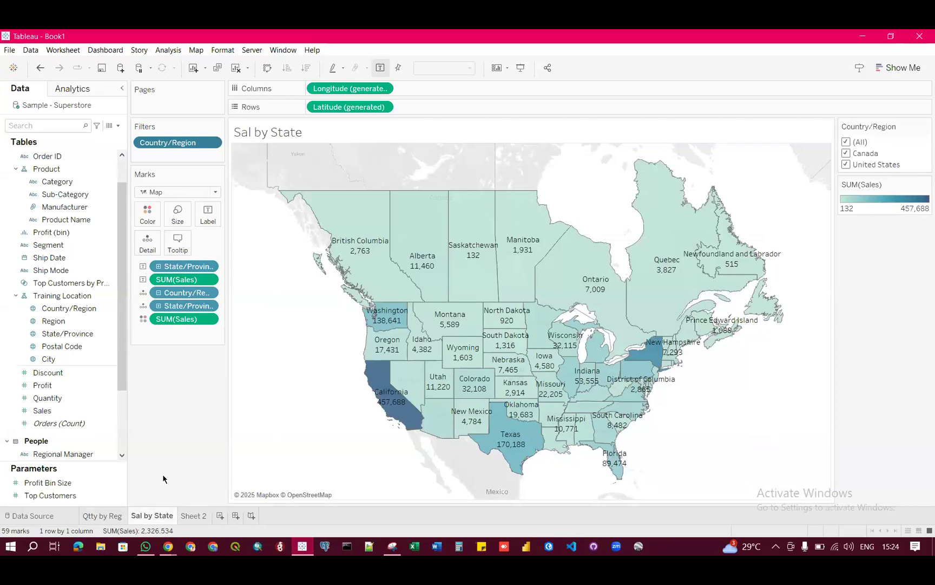
{"action": "left_click", "coordinate": [220, 516]}
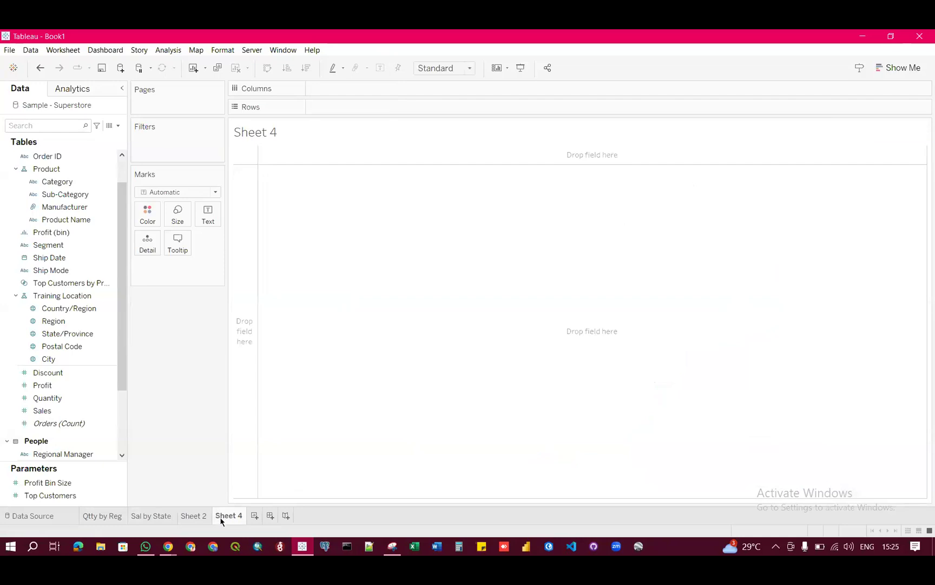
Clear the entire sales table from Sheet 2, demonstrating undo of the clearing before repeating it
{"action": "left_click", "coordinate": [194, 516]}
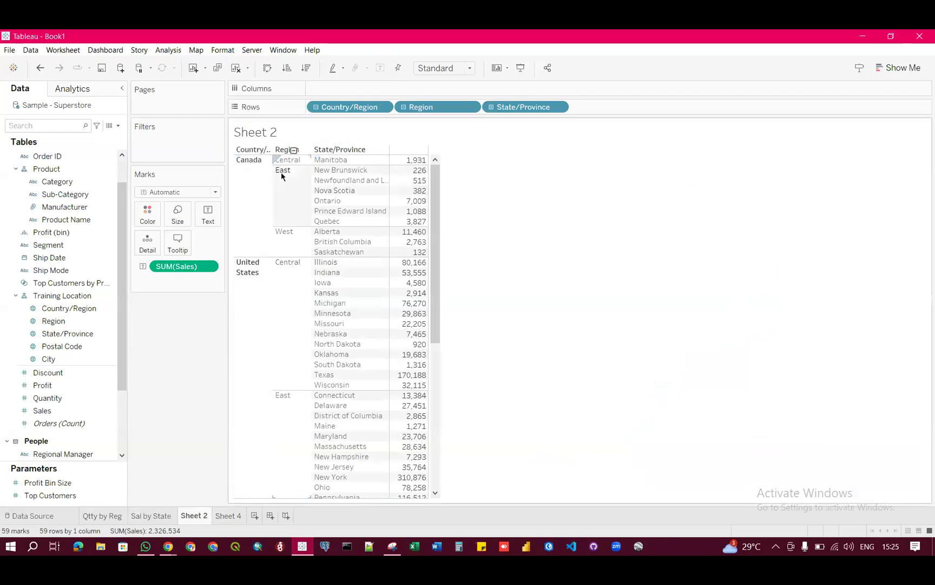
{"action": "left_click", "coordinate": [236, 68]}
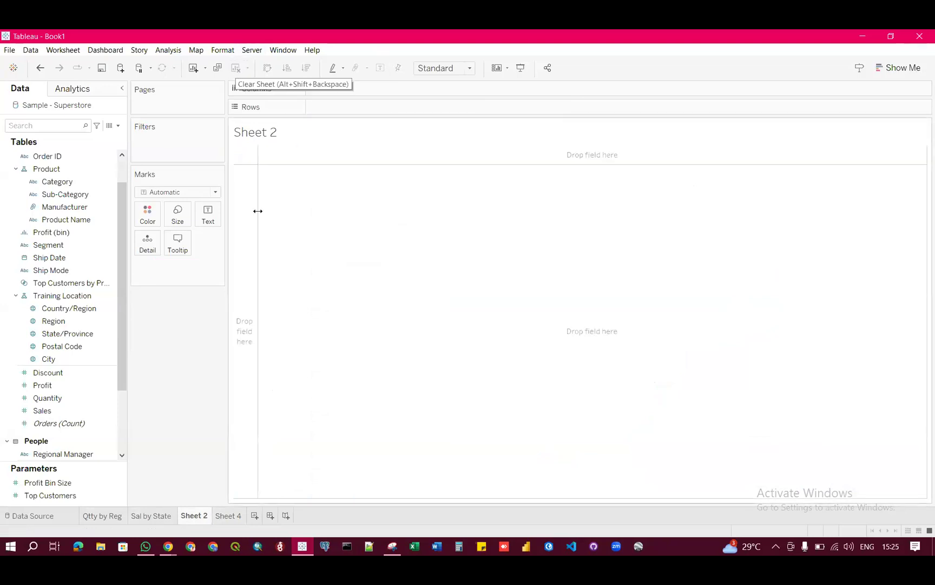
{"action": "key", "text": "ctrl+z"}
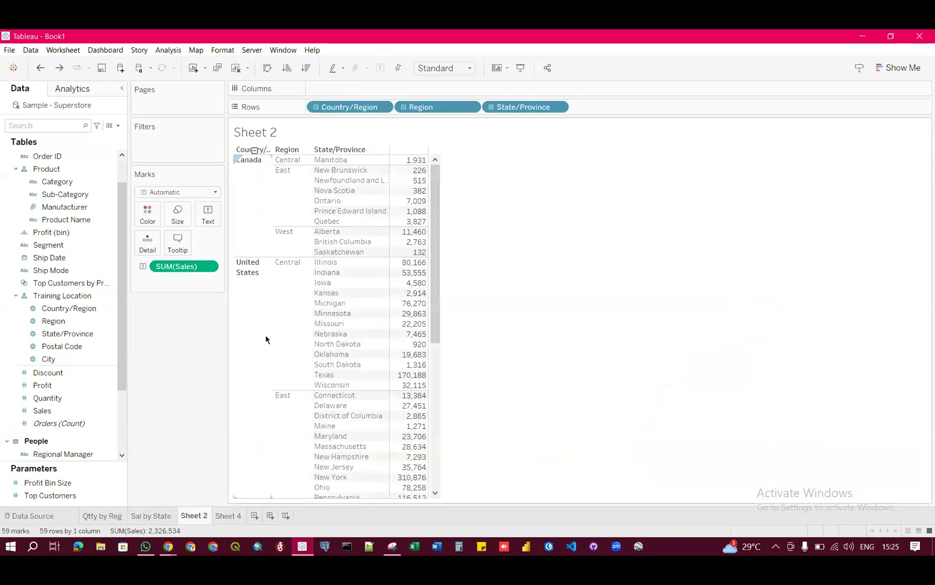
{"action": "left_click", "coordinate": [236, 68]}
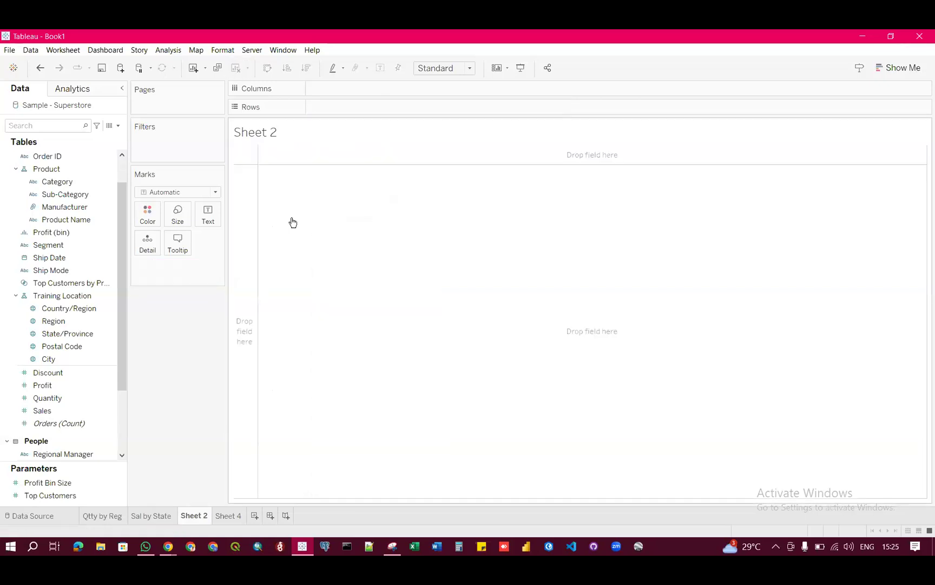
{"action": "key", "text": "ctrl+z"}
{"action": "left_click", "coordinate": [236, 68]}
{"action": "left_click", "coordinate": [78, 286]}
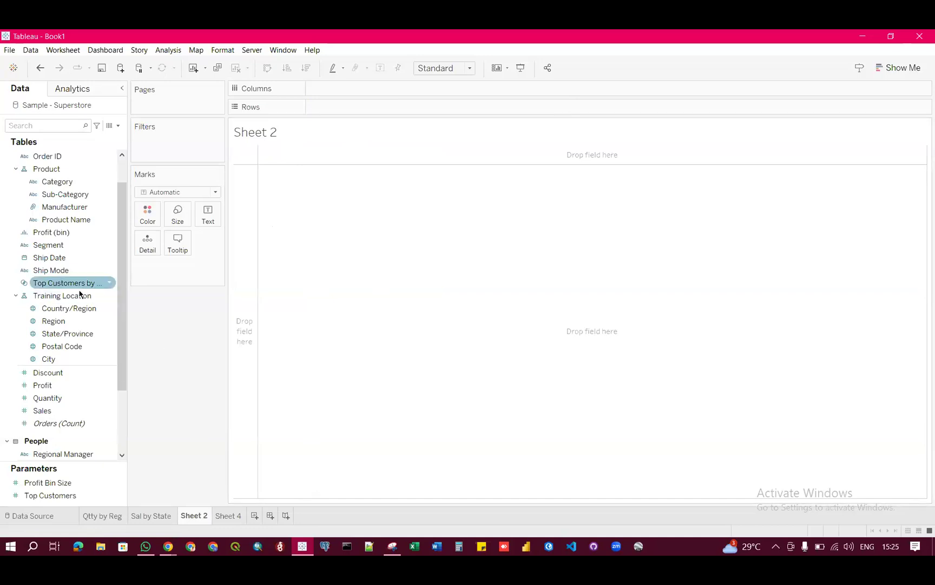
{"action": "scroll", "coordinate": [82, 306], "scroll_direction": "up", "scroll_amount": 1}
{"action": "left_click", "coordinate": [85, 298]}
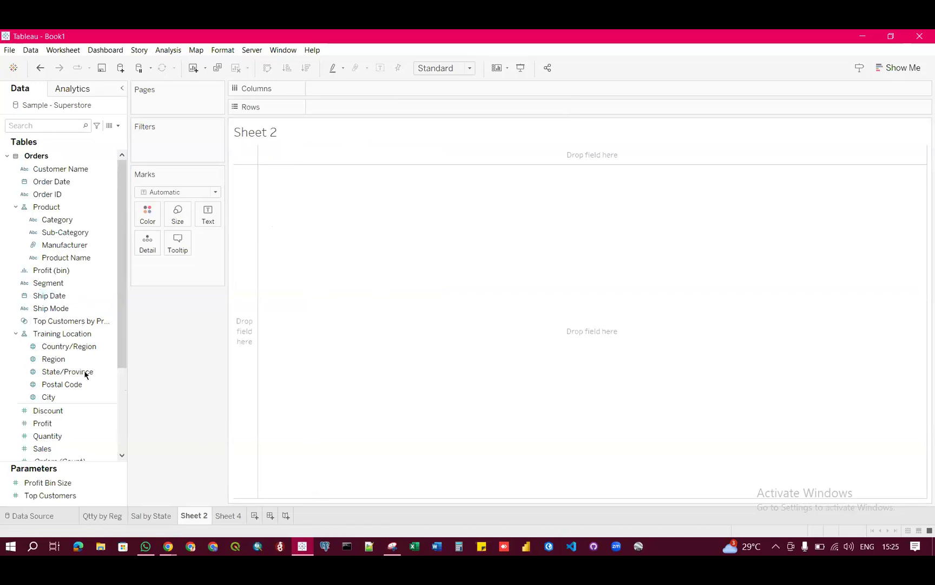
{"action": "scroll", "coordinate": [84, 422], "scroll_direction": "down", "scroll_amount": 2}
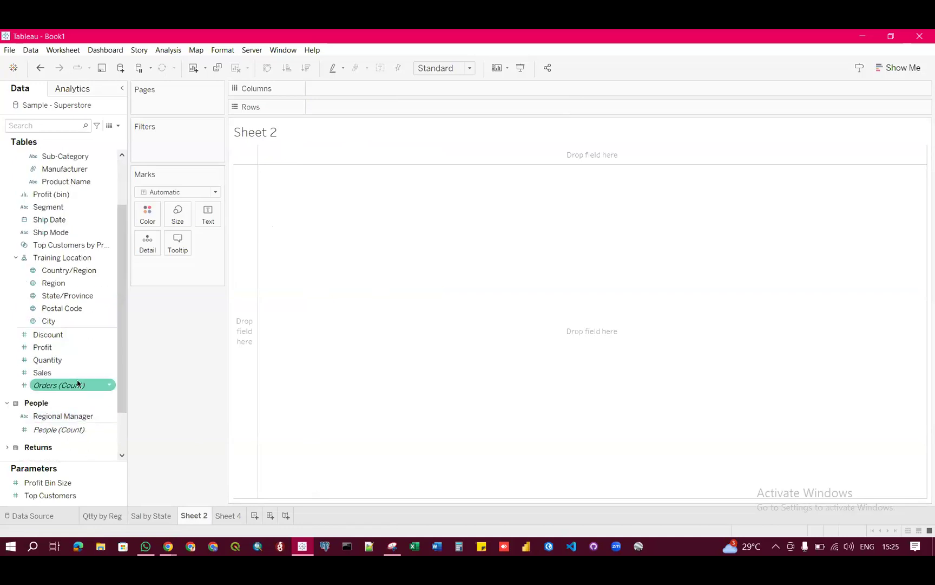
Examine the fields of the Orders, People and Returns tables, leaving only Orders expanded
{"action": "scroll", "coordinate": [81, 384], "scroll_direction": "up", "scroll_amount": 2}
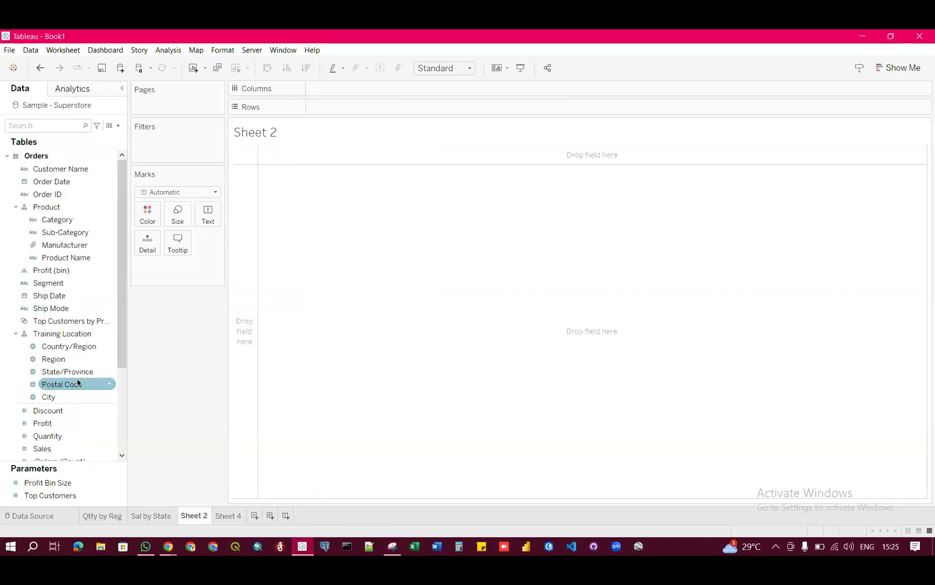
{"action": "left_click", "coordinate": [7, 156]}
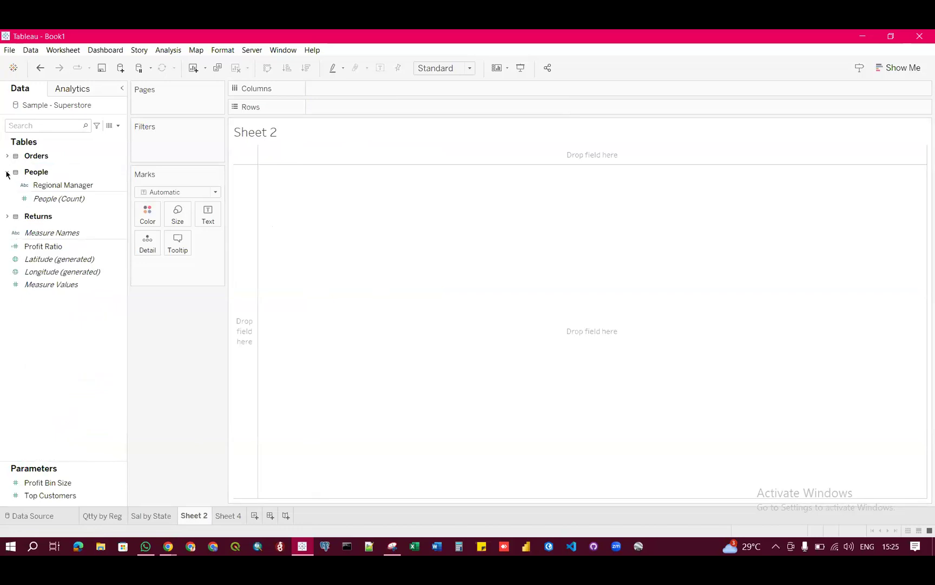
{"action": "left_click", "coordinate": [7, 172]}
{"action": "left_click", "coordinate": [7, 216]}
{"action": "left_click", "coordinate": [7, 216]}
{"action": "left_click", "coordinate": [6, 172]}
{"action": "left_click", "coordinate": [7, 156]}
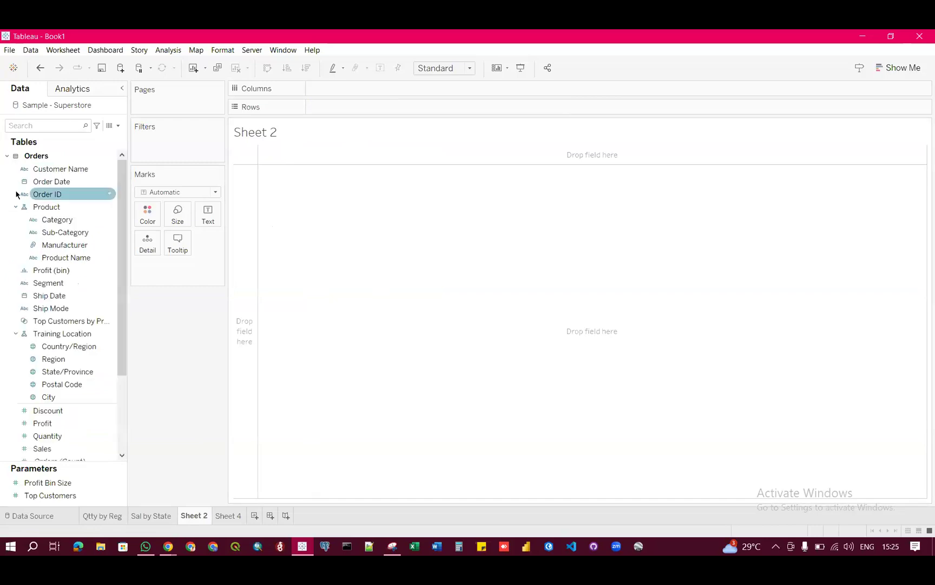
{"action": "scroll", "coordinate": [80, 349], "scroll_direction": "down", "scroll_amount": 1}
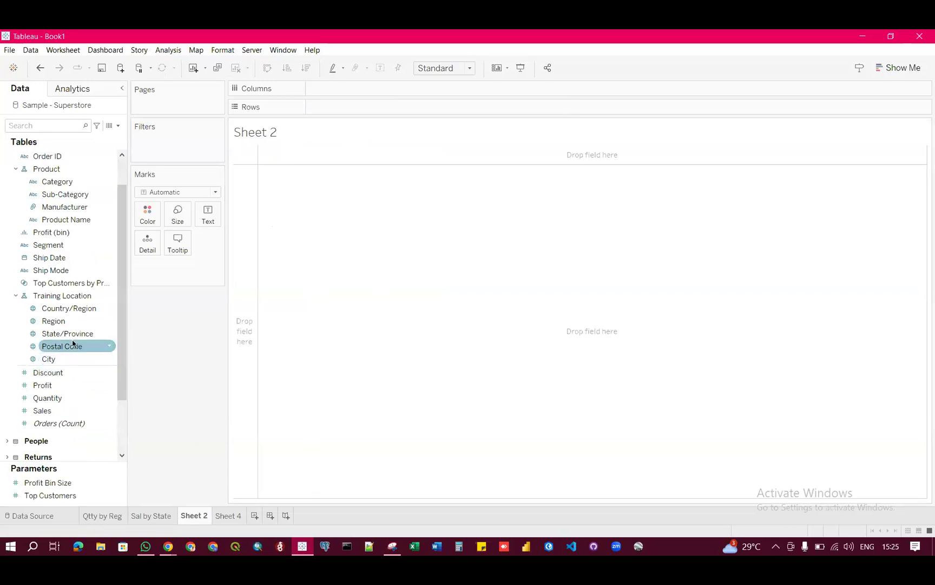
{"action": "scroll", "coordinate": [73, 343], "scroll_direction": "up", "scroll_amount": 1}
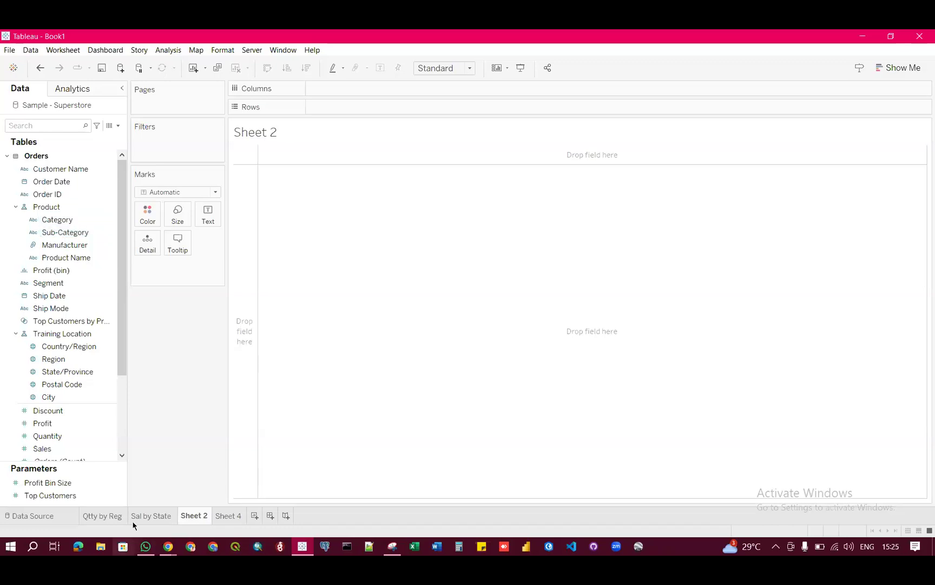
Review the "Qtty by Reg" and "Sal by State" sheets, and look over the available Orders fields on Sheet 2
{"action": "left_click", "coordinate": [100, 517]}
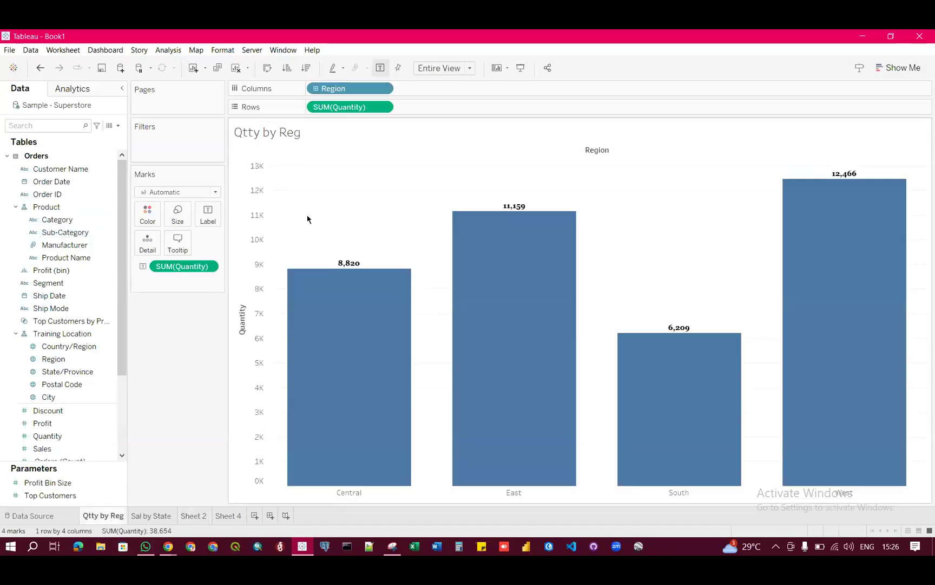
{"action": "left_click", "coordinate": [162, 517]}
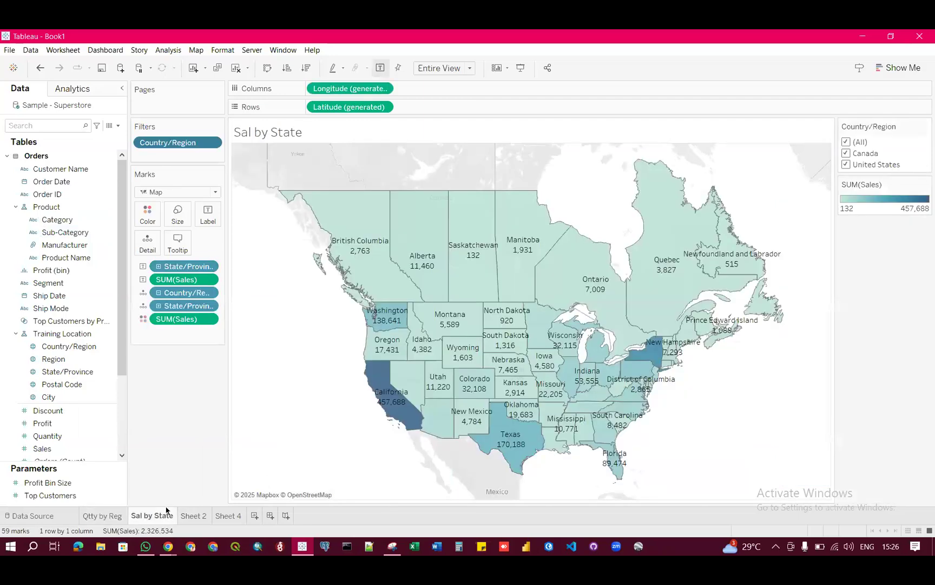
{"action": "left_click", "coordinate": [196, 517]}
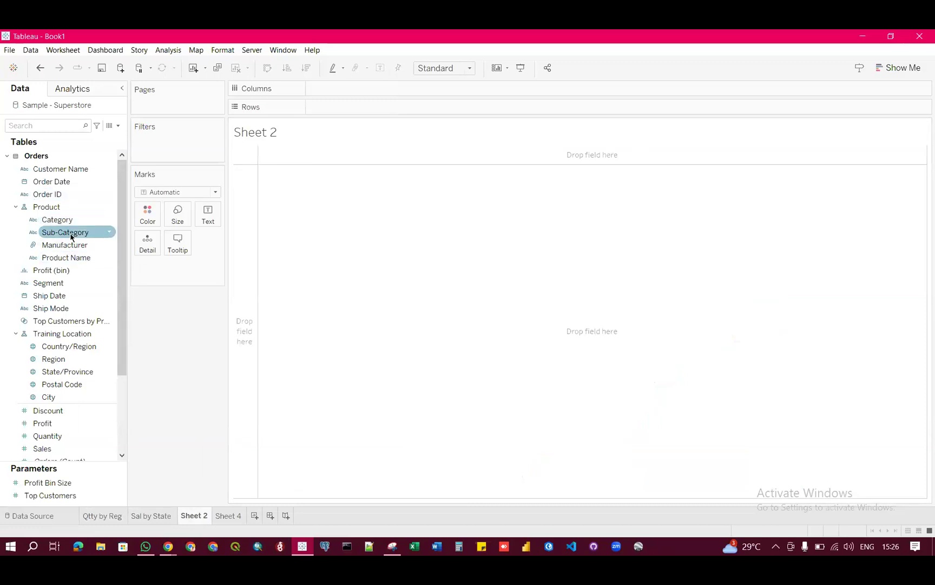
{"action": "scroll", "coordinate": [72, 352], "scroll_direction": "down", "scroll_amount": 2}
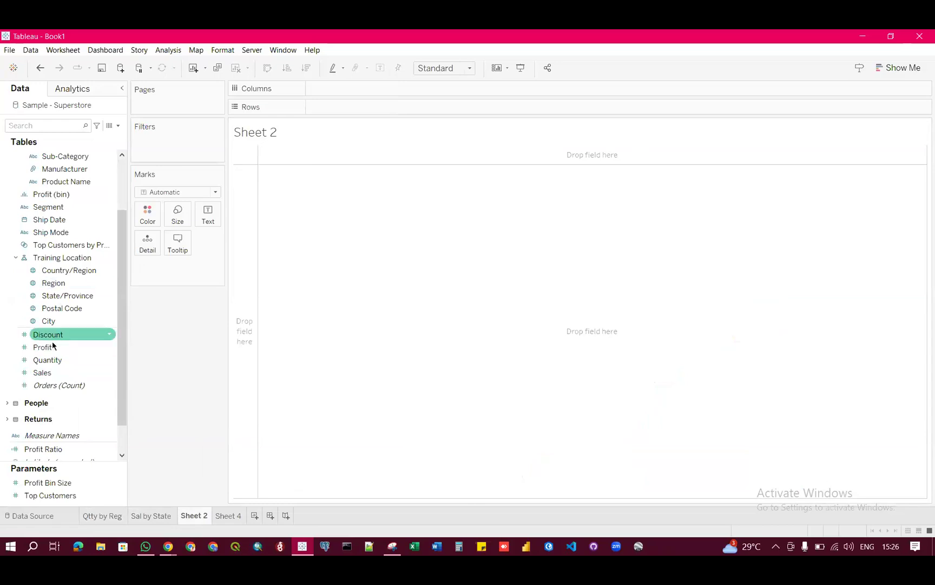
{"action": "left_click", "coordinate": [68, 282]}
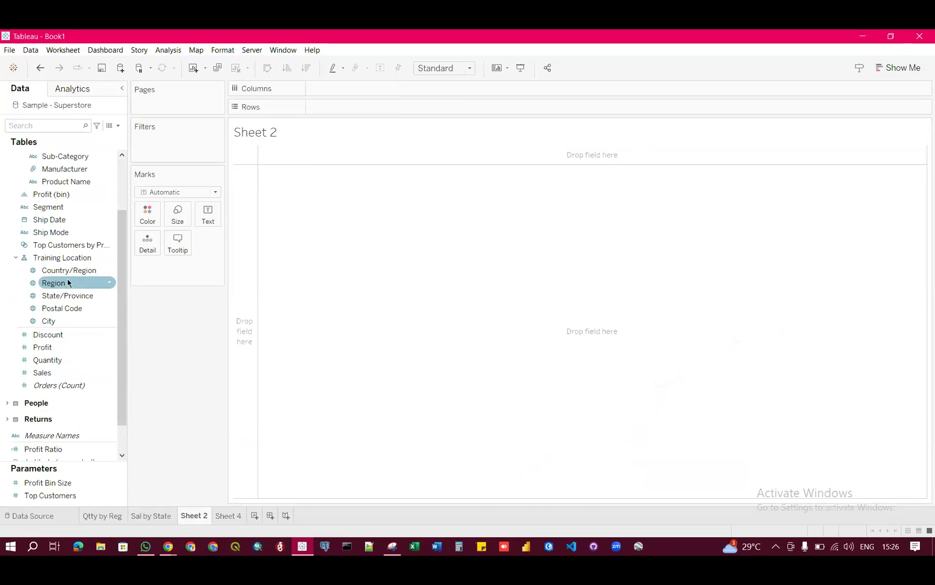
{"action": "left_click", "coordinate": [71, 385]}
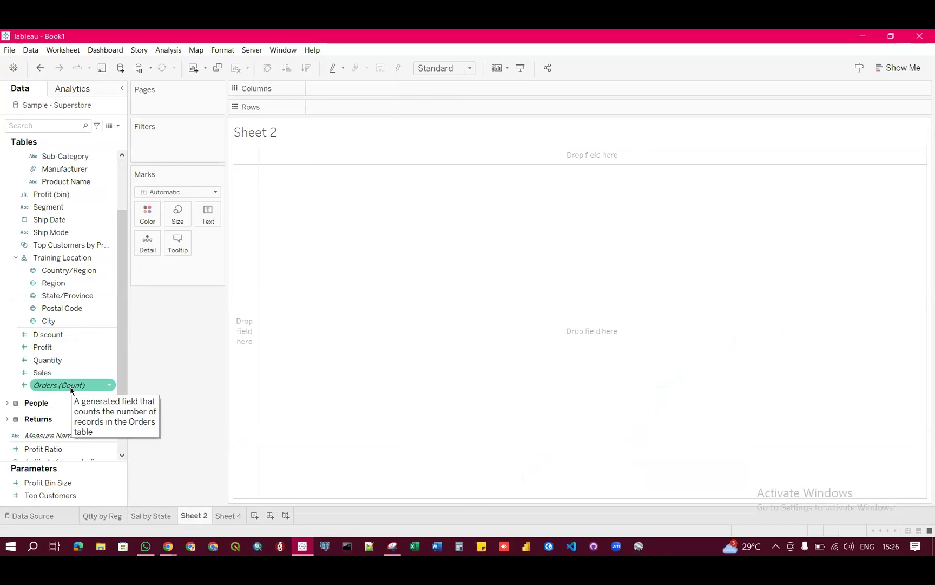
{"action": "scroll", "coordinate": [80, 309], "scroll_direction": "up", "scroll_amount": 3}
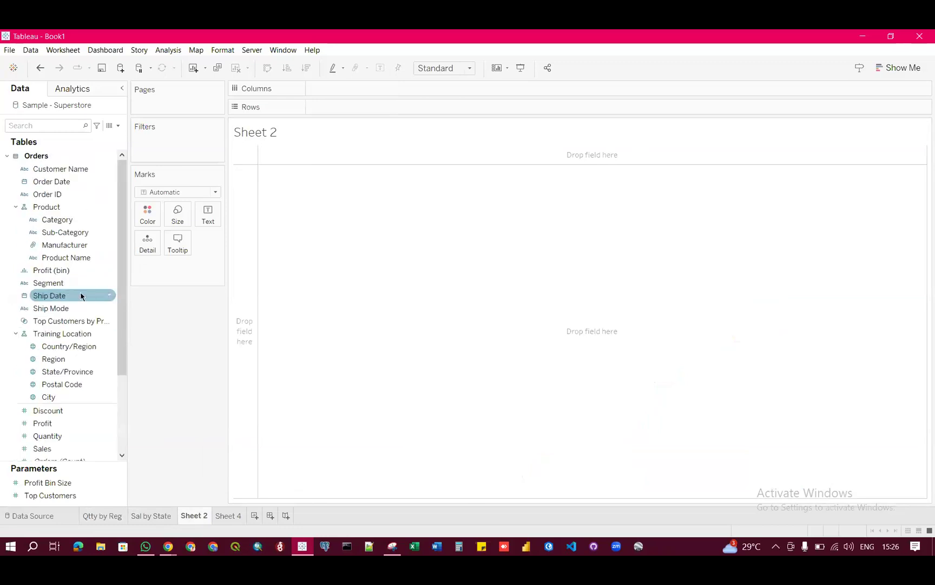
Switch to the Zoom meeting in Chrome to check its chat, and return to the Tableau workbook
{"action": "mouse_move", "coordinate": [168, 546]}
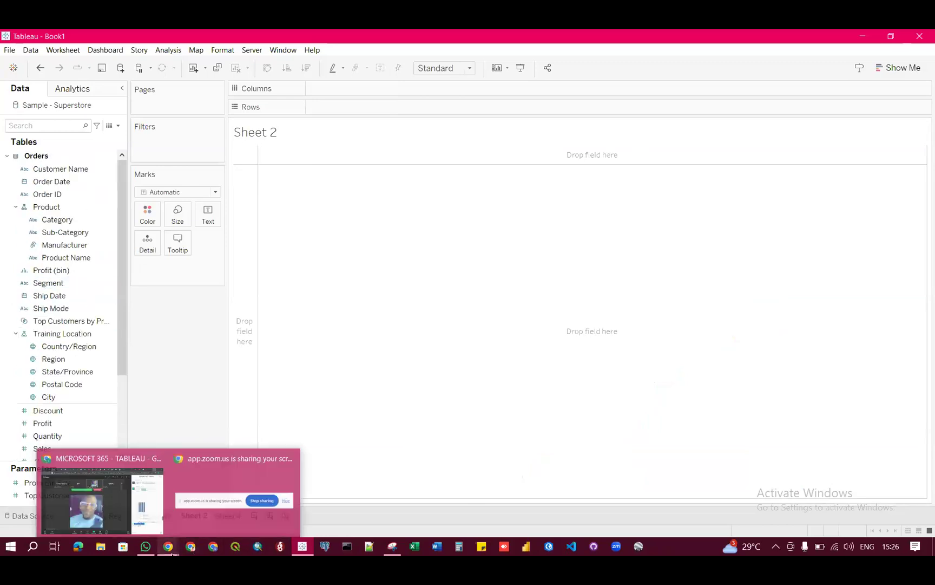
{"action": "left_click", "coordinate": [128, 509]}
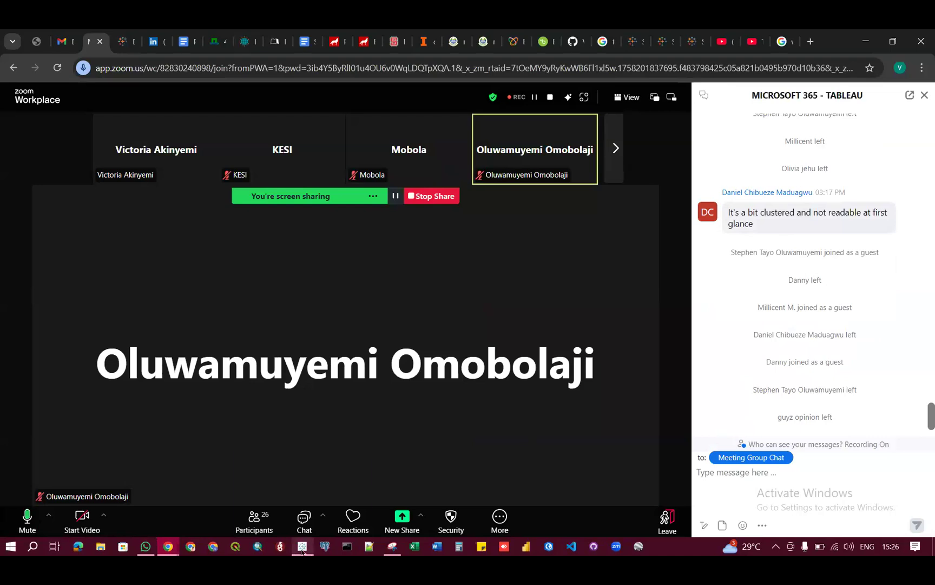
{"action": "mouse_move", "coordinate": [302, 548]}
{"action": "left_click", "coordinate": [309, 504]}
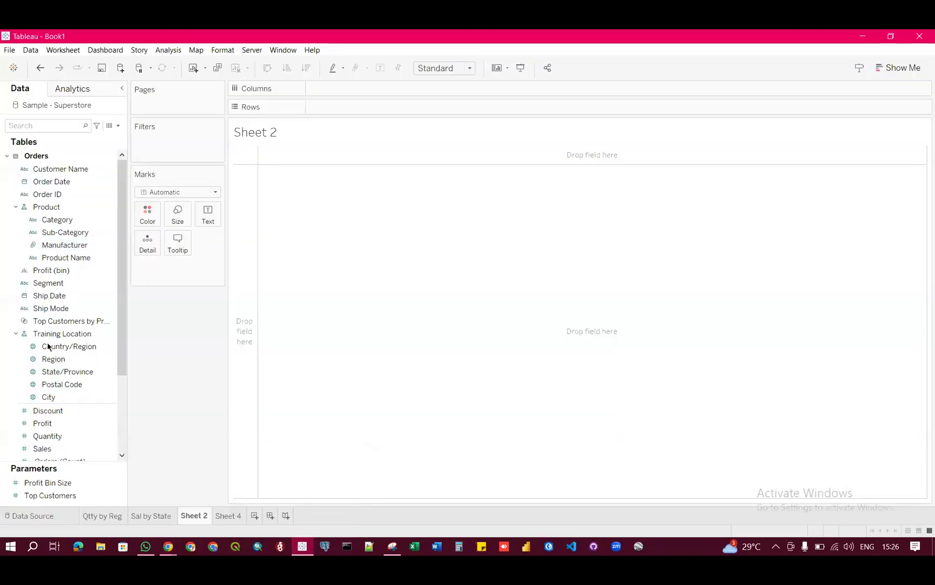
Look through the Orders dimensions and measures for a new Sheet 2 chart, considering Category and Ship Date
{"action": "scroll", "coordinate": [49, 348], "scroll_direction": "down", "scroll_amount": 3}
{"action": "scroll", "coordinate": [52, 399], "scroll_direction": "up", "scroll_amount": 2}
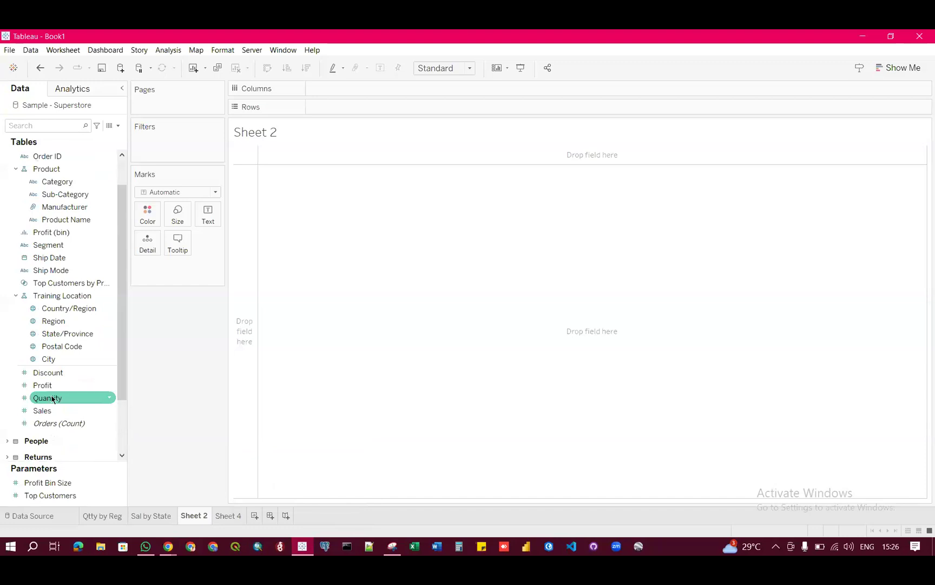
{"action": "scroll", "coordinate": [52, 399], "scroll_direction": "up", "scroll_amount": 1}
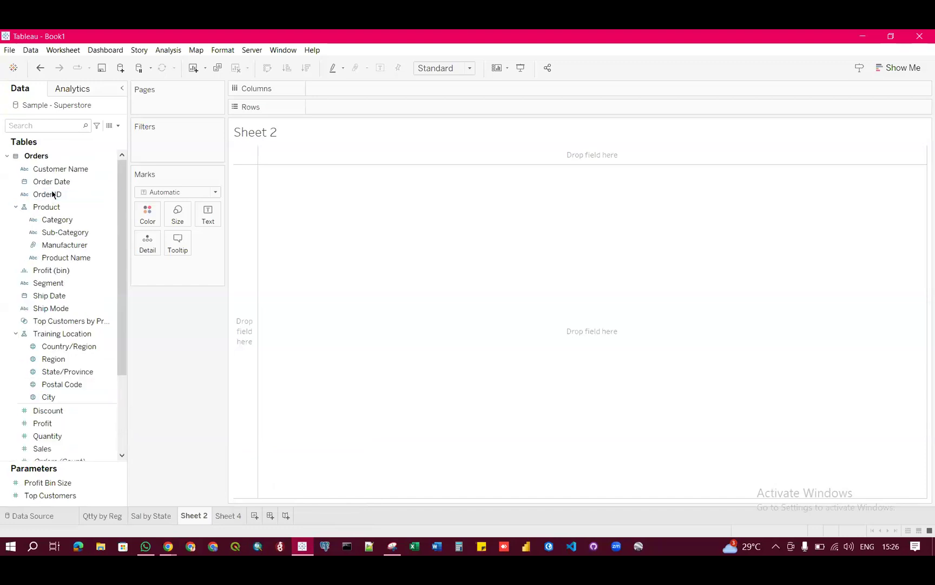
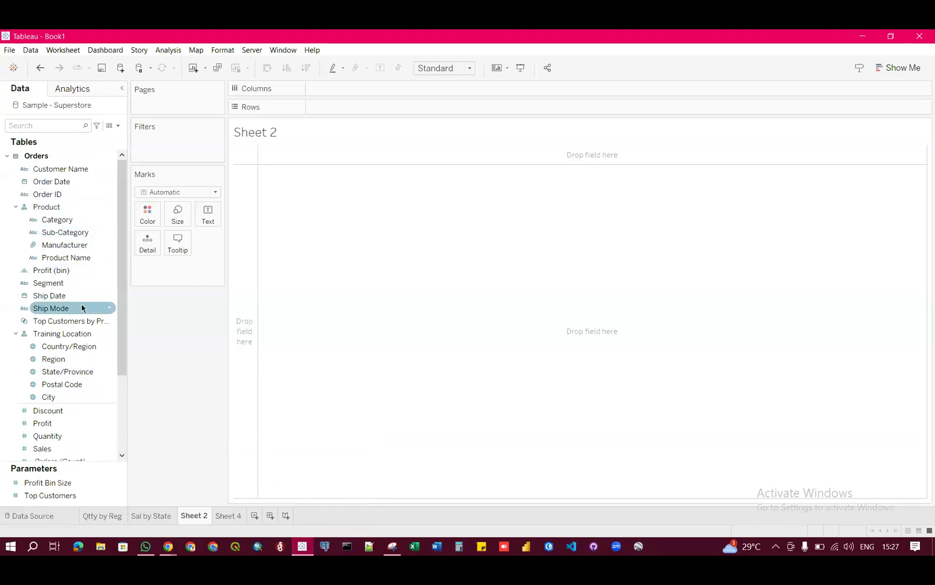
{"action": "left_click", "coordinate": [79, 223]}
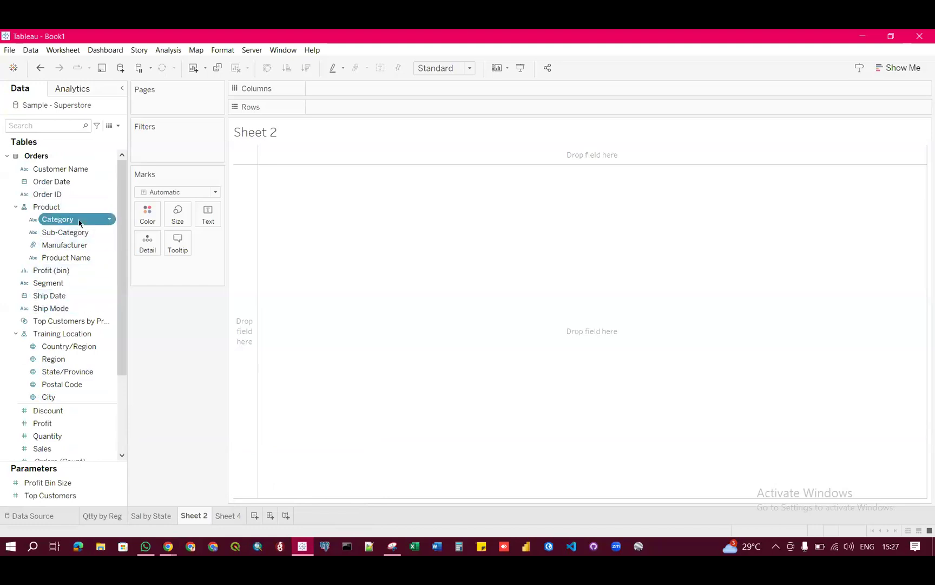
{"action": "scroll", "coordinate": [62, 349], "scroll_direction": "down", "scroll_amount": 1}
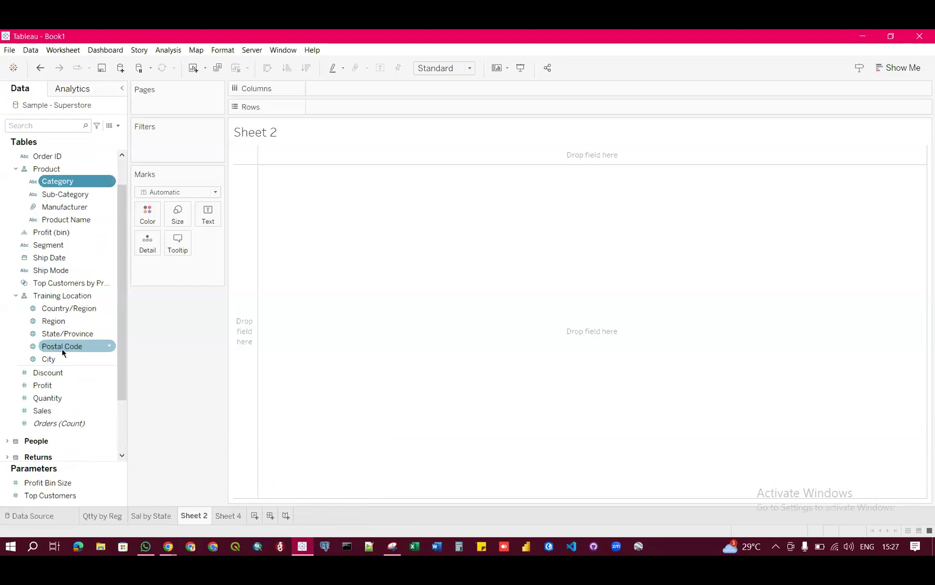
{"action": "left_click", "coordinate": [61, 259]}
{"action": "scroll", "coordinate": [68, 265], "scroll_direction": "up", "scroll_amount": 1}
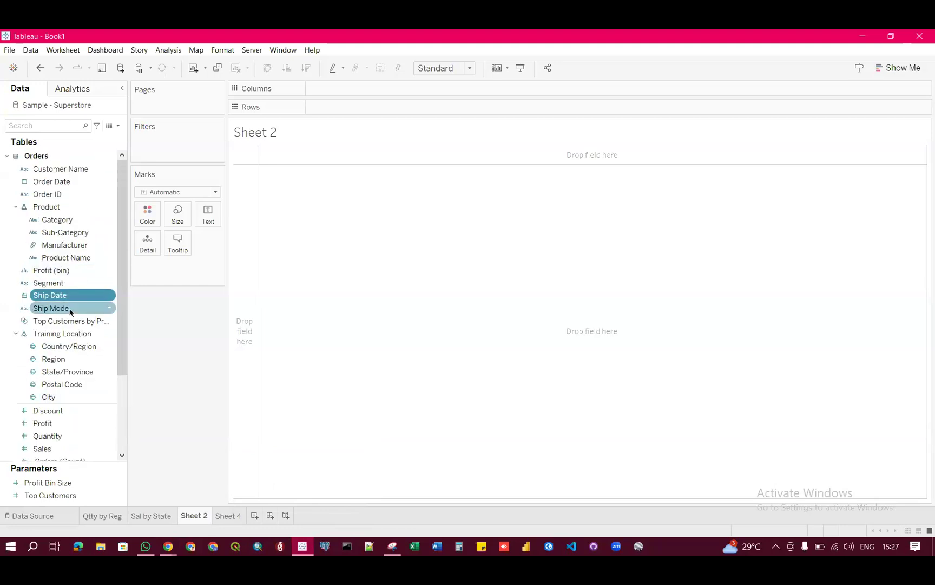
Demonstrate placing Category on the rows of Sheet 2 and removing it, doing so twice
{"action": "left_click", "coordinate": [72, 220]}
{"action": "double_click", "coordinate": [72, 220]}
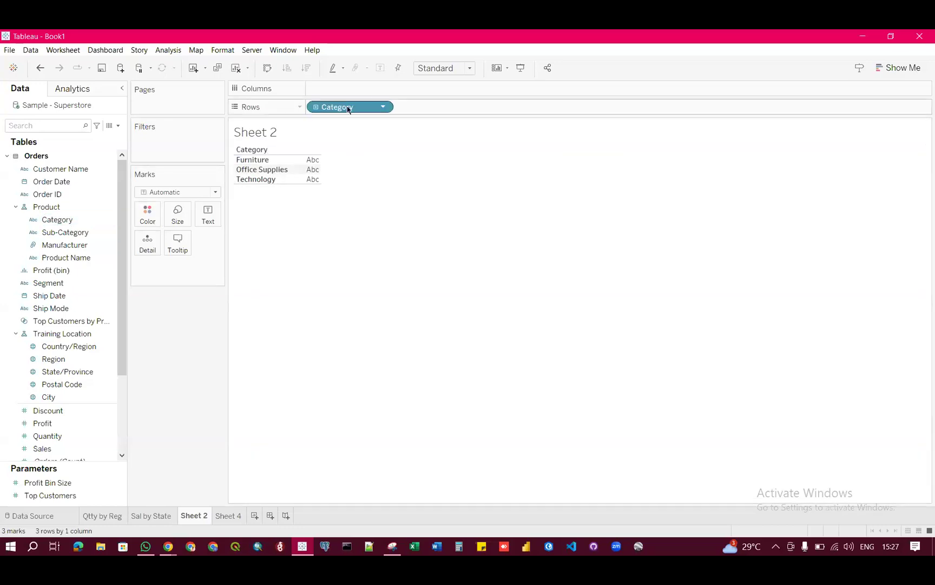
{"action": "left_click_drag", "start_coordinate": [360, 108], "coordinate": [167, 337]}
{"action": "mouse_move", "coordinate": [58, 220]}
{"action": "left_mouse_down"}
{"action": "mouse_move", "coordinate": [370, 119]}
{"action": "mouse_move", "coordinate": [344, 108]}
{"action": "left_mouse_up"}
{"action": "left_click_drag", "start_coordinate": [338, 110], "coordinate": [178, 327]}
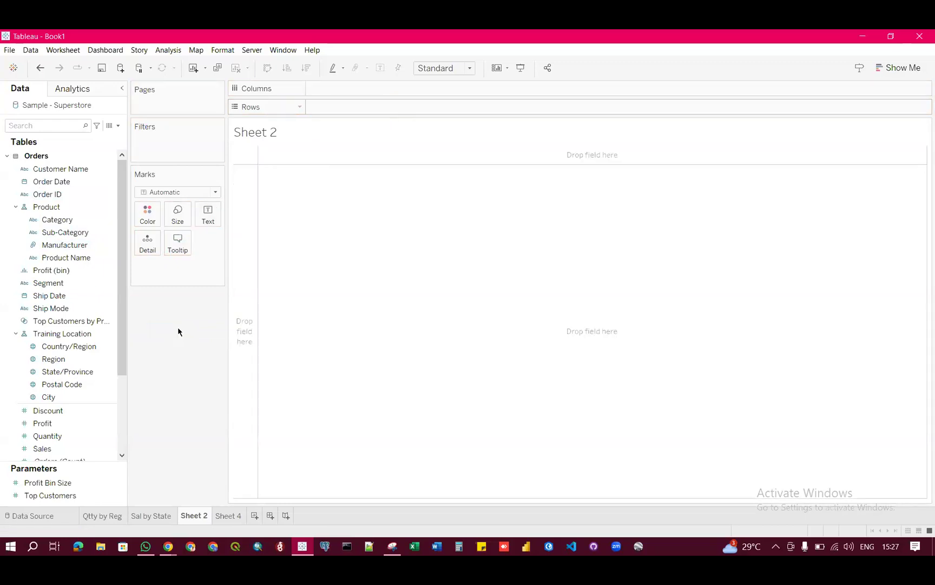
Check the use of Region in the "Qtty by Reg" sheet and return to Sheet 2
{"action": "left_click", "coordinate": [103, 516]}
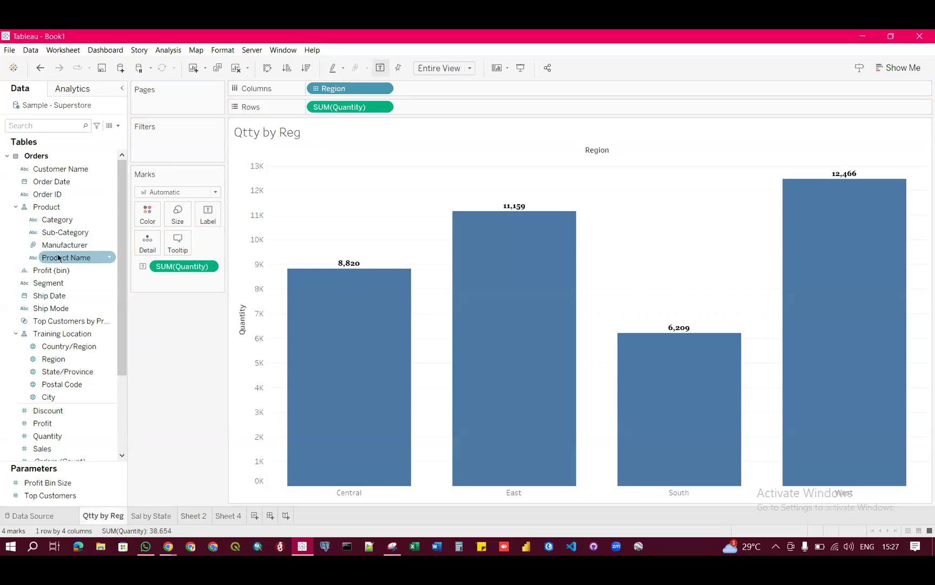
{"action": "left_click", "coordinate": [58, 360]}
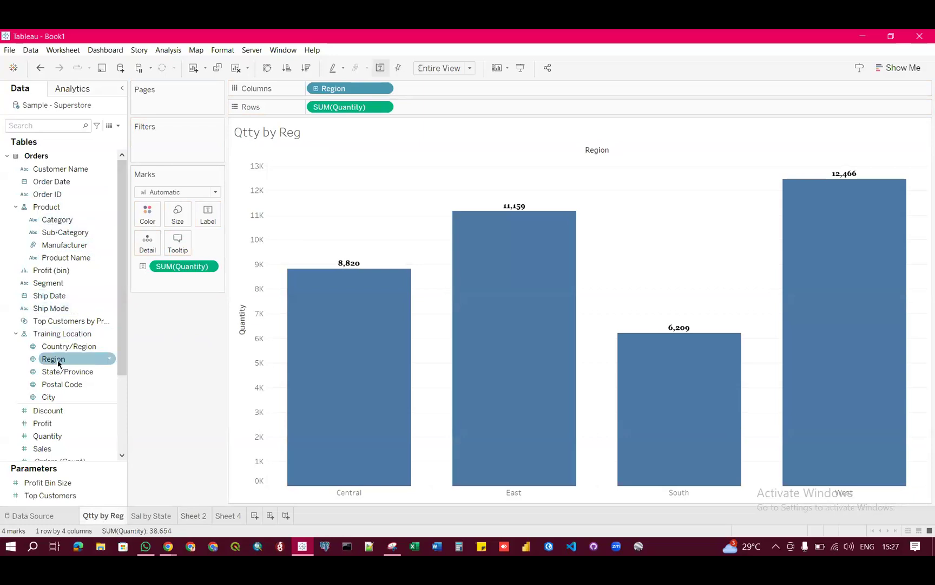
{"action": "left_click", "coordinate": [192, 515]}
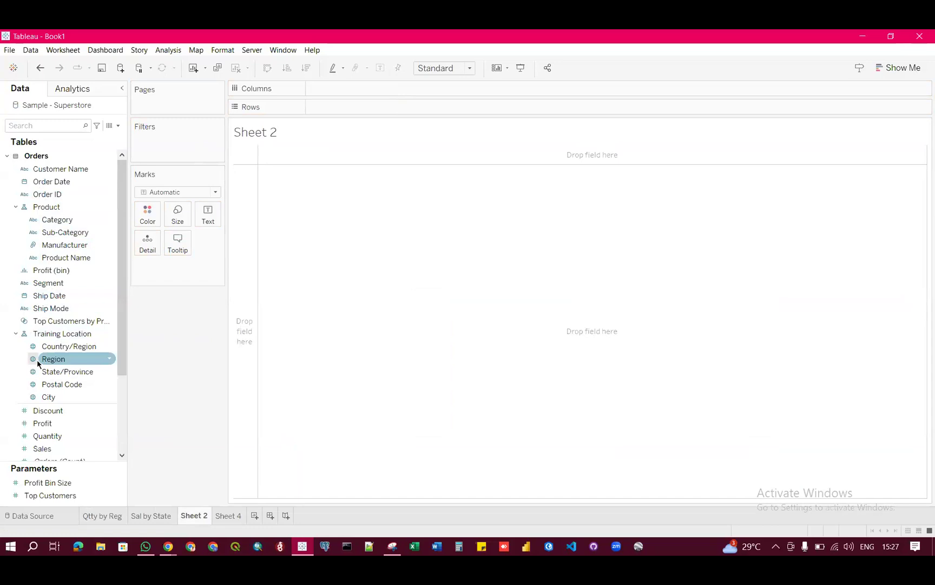
Try Region on Sheet 2, first in the view and again on the rows, and clear the sheet
{"action": "left_click_drag", "start_coordinate": [58, 360], "coordinate": [272, 232]}
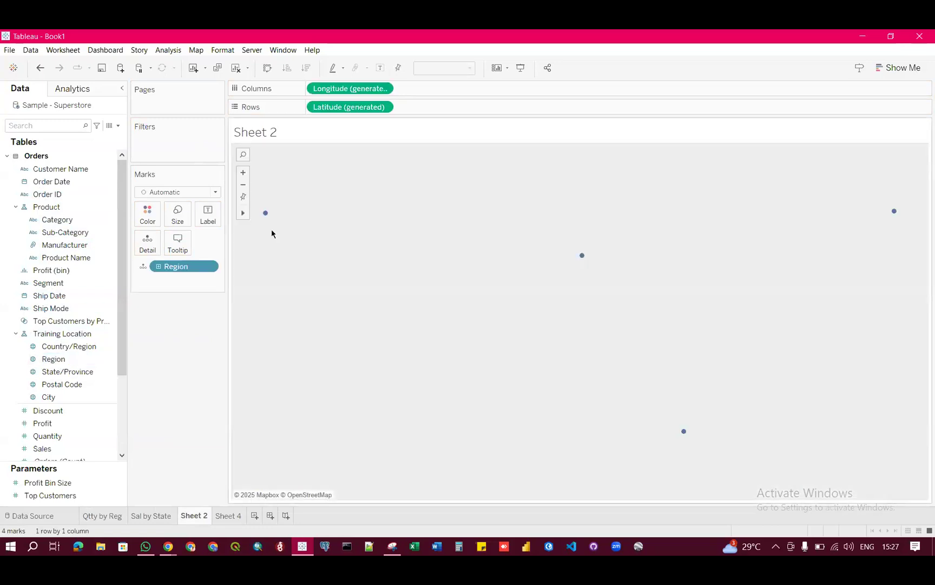
{"action": "left_click_drag", "start_coordinate": [57, 220], "coordinate": [195, 334]}
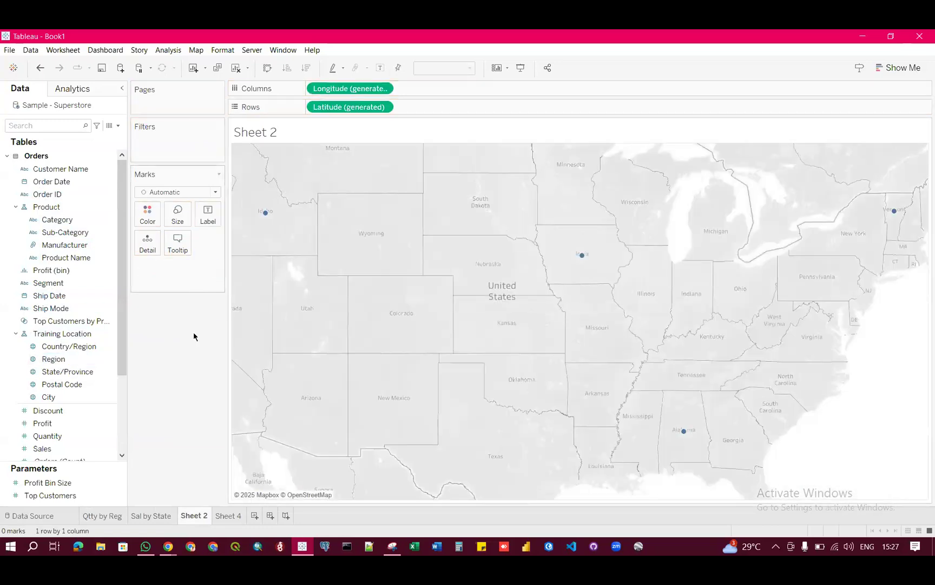
{"action": "left_click", "coordinate": [239, 68]}
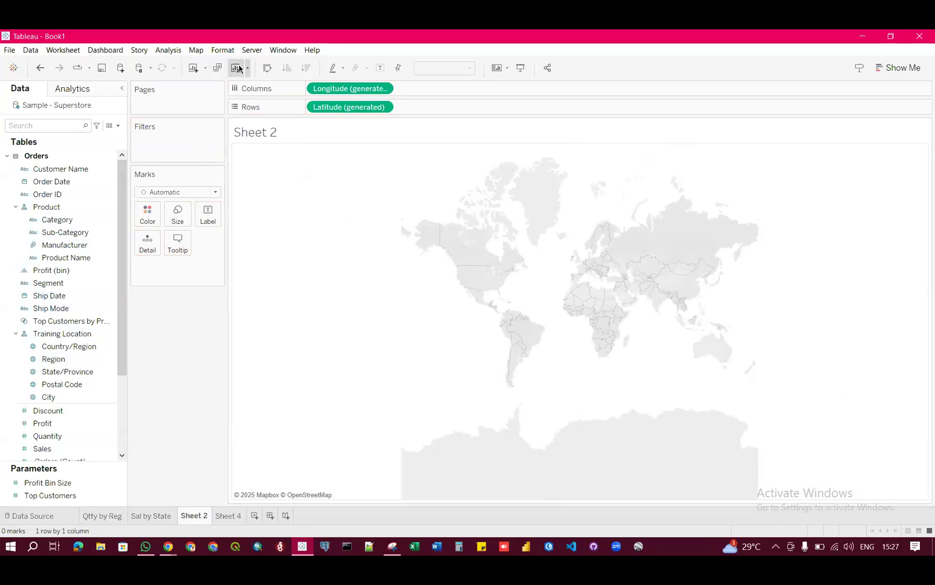
{"action": "left_click_drag", "start_coordinate": [58, 360], "coordinate": [338, 105]}
{"action": "left_click", "coordinate": [236, 68]}
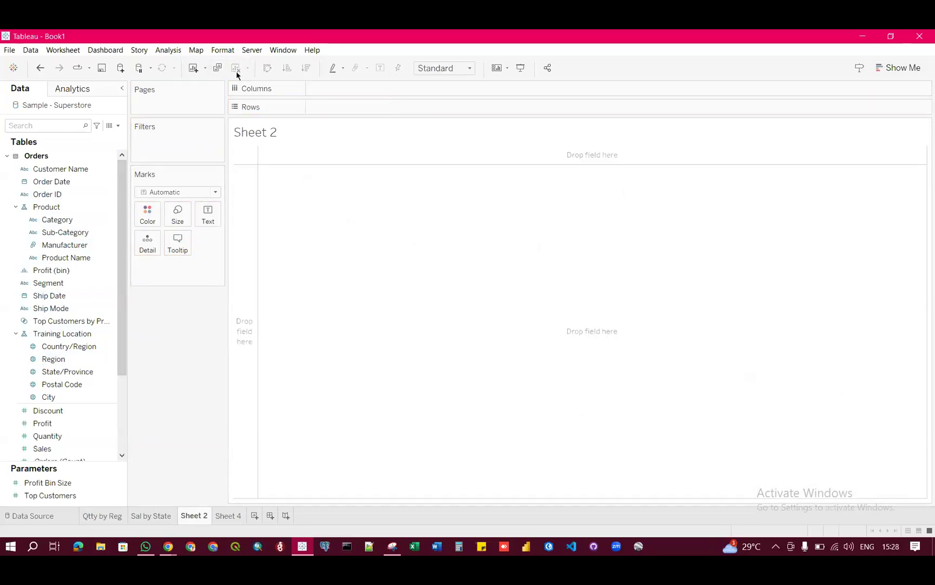
Build a Sheet 2 table with Category on rows and Ship Date years on columns, expanded to quarters
{"action": "left_click", "coordinate": [96, 378]}
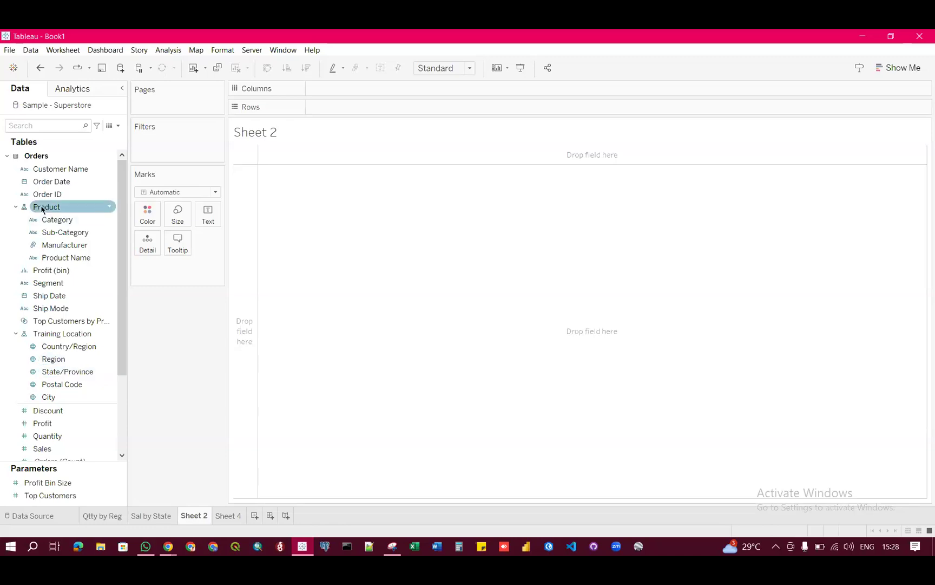
{"action": "double_click", "coordinate": [56, 220]}
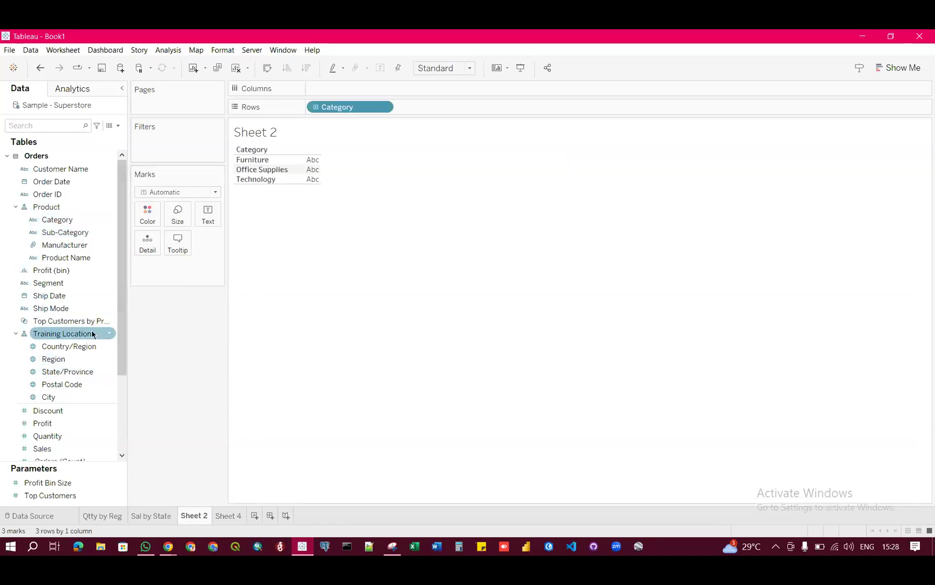
{"action": "left_click", "coordinate": [72, 296]}
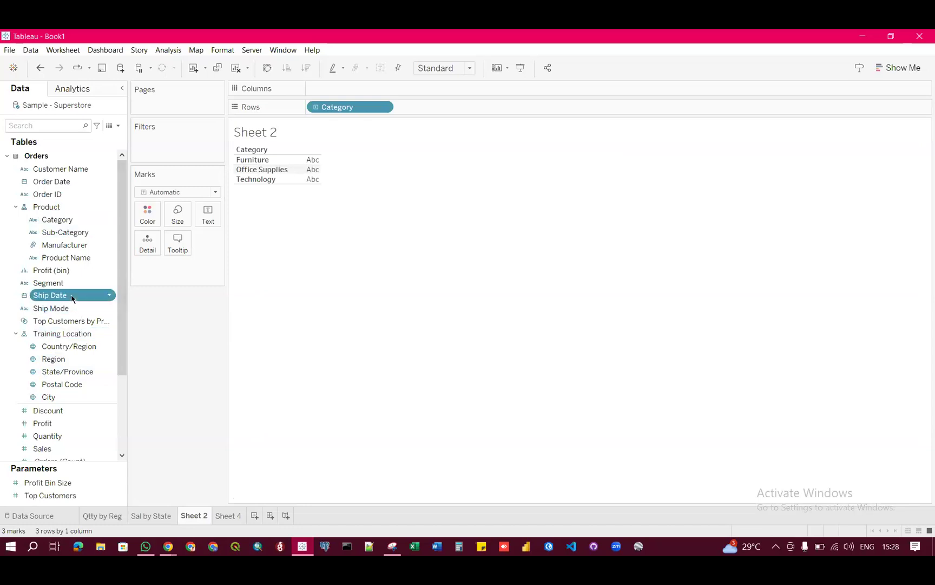
{"action": "double_click", "coordinate": [72, 296]}
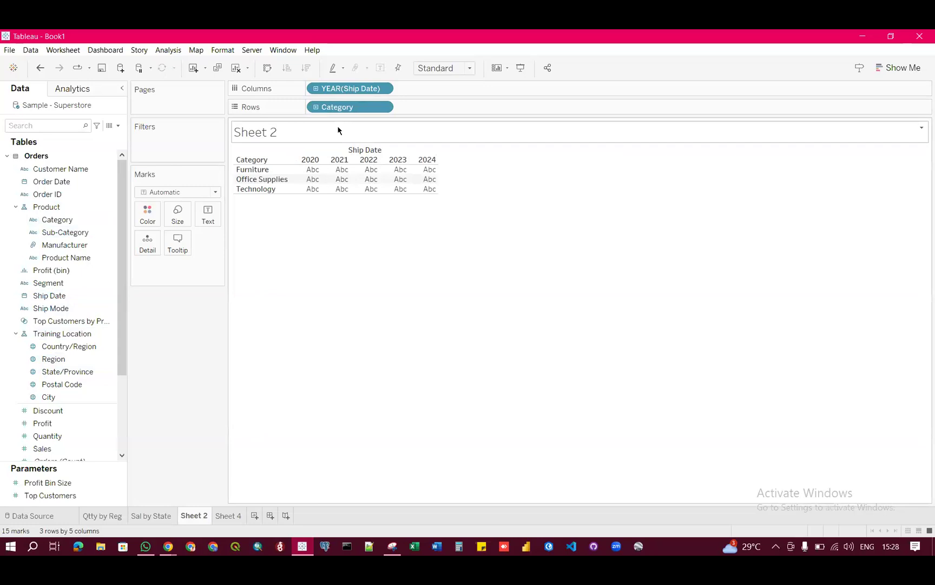
{"action": "left_click", "coordinate": [317, 90]}
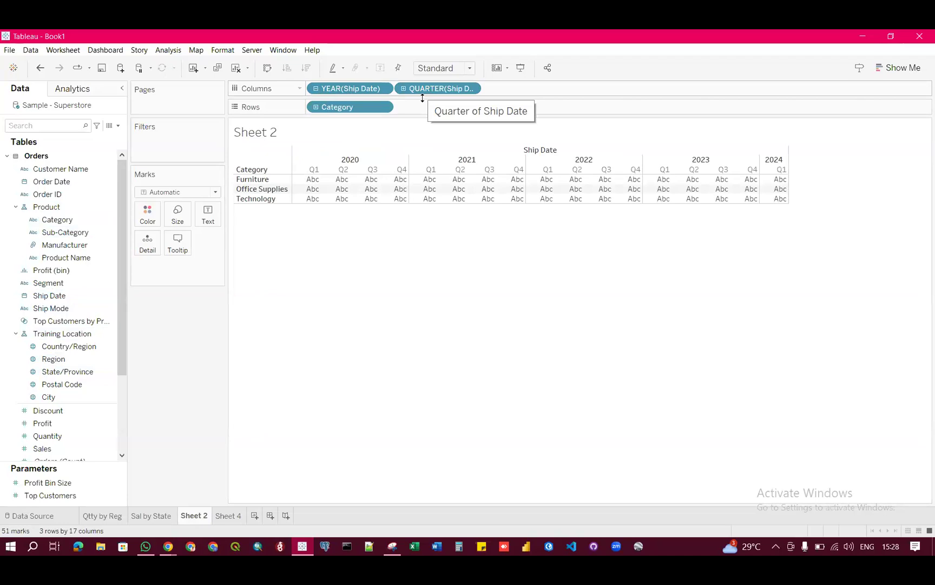
Demonstrate drilling Ship Date down to months and days on the columns, and collapse it back to quarters
{"action": "left_click", "coordinate": [403, 88]}
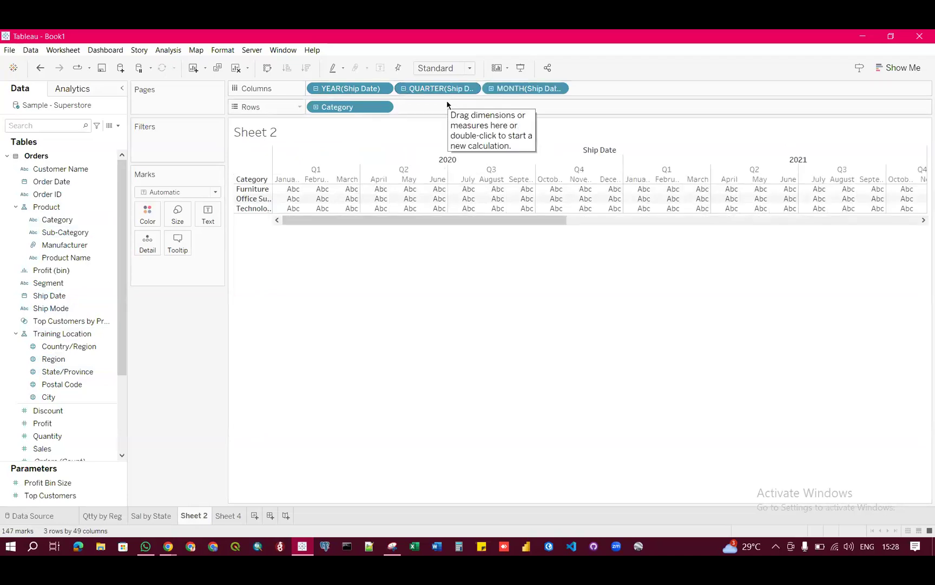
{"action": "left_click", "coordinate": [491, 89]}
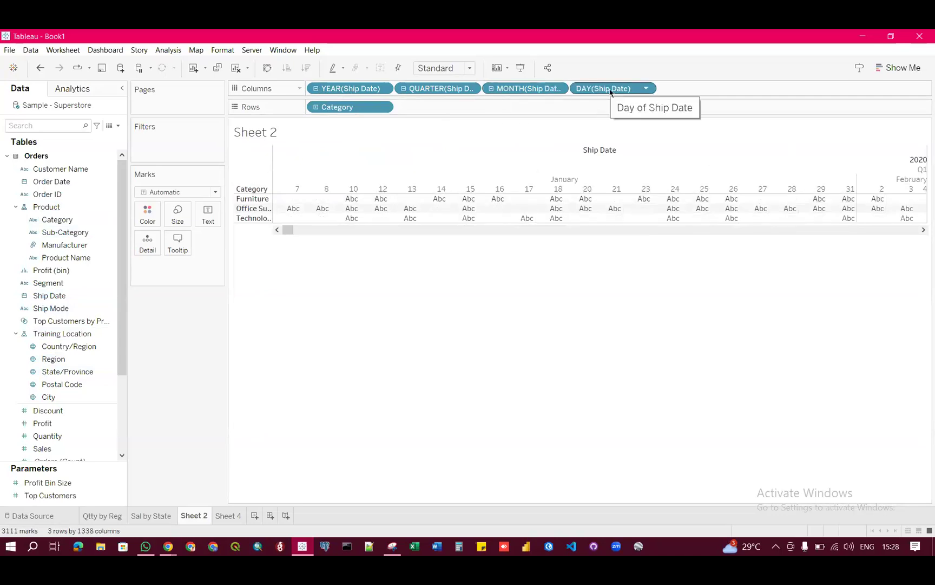
{"action": "left_click_drag", "start_coordinate": [292, 232], "coordinate": [277, 273]}
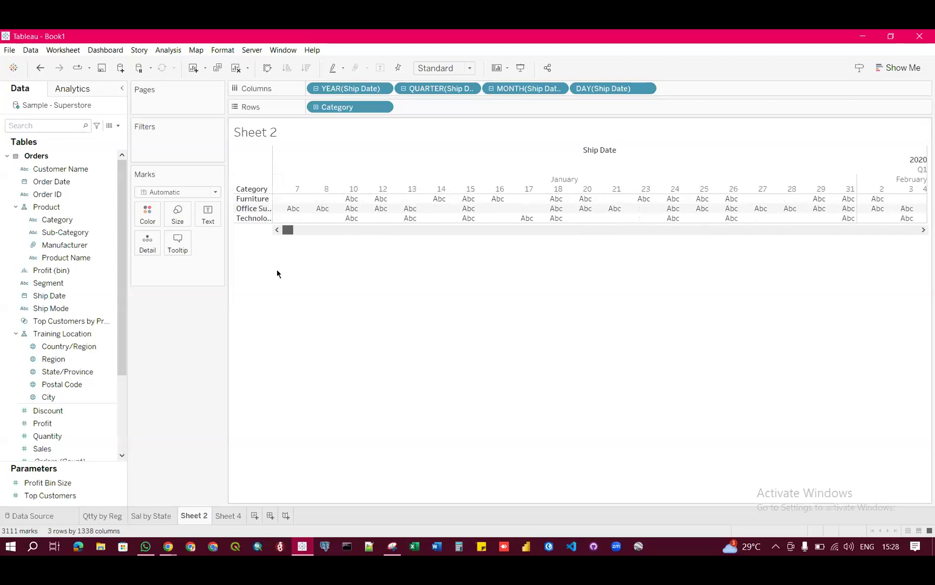
{"action": "left_click", "coordinate": [490, 89]}
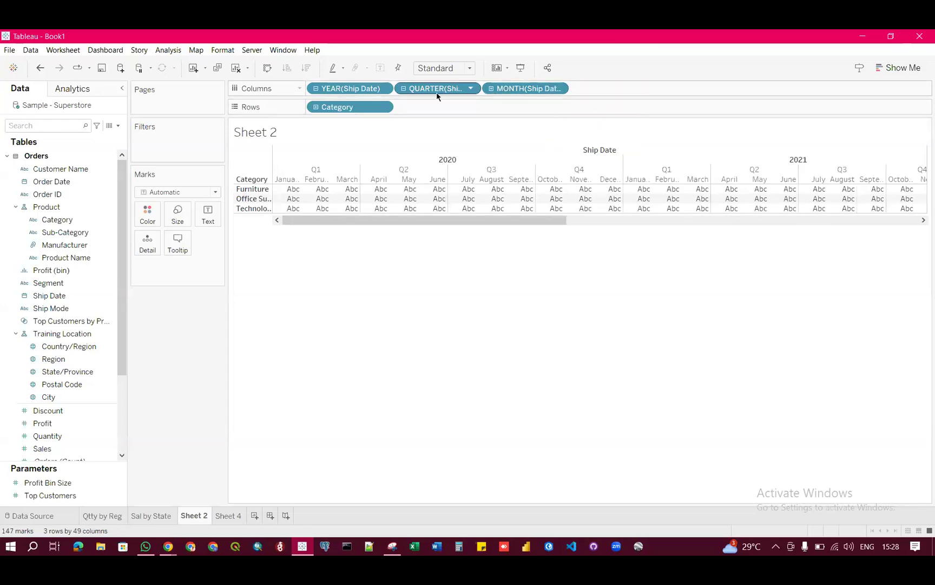
{"action": "left_click", "coordinate": [404, 91]}
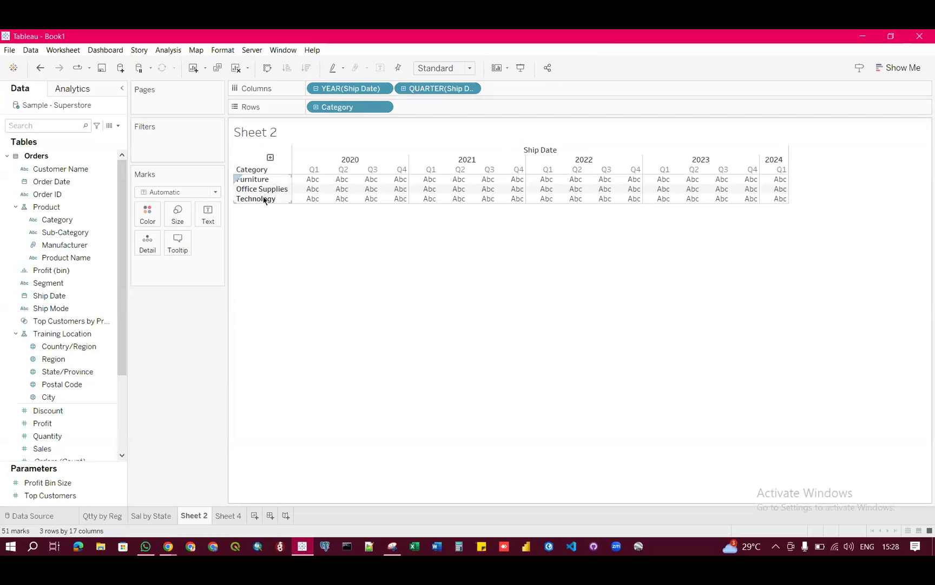
Compare the Entire View, Fit Width and Fit Height sizing of the Sheet 2 table, ending on Fit Height
{"action": "left_click", "coordinate": [456, 66]}
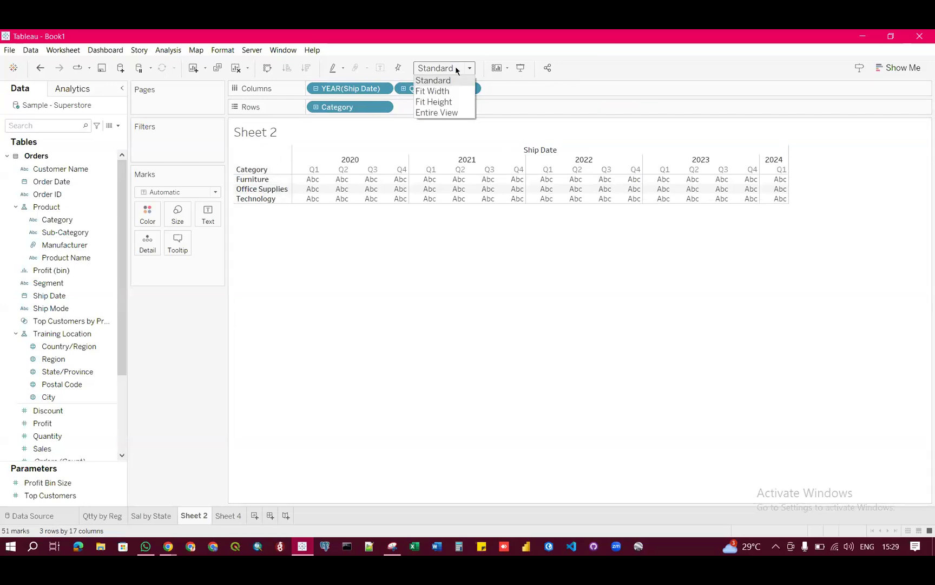
{"action": "left_click", "coordinate": [441, 113]}
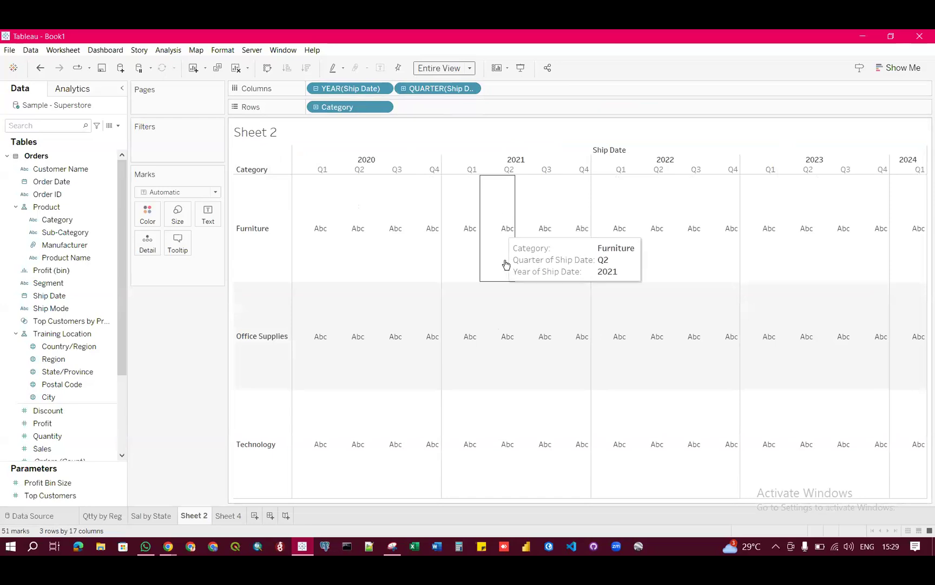
{"action": "left_click", "coordinate": [469, 68]}
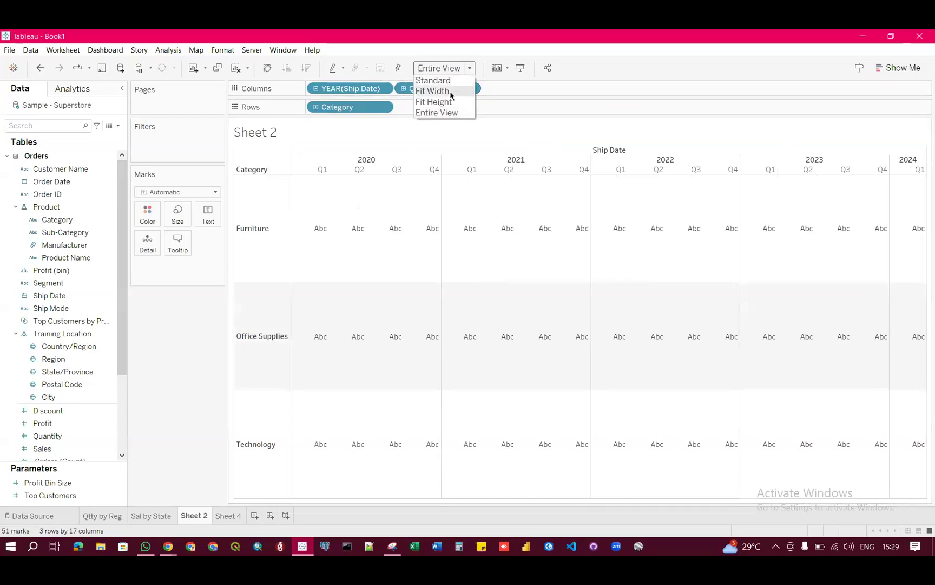
{"action": "left_click", "coordinate": [451, 92]}
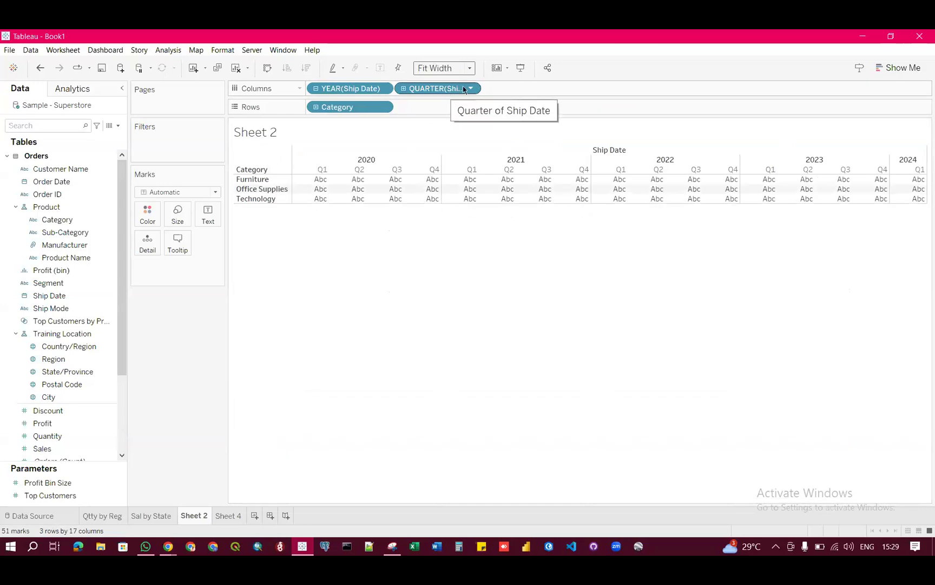
{"action": "left_click", "coordinate": [470, 69]}
{"action": "left_click", "coordinate": [455, 102]}
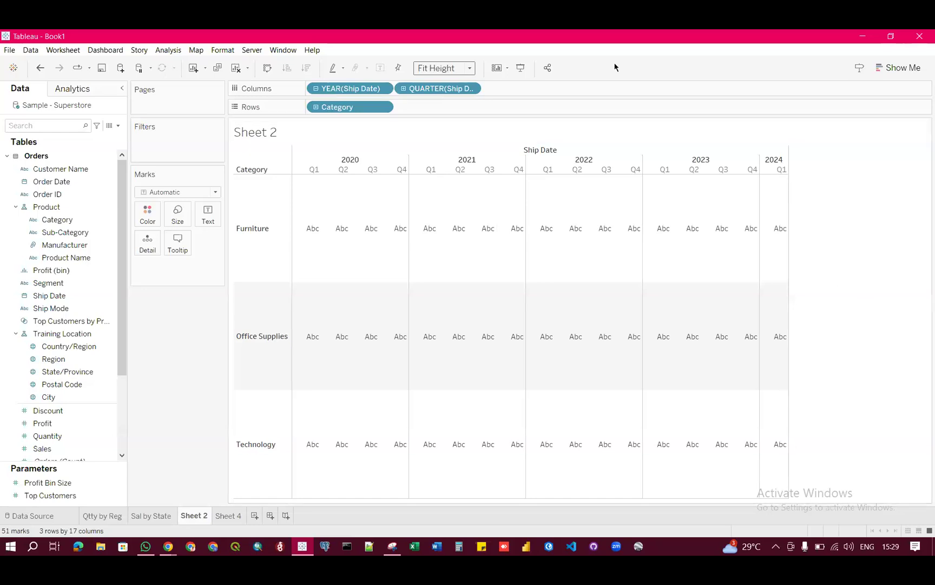
{"action": "left_click", "coordinate": [471, 69]}
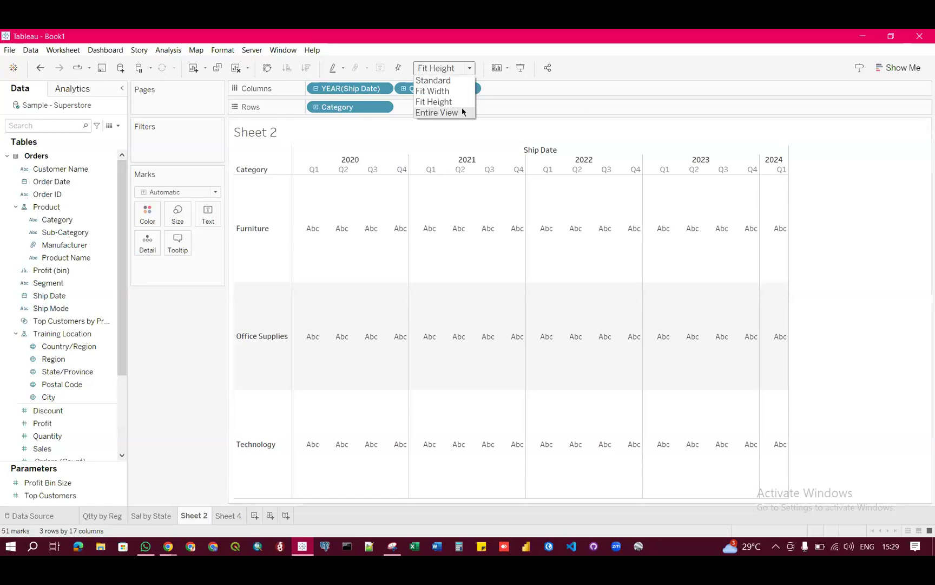
{"action": "left_click", "coordinate": [455, 114]}
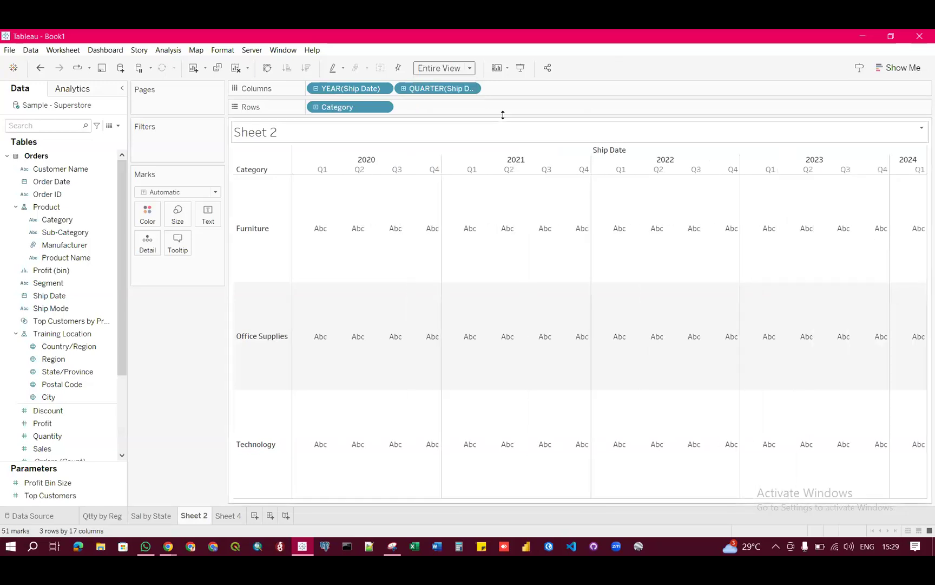
{"action": "left_click", "coordinate": [468, 66]}
{"action": "left_click", "coordinate": [443, 102]}
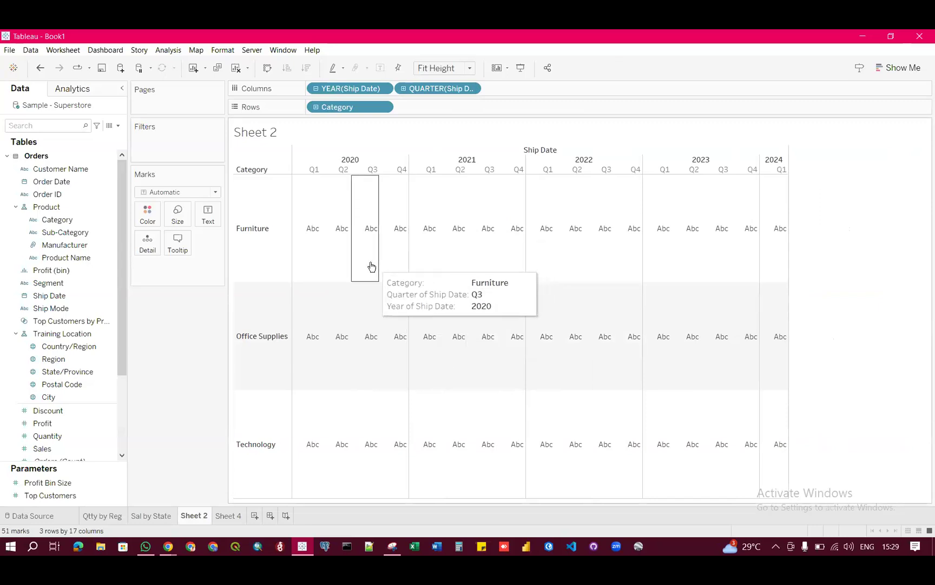
Review the "Qtty by Reg" and "Sal by State" sheets, and add Profit as the values of the Sheet 2 table
{"action": "scroll", "coordinate": [48, 431], "scroll_direction": "down", "scroll_amount": 1}
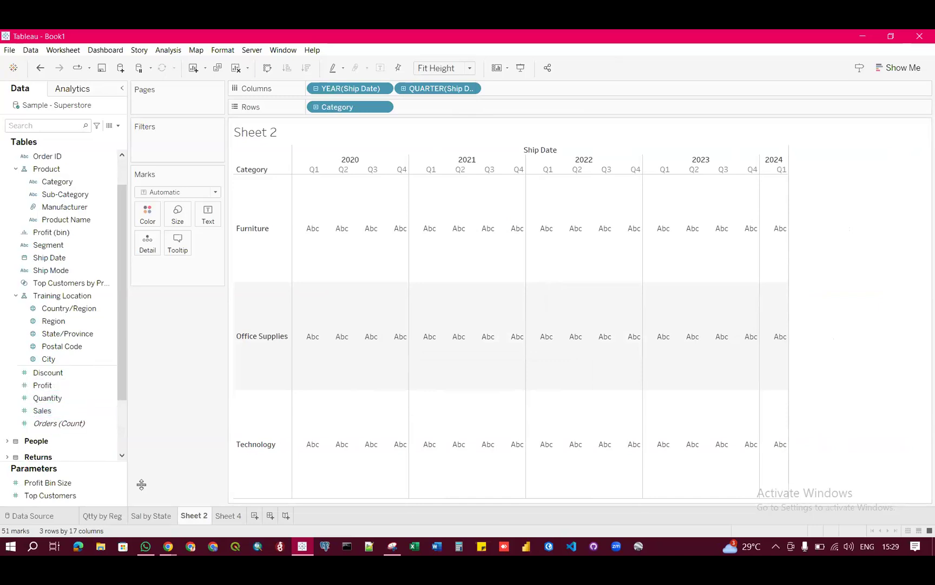
{"action": "left_click", "coordinate": [112, 517]}
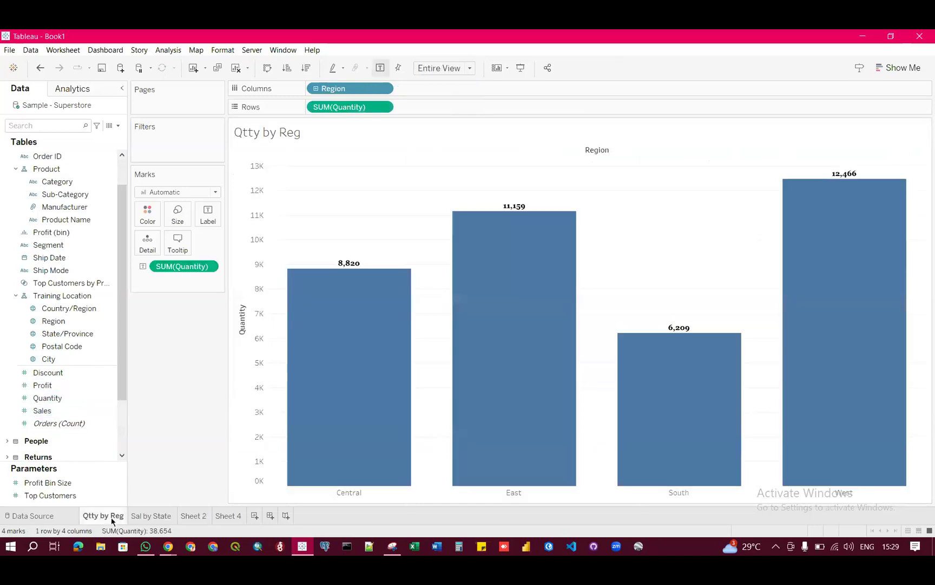
{"action": "left_click", "coordinate": [152, 518]}
{"action": "left_click", "coordinate": [196, 517]}
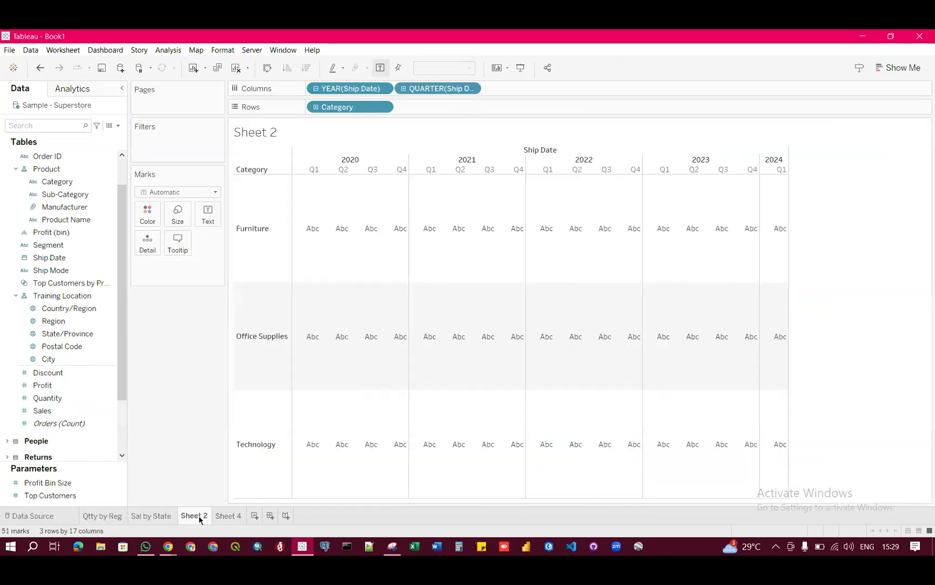
{"action": "double_click", "coordinate": [59, 385]}
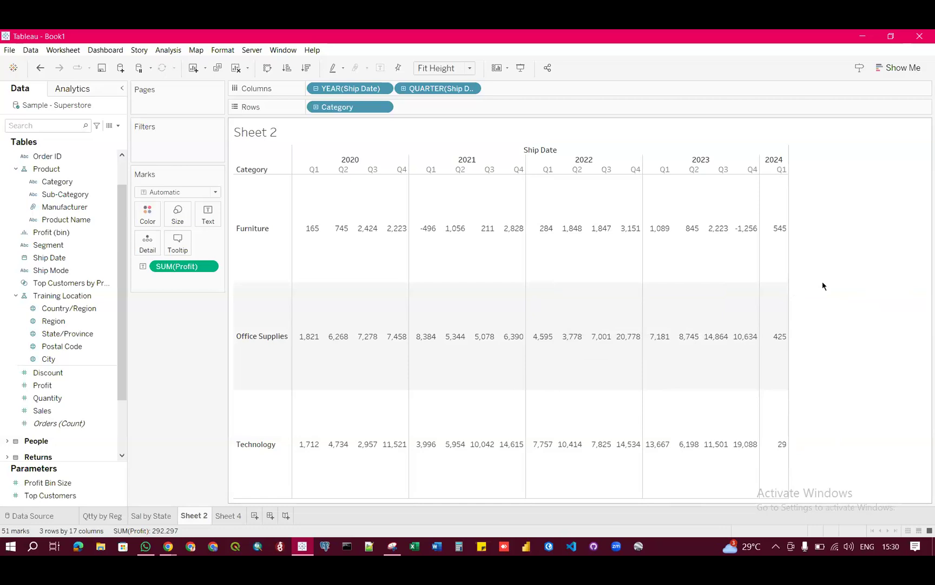
Convert the Sheet 2 table into a discrete line chart of Profit using the Show Me suggestions
{"action": "left_click", "coordinate": [216, 193]}
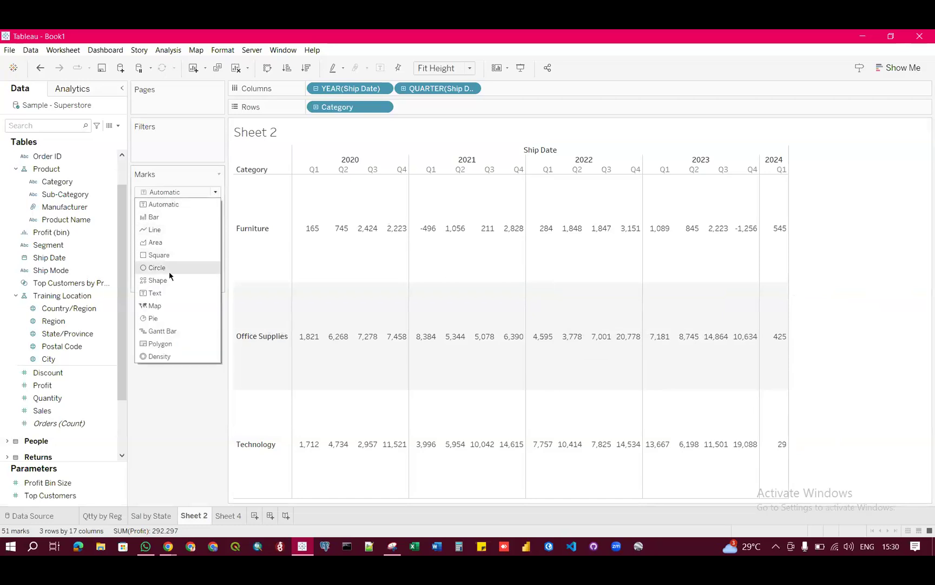
{"action": "left_click", "coordinate": [156, 427]}
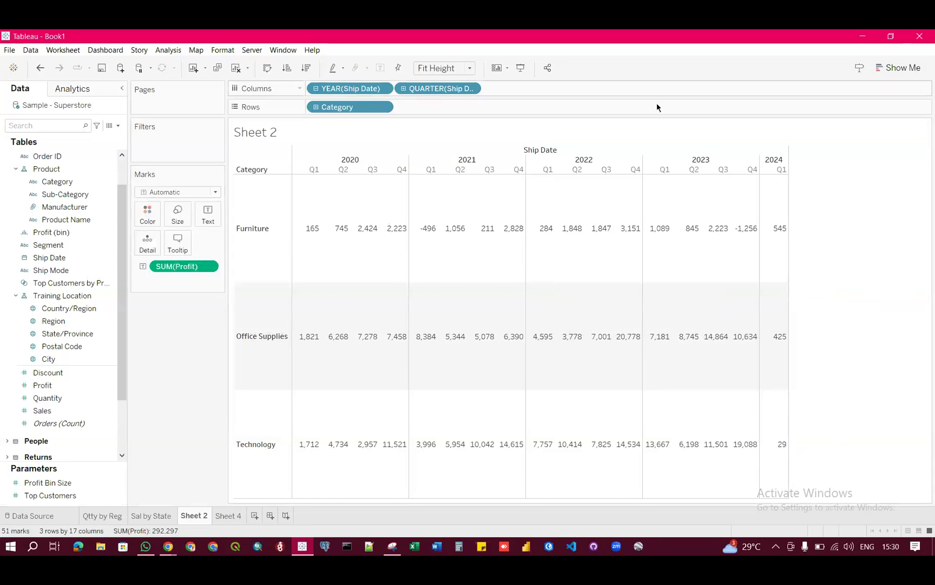
{"action": "left_click", "coordinate": [893, 71]}
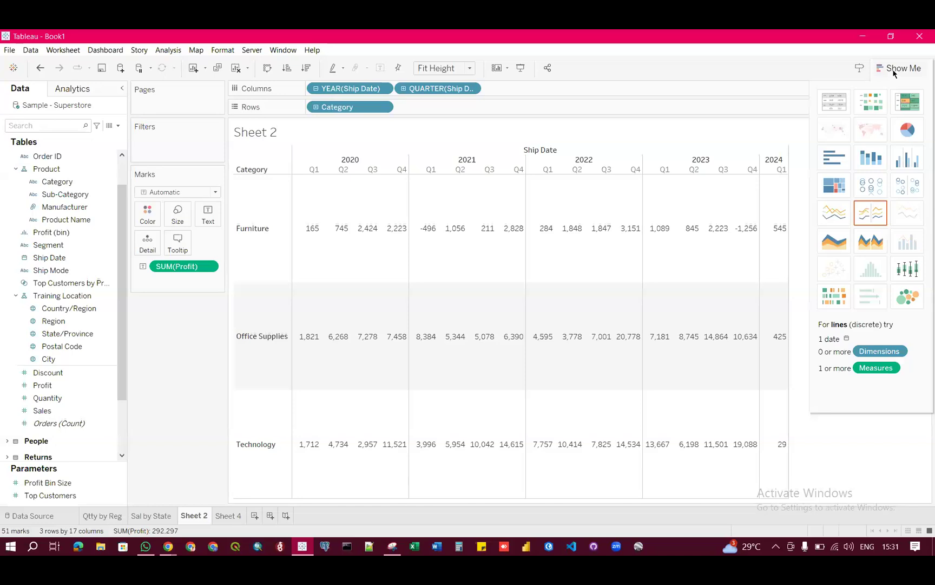
{"action": "left_click", "coordinate": [894, 71]}
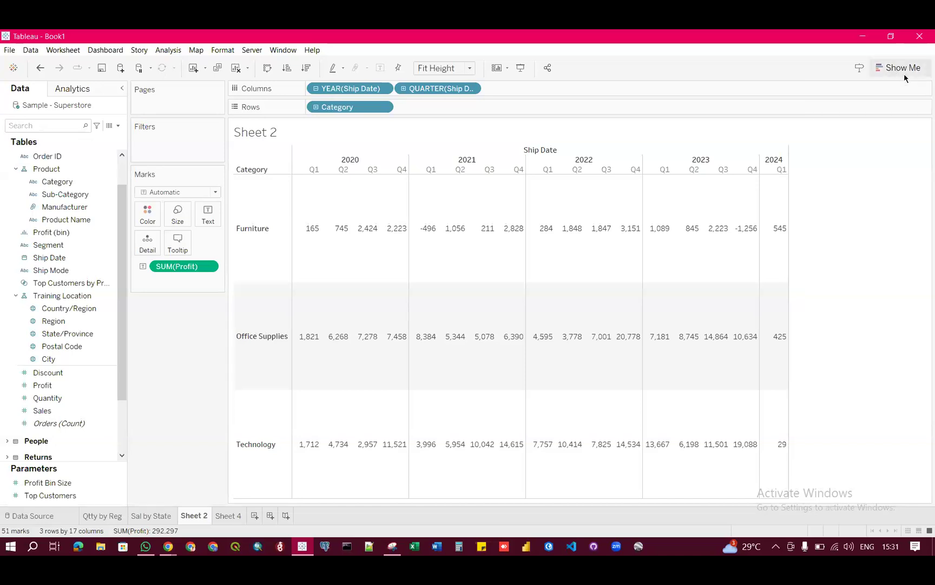
{"action": "left_click", "coordinate": [901, 68]}
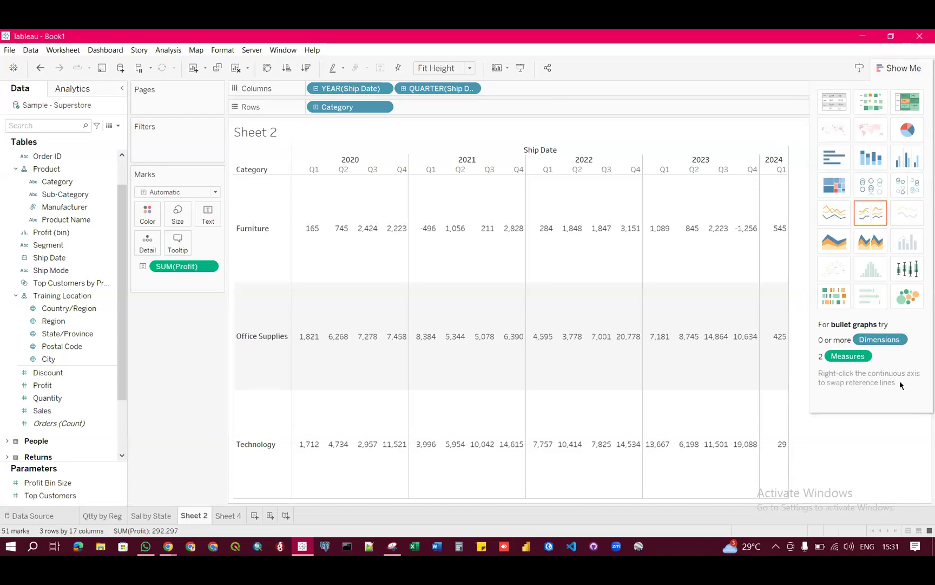
{"action": "left_click", "coordinate": [871, 213]}
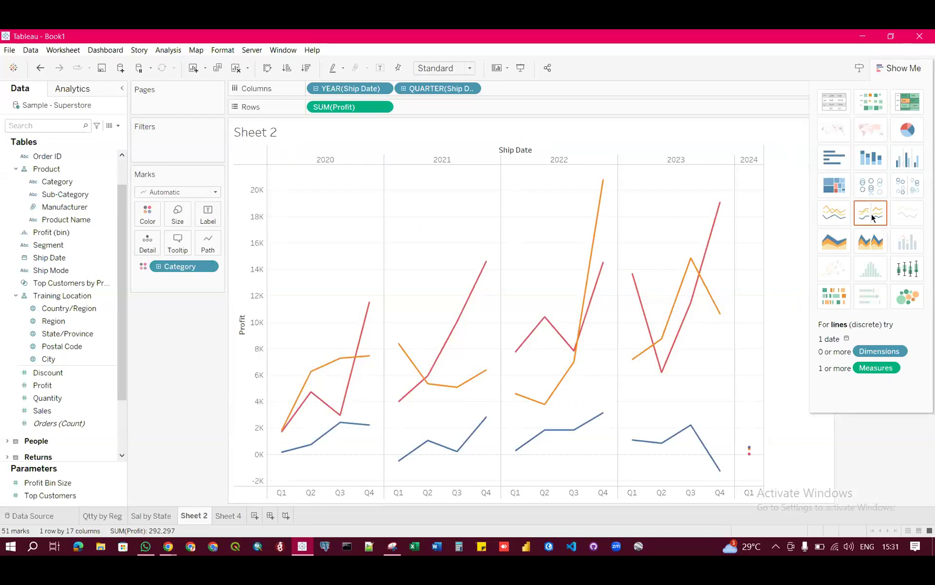
Try the Step and disconnected line types on the Profit chart, and set the lines back to straight segments
{"action": "left_click", "coordinate": [211, 249]}
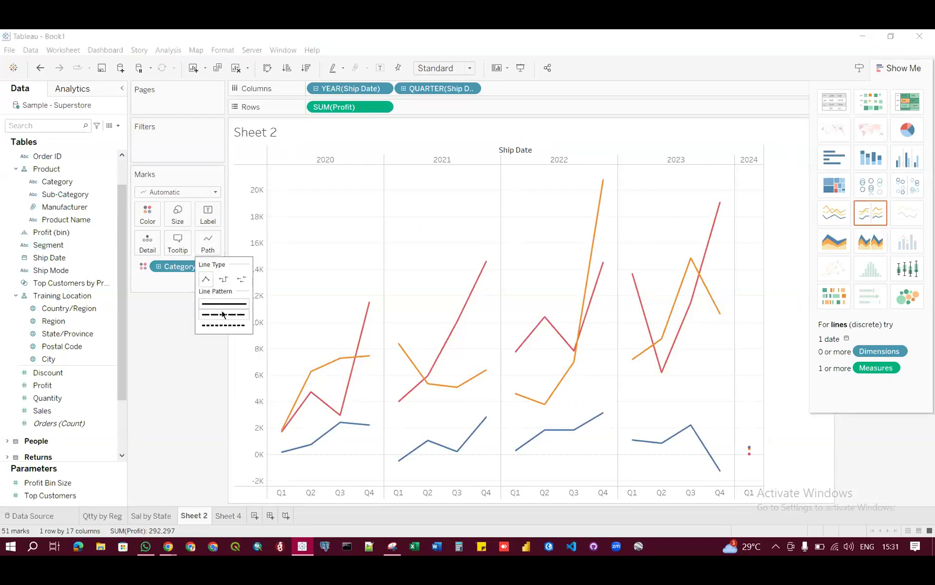
{"action": "left_click", "coordinate": [224, 280]}
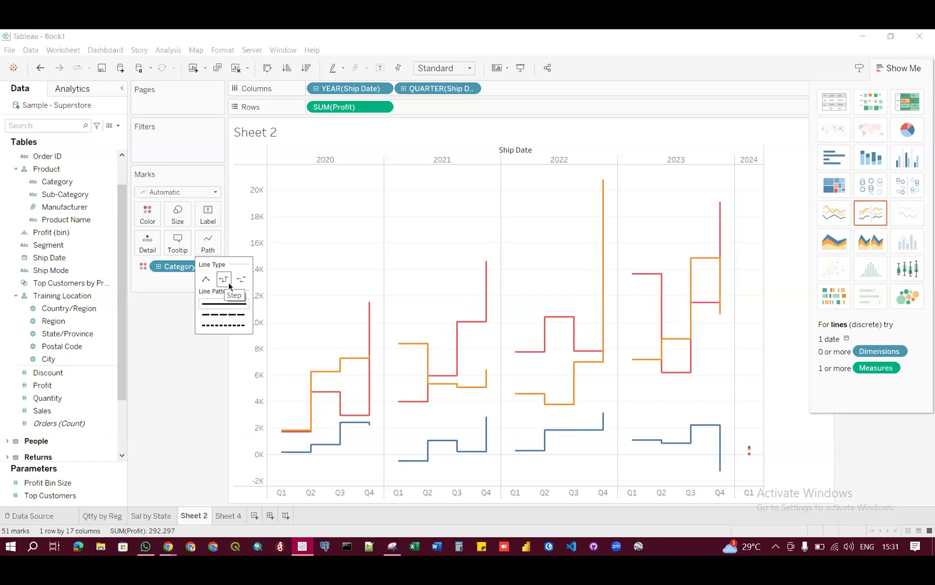
{"action": "left_click", "coordinate": [241, 281]}
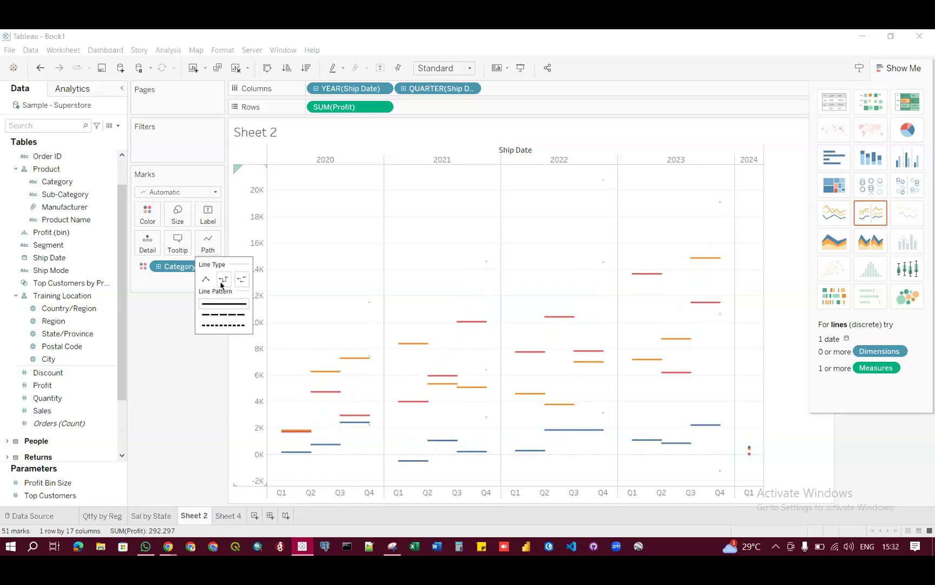
{"action": "left_click", "coordinate": [207, 284]}
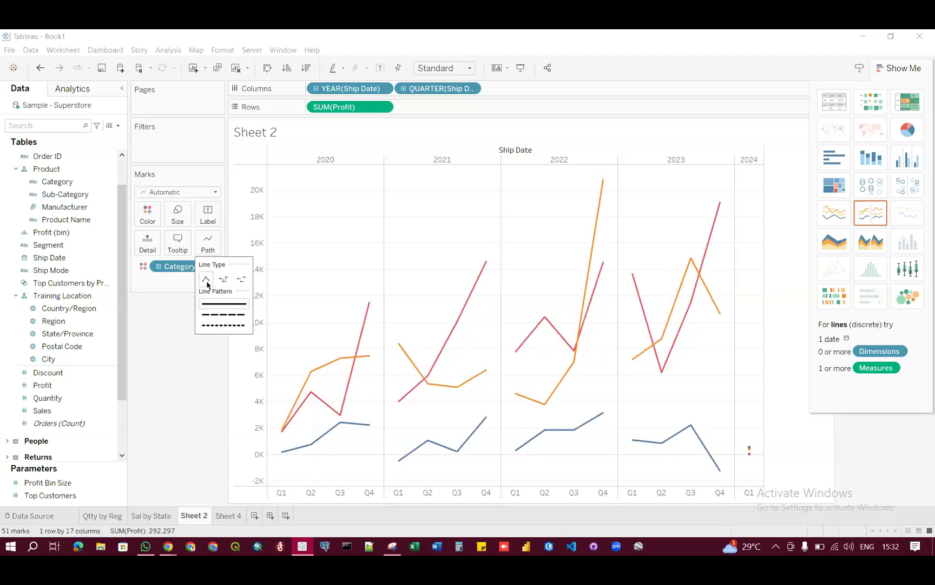
{"action": "left_click", "coordinate": [223, 285]}
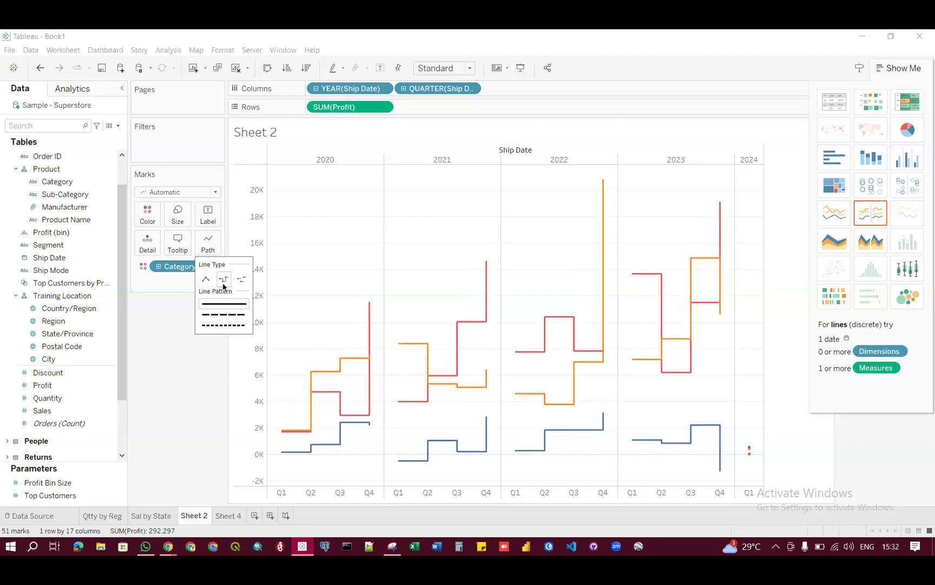
{"action": "left_click", "coordinate": [207, 280]}
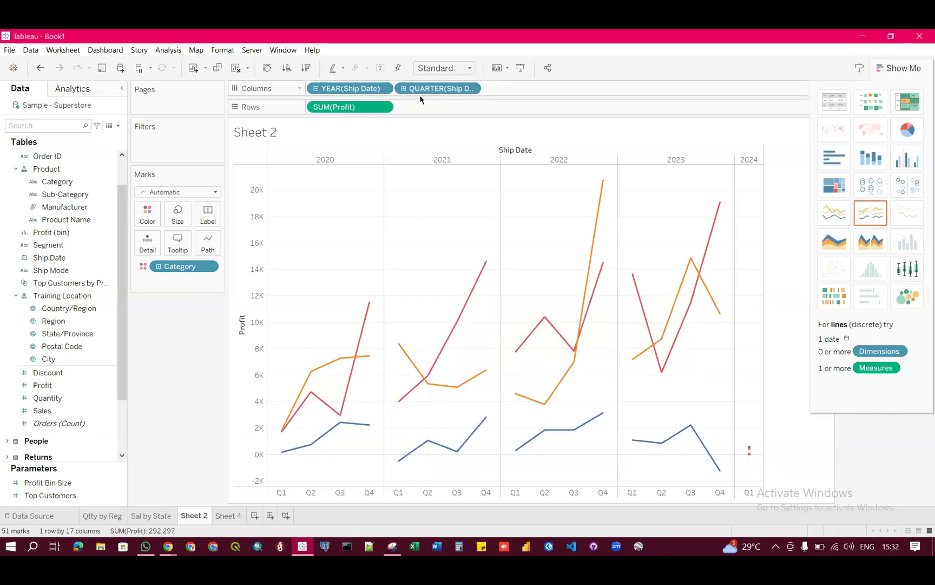
Compare the Profit line chart with and without Ship Date quarters, ending with only the years on the columns
{"action": "left_click_drag", "start_coordinate": [420, 97], "coordinate": [198, 361]}
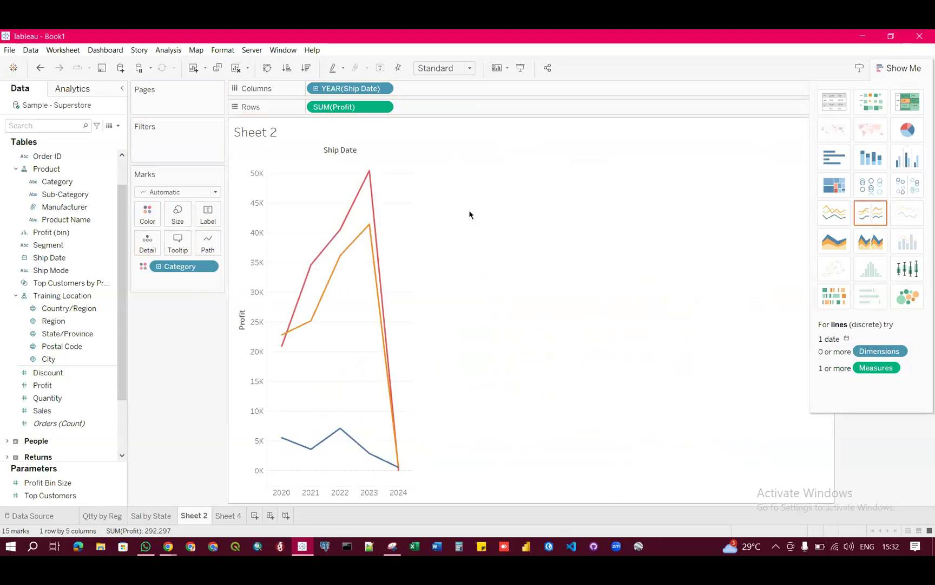
{"action": "left_click", "coordinate": [317, 90]}
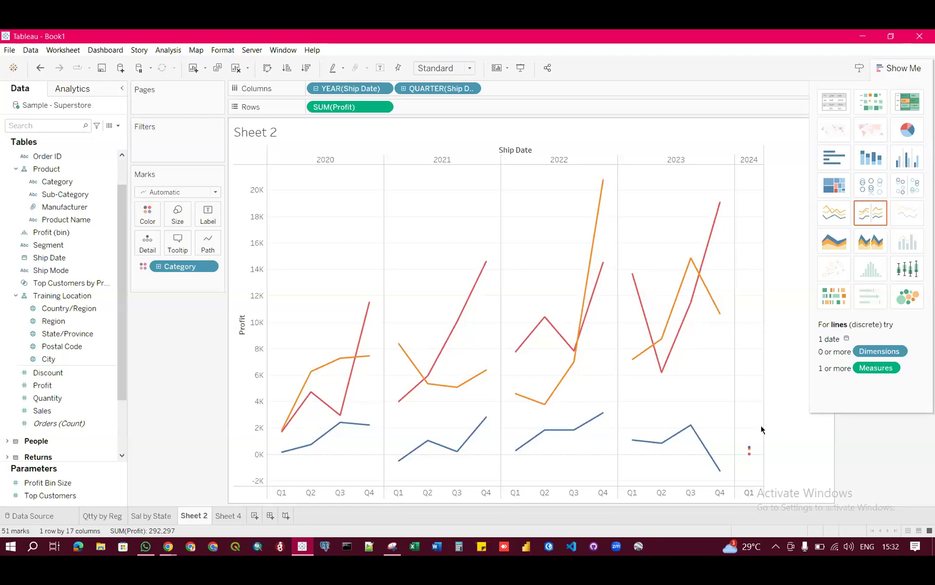
{"action": "mouse_move", "coordinate": [750, 450]}
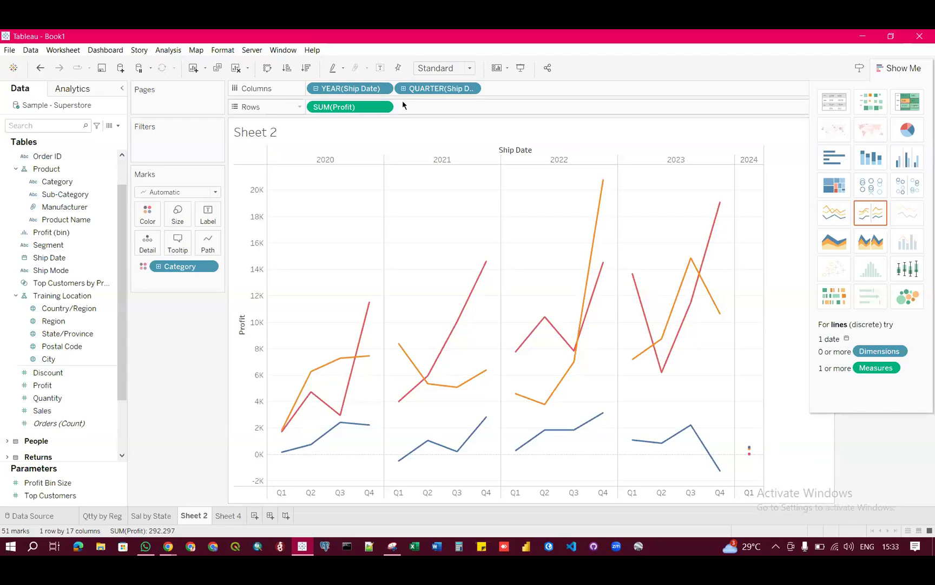
{"action": "left_click_drag", "start_coordinate": [439, 88], "coordinate": [143, 396]}
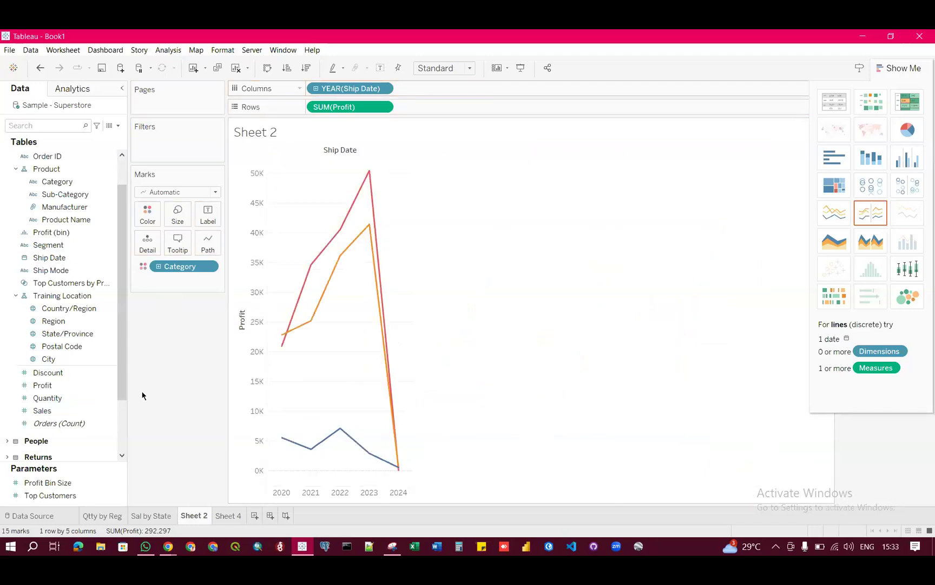
{"action": "key", "text": "ctrl+z"}
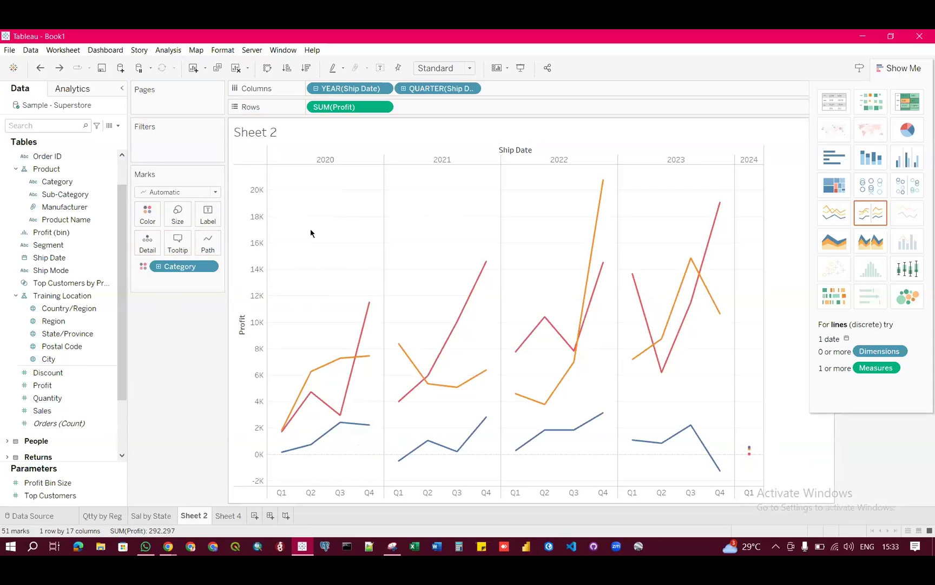
{"action": "left_click_drag", "start_coordinate": [425, 89], "coordinate": [176, 386]}
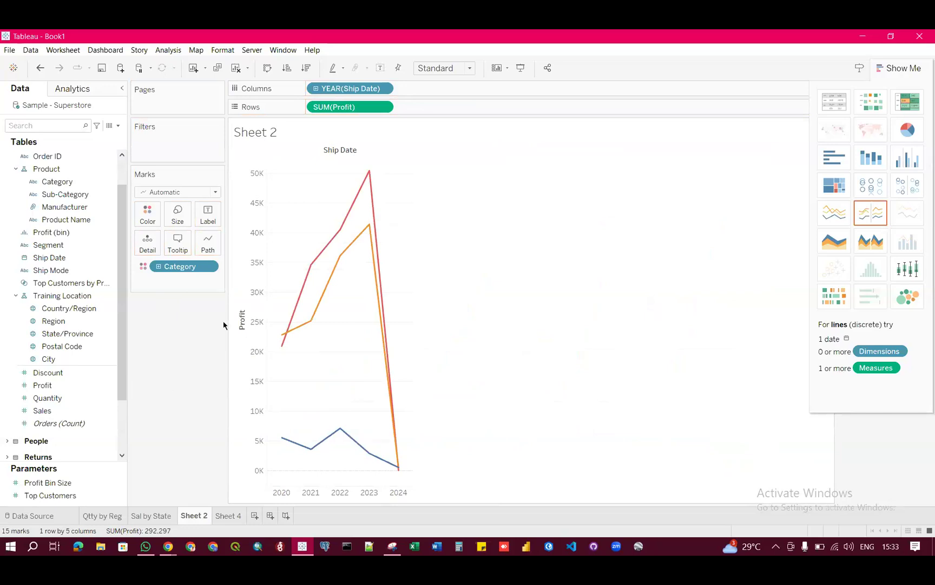
Bring back the Ship Date quarters and convert the Profit line chart into a discrete area chart using the Show Me suggestions
{"action": "key", "text": "ctrl+z"}
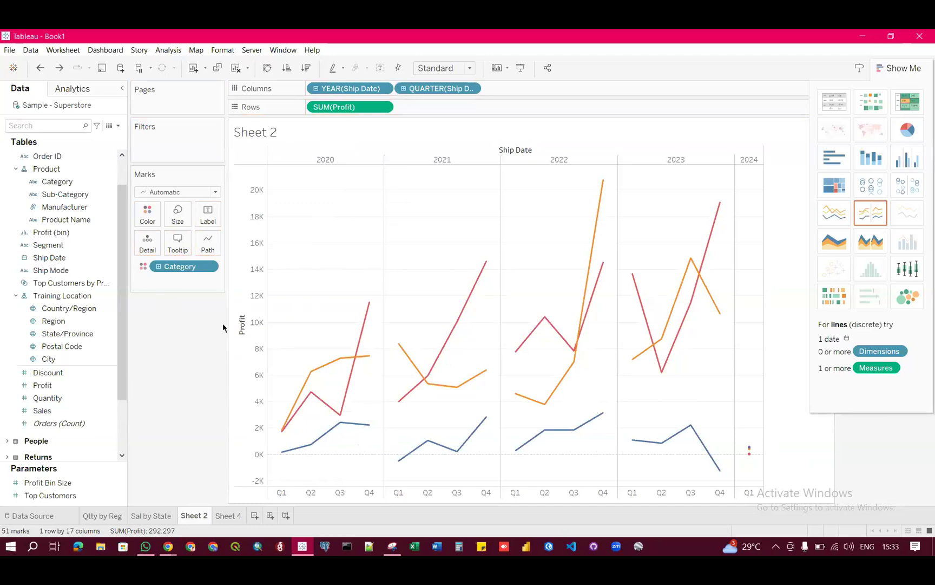
{"action": "left_click", "coordinate": [870, 243]}
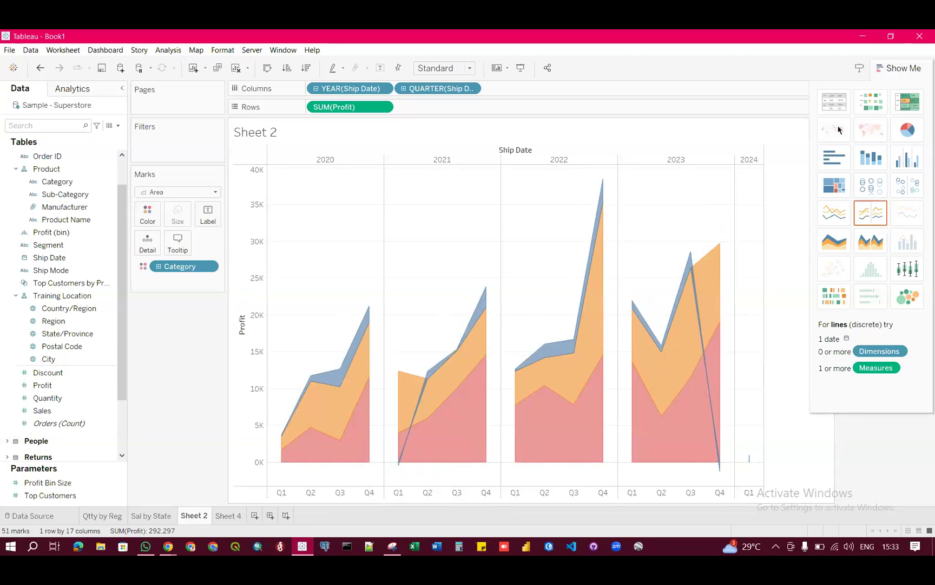
{"action": "left_click", "coordinate": [898, 67]}
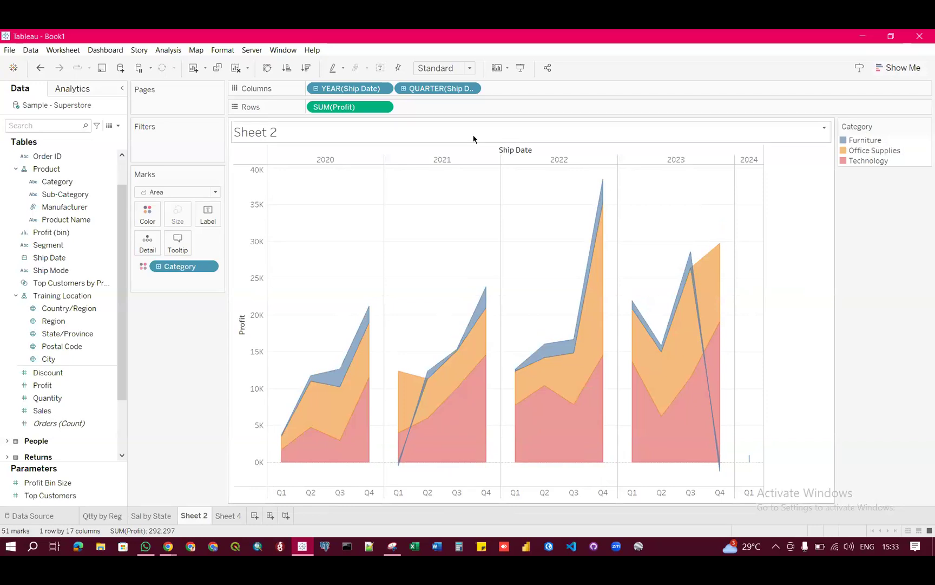
{"action": "mouse_move", "coordinate": [686, 272]}
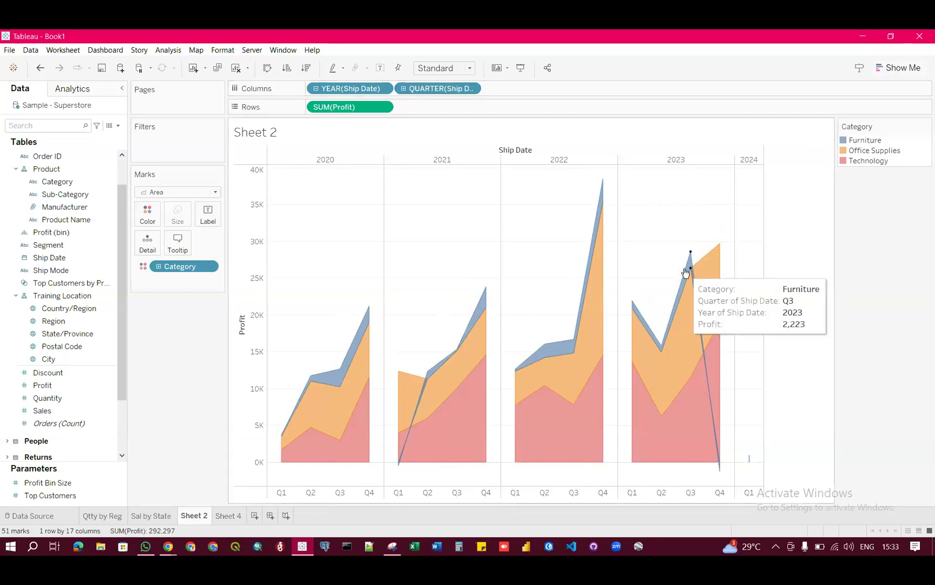
Drill the Ship Date columns down to months and days, and collapse them back to years only
{"action": "left_click", "coordinate": [403, 89]}
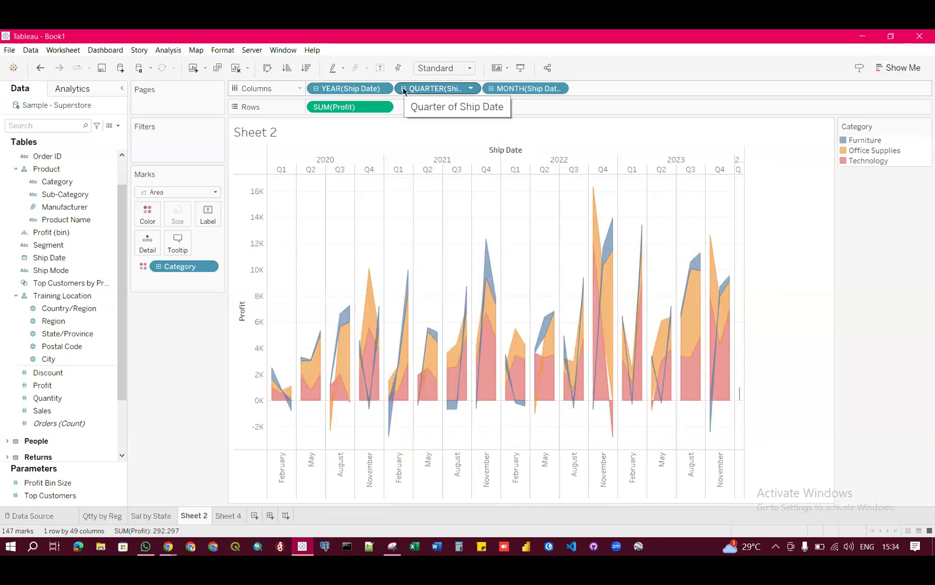
{"action": "left_click", "coordinate": [491, 89]}
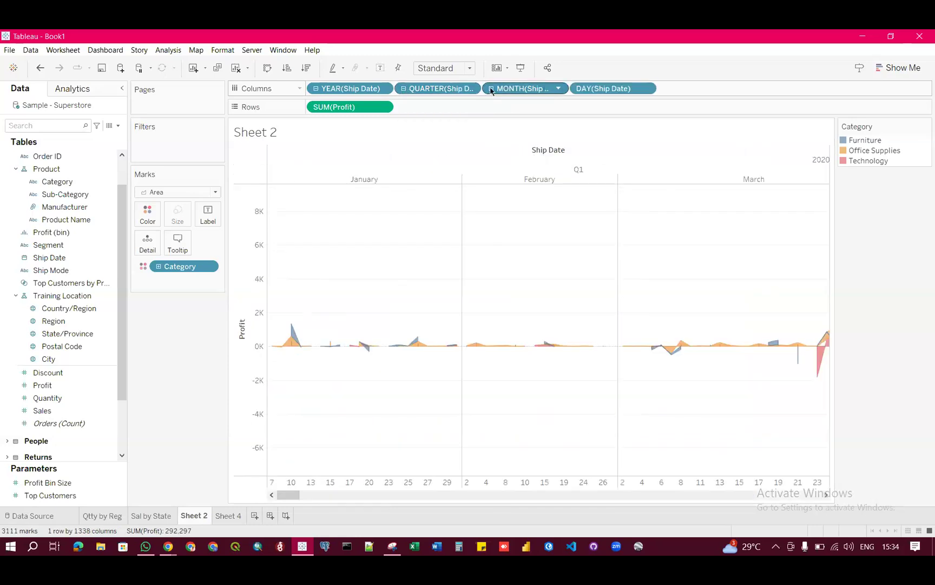
{"action": "left_click_drag", "start_coordinate": [291, 496], "coordinate": [257, 497]}
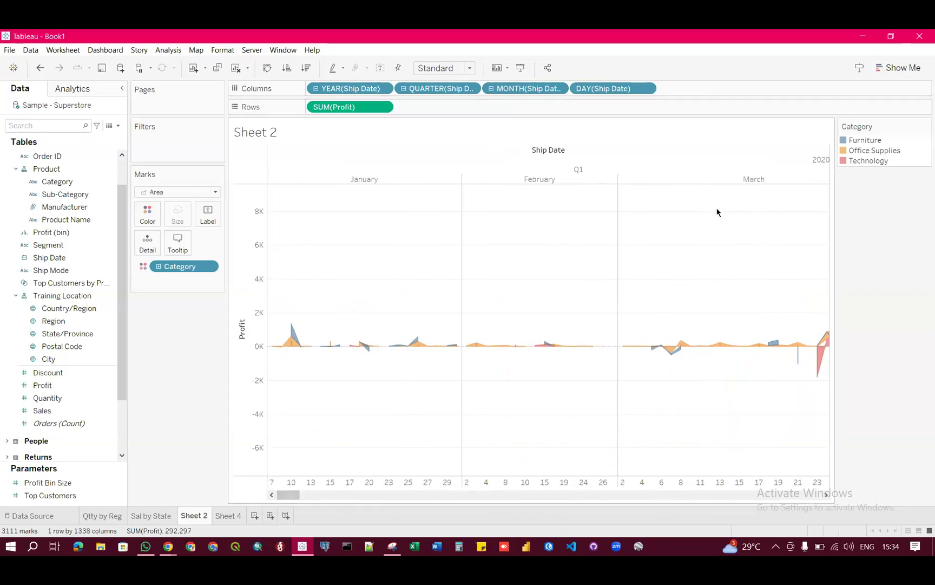
{"action": "left_click", "coordinate": [491, 88]}
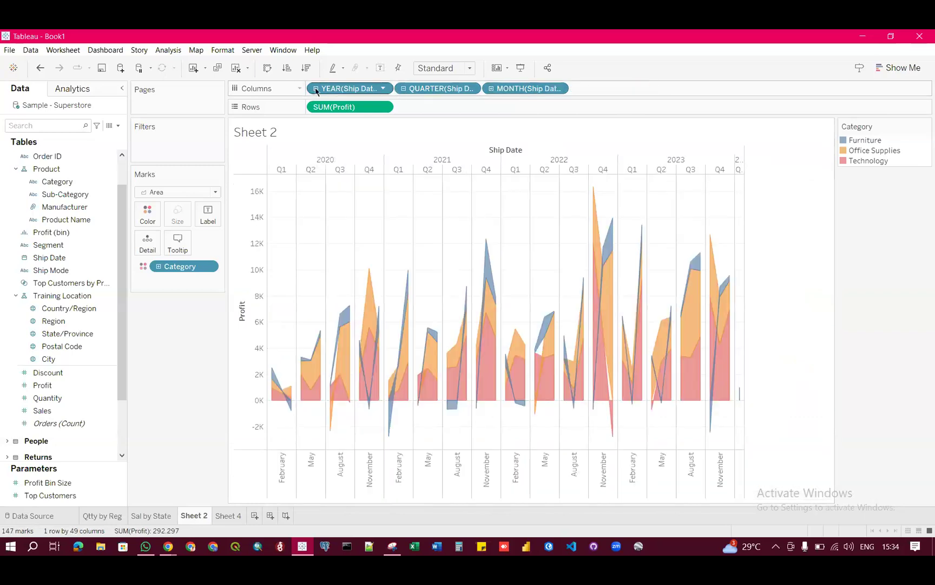
{"action": "left_click", "coordinate": [492, 88]}
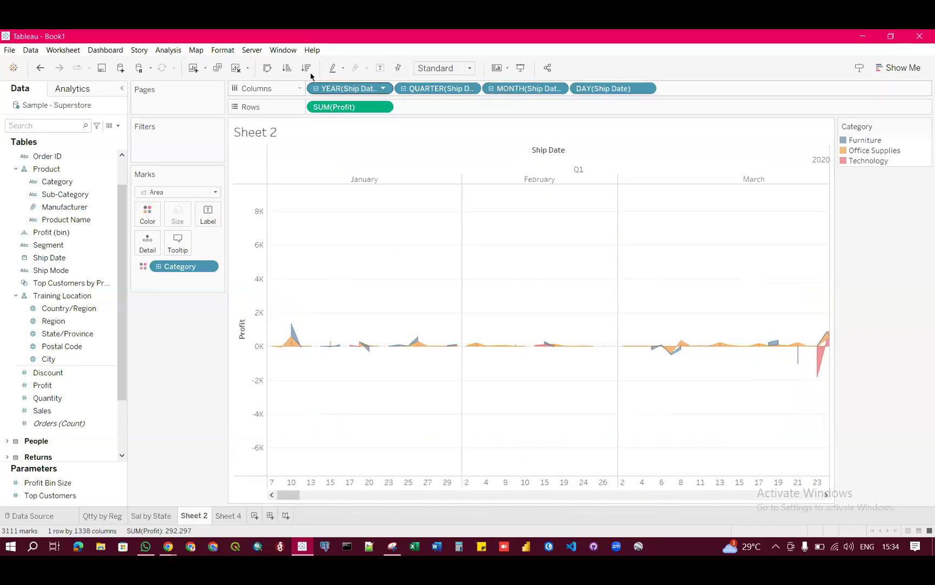
{"action": "left_click", "coordinate": [317, 89]}
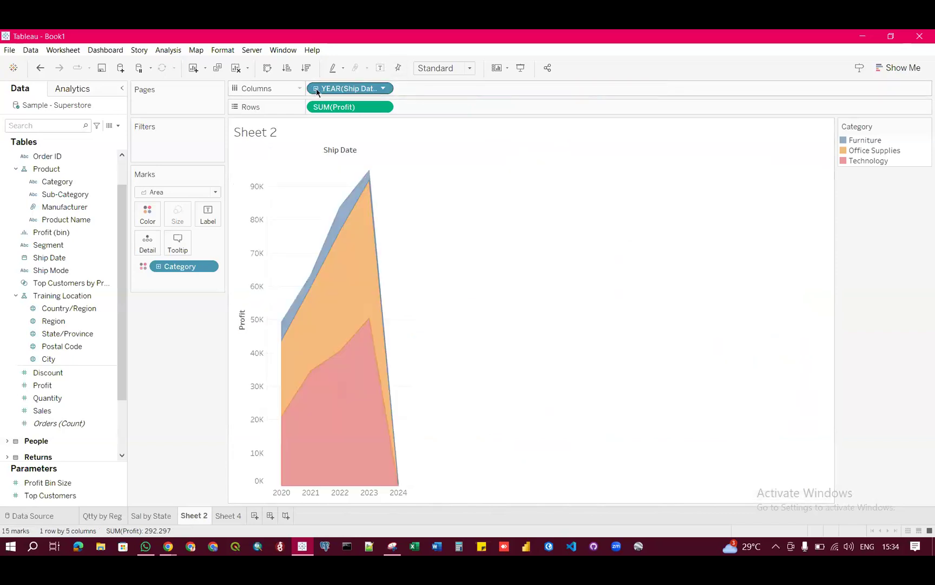
Set the area chart to Fit Width and inspect its Profit values across the ship date years
{"action": "left_click", "coordinate": [469, 68]}
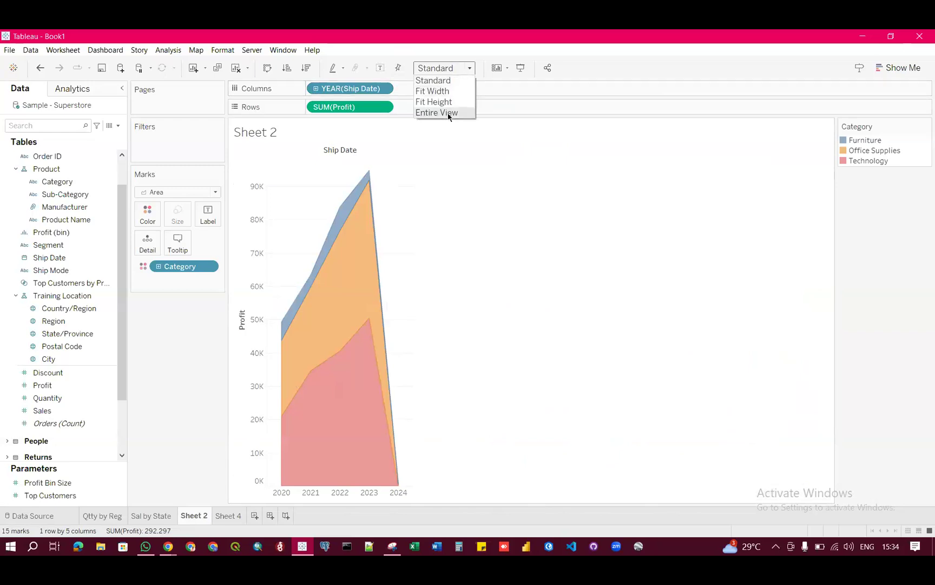
{"action": "left_click", "coordinate": [443, 95]}
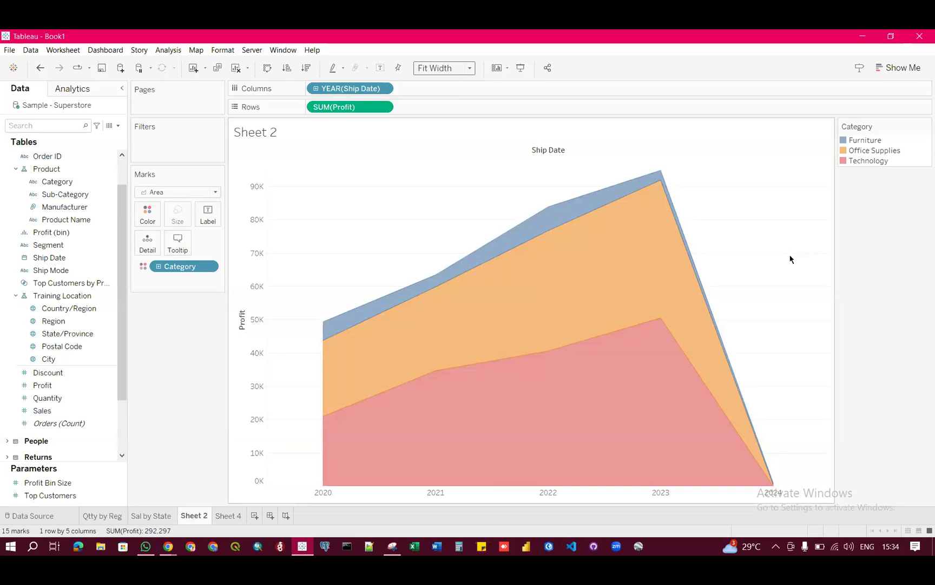
{"action": "mouse_move", "coordinate": [349, 415]}
{"action": "mouse_move", "coordinate": [772, 487]}
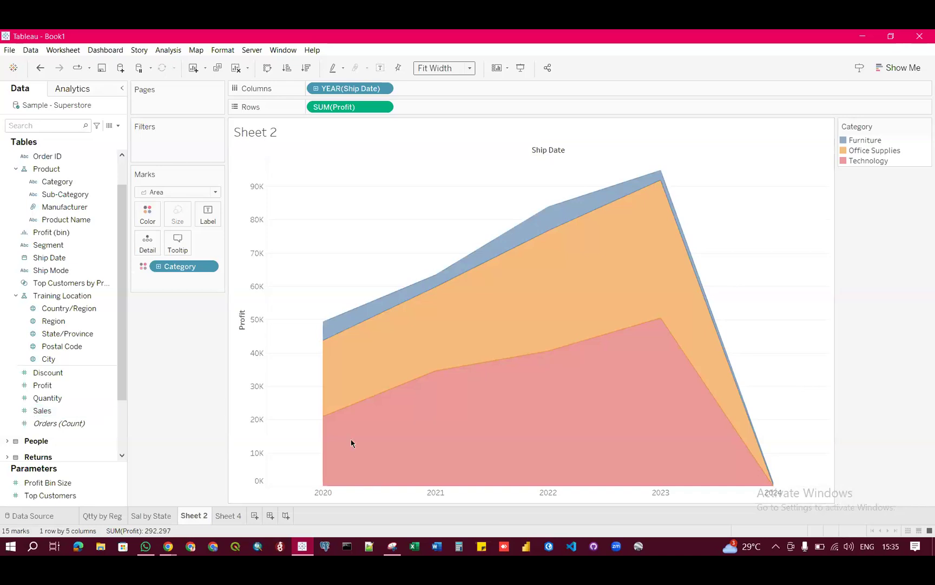
{"action": "mouse_move", "coordinate": [335, 429]}
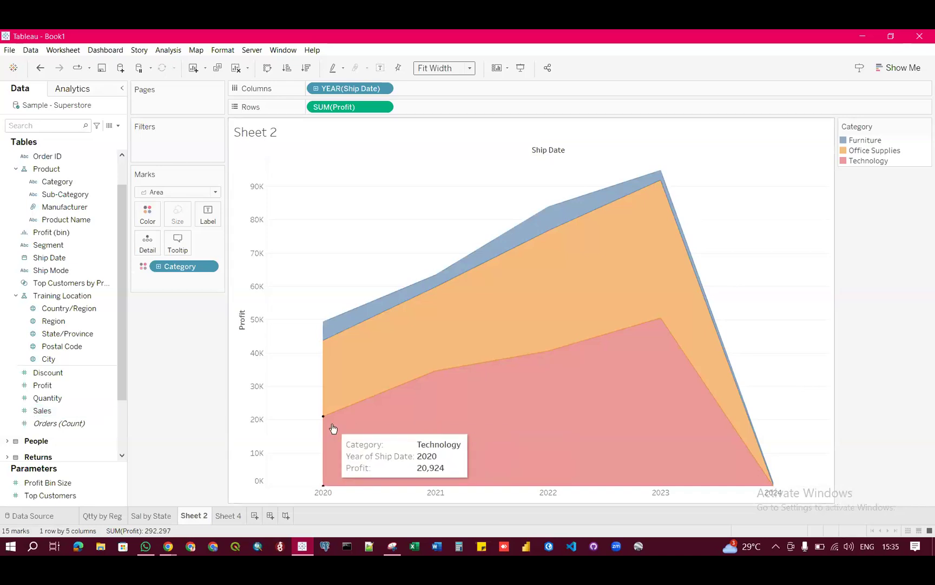
{"action": "mouse_move", "coordinate": [419, 386]}
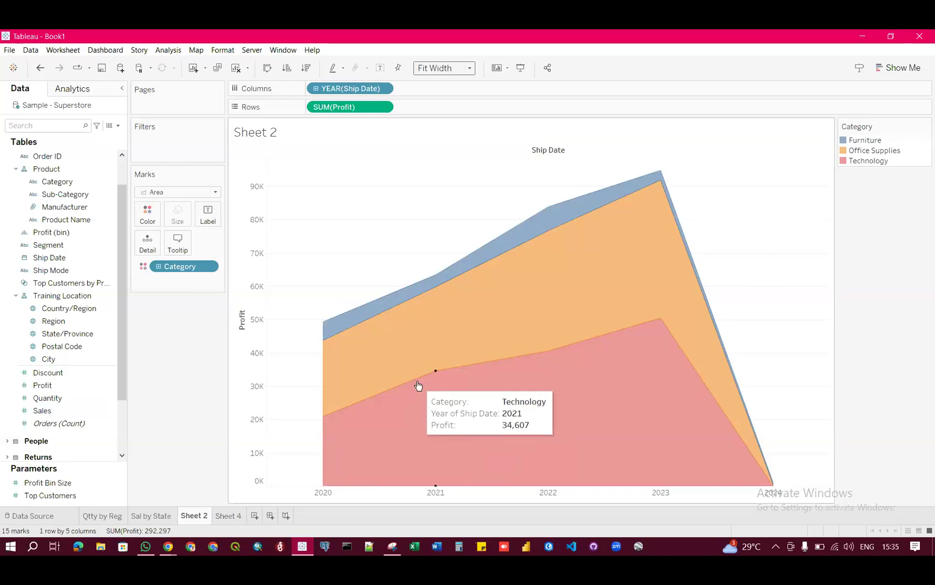
{"action": "mouse_move", "coordinate": [431, 360]}
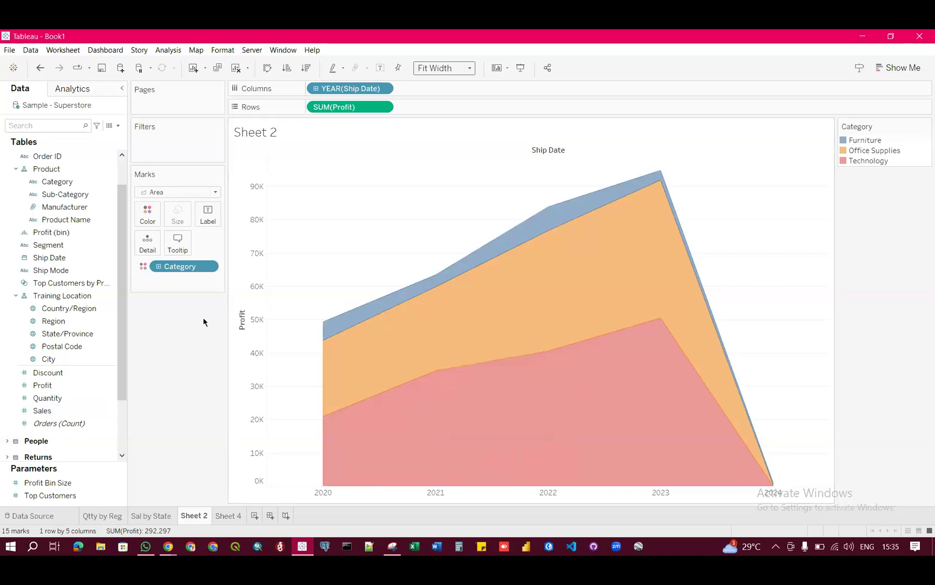
{"action": "mouse_move", "coordinate": [480, 320]}
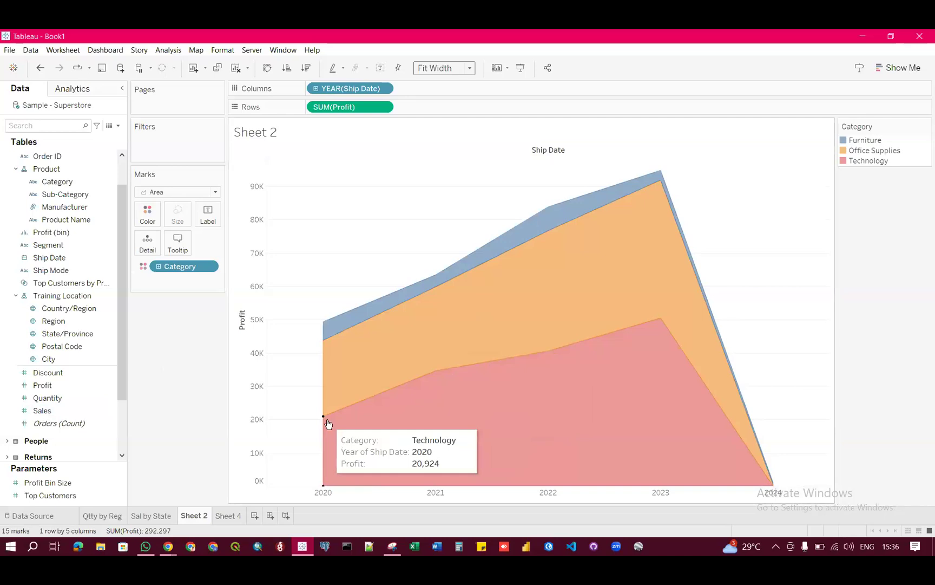
{"action": "mouse_move", "coordinate": [762, 478]}
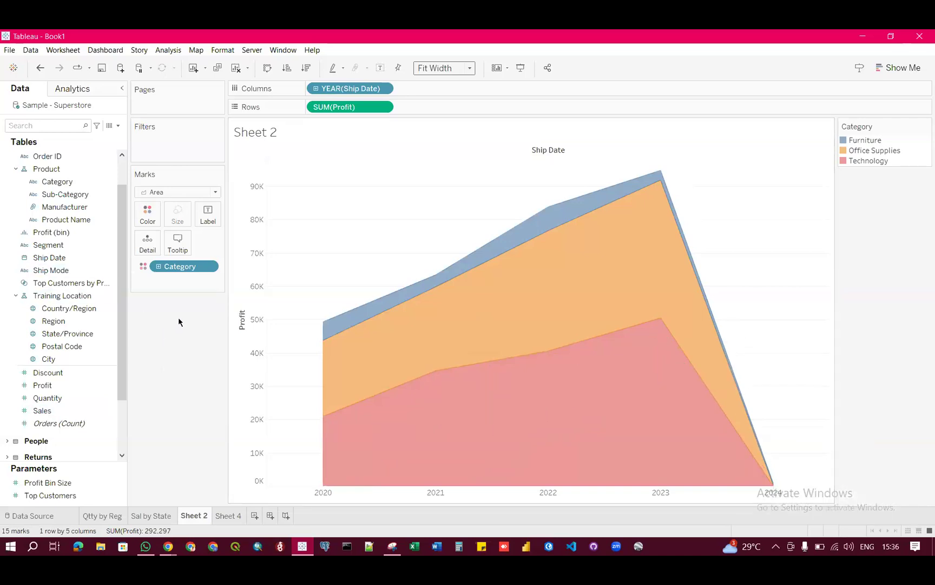
Show Profit as the mark label on the area chart
{"action": "left_click", "coordinate": [91, 321]}
{"action": "left_click_drag", "start_coordinate": [42, 385], "coordinate": [207, 215]}
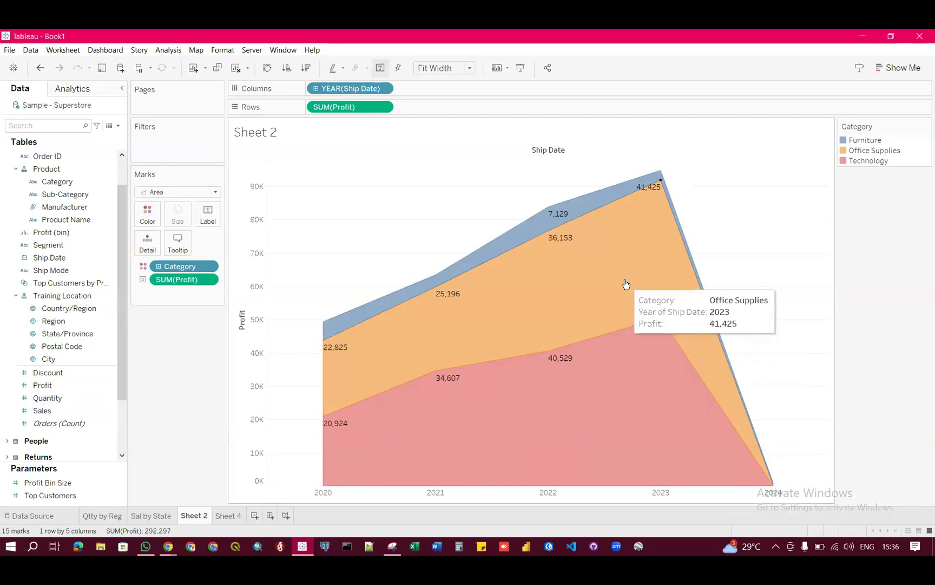
{"action": "left_click", "coordinate": [179, 248]}
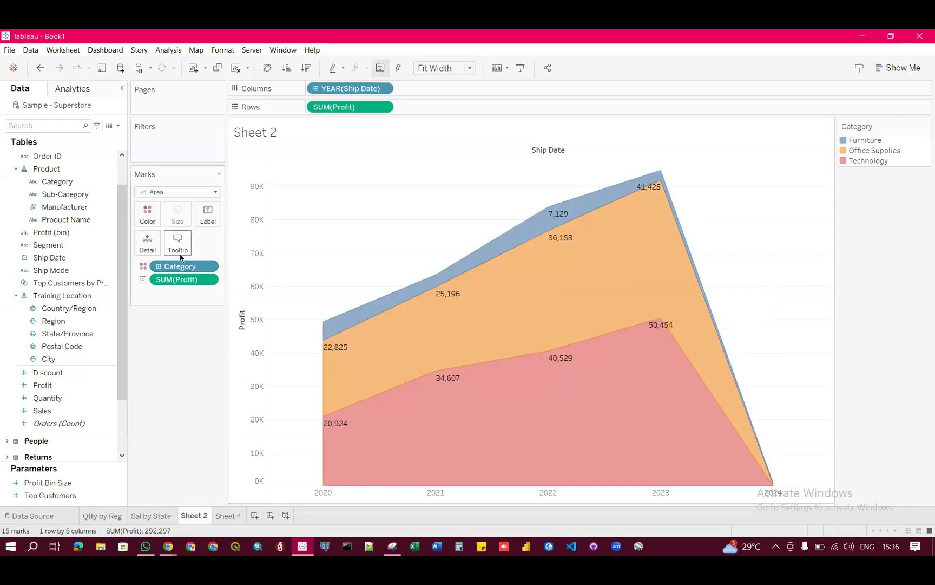
{"action": "left_click_drag", "start_coordinate": [441, 292], "coordinate": [321, 156]}
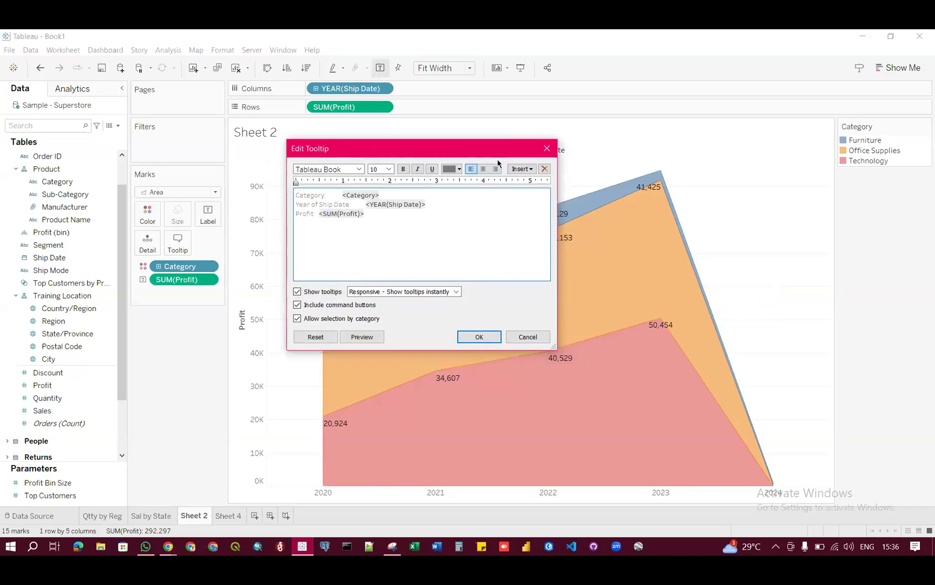
{"action": "left_click", "coordinate": [547, 148]}
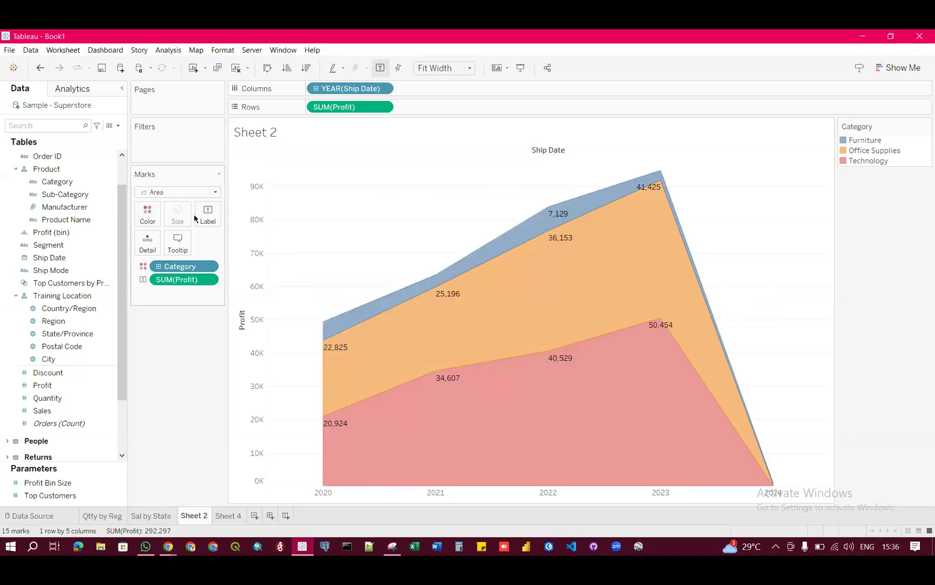
Open the tooltip editor for the area chart and preview the current tooltip
{"action": "left_click", "coordinate": [179, 241]}
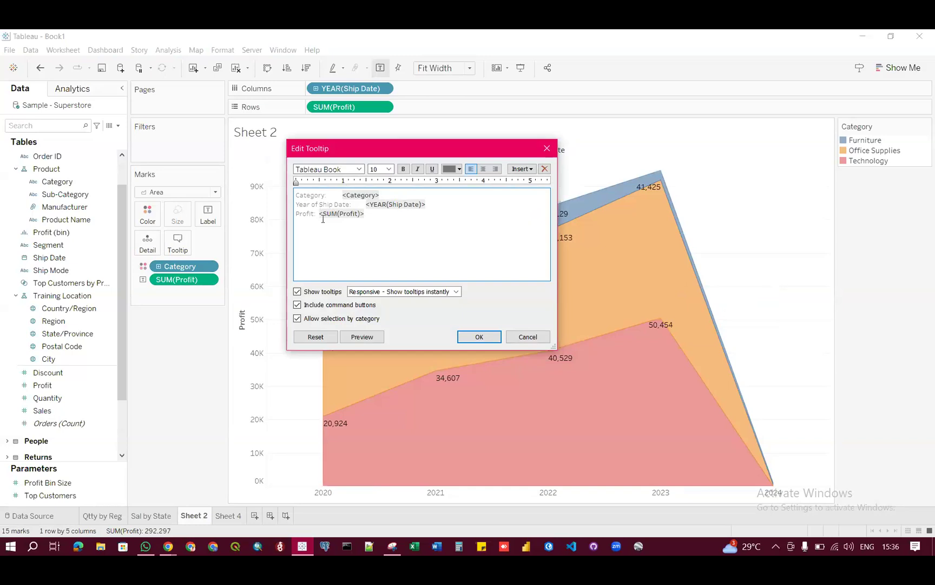
{"action": "left_click", "coordinate": [368, 341]}
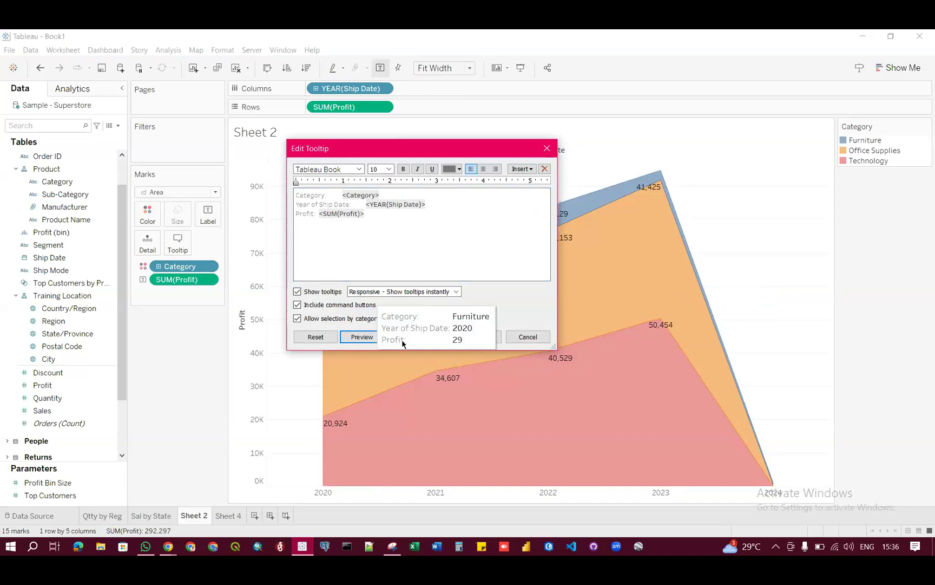
{"action": "left_click", "coordinate": [382, 231]}
{"action": "left_click", "coordinate": [377, 338]}
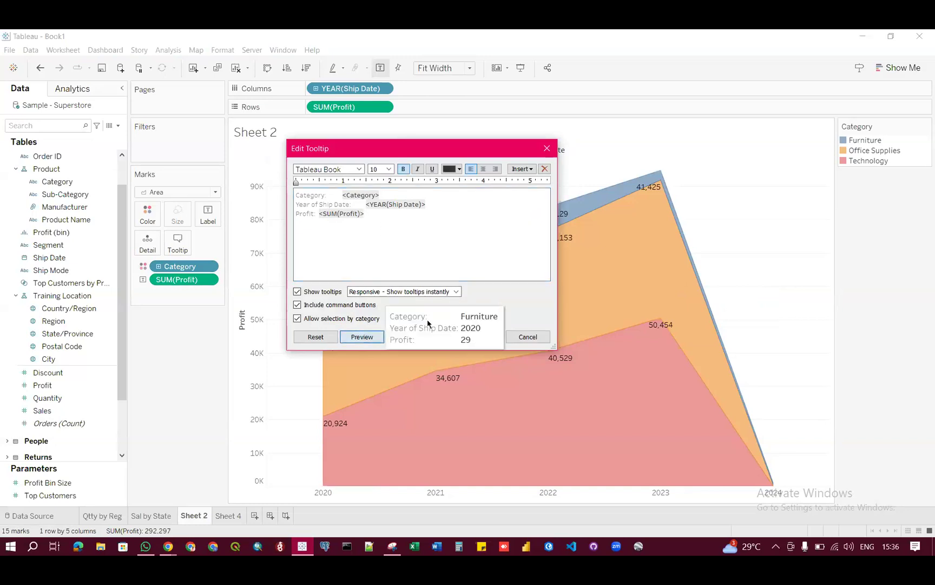
Add the text "The total Profit in Furniture Category in" to the tooltip, below a blank line after the Profit field
{"action": "left_click", "coordinate": [382, 231]}
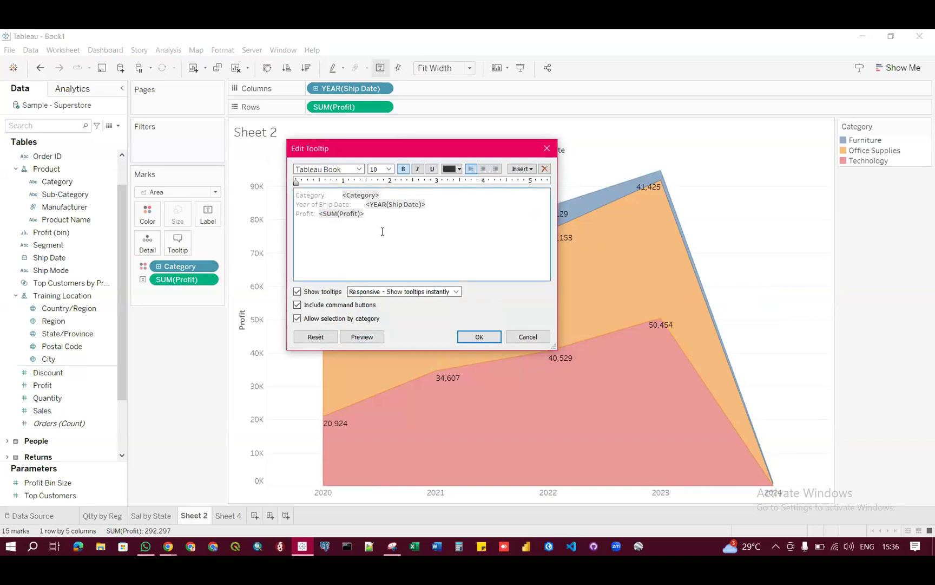
{"action": "key", "text": "Return"}
{"action": "key", "text": "Return"}
{"action": "type", "text": "The total pr"}
{"action": "key", "text": "BackSpace"}
{"action": "key", "text": "BackSpace"}
{"action": "type", "text": "Profit"}
{"action": "type", "text": "in Firniture Category"}
{"action": "left_click", "coordinate": [358, 232]}
{"action": "key", "text": "BackSpace"}
{"action": "type", "text": "ure Category in "}
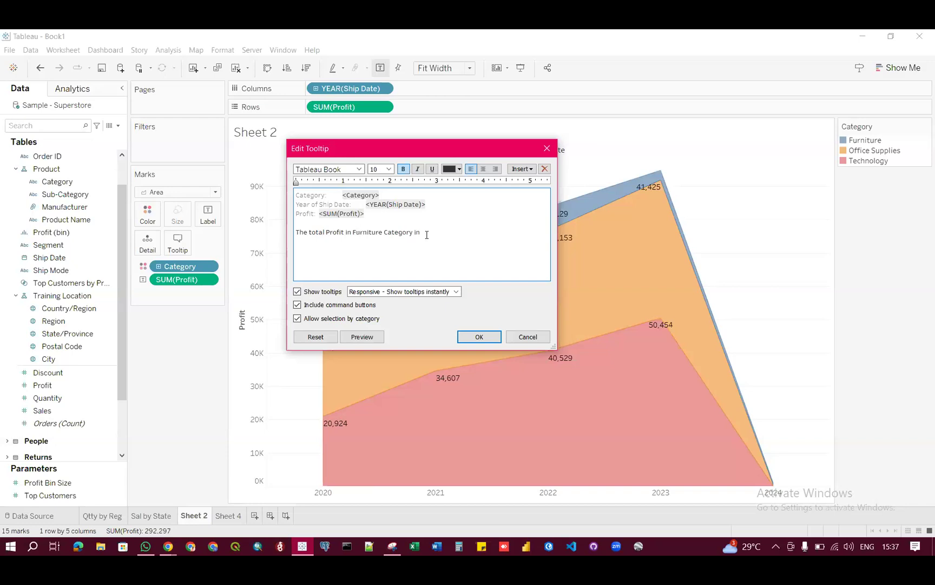
Complete the tooltip sentence with "2020 was/is 2000", preview it, and apply the tooltip to the area chart
{"action": "type", "text": "2020 was/is 2000"}
{"action": "left_click", "coordinate": [374, 338]}
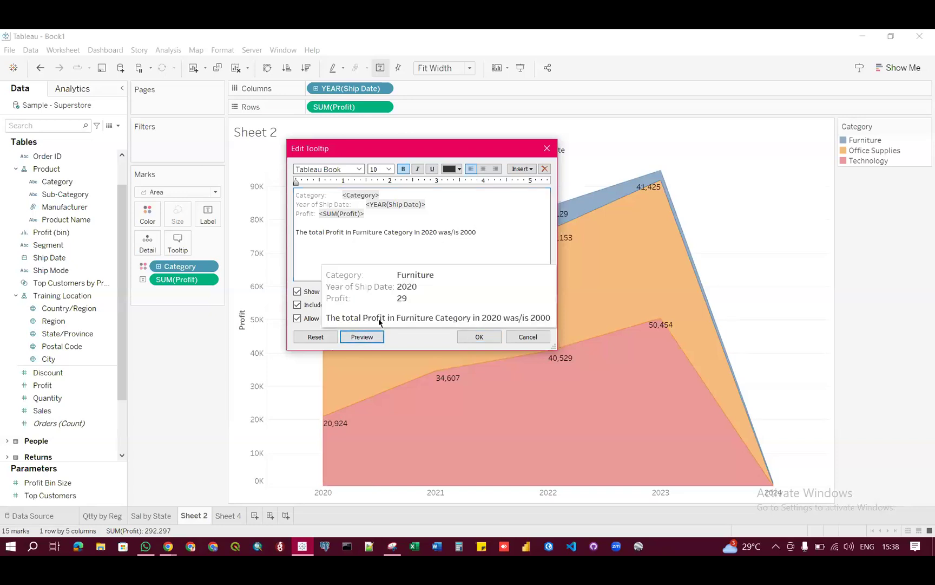
{"action": "left_click", "coordinate": [480, 337]}
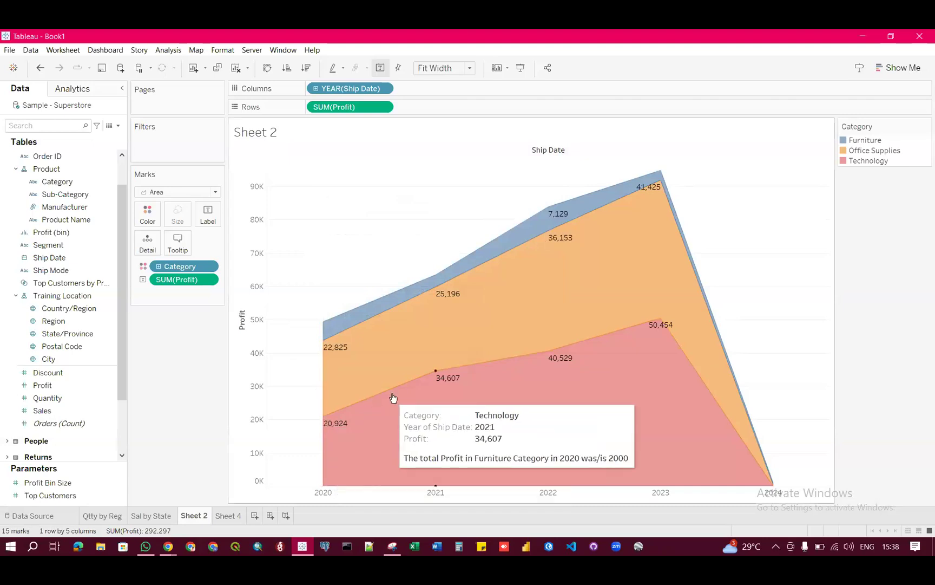
{"action": "mouse_move", "coordinate": [438, 381]}
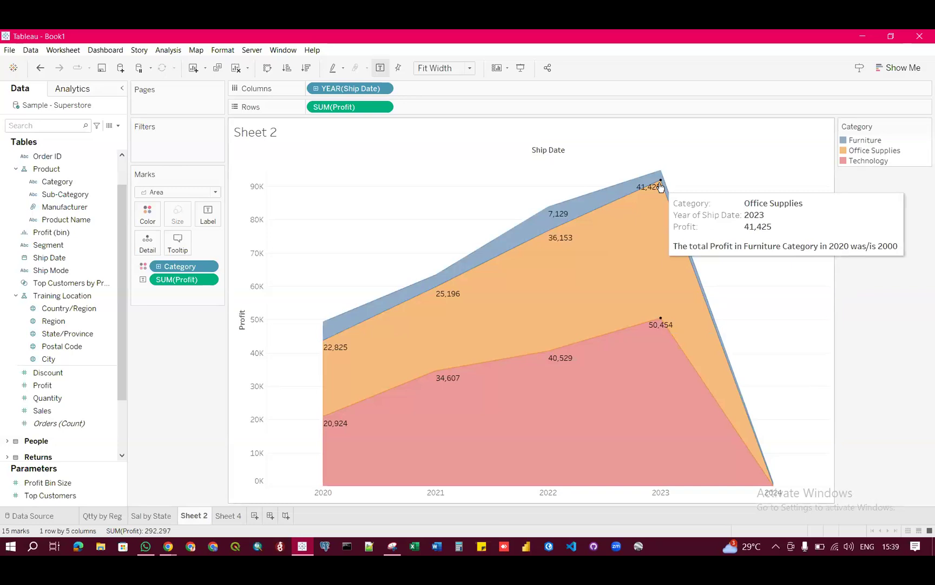
Reopen the tooltip for editing and end the custom sentence with a period
{"action": "left_click", "coordinate": [172, 253]}
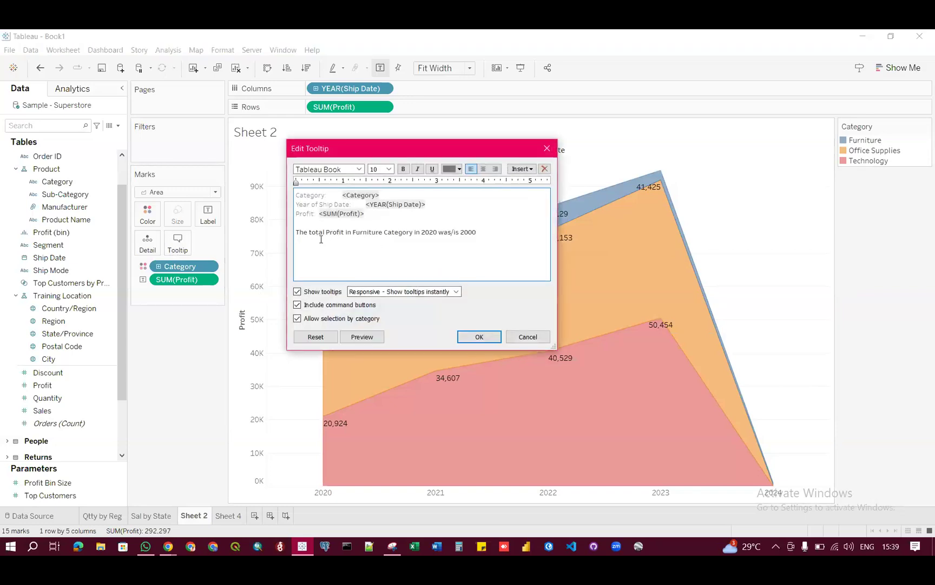
{"action": "left_click", "coordinate": [494, 237]}
{"action": "type", "text": "."}
Compare the fixed words Furniture, 2020 and 2000 in the tooltip sentence with the field lines above it
{"action": "left_click_drag", "start_coordinate": [377, 212], "coordinate": [302, 186]}
{"action": "left_click", "coordinate": [394, 248]}
{"action": "double_click", "coordinate": [369, 232]}
{"action": "left_click", "coordinate": [430, 231]}
{"action": "double_click", "coordinate": [429, 231]}
{"action": "double_click", "coordinate": [469, 232]}
{"action": "left_click_drag", "start_coordinate": [365, 214], "coordinate": [305, 188]}
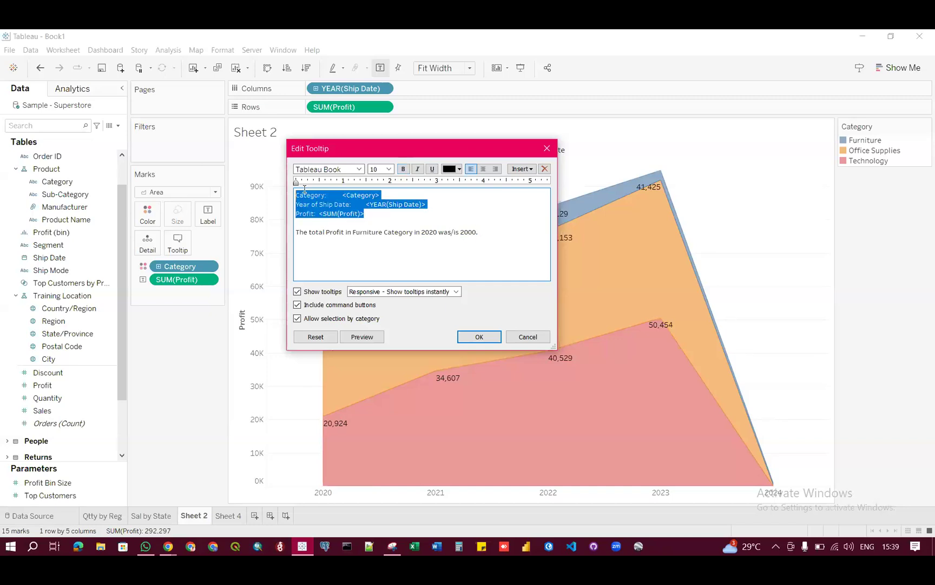
{"action": "left_click", "coordinate": [327, 204]}
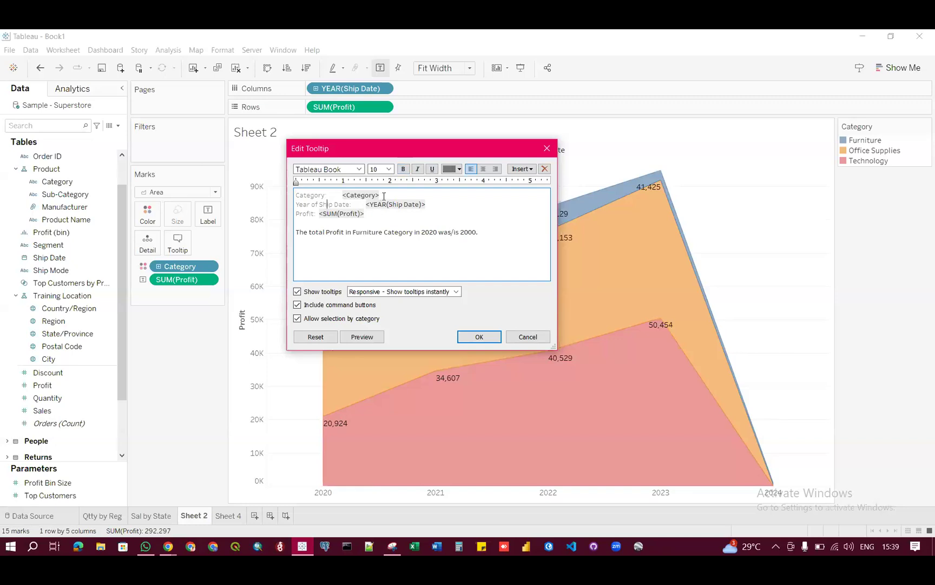
{"action": "left_click_drag", "start_coordinate": [384, 196], "coordinate": [349, 196]}
{"action": "double_click", "coordinate": [340, 233]}
{"action": "double_click", "coordinate": [368, 232]}
{"action": "left_click", "coordinate": [392, 217]}
{"action": "double_click", "coordinate": [370, 233]}
{"action": "left_click", "coordinate": [382, 250]}
Replace the word "Furniture" in the tooltip sentence with the dynamic Category field
{"action": "double_click", "coordinate": [370, 233]}
{"action": "left_click", "coordinate": [522, 169]}
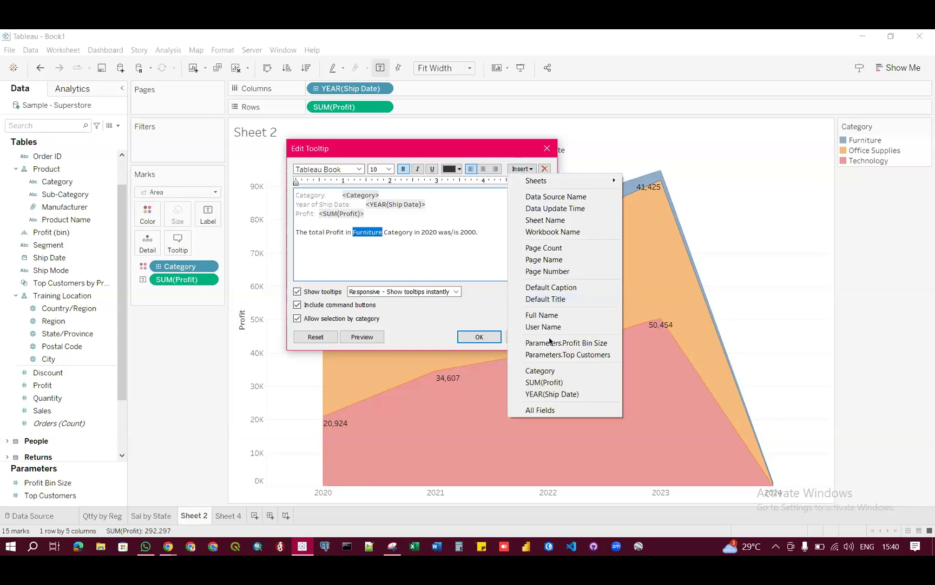
{"action": "left_click", "coordinate": [558, 371]}
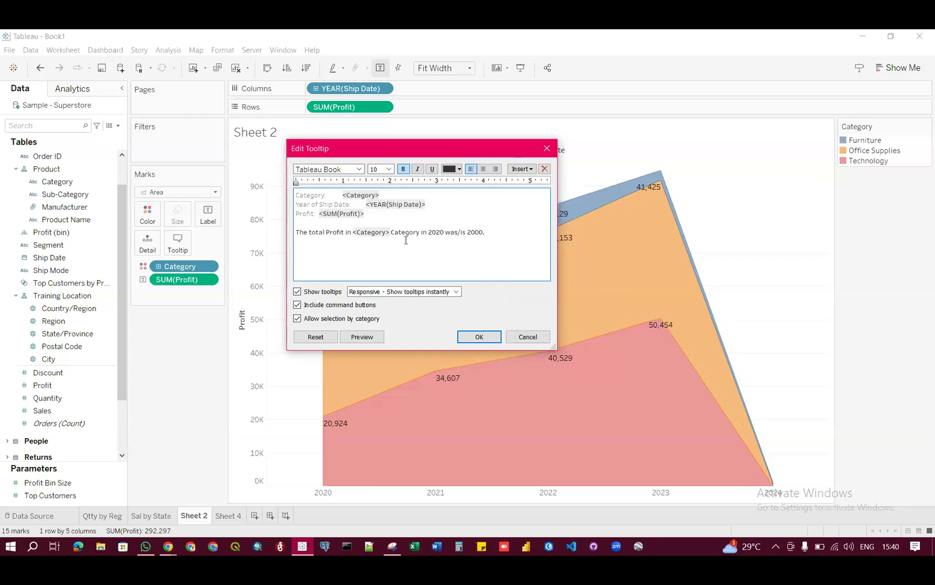
Replace "2020" in the tooltip sentence with the dynamic YEAR(Ship Date) field
{"action": "double_click", "coordinate": [434, 232]}
{"action": "left_click", "coordinate": [437, 233]}
{"action": "double_click", "coordinate": [438, 232]}
{"action": "left_click", "coordinate": [522, 169]}
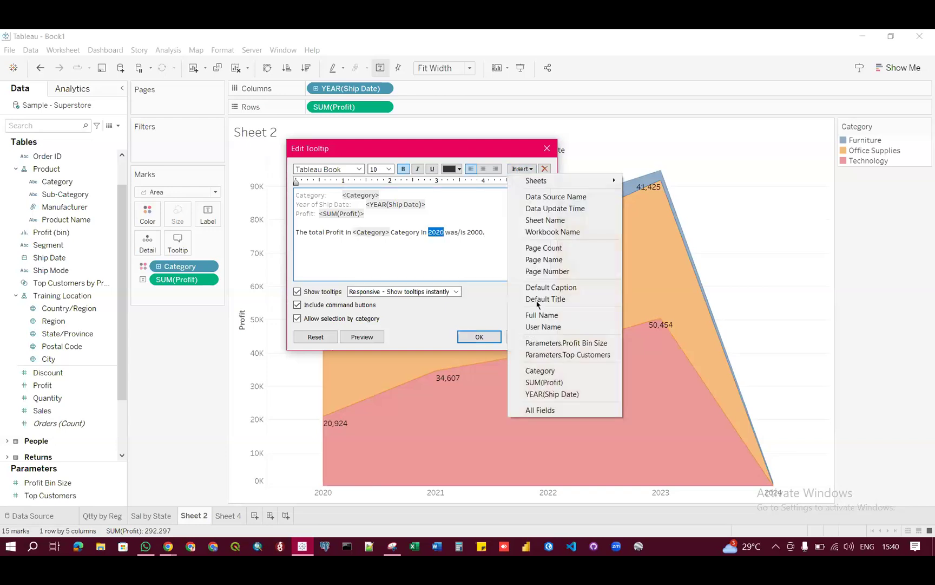
{"action": "left_click", "coordinate": [553, 397]}
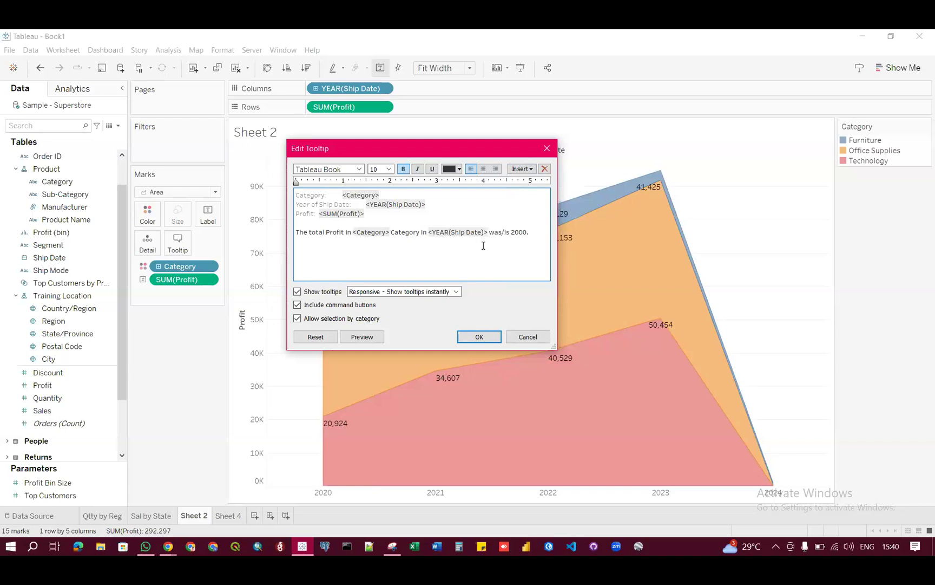
Replace "2000" in the tooltip sentence with the dynamic SUM(Profit) field followed by a period, and apply the tooltip
{"action": "double_click", "coordinate": [518, 232]}
{"action": "left_click", "coordinate": [525, 172]}
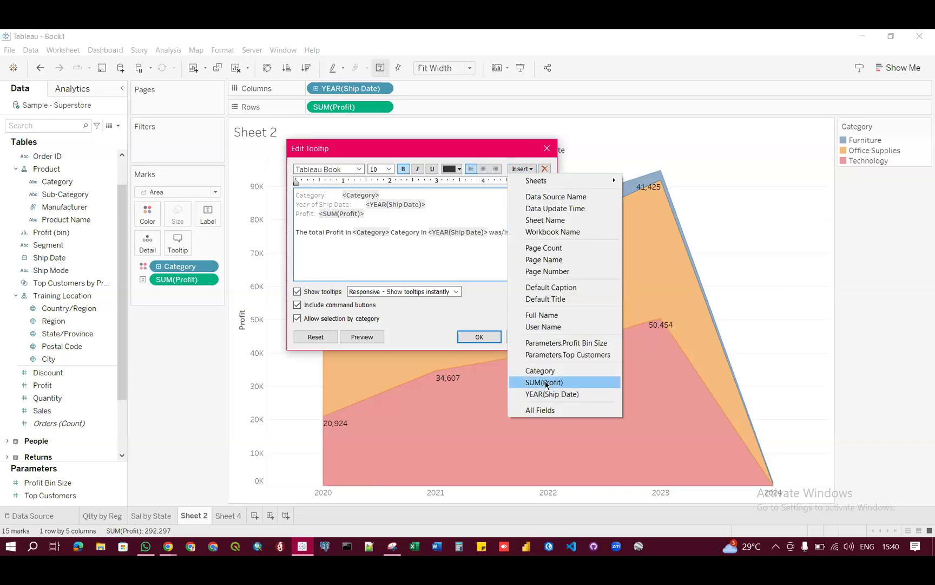
{"action": "left_click", "coordinate": [536, 380]}
{"action": "type", "text": "."}
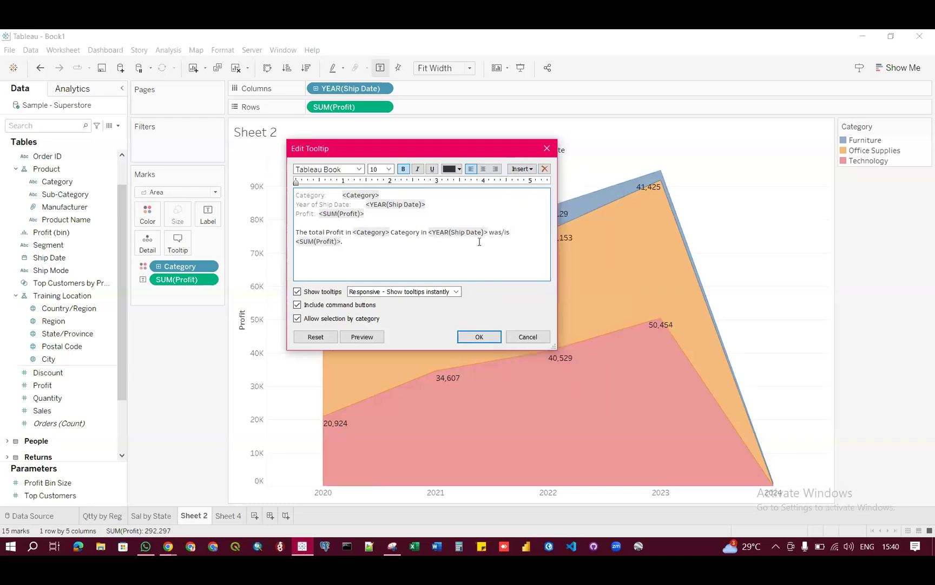
{"action": "left_click", "coordinate": [476, 336]}
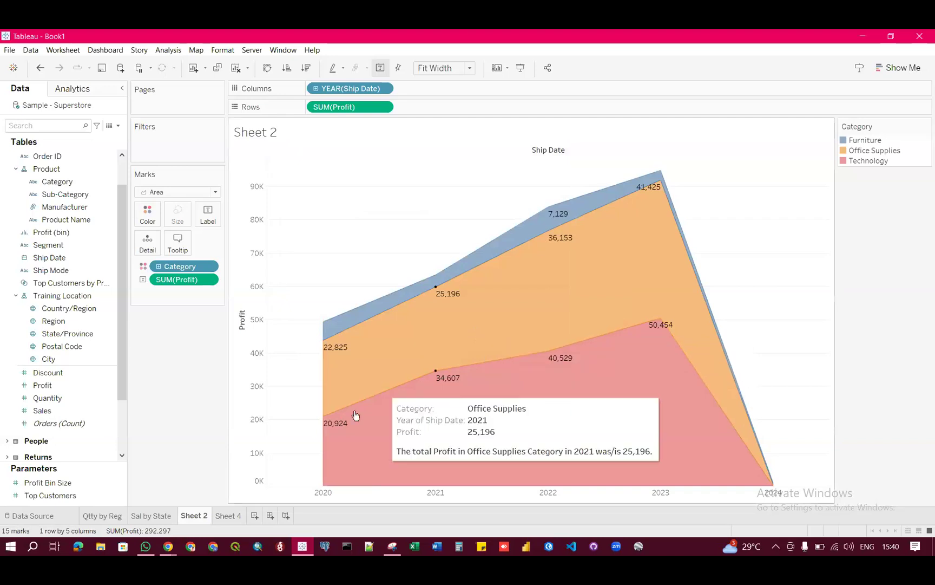
{"action": "mouse_move", "coordinate": [326, 426]}
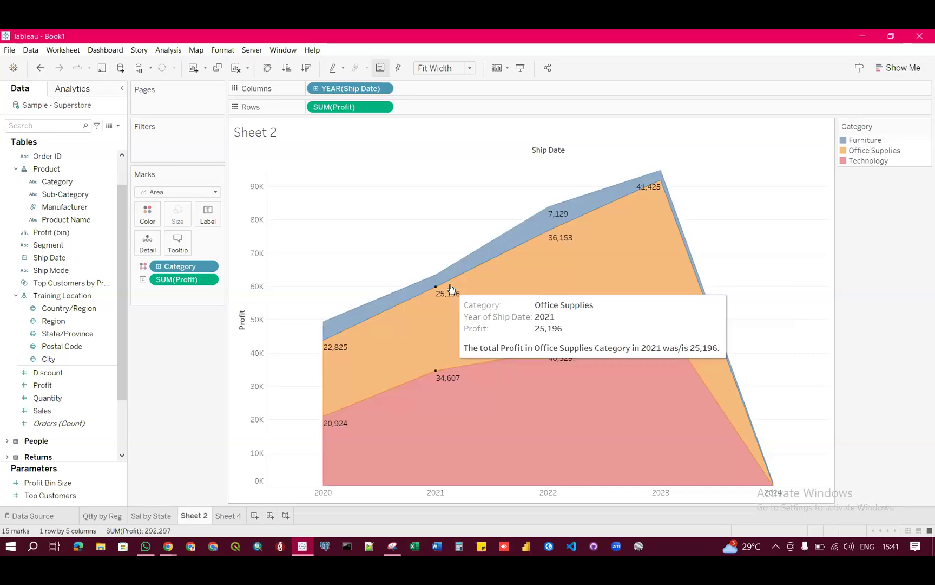
Reopen the tooltip for editing and delete the default Category, Year of Ship Date and Profit lines above the custom sentence
{"action": "left_click", "coordinate": [179, 243]}
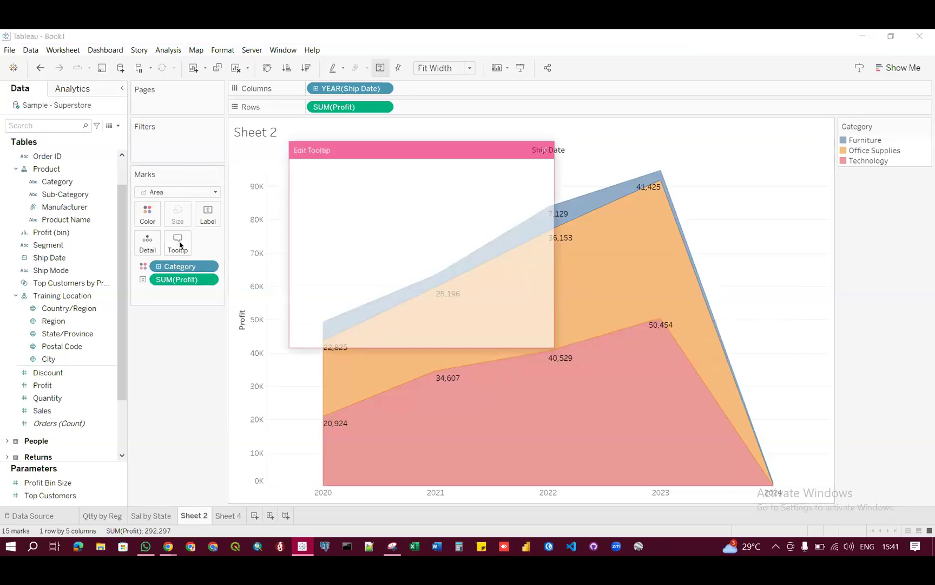
{"action": "left_click_drag", "start_coordinate": [376, 216], "coordinate": [260, 184]}
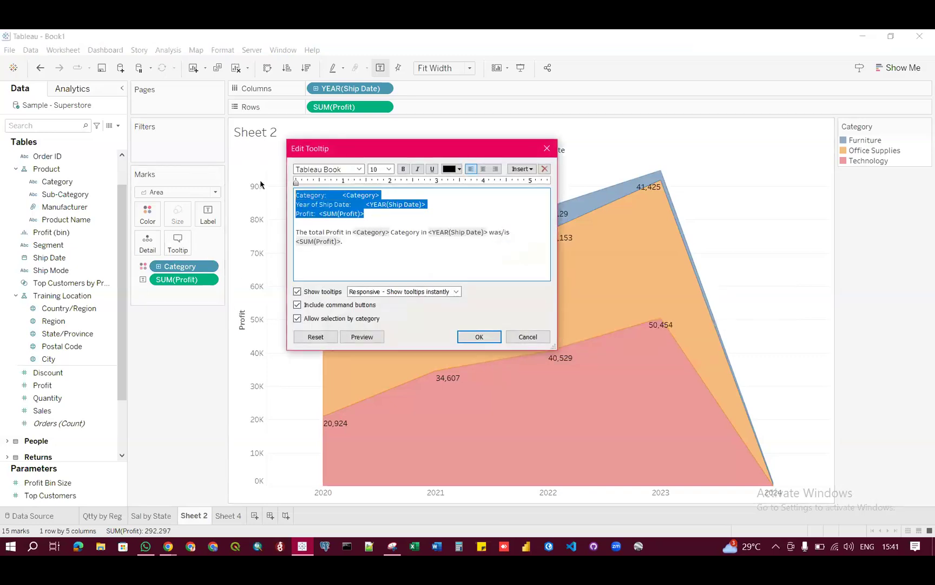
{"action": "key", "text": "Delete"}
{"action": "key", "text": "Delete"}
{"action": "key", "text": "Delete"}
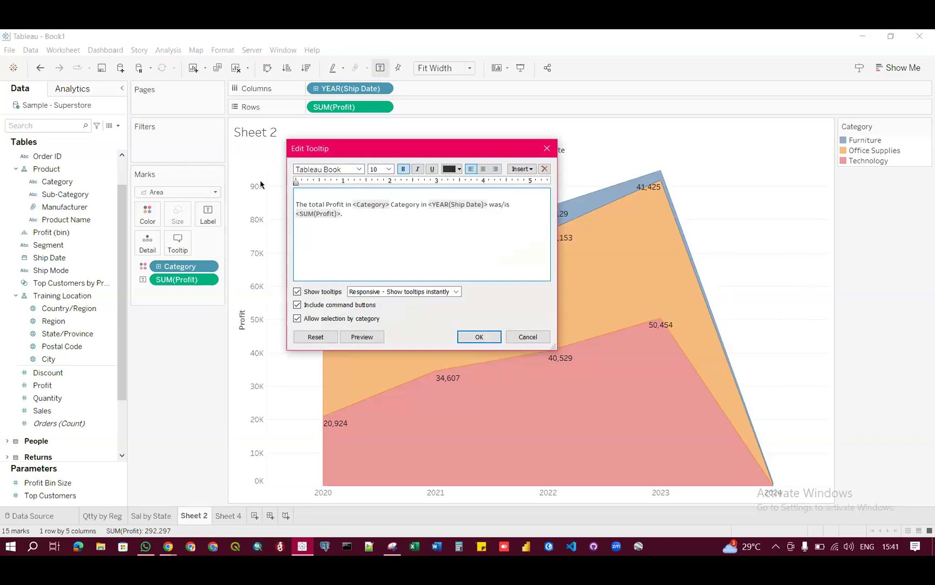
Set the font of the whole tooltip sentence to Georgia
{"action": "key", "text": "ctrl+a"}
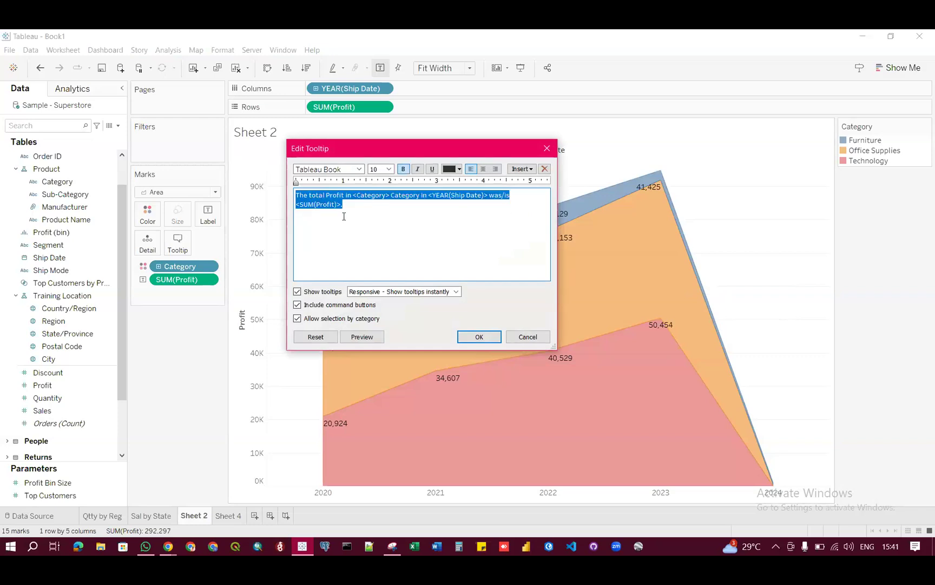
{"action": "left_click", "coordinate": [346, 167]}
{"action": "type", "text": "georgia"}
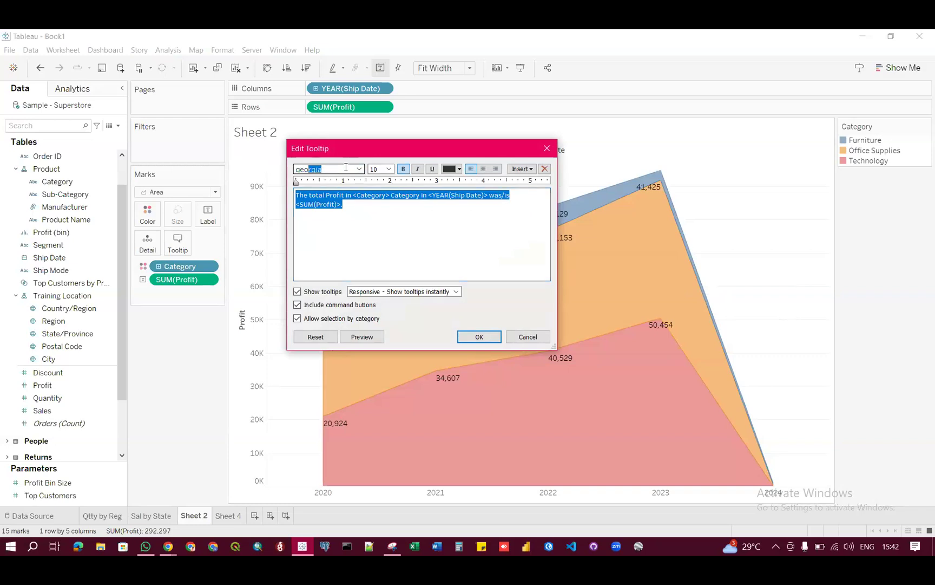
{"action": "key", "text": "Return"}
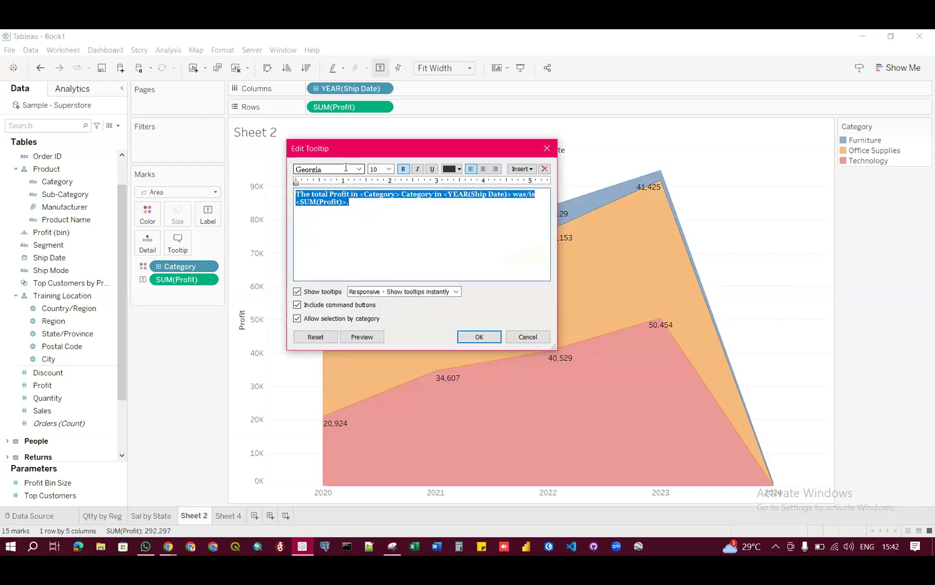
{"action": "left_click", "coordinate": [379, 213]}
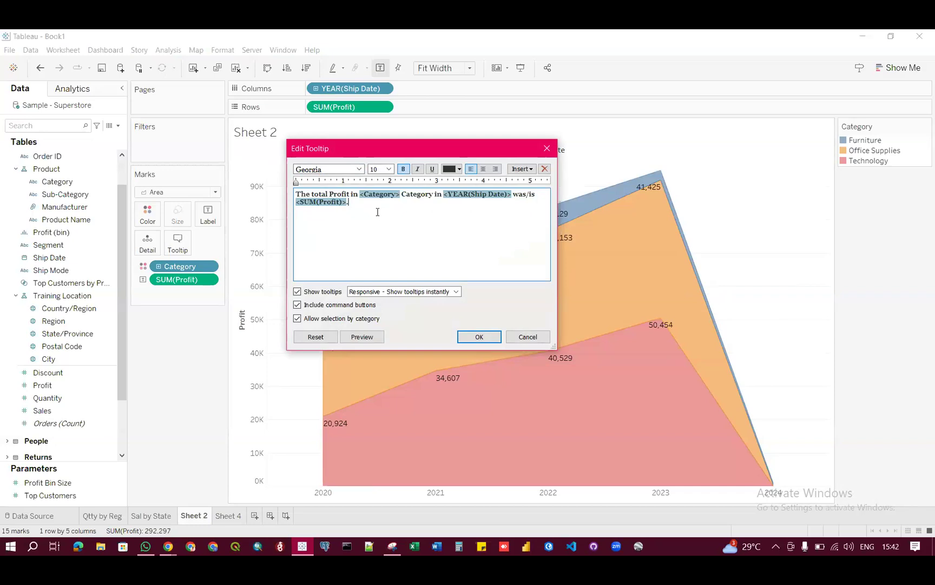
Remove the bold from the fixed words "The total Profit in", "Category in" and "was/is", keeping the dynamic fields bold
{"action": "left_click_drag", "start_coordinate": [357, 194], "coordinate": [284, 195]}
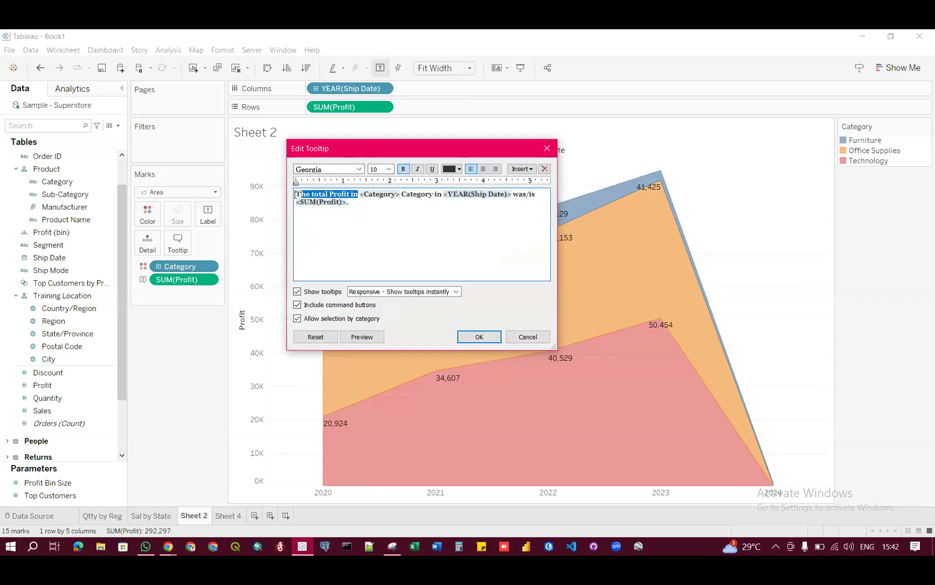
{"action": "left_click", "coordinate": [403, 169]}
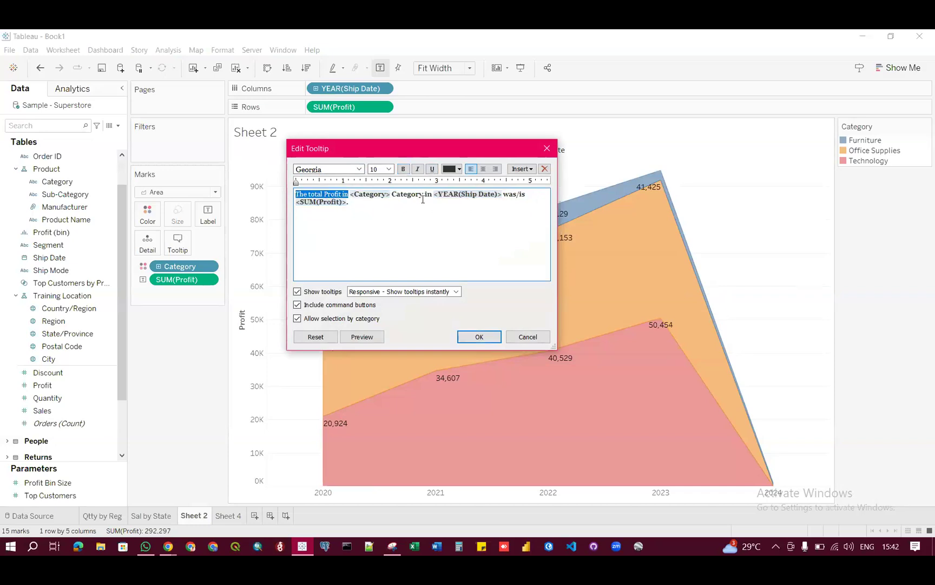
{"action": "left_click", "coordinate": [405, 196]}
{"action": "left_click_drag", "start_coordinate": [434, 195], "coordinate": [392, 195]}
{"action": "left_click", "coordinate": [404, 169]}
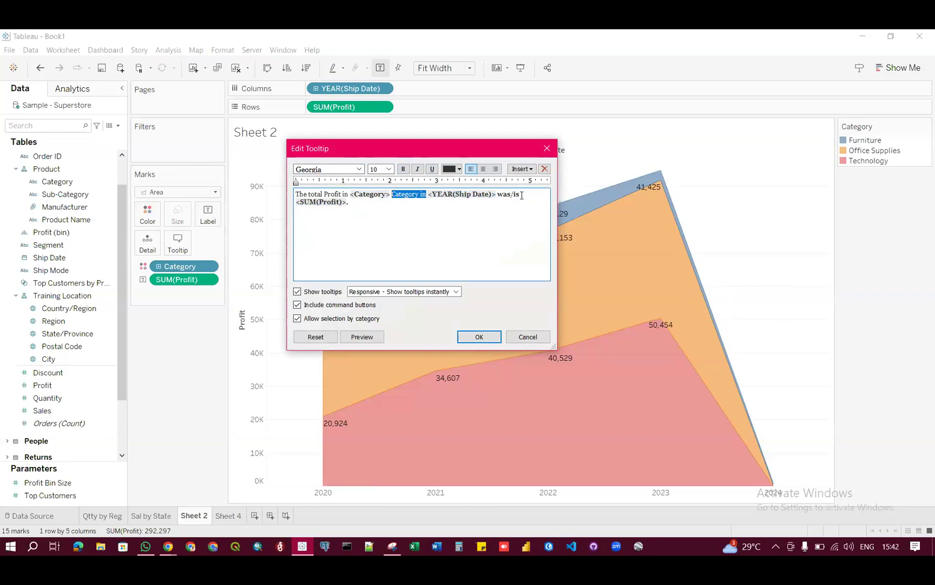
{"action": "left_click_drag", "start_coordinate": [521, 195], "coordinate": [498, 194]}
{"action": "left_click", "coordinate": [403, 169]}
{"action": "left_click", "coordinate": [395, 217]}
Set the font size of the fixed words "The total Profit in", "Category in" and "was/is" to 9
{"action": "left_click", "coordinate": [332, 195]}
{"action": "left_click_drag", "start_coordinate": [349, 195], "coordinate": [295, 195]}
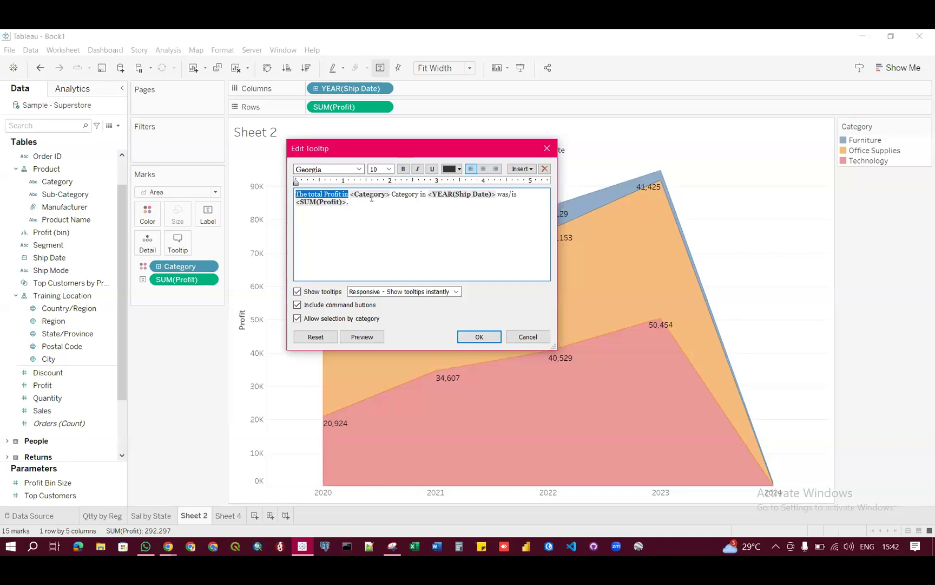
{"action": "left_click", "coordinate": [390, 169]}
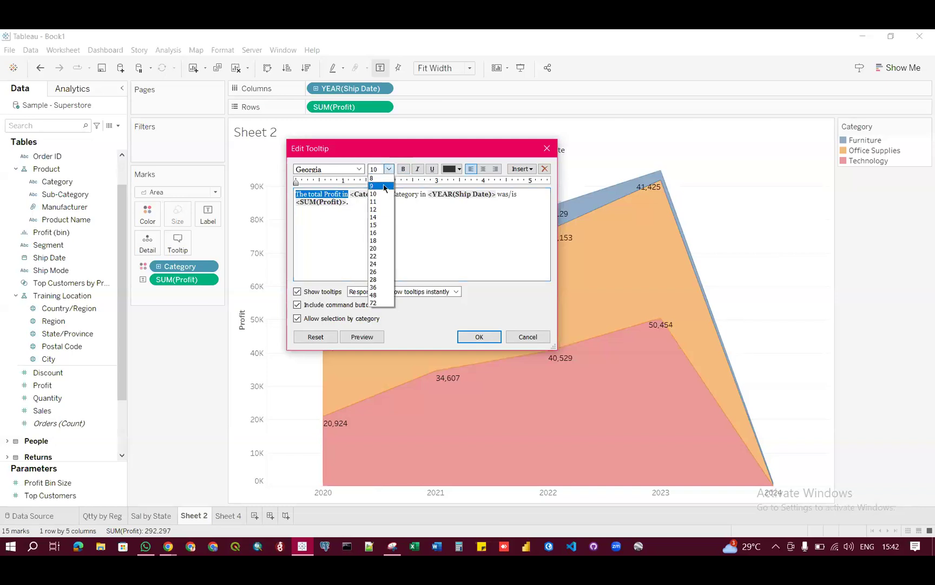
{"action": "left_click", "coordinate": [385, 186]}
{"action": "left_click_drag", "start_coordinate": [424, 194], "coordinate": [388, 194]}
{"action": "left_click", "coordinate": [390, 169]}
{"action": "left_click", "coordinate": [386, 187]}
{"action": "left_click_drag", "start_coordinate": [513, 195], "coordinate": [493, 193]}
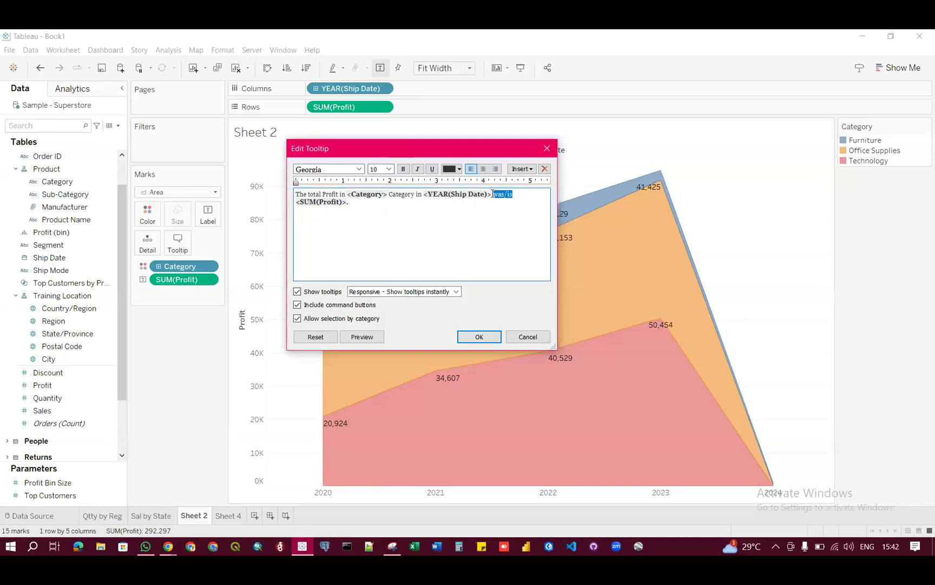
{"action": "left_click", "coordinate": [390, 169]}
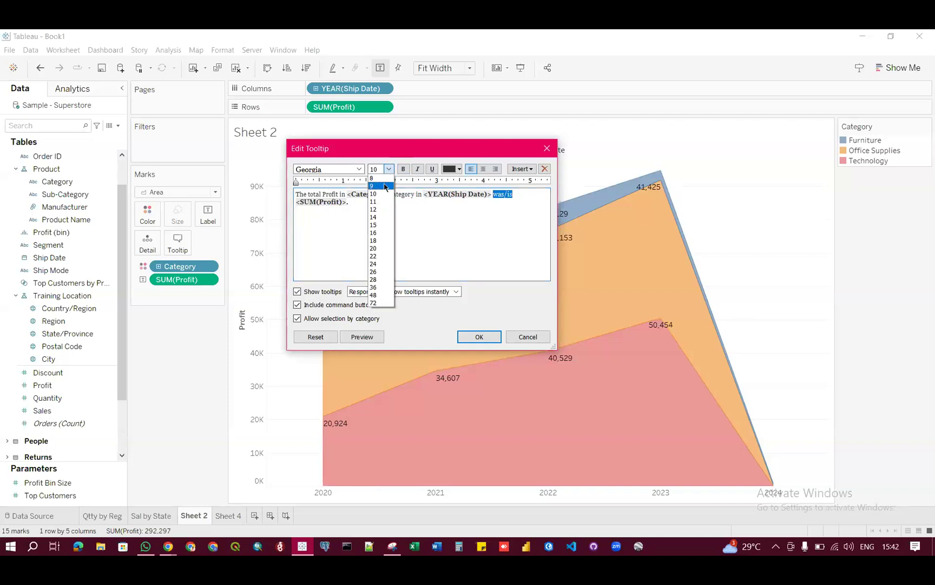
{"action": "left_click", "coordinate": [386, 187]}
{"action": "left_click", "coordinate": [370, 196]}
{"action": "left_click", "coordinate": [456, 196]}
{"action": "left_click", "coordinate": [346, 205]}
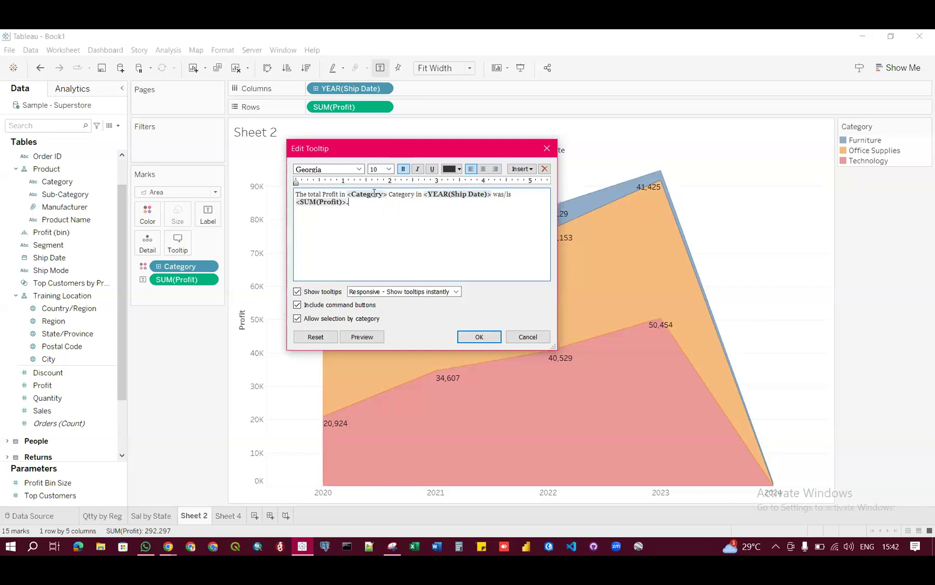
Color the SUM(Profit) field in the tooltip sentence dark blue
{"action": "double_click", "coordinate": [327, 202]}
{"action": "left_click", "coordinate": [459, 170]}
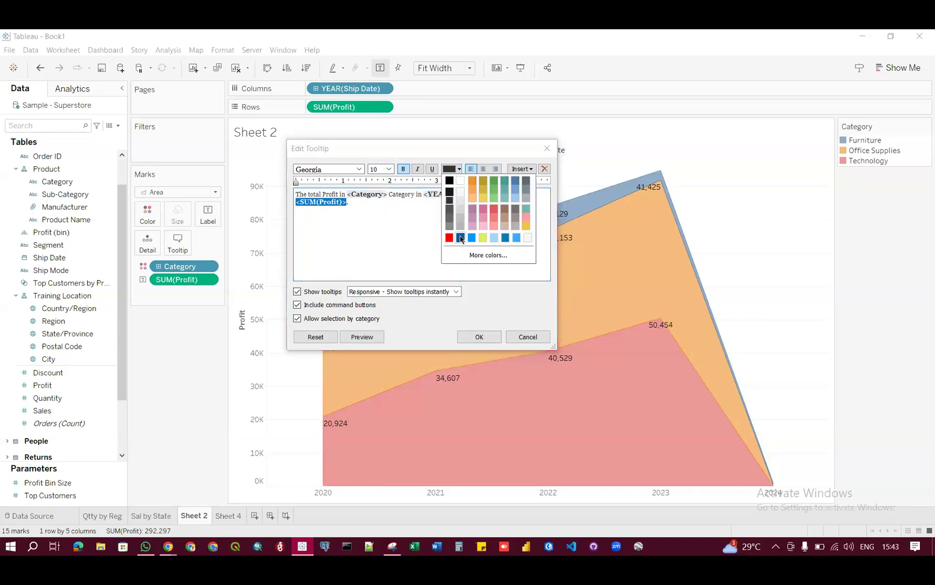
{"action": "left_click", "coordinate": [460, 237]}
{"action": "left_click", "coordinate": [430, 214]}
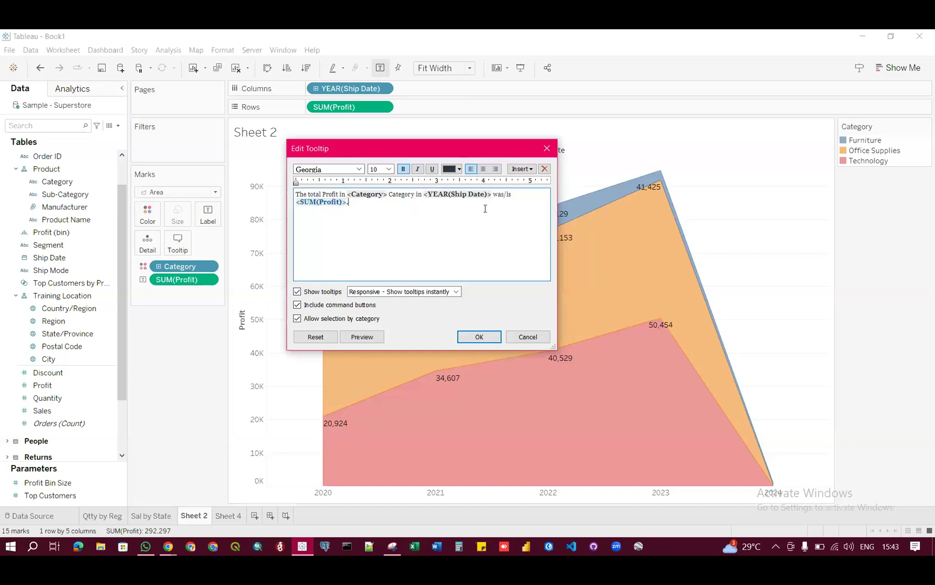
Start a new tooltip line at "was/is", center both lines, and apply the tooltip to the area chart
{"action": "key", "text": "Return"}
{"action": "left_click_drag", "start_coordinate": [373, 204], "coordinate": [347, 202]}
{"action": "key", "text": "ctrl+a"}
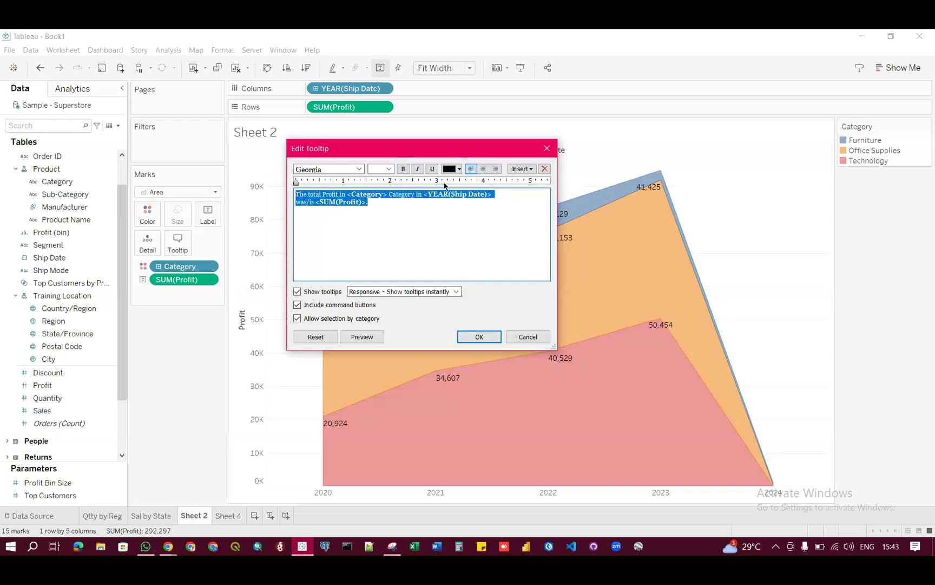
{"action": "left_click", "coordinate": [482, 168]}
{"action": "left_click", "coordinate": [474, 210]}
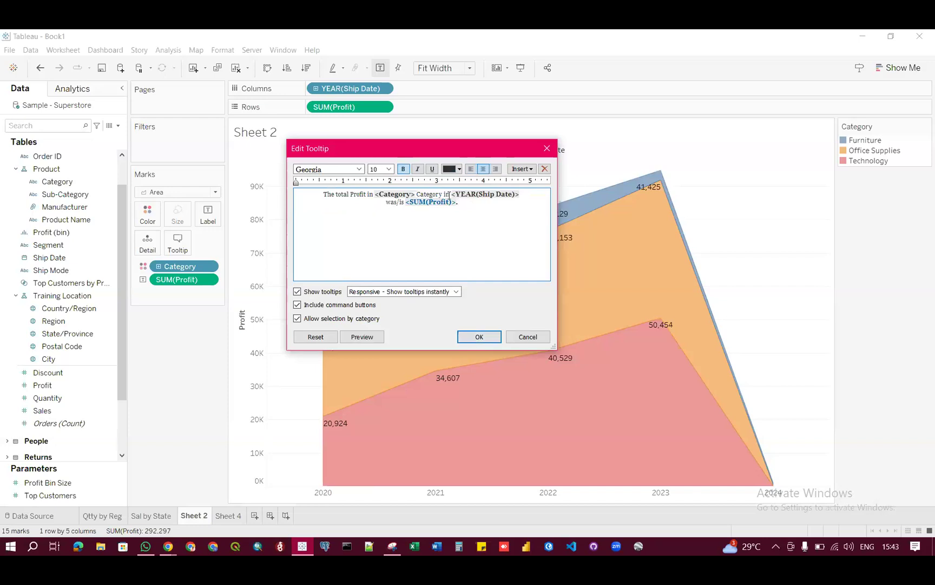
{"action": "left_click", "coordinate": [476, 335]}
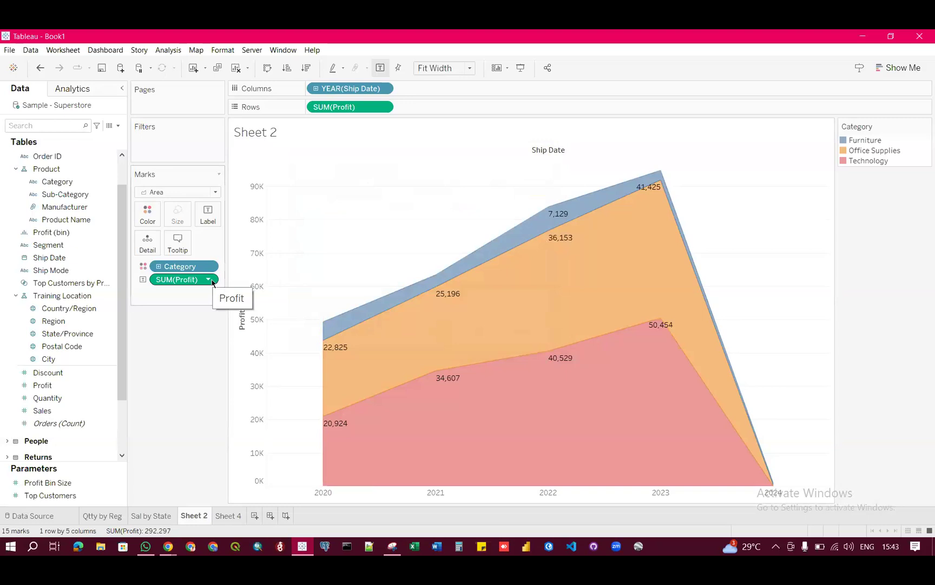
{"action": "mouse_move", "coordinate": [436, 297]}
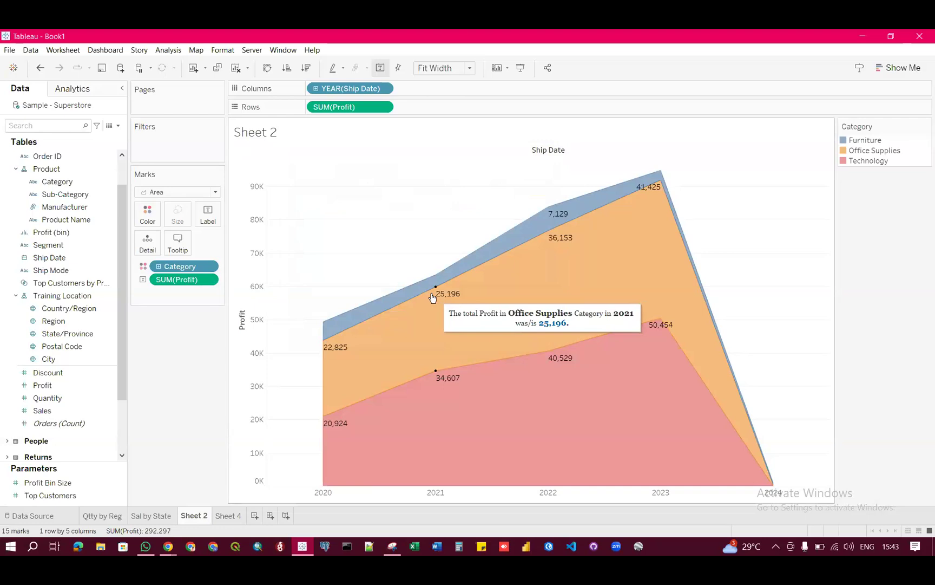
{"action": "mouse_move", "coordinate": [536, 268]}
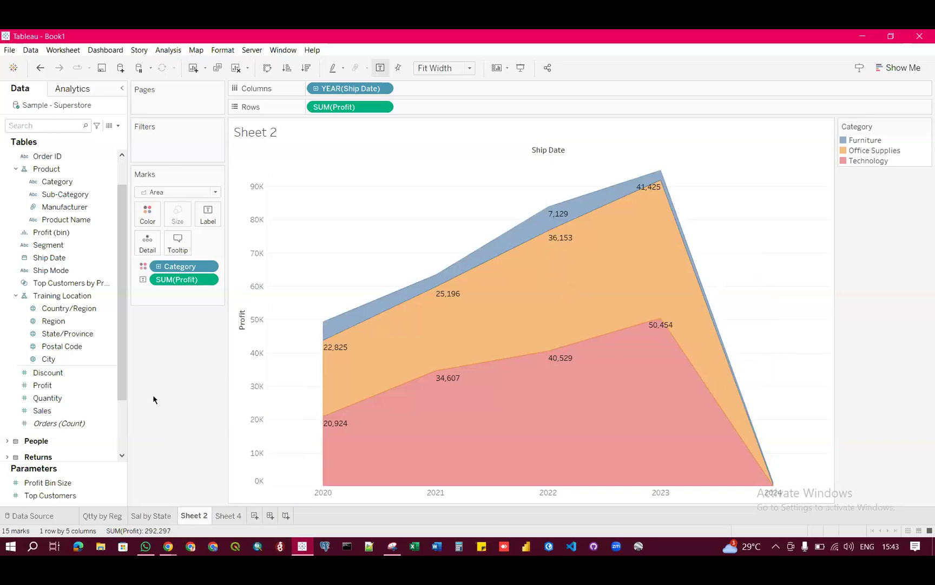
Review the Qtty by Reg and Sal by State worksheets and return to Sheet 2
{"action": "scroll", "coordinate": [64, 334], "scroll_direction": "up", "scroll_amount": 1}
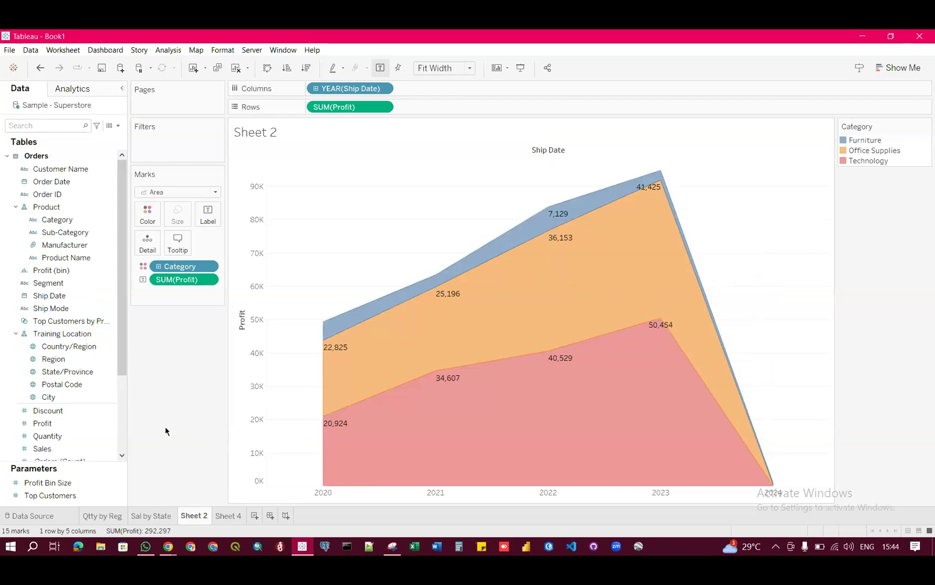
{"action": "left_click", "coordinate": [113, 518]}
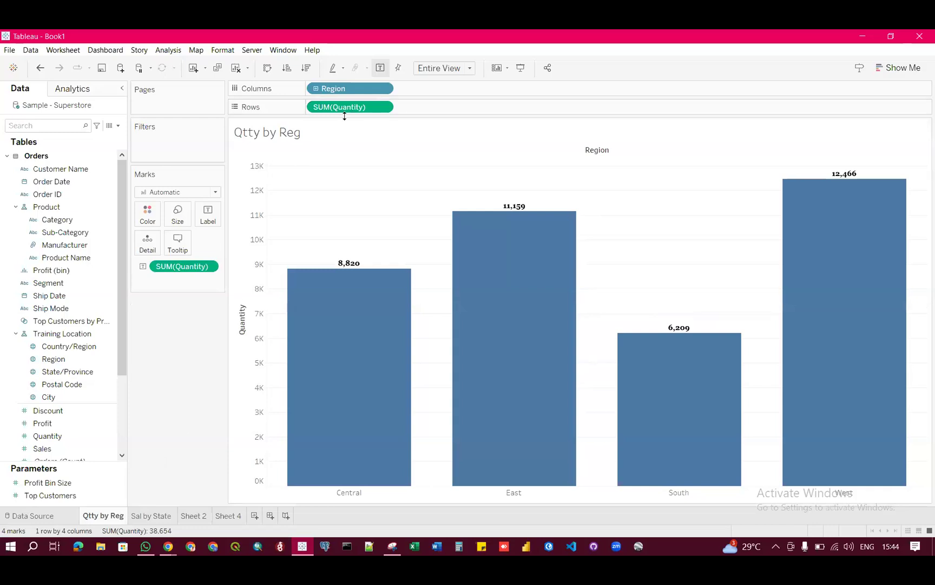
{"action": "left_click", "coordinate": [150, 518]}
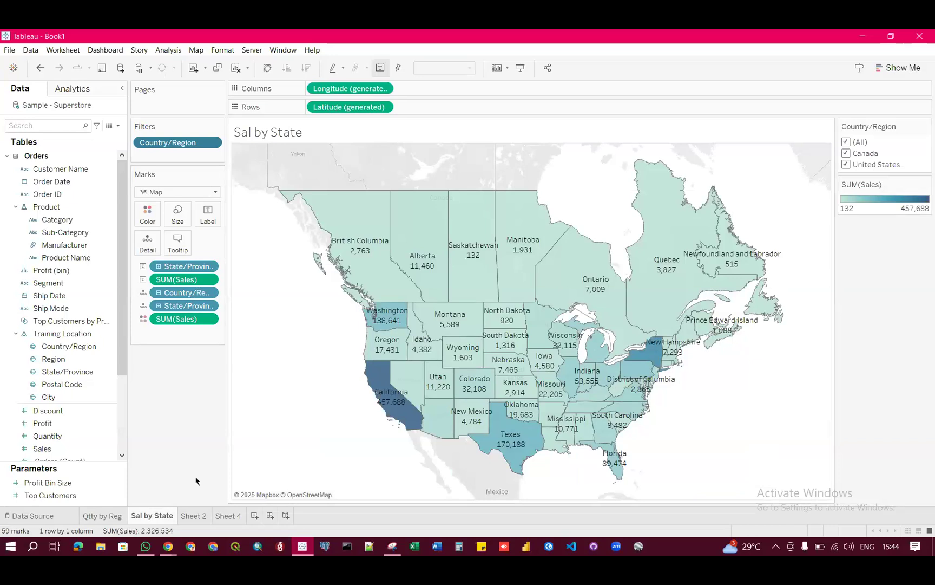
{"action": "left_click", "coordinate": [102, 516]}
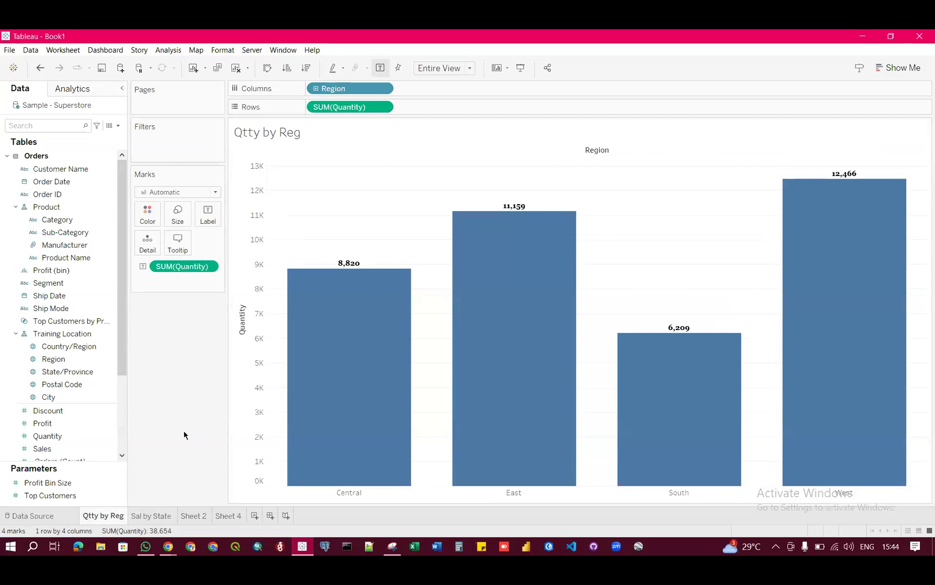
{"action": "left_click", "coordinate": [154, 518]}
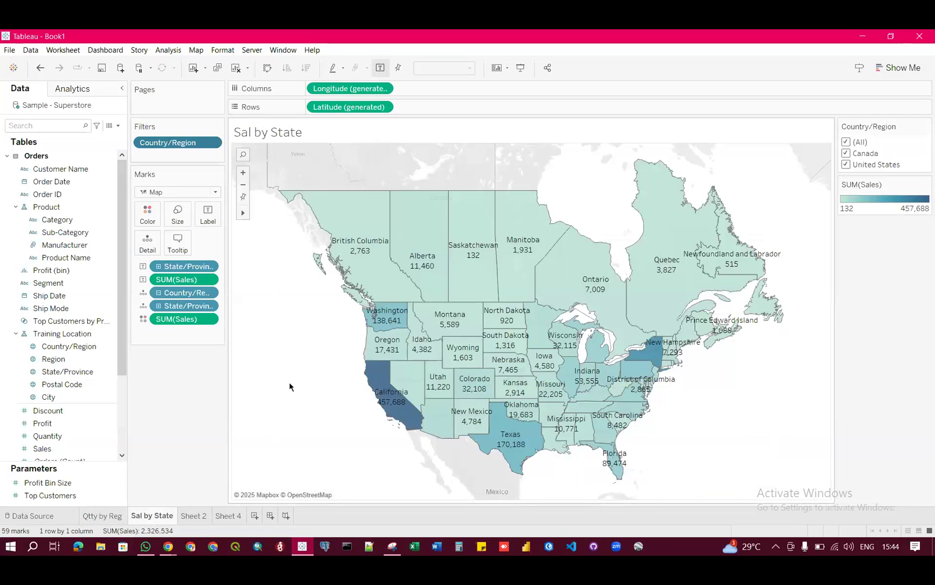
{"action": "left_click", "coordinate": [194, 515]}
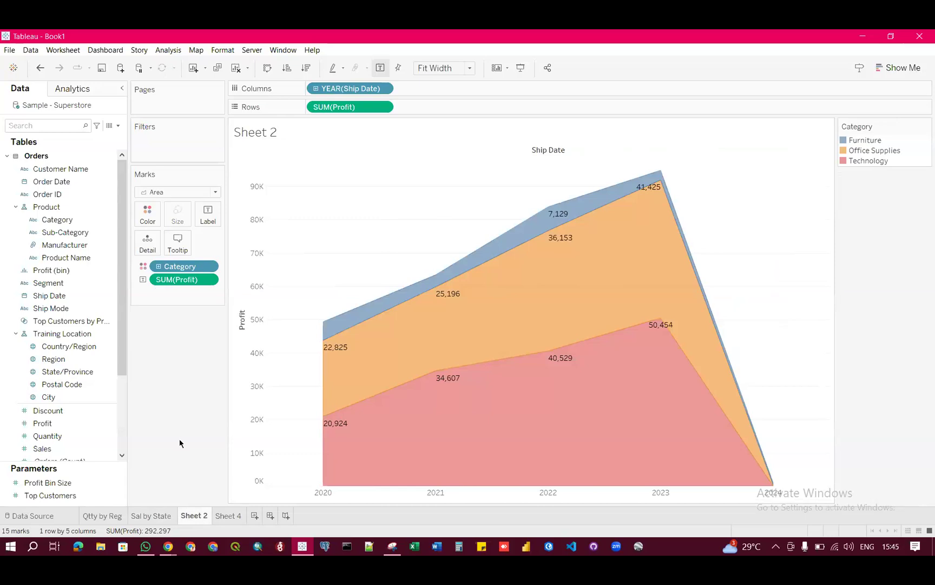
Rename the Sheet 2 worksheet as "Profit by Date"
{"action": "double_click", "coordinate": [200, 516]}
{"action": "type", "text": "Y"}
{"action": "key", "text": "BackSpace"}
{"action": "type", "text": "Profit by  Date"}
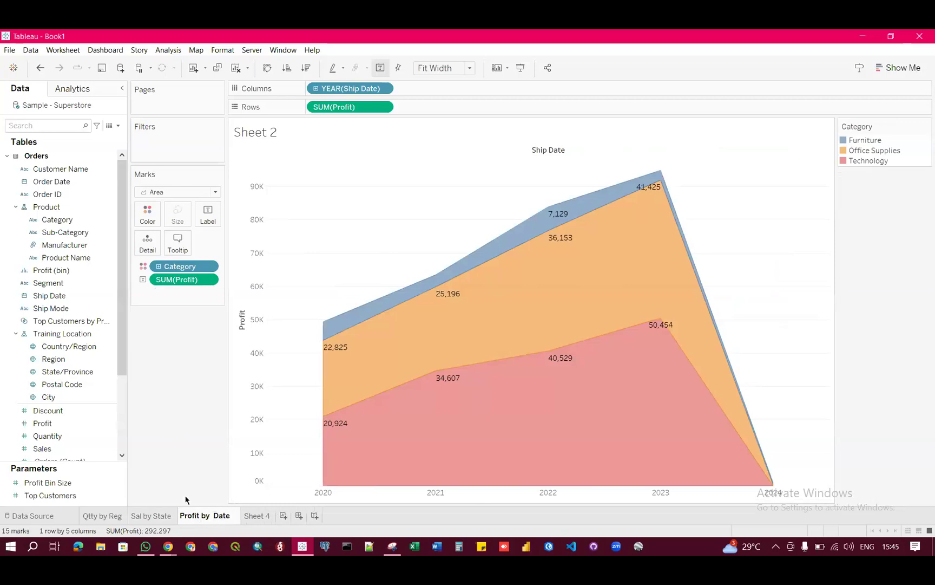
{"action": "key", "text": "Return"}
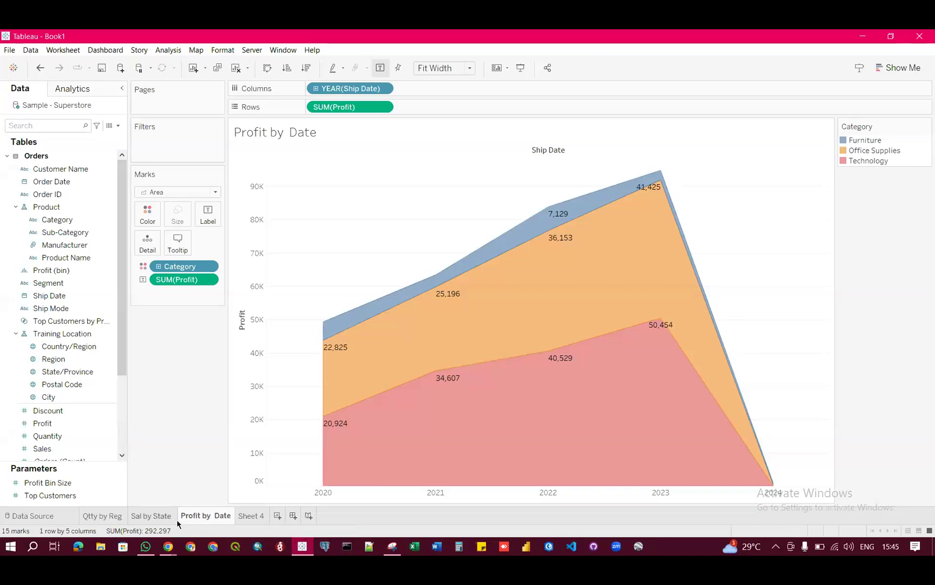
Create a new dashboard and set its size to Automatic
{"action": "left_click", "coordinate": [293, 517]}
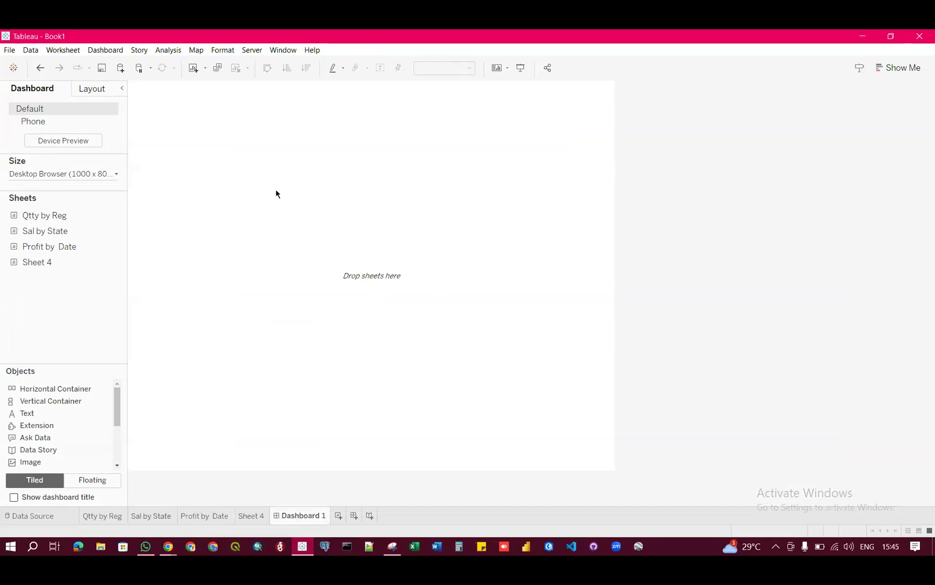
{"action": "left_click", "coordinate": [104, 179]}
{"action": "left_click", "coordinate": [81, 196]}
{"action": "left_click", "coordinate": [76, 217]}
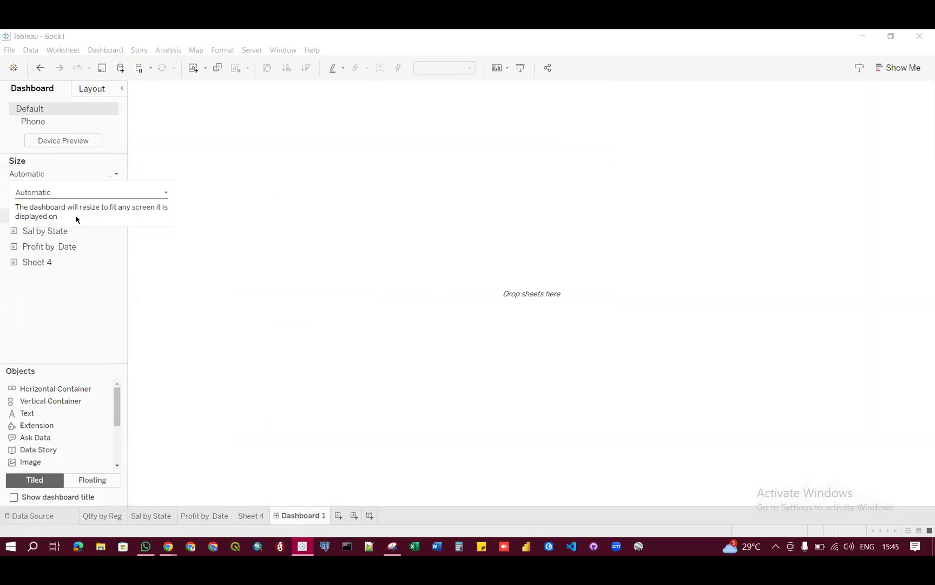
{"action": "left_click", "coordinate": [71, 158]}
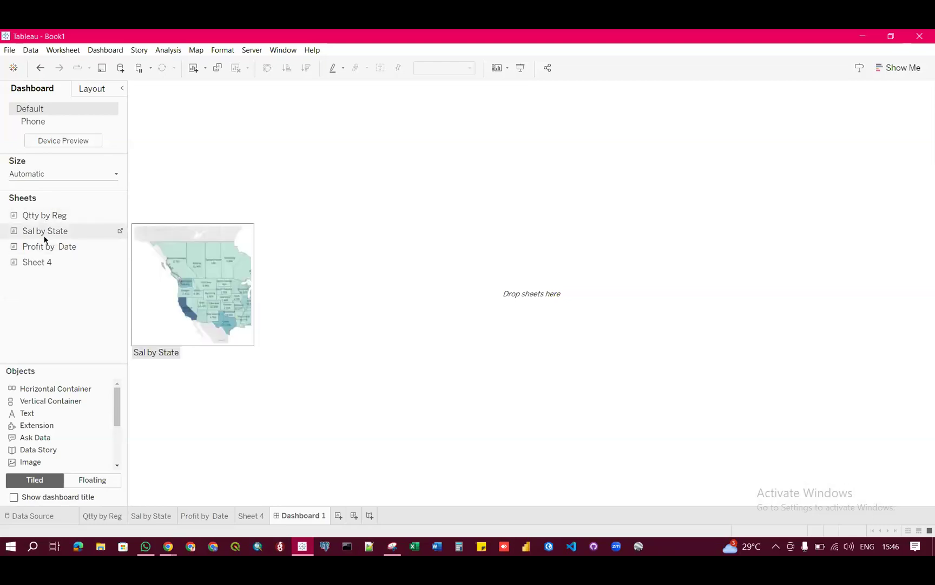
{"action": "scroll", "coordinate": [78, 436], "scroll_direction": "down", "scroll_amount": 3}
{"action": "scroll", "coordinate": [77, 434], "scroll_direction": "up", "scroll_amount": 3}
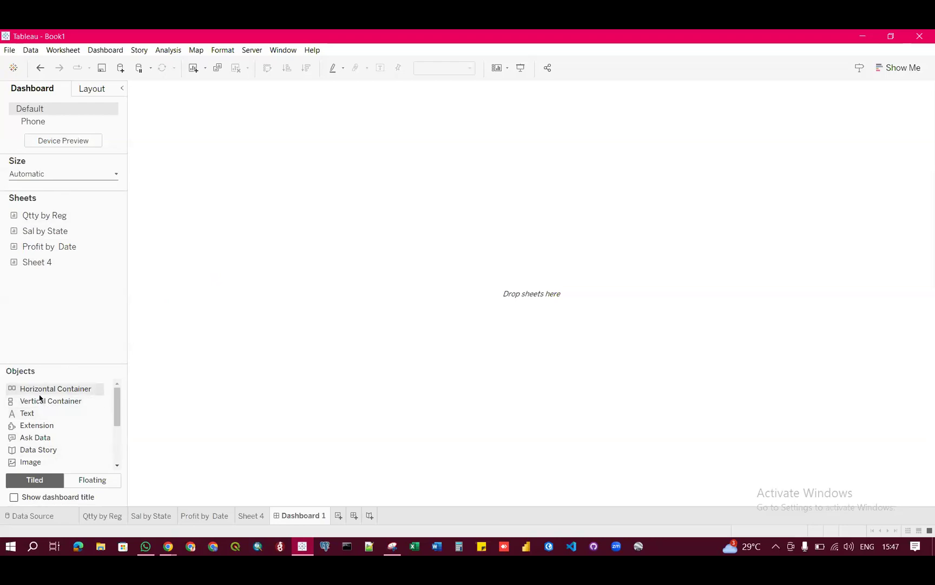
{"action": "left_click_drag", "start_coordinate": [38, 391], "coordinate": [359, 245]}
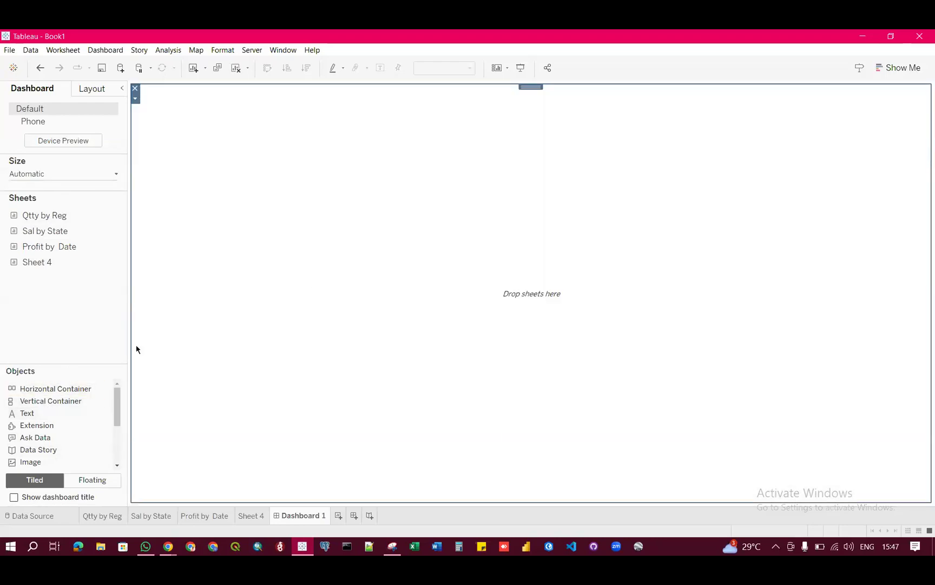
{"action": "left_click", "coordinate": [135, 88]}
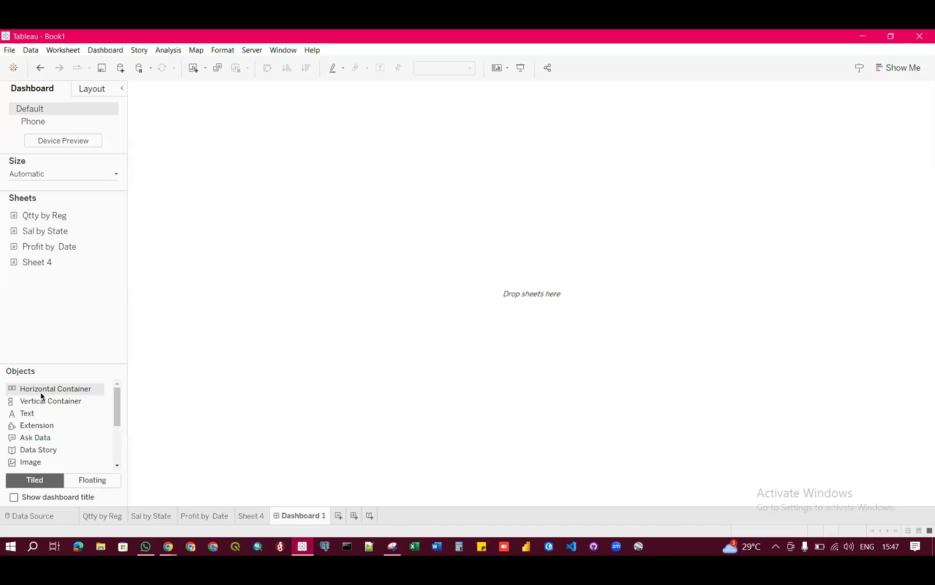
{"action": "left_click_drag", "start_coordinate": [43, 390], "coordinate": [294, 245]}
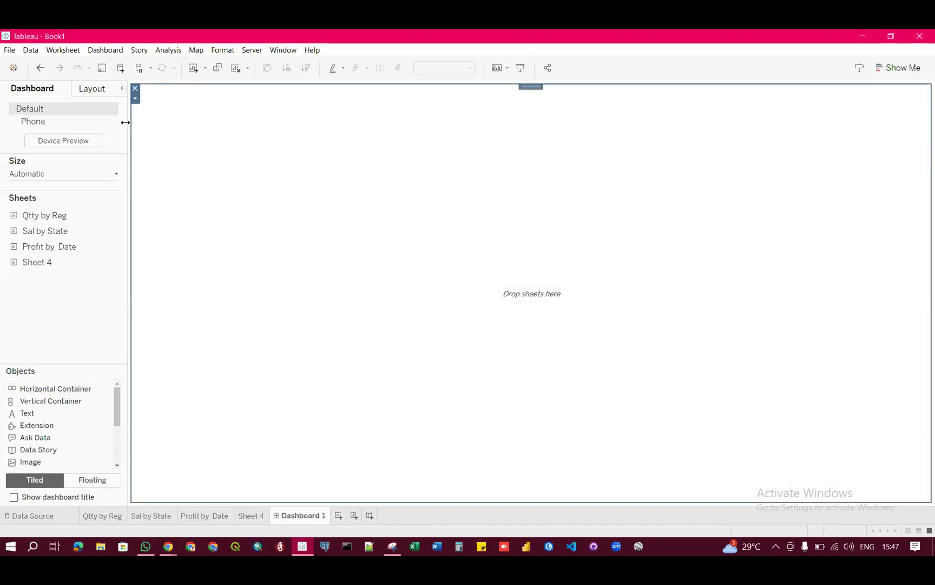
{"action": "left_click", "coordinate": [135, 87]}
Place a horizontal container on the dashboard and fill it side by side with Qtty by Reg, Sal by State and Profit by Date
{"action": "left_click", "coordinate": [44, 392]}
{"action": "left_click_drag", "start_coordinate": [45, 393], "coordinate": [392, 107]}
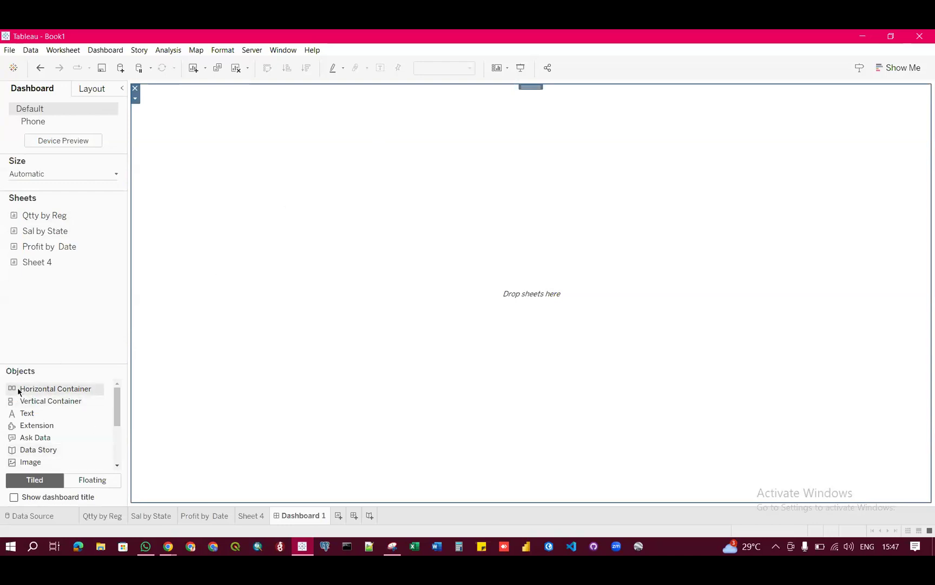
{"action": "mouse_move", "coordinate": [30, 219]}
{"action": "left_click_drag", "start_coordinate": [30, 219], "coordinate": [220, 199]}
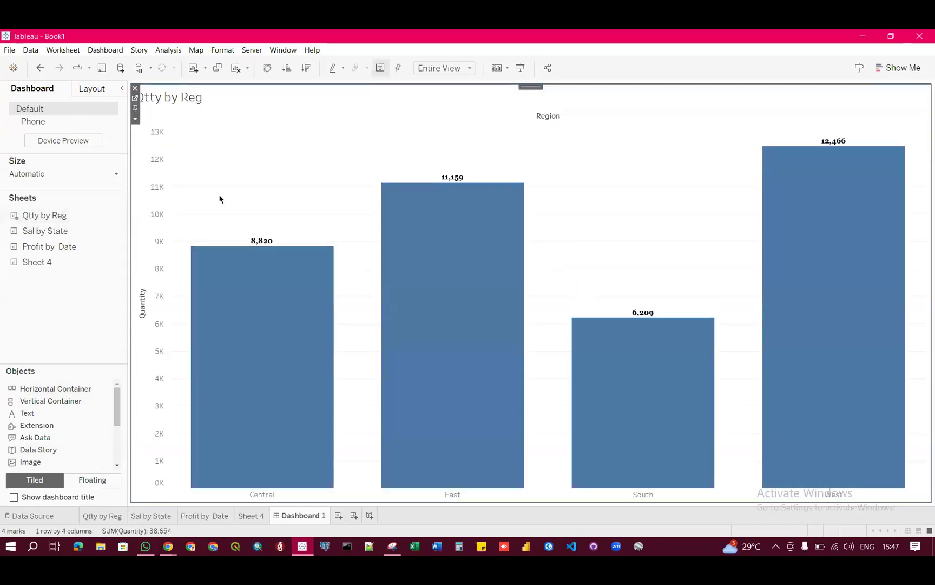
{"action": "left_click_drag", "start_coordinate": [29, 231], "coordinate": [499, 280]}
{"action": "mouse_move", "coordinate": [61, 247]}
{"action": "left_click_drag", "start_coordinate": [42, 245], "coordinate": [810, 272]}
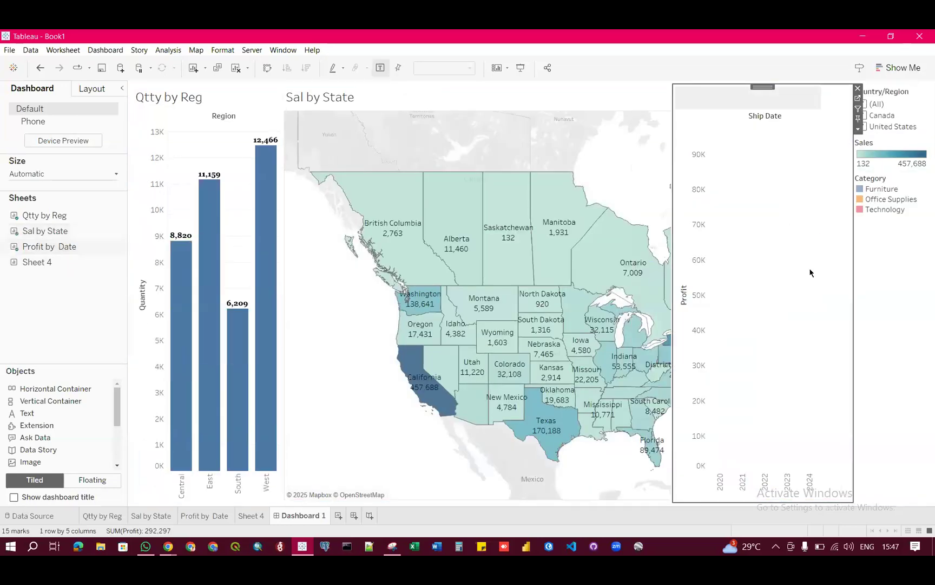
Remove the column of filters and legends from the dashboard, and widen the Qtty by Reg and Profit by Date charts
{"action": "left_click", "coordinate": [856, 92]}
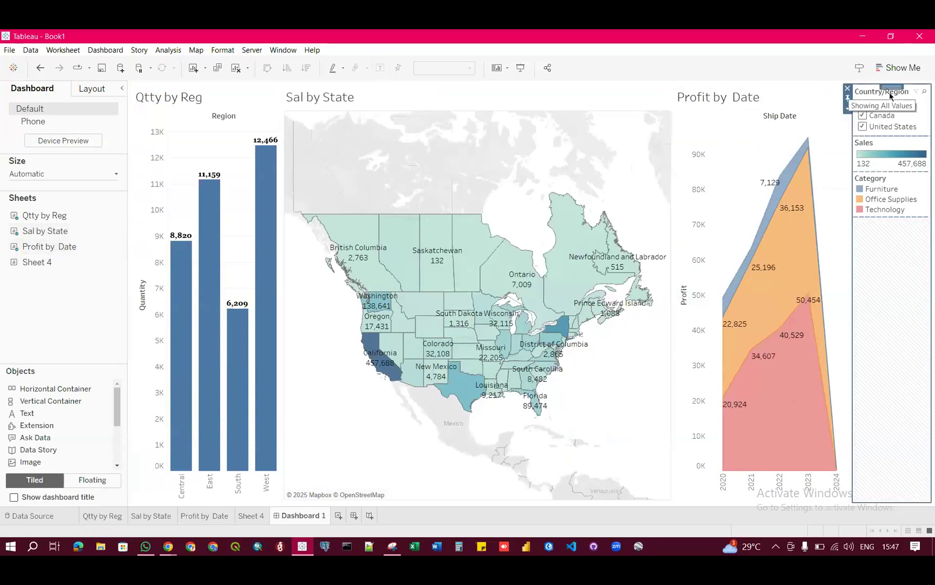
{"action": "left_click", "coordinate": [848, 88]}
{"action": "left_click", "coordinate": [500, 316]}
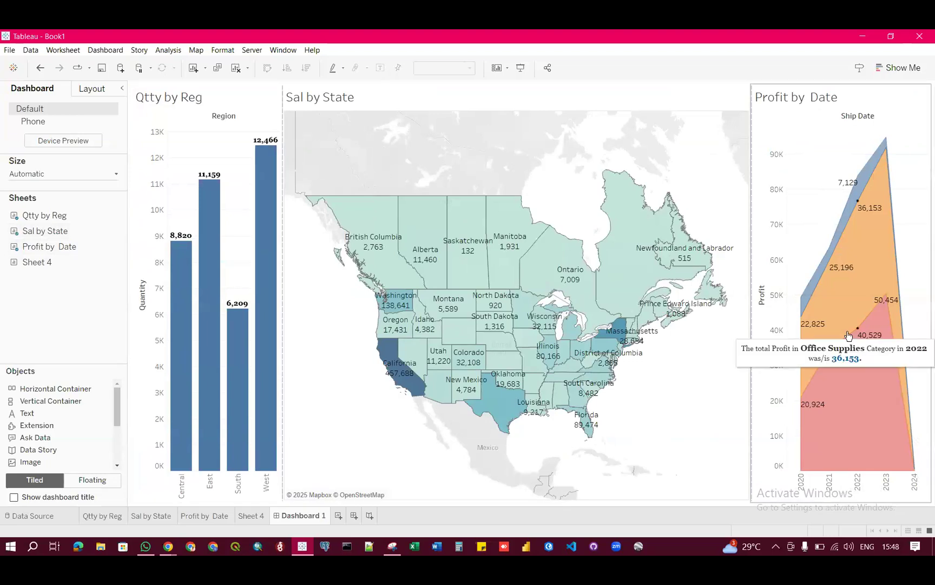
{"action": "left_click_drag", "start_coordinate": [283, 348], "coordinate": [373, 343]}
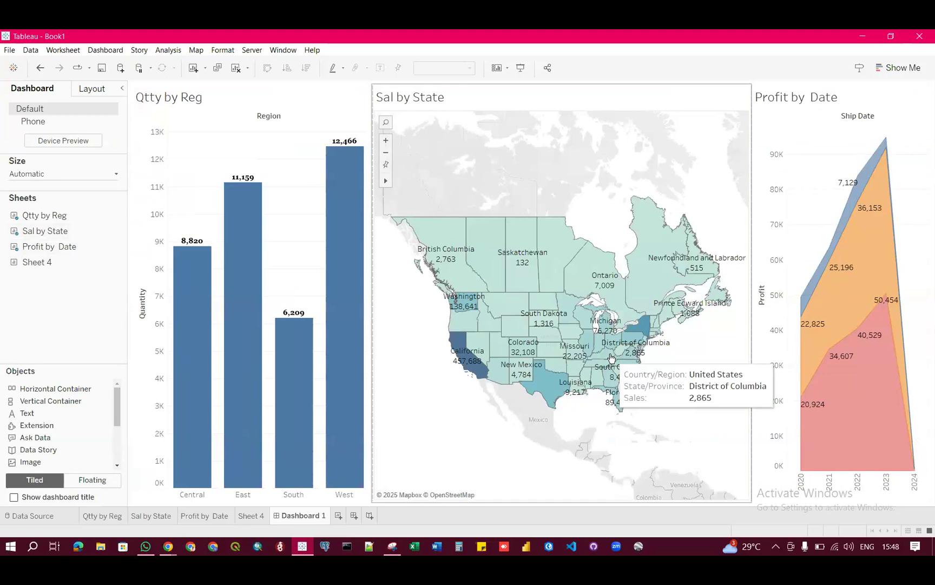
{"action": "left_click_drag", "start_coordinate": [753, 355], "coordinate": [663, 348]}
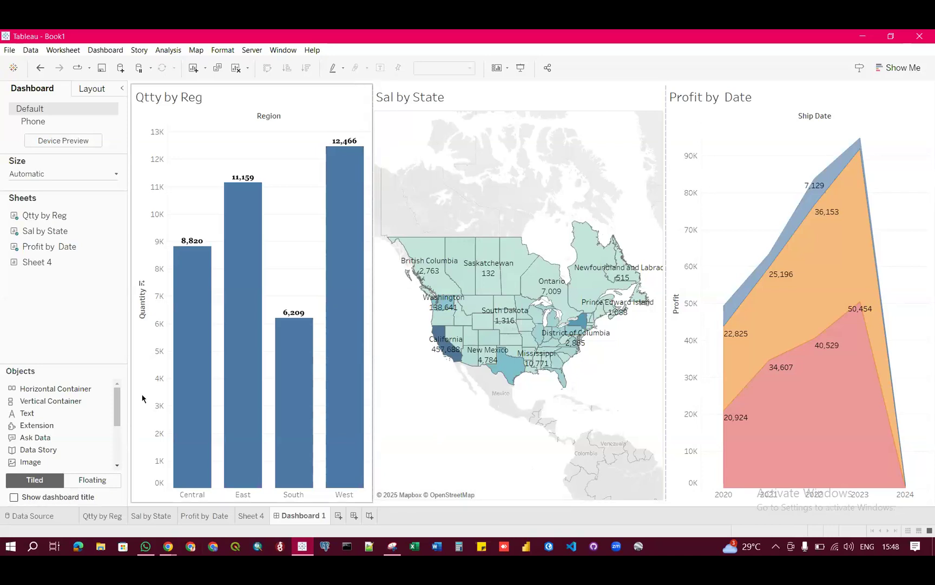
Show the dashboard title and replace its sheet name placeholder with "TRAINING DASHBOARD"
{"action": "left_click", "coordinate": [38, 498]}
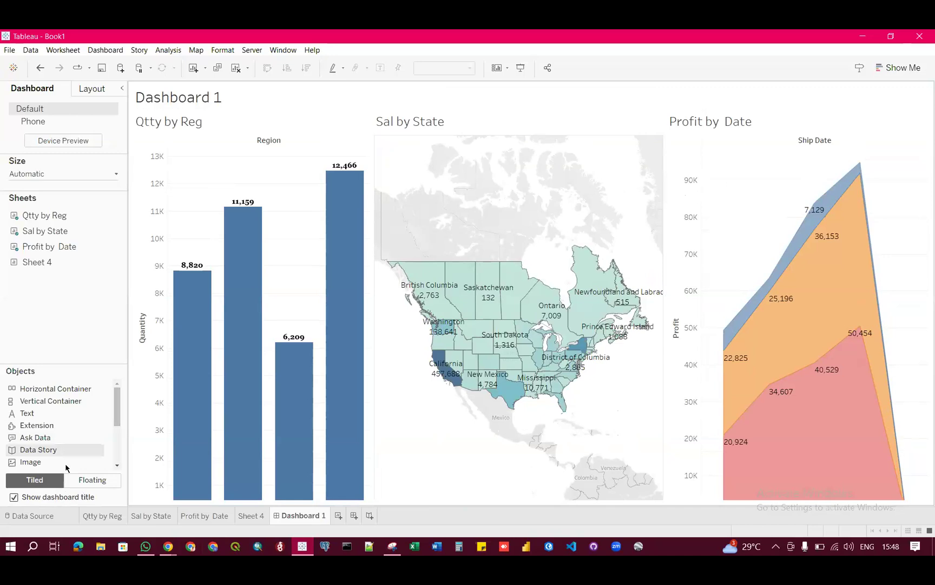
{"action": "left_click", "coordinate": [36, 499]}
{"action": "left_click", "coordinate": [36, 499]}
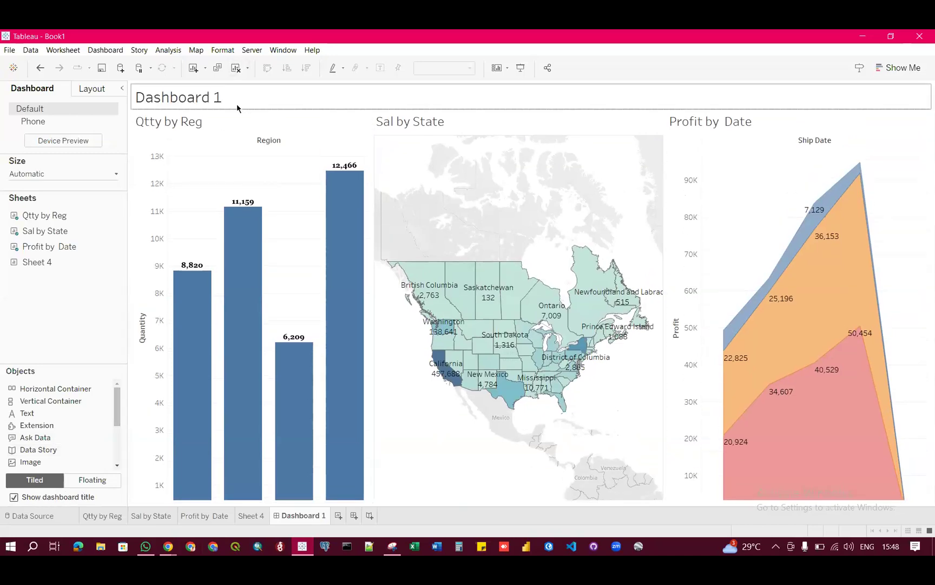
{"action": "left_click", "coordinate": [202, 96]}
{"action": "double_click", "coordinate": [203, 97]}
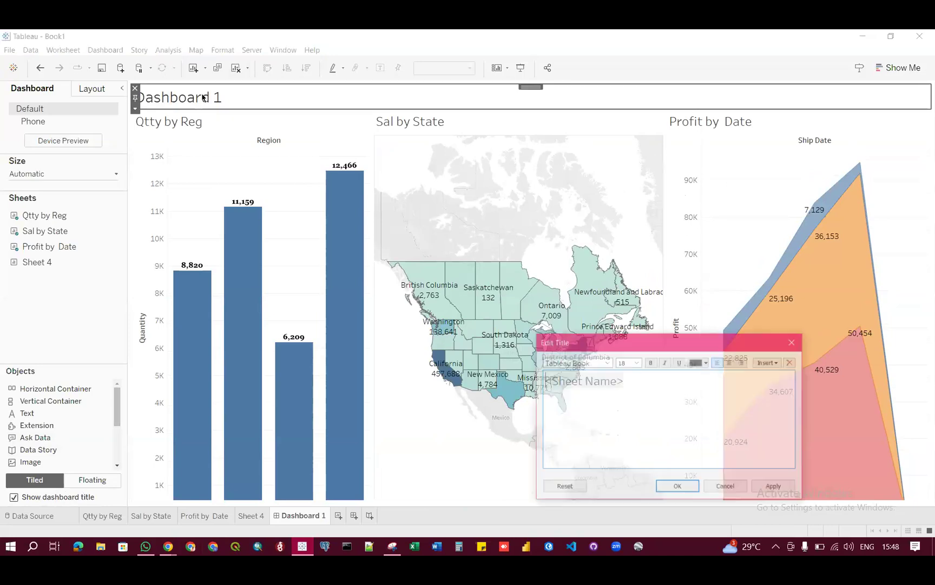
{"action": "key", "text": "ctrl+a"}
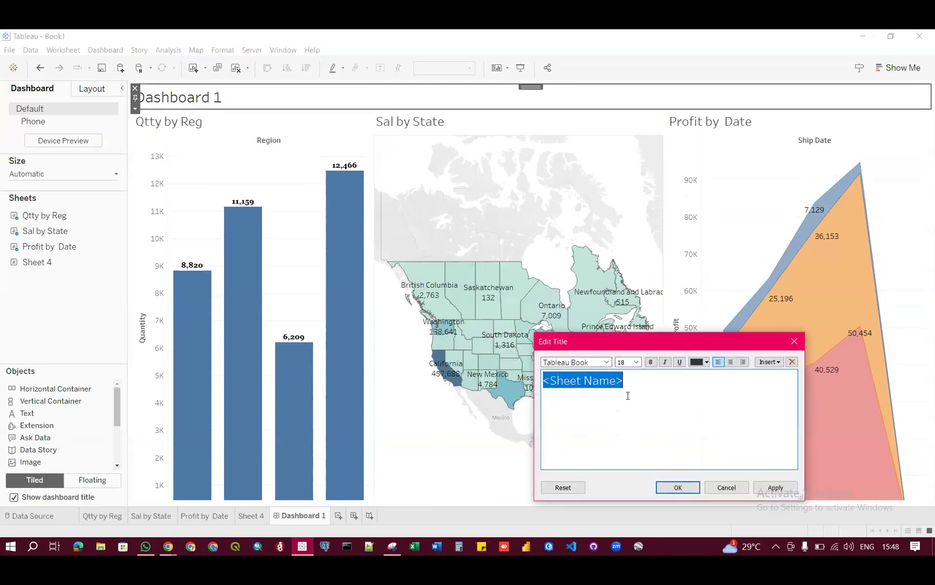
{"action": "type", "text": "TRAINING"}
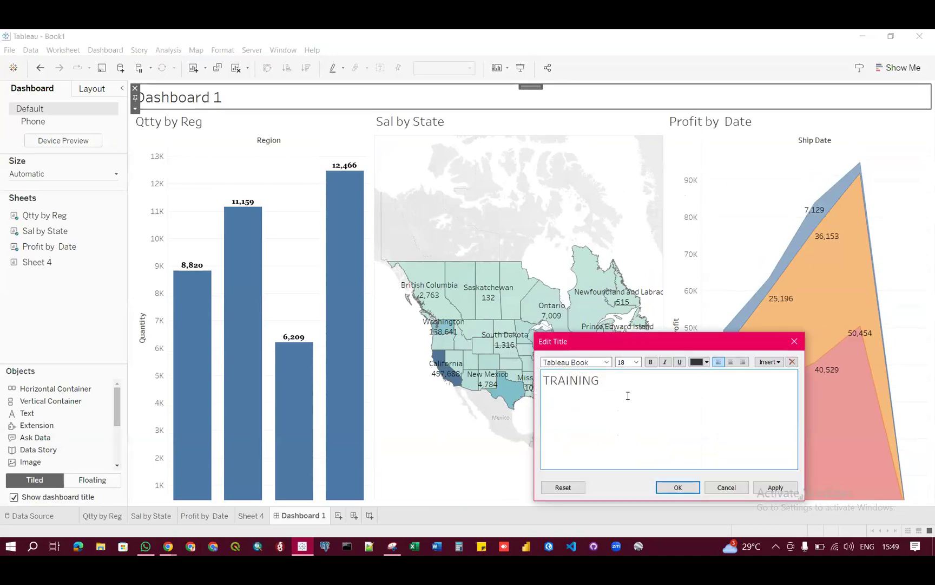
{"action": "type", "text": " DASHBOARD"}
Set the font of the whole dashboard title to Georgia and apply it
{"action": "key", "text": "ctrl+a"}
{"action": "left_click", "coordinate": [593, 361]}
{"action": "type", "text": "GEO"}
{"action": "key", "text": "Return"}
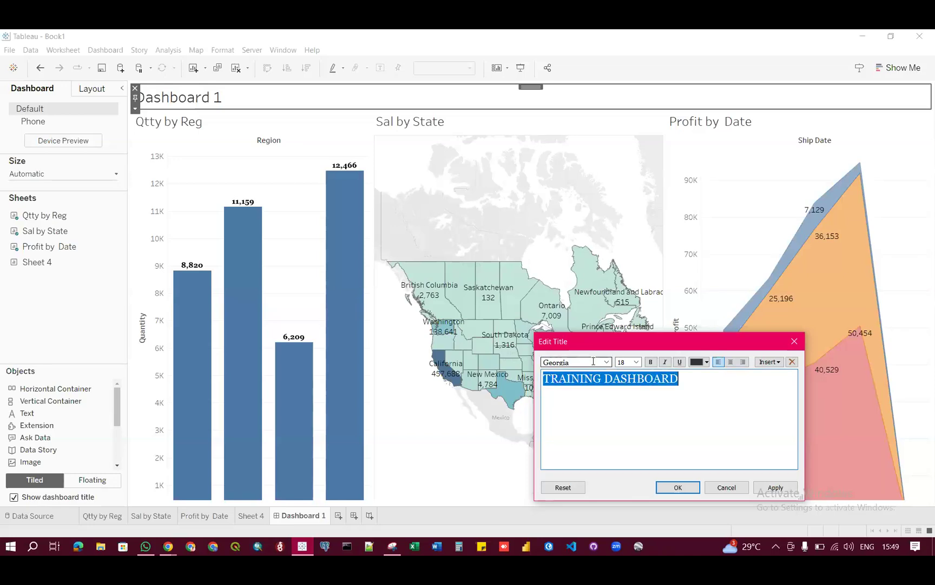
{"action": "left_click", "coordinate": [690, 491]}
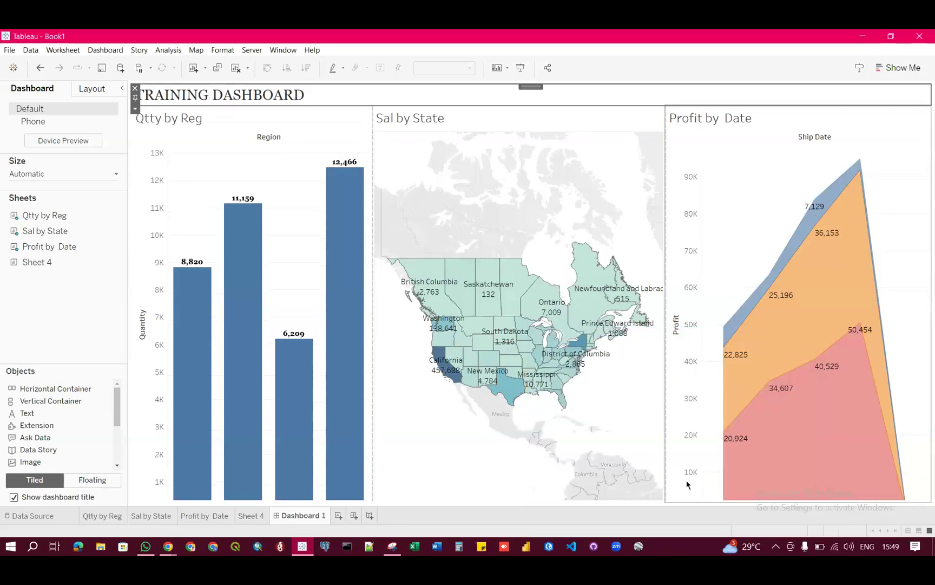
Make the TRAINING DASHBOARD title bold and center it across the dashboard
{"action": "double_click", "coordinate": [297, 100]}
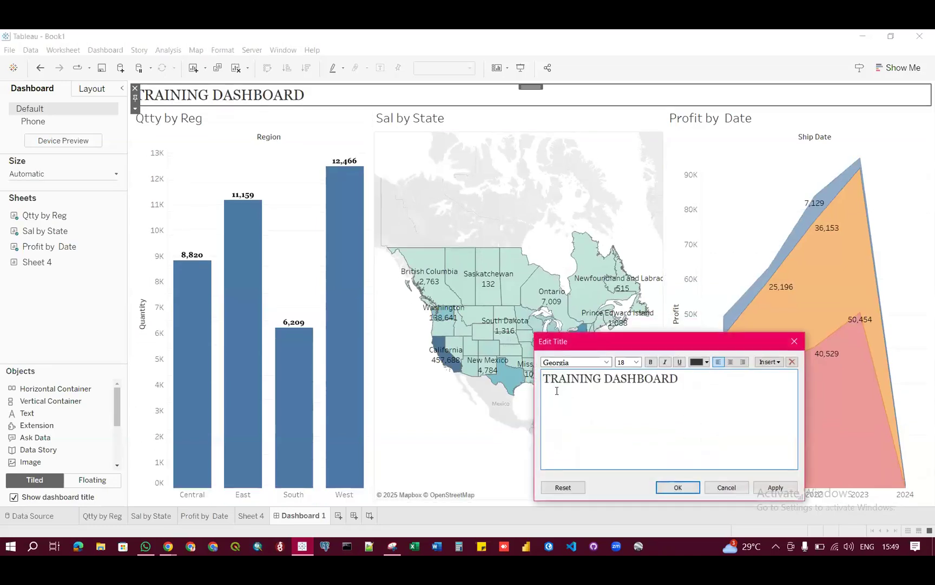
{"action": "key", "text": "ctrl+a"}
{"action": "left_click", "coordinate": [651, 362]}
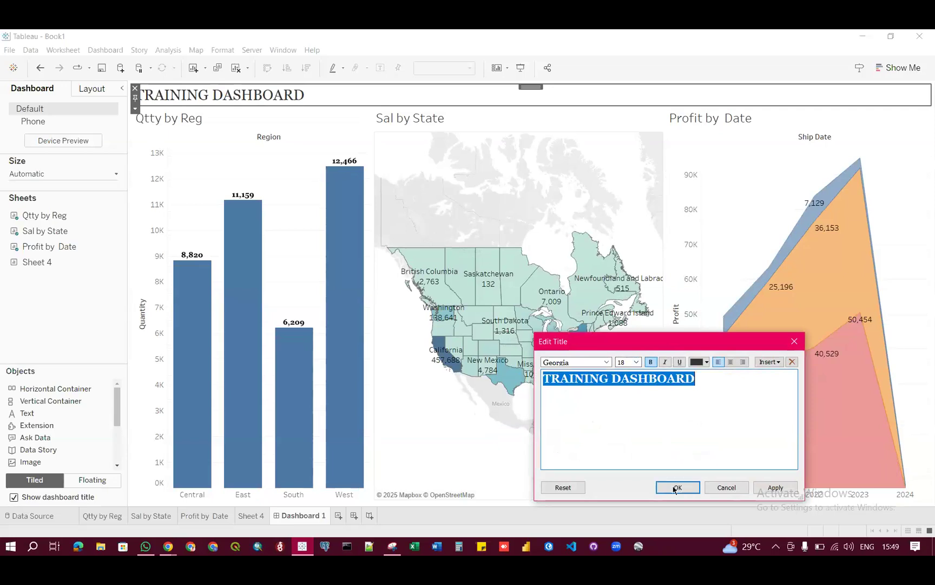
{"action": "left_click", "coordinate": [678, 487]}
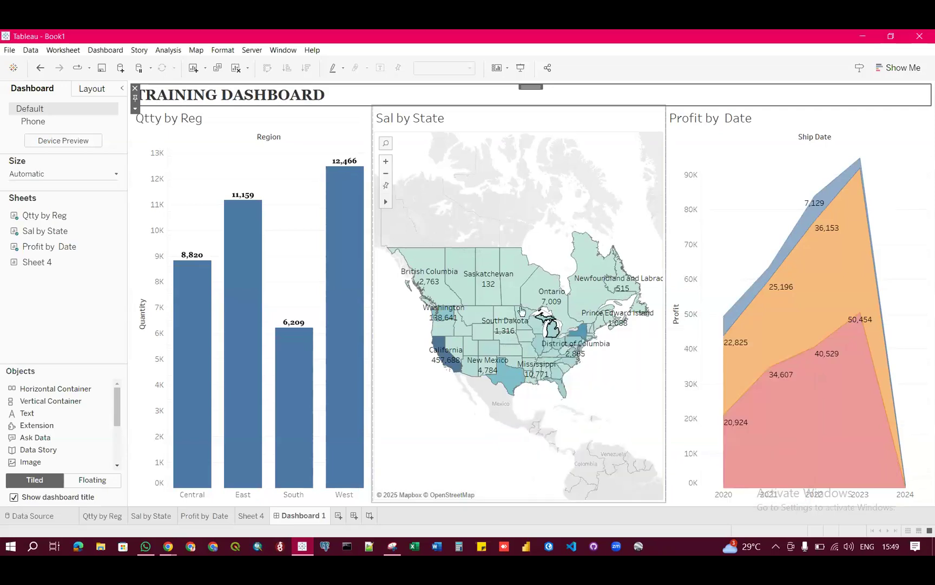
{"action": "double_click", "coordinate": [281, 98]}
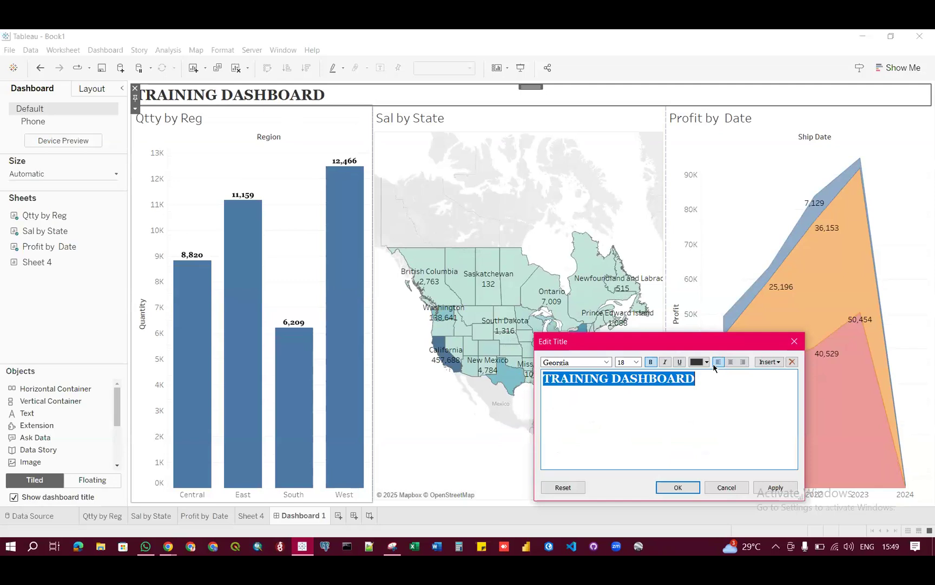
{"action": "left_click", "coordinate": [678, 487]}
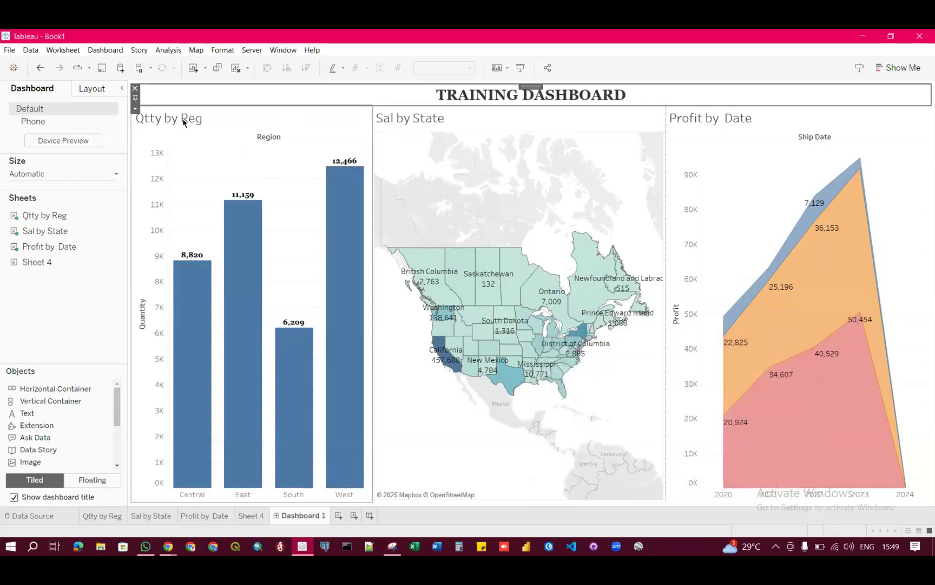
{"action": "right_click", "coordinate": [266, 138]}
{"action": "left_click", "coordinate": [170, 120]}
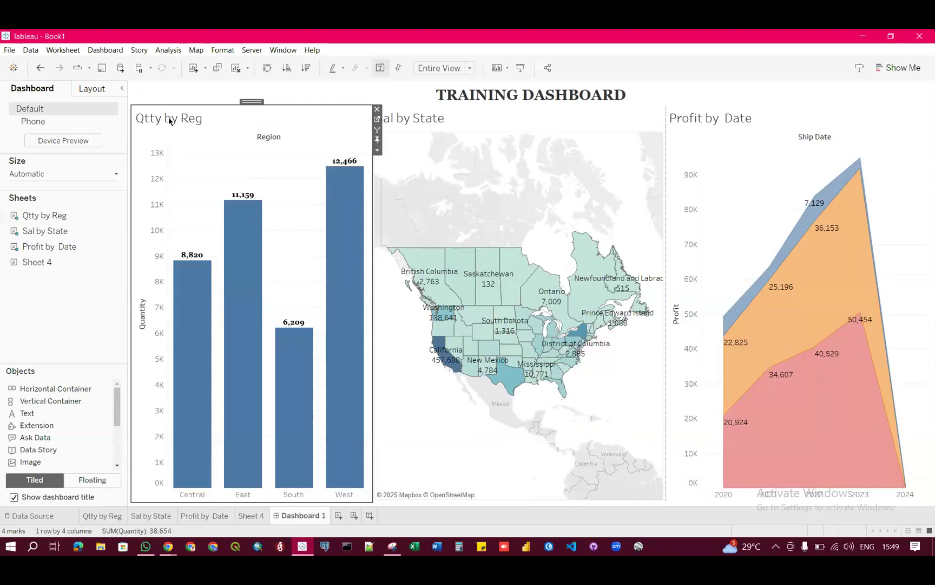
{"action": "double_click", "coordinate": [176, 121]}
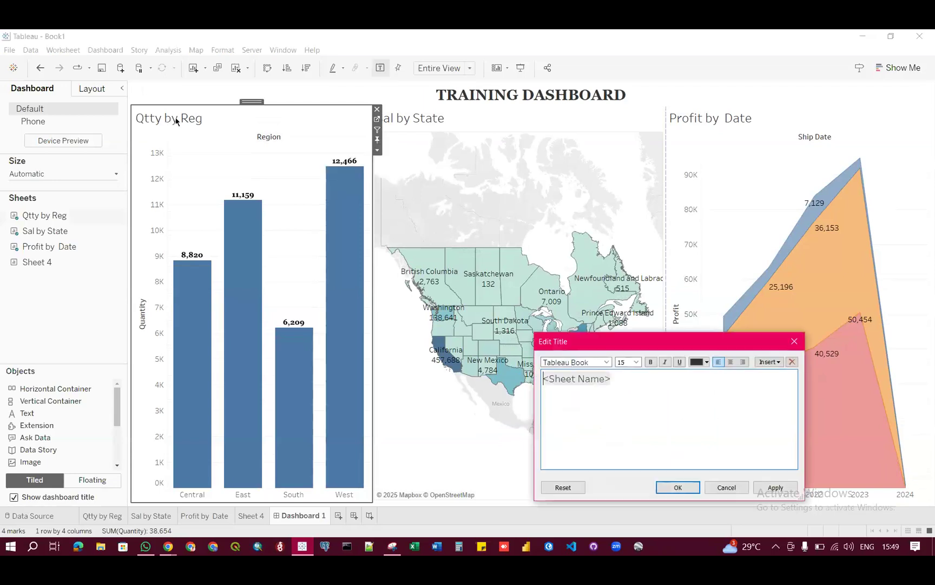
{"action": "key", "text": "Escape"}
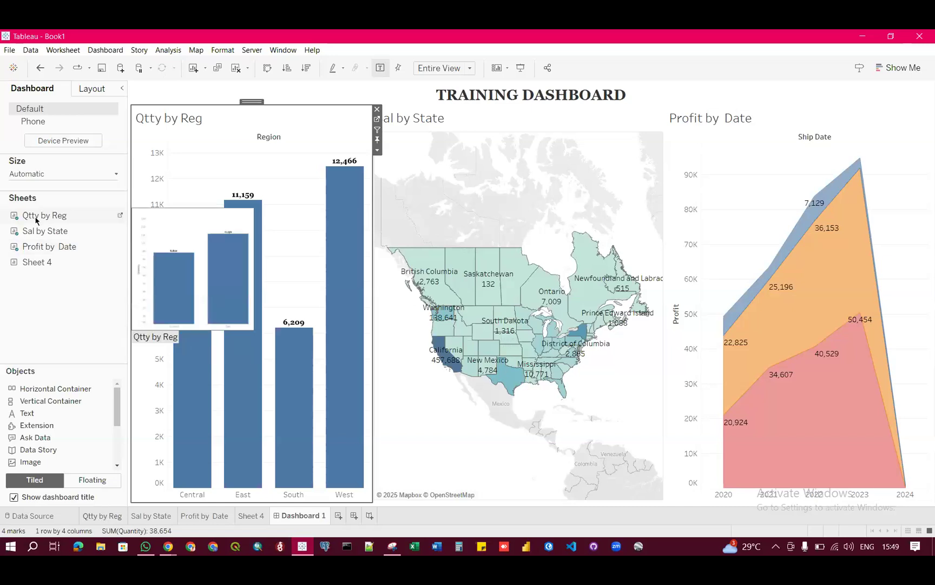
{"action": "double_click", "coordinate": [170, 119]}
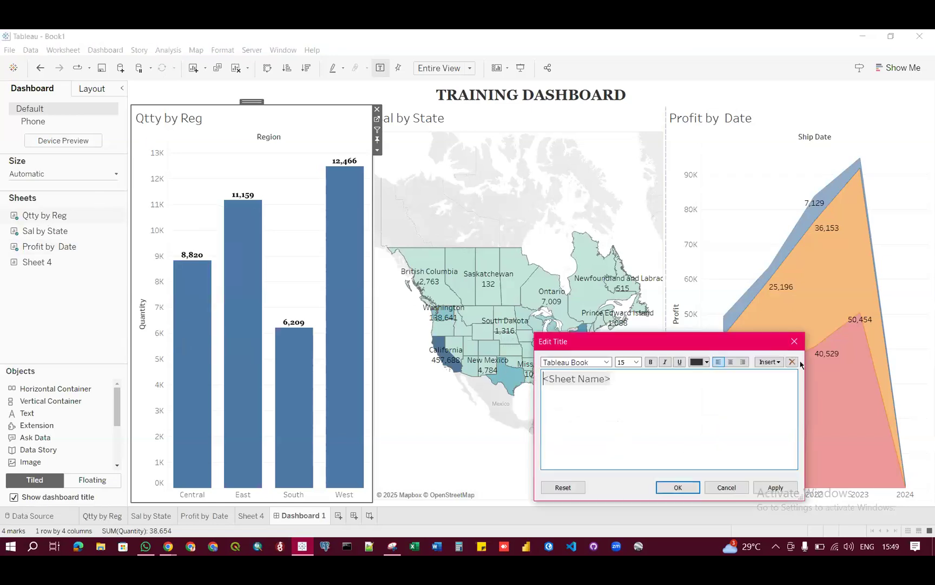
{"action": "left_click", "coordinate": [793, 341]}
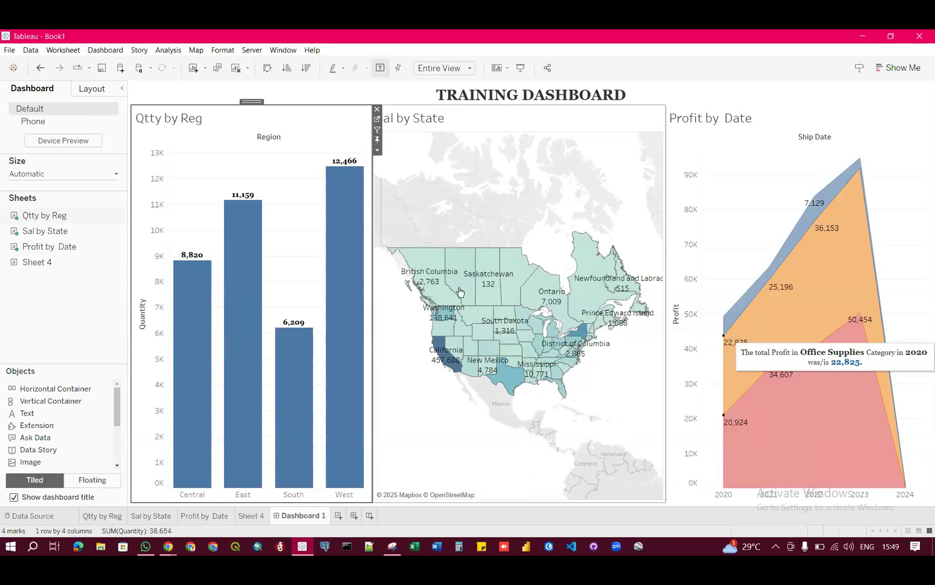
Replace the Qtty by Reg chart's title with "QUANTITY BY REGION", made bold and centered
{"action": "double_click", "coordinate": [182, 119]}
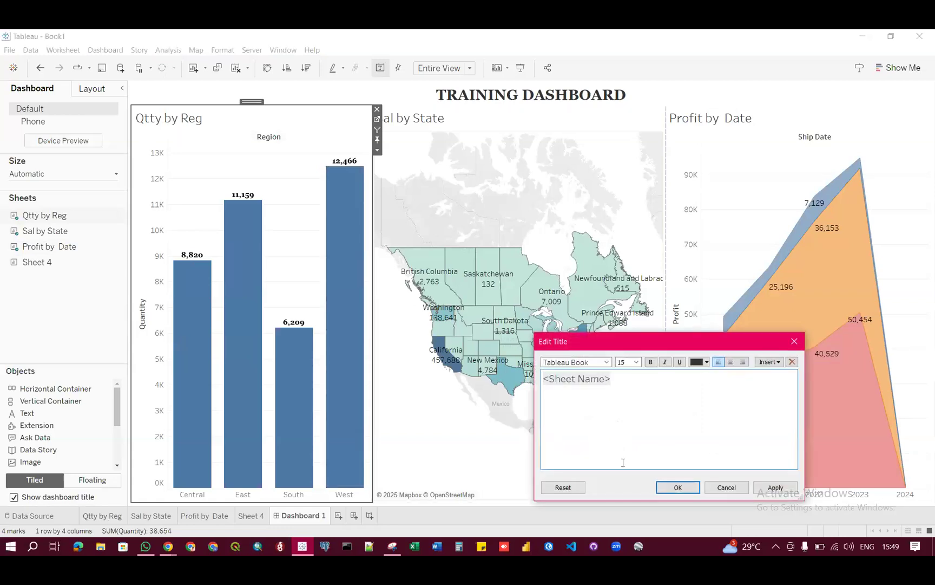
{"action": "double_click", "coordinate": [556, 381]}
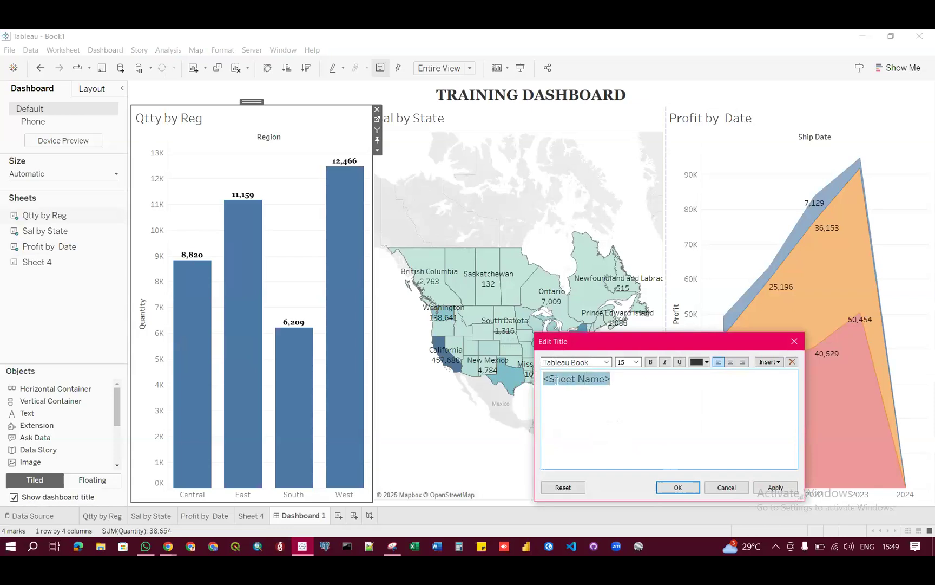
{"action": "left_click_drag", "start_coordinate": [619, 383], "coordinate": [478, 372]}
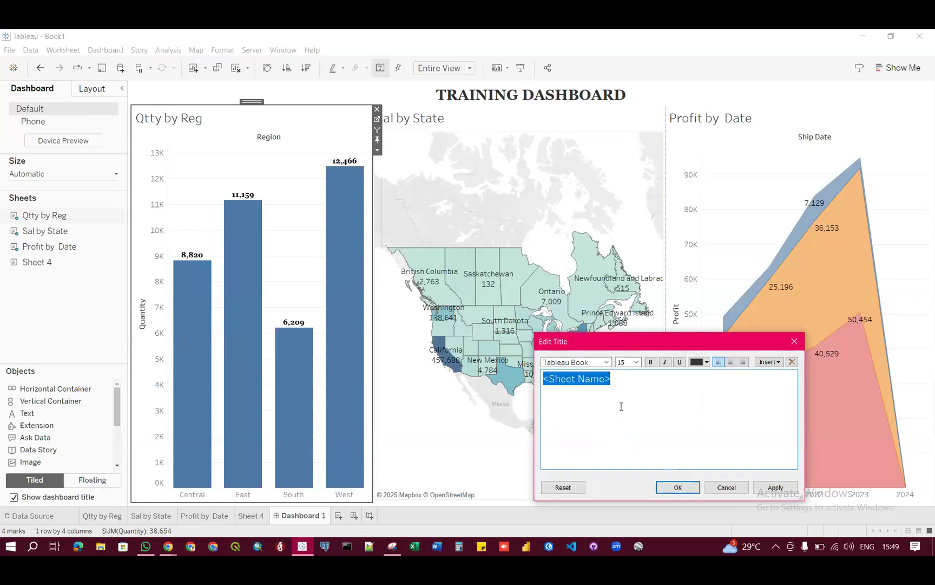
{"action": "type", "text": "QUANTITY"}
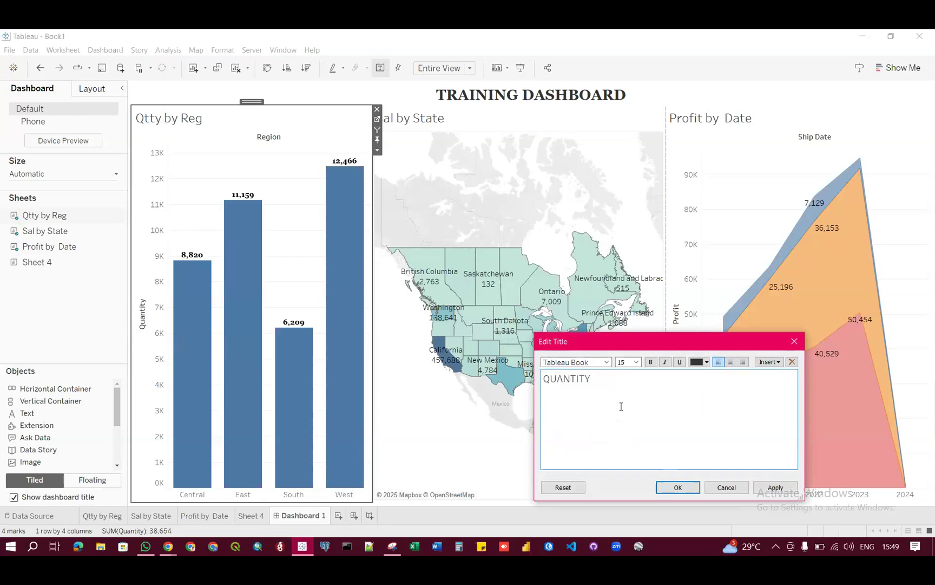
{"action": "type", "text": " BY REGION"}
{"action": "key", "text": "ctrl+a"}
{"action": "left_click", "coordinate": [651, 361]}
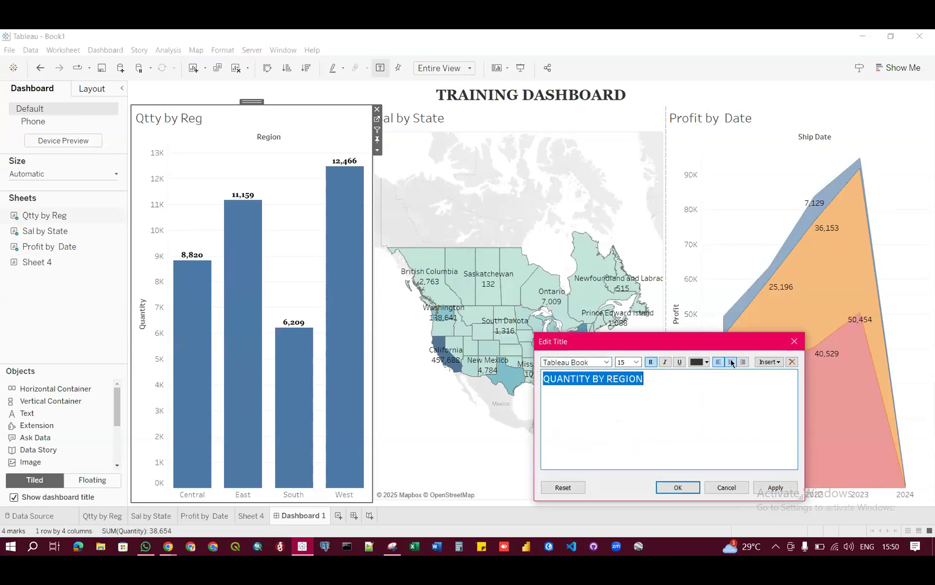
{"action": "left_click", "coordinate": [677, 487]}
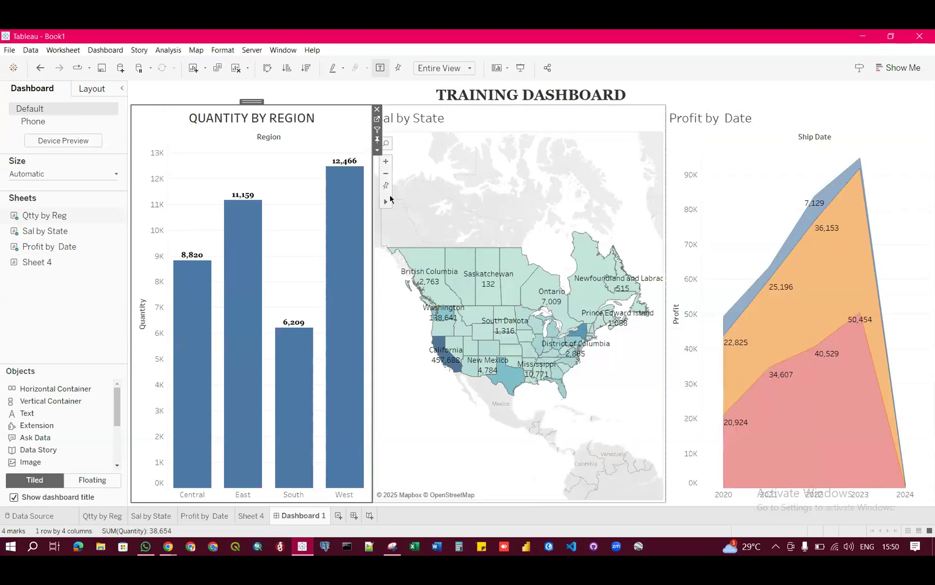
Hide the Region field label and the Quantity axis header on the quantity bar chart
{"action": "right_click", "coordinate": [272, 139]}
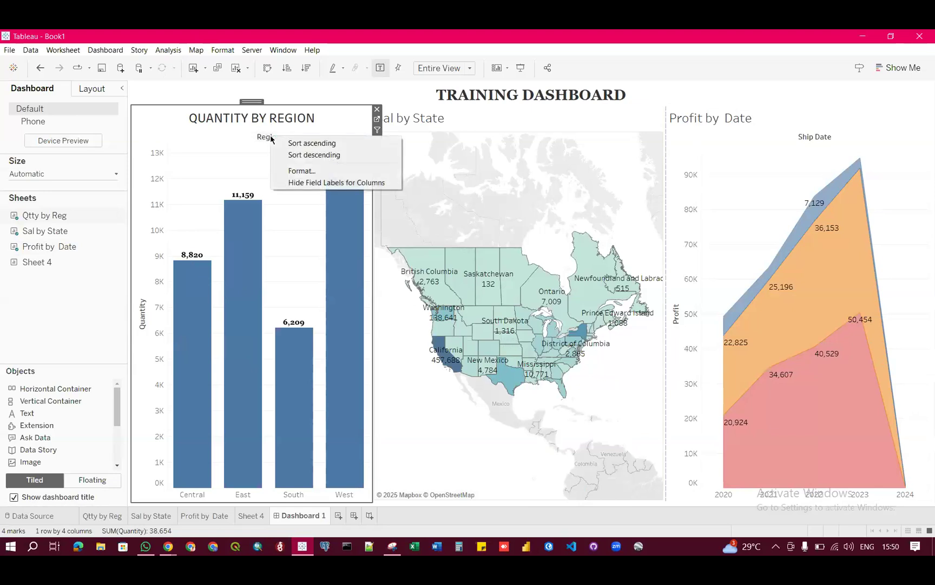
{"action": "left_click", "coordinate": [309, 182]}
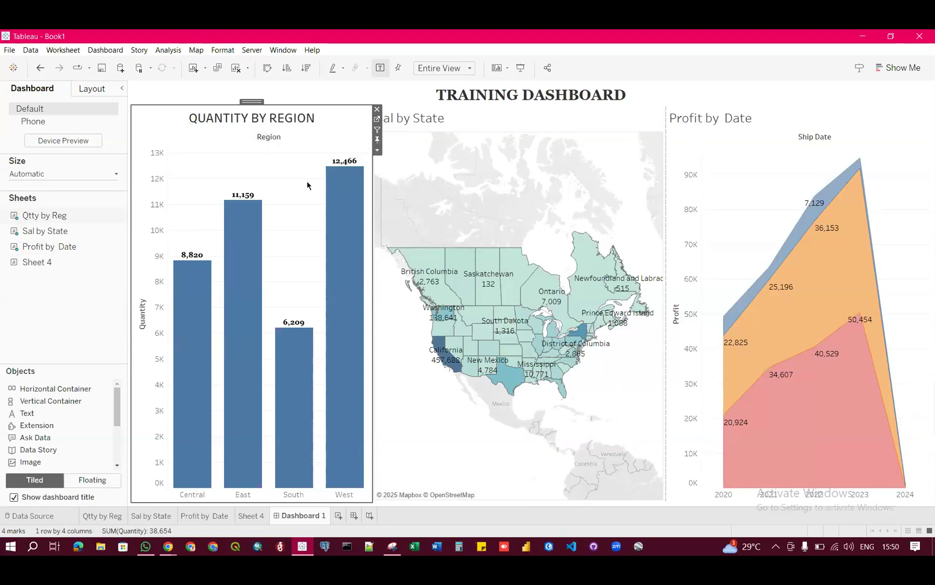
{"action": "right_click", "coordinate": [152, 302]}
{"action": "left_click", "coordinate": [182, 367]}
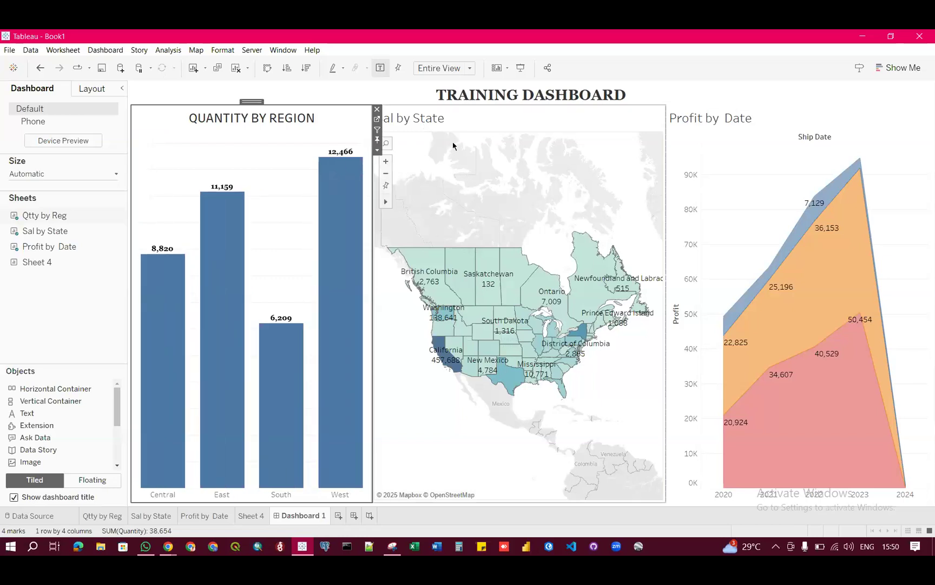
Replace the Sal by State map's title with "SALES BY STATE", made bold and centered
{"action": "left_click", "coordinate": [418, 124]}
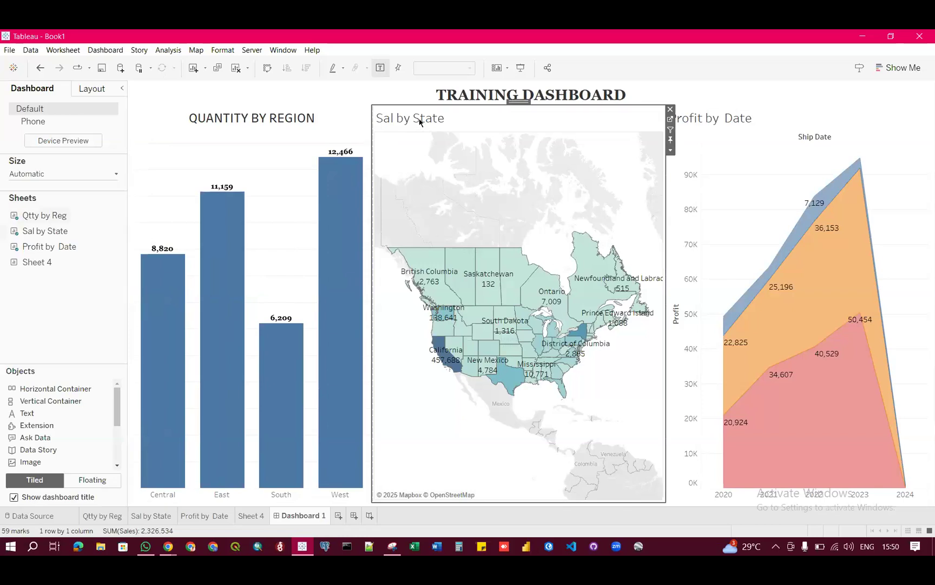
{"action": "double_click", "coordinate": [419, 120]}
{"action": "key", "text": "ctrl+a"}
{"action": "type", "text": "SALES BY STATE"}
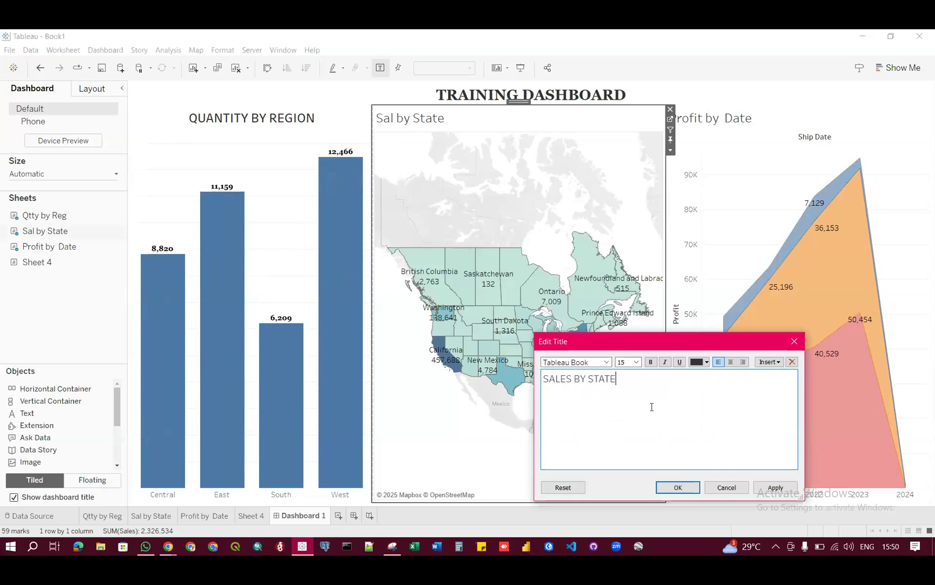
{"action": "key", "text": "ctrl+a"}
{"action": "left_click", "coordinate": [650, 362]}
{"action": "left_click", "coordinate": [731, 361]}
{"action": "left_click", "coordinate": [685, 488]}
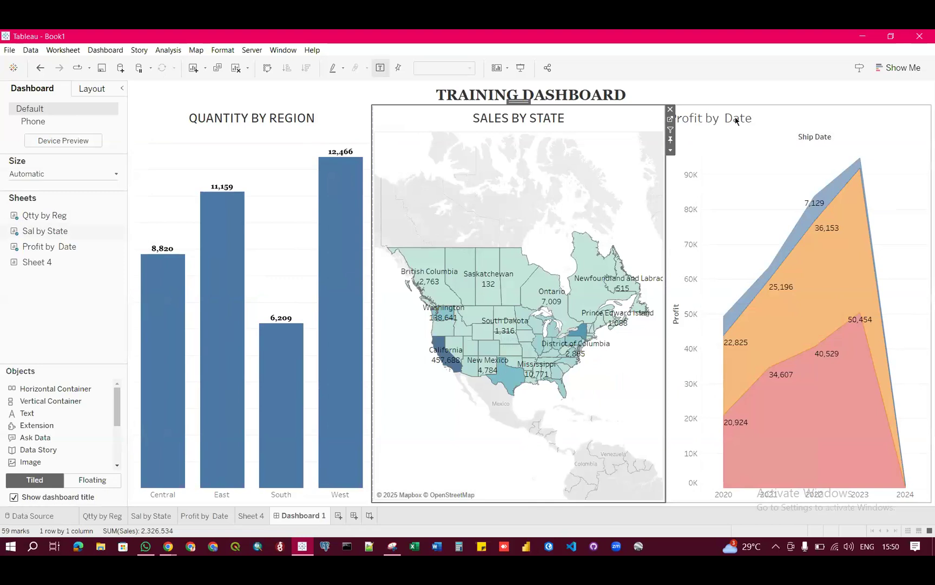
Replace the Profit by Date chart's title with "PROFIT BY DATE", made bold and centered
{"action": "left_click", "coordinate": [785, 125]}
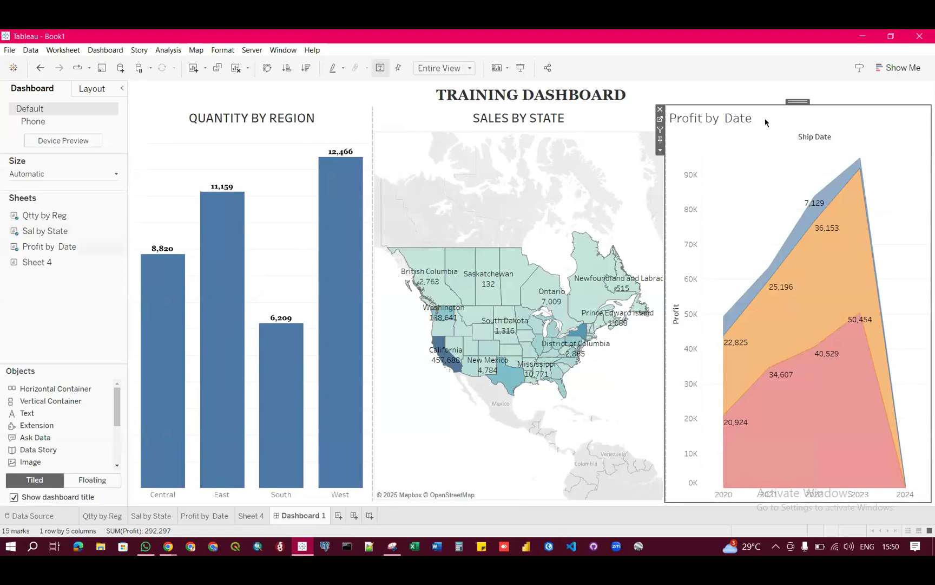
{"action": "double_click", "coordinate": [729, 124]}
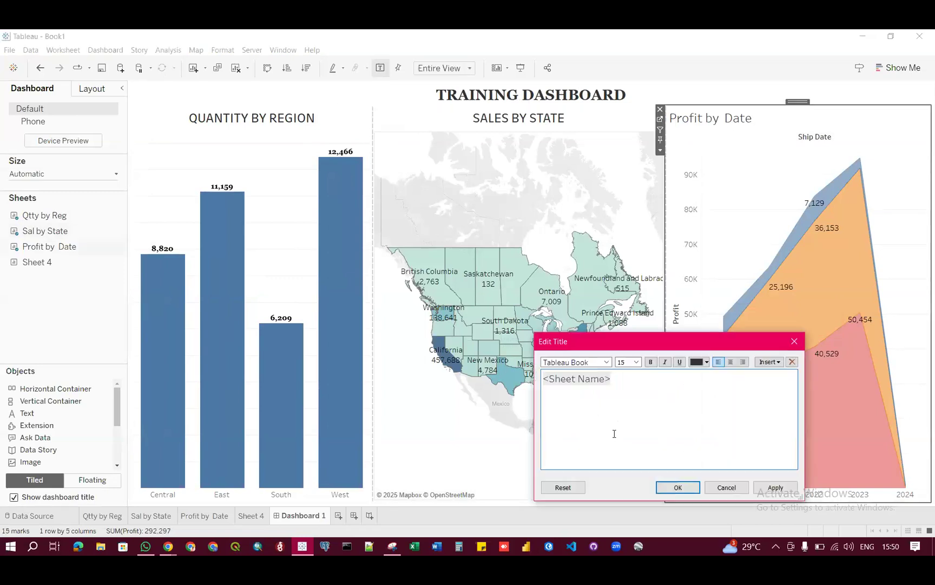
{"action": "key", "text": "ctrl+a"}
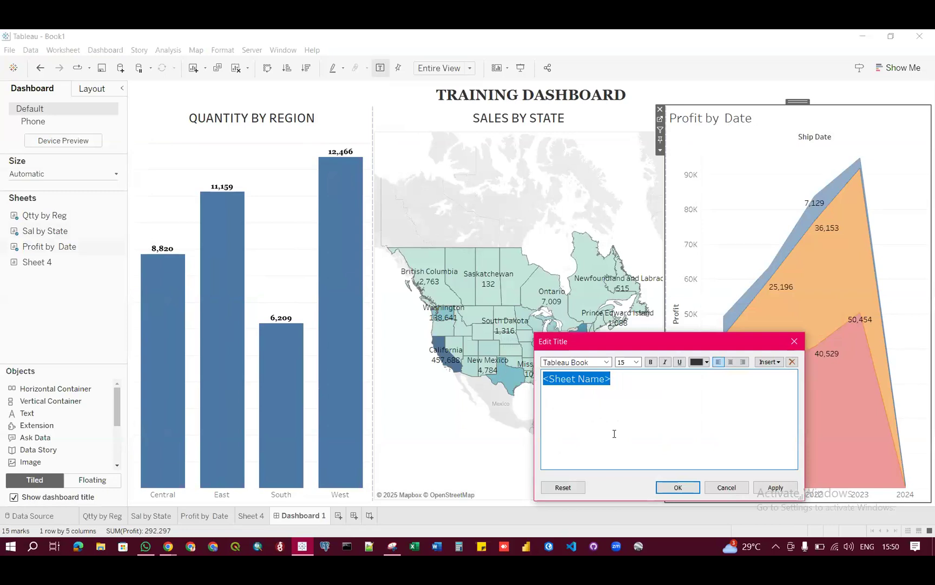
{"action": "type", "text": "PROFIT BY"}
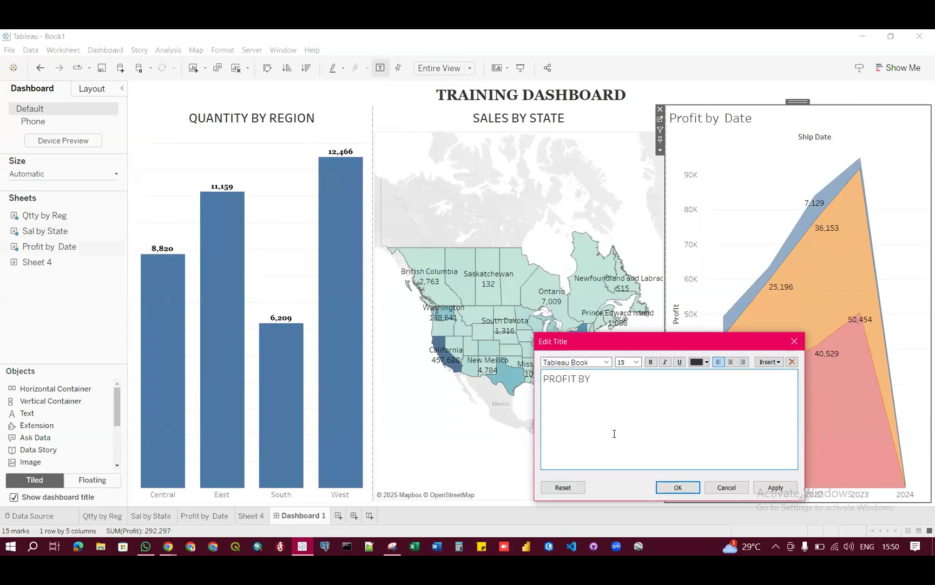
{"action": "type", "text": " DATE"}
{"action": "key", "text": "ctrl+a"}
{"action": "left_click", "coordinate": [651, 361]}
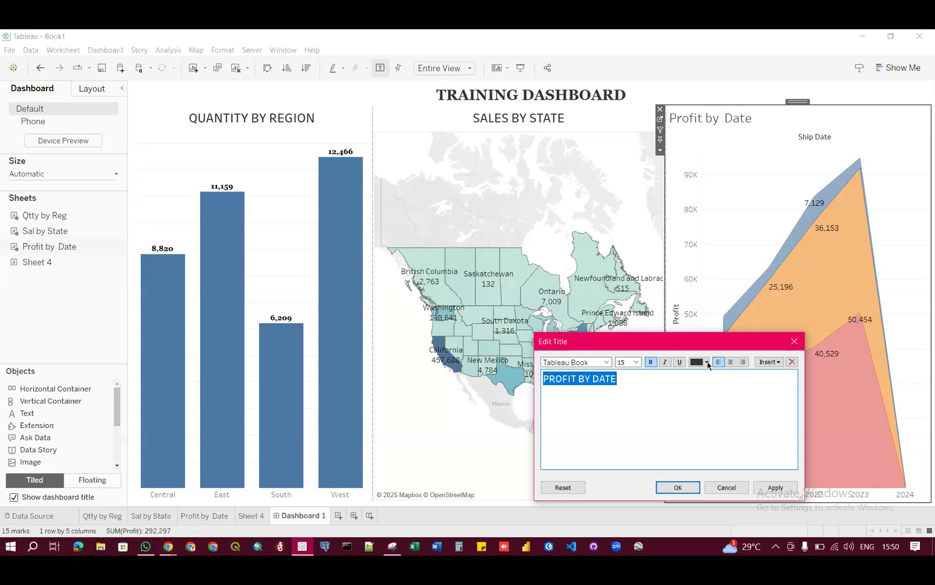
{"action": "left_click", "coordinate": [731, 361]}
{"action": "left_click", "coordinate": [678, 487]}
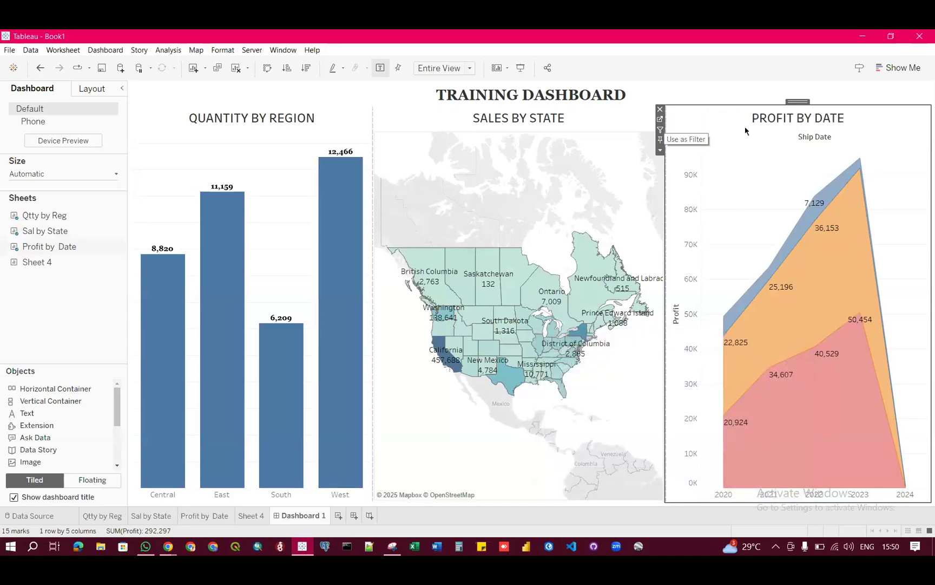
Hide the Ship Date field label and the Profit axis header on the profit area chart
{"action": "right_click", "coordinate": [804, 139]}
{"action": "left_click", "coordinate": [817, 184]}
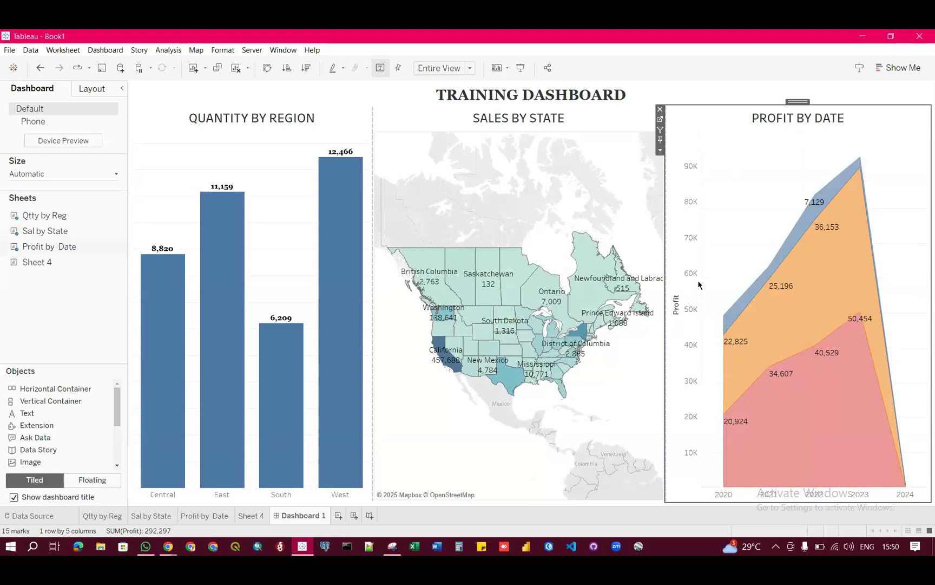
{"action": "right_click", "coordinate": [686, 286]}
{"action": "left_click", "coordinate": [720, 347]}
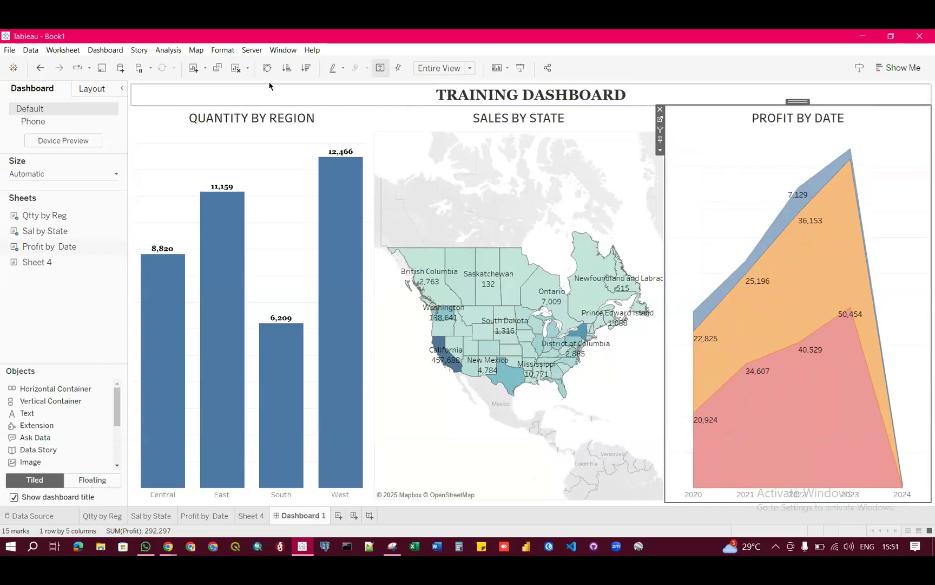
Open the dashboard formatting options and set the dashboard title font to Georgia
{"action": "left_click", "coordinate": [223, 50]}
{"action": "left_click", "coordinate": [239, 68]}
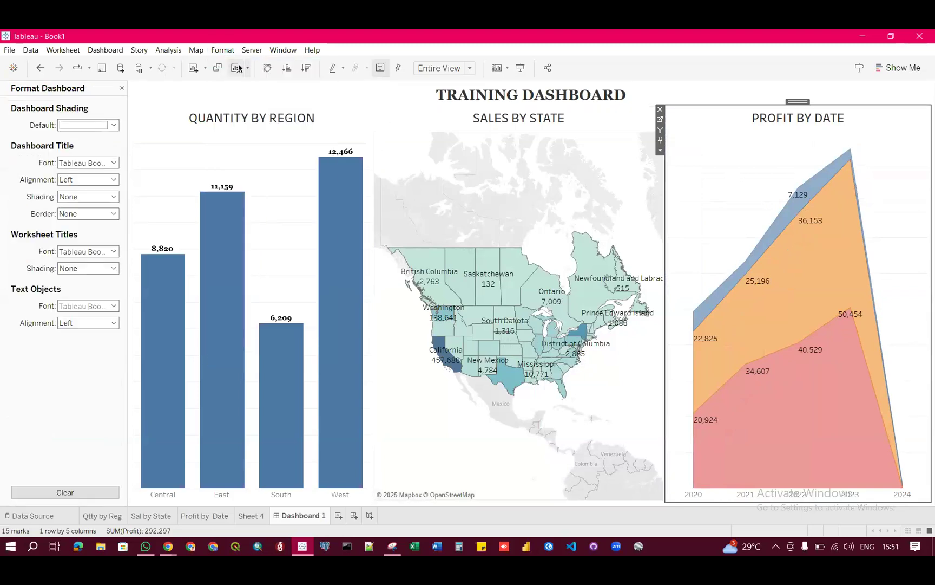
{"action": "left_click", "coordinate": [75, 164]}
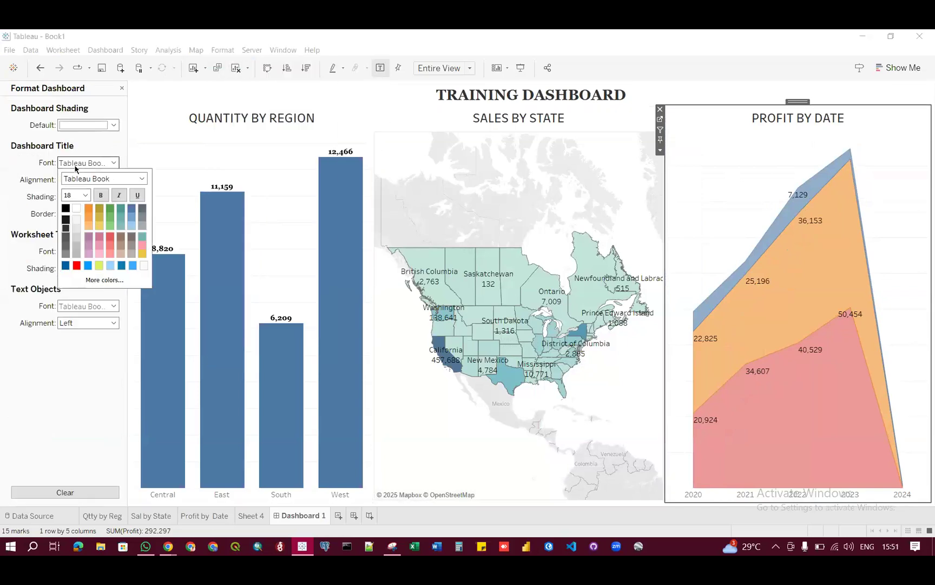
{"action": "left_click", "coordinate": [88, 180]}
{"action": "type", "text": "GE"}
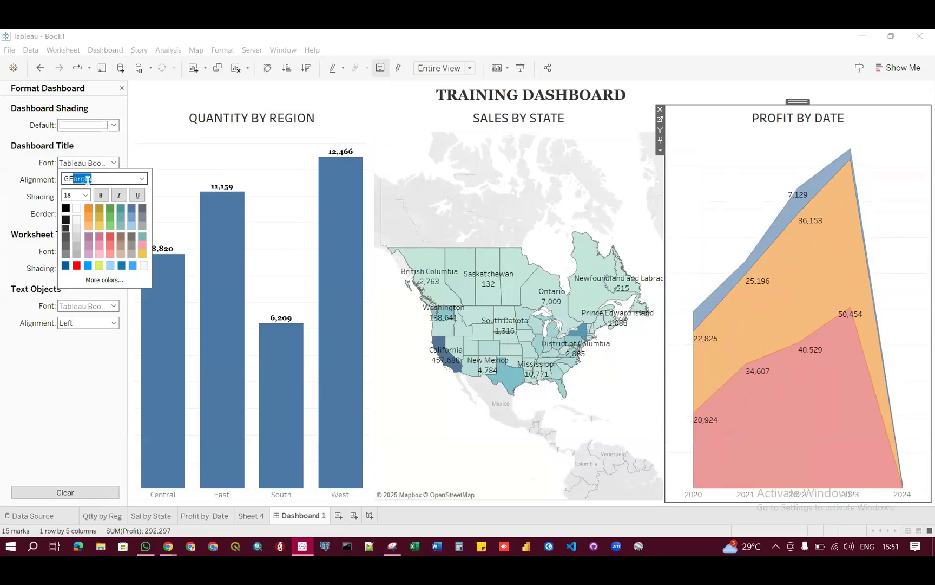
{"action": "key", "text": "Return"}
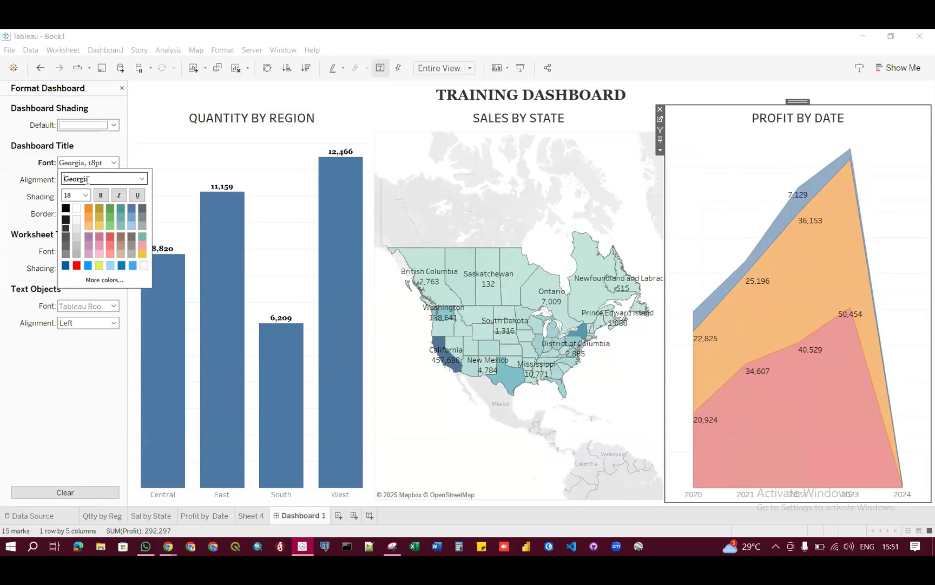
{"action": "left_click", "coordinate": [18, 163]}
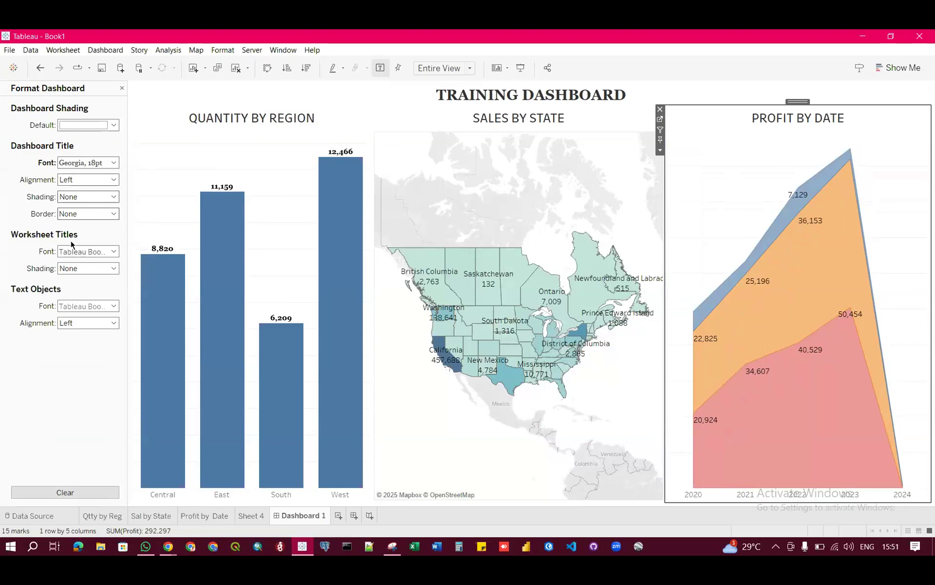
Set the font of all worksheet titles on the dashboard to Georgia
{"action": "left_click", "coordinate": [89, 251]}
{"action": "triple_click", "coordinate": [99, 268]}
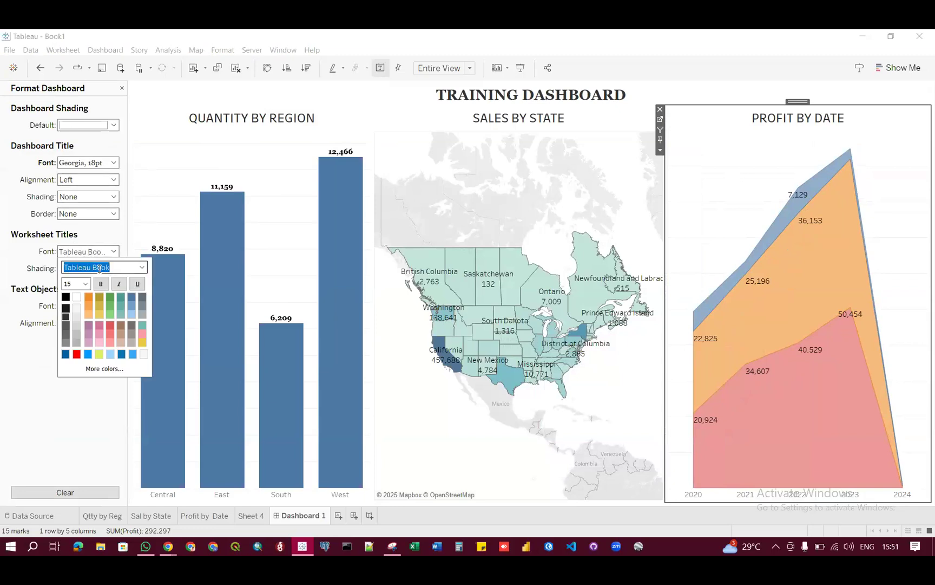
{"action": "type", "text": "GEOrgia"}
{"action": "key", "text": "Return"}
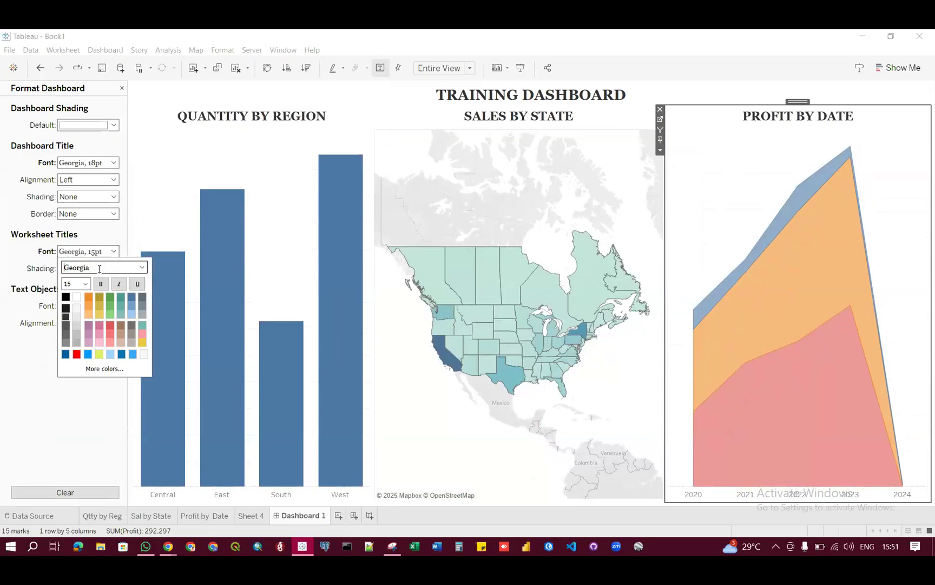
{"action": "left_click", "coordinate": [103, 427]}
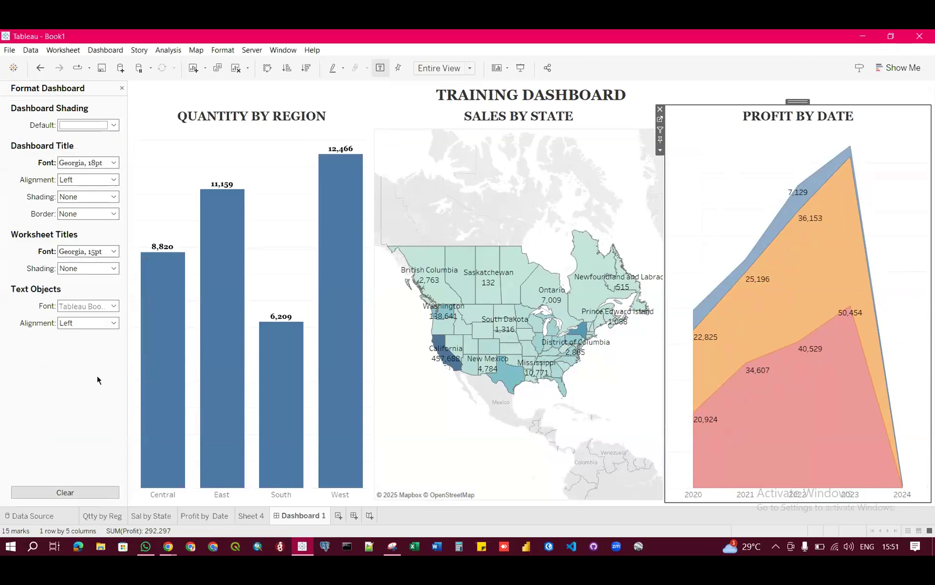
Try a pale green default shading on the whole dashboard and undo the shading changes
{"action": "left_click", "coordinate": [114, 126]}
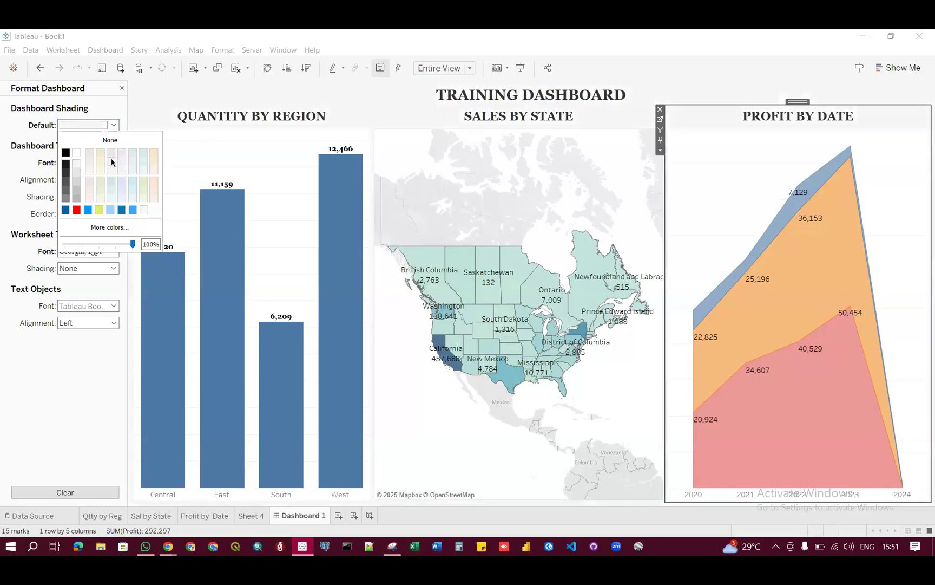
{"action": "left_click", "coordinate": [144, 154]}
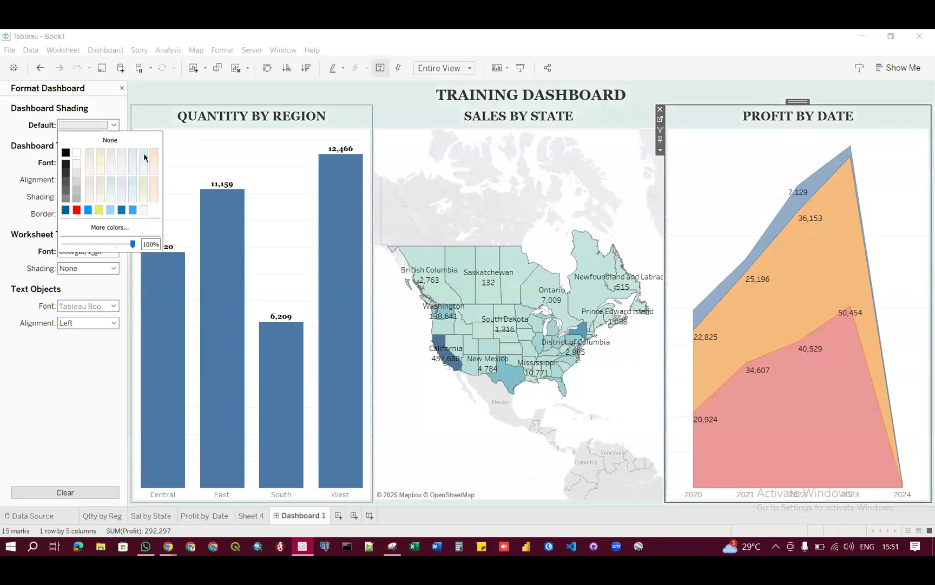
{"action": "left_click", "coordinate": [121, 88]}
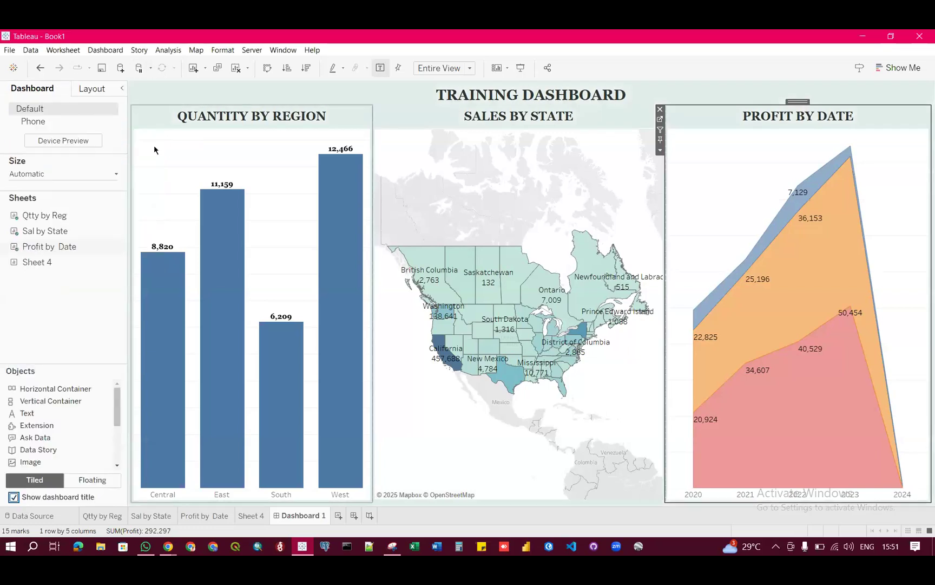
{"action": "left_click", "coordinate": [95, 92]}
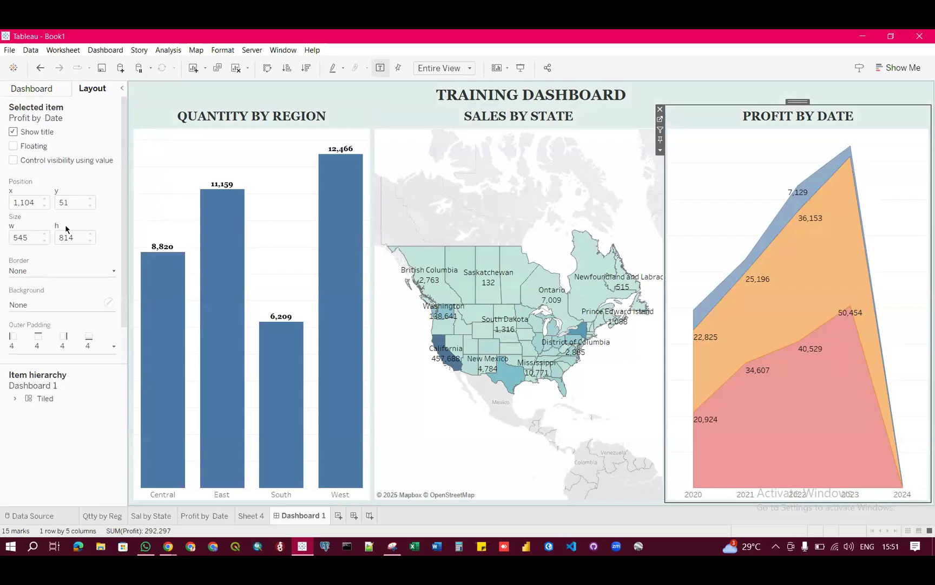
{"action": "left_click", "coordinate": [273, 95]}
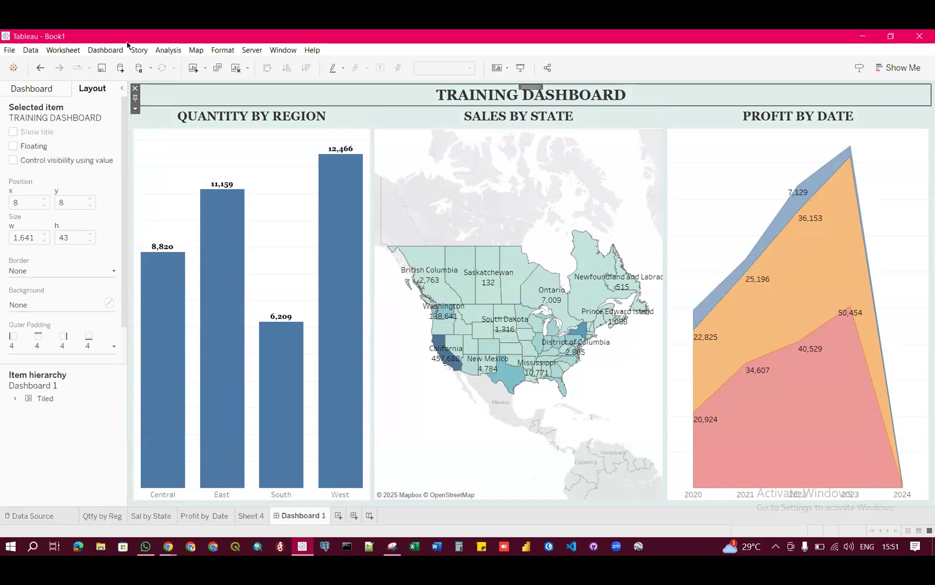
{"action": "left_click", "coordinate": [41, 69]}
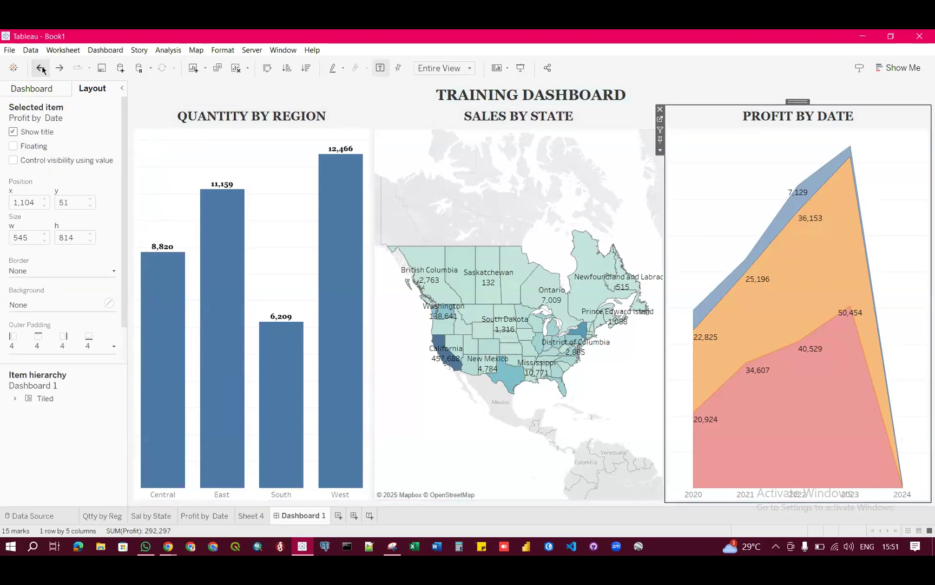
{"action": "left_click", "coordinate": [42, 69]}
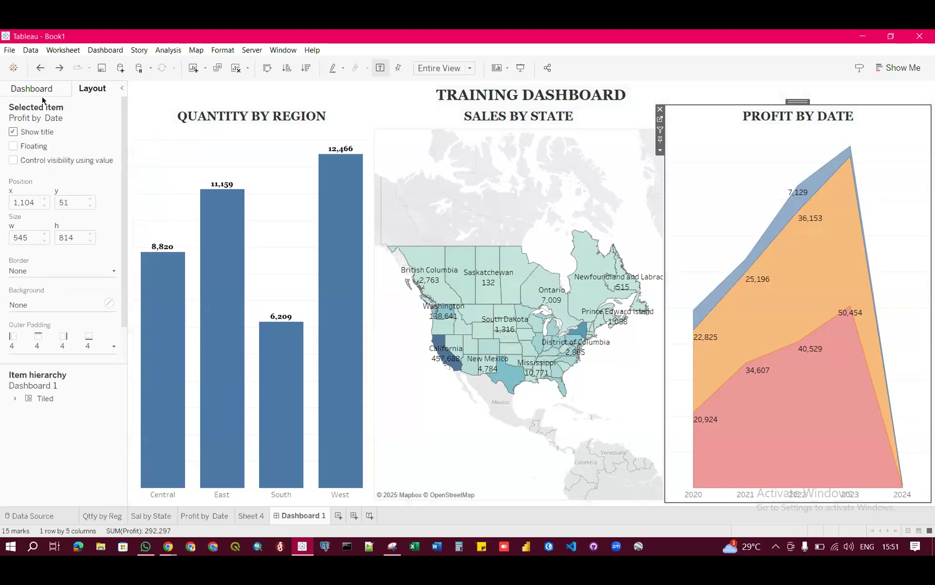
Expand the dashboard's item hierarchy in the layout settings and select the outer horizontal container that holds the three charts
{"action": "left_click", "coordinate": [67, 91]}
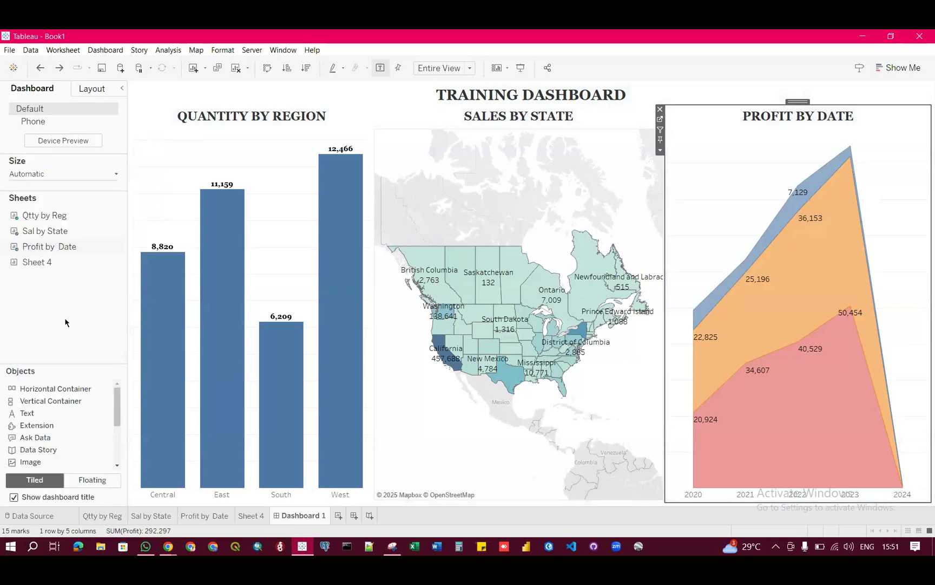
{"action": "left_click", "coordinate": [88, 90]}
{"action": "left_click", "coordinate": [47, 92]}
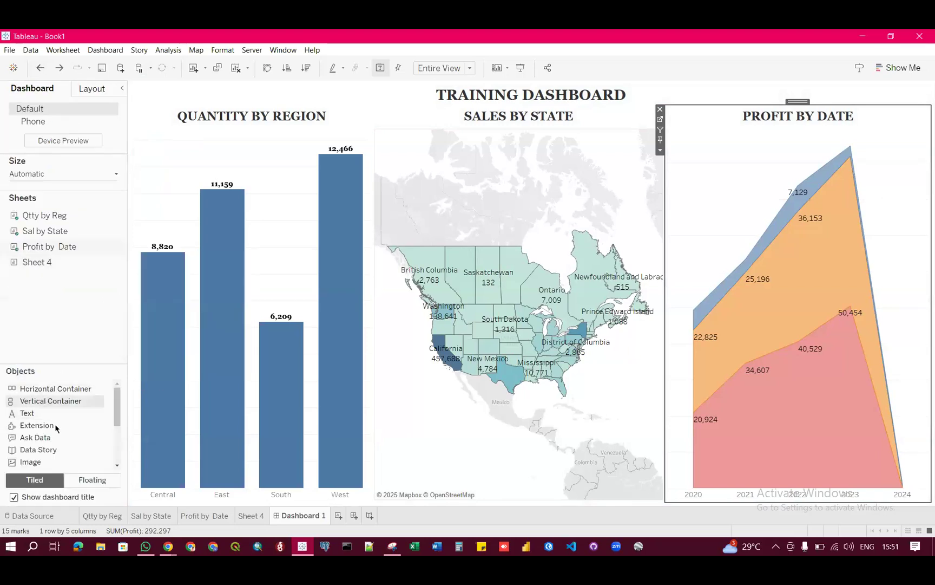
{"action": "left_click", "coordinate": [91, 89]}
{"action": "left_click", "coordinate": [15, 398]}
{"action": "left_click", "coordinate": [27, 411]}
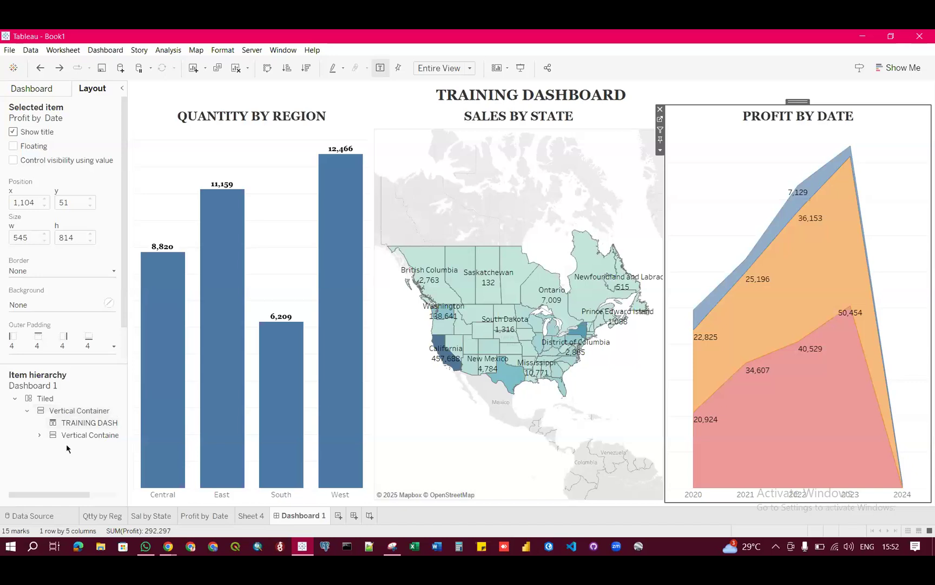
{"action": "left_click", "coordinate": [40, 434]}
{"action": "left_click", "coordinate": [52, 447]}
{"action": "left_click", "coordinate": [64, 460]}
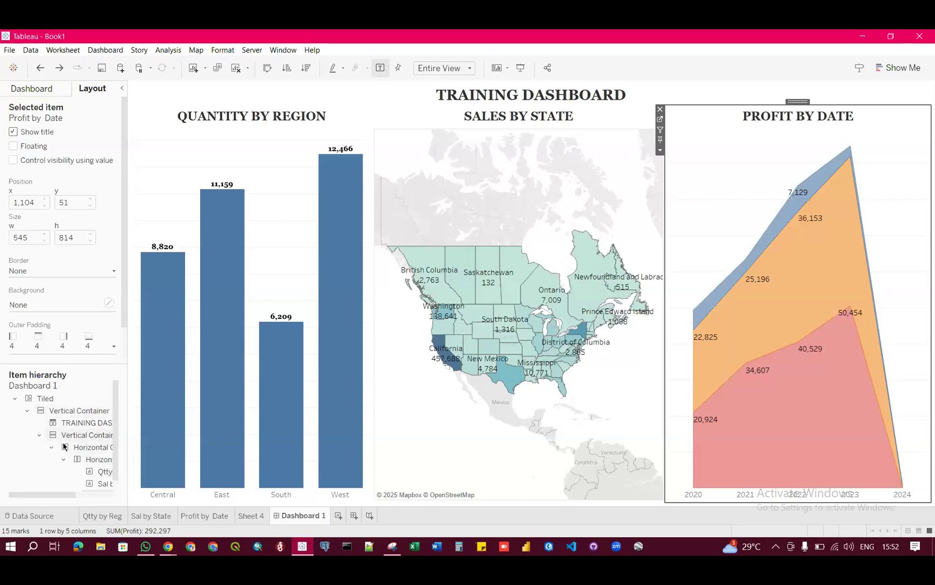
{"action": "left_click", "coordinate": [77, 448]}
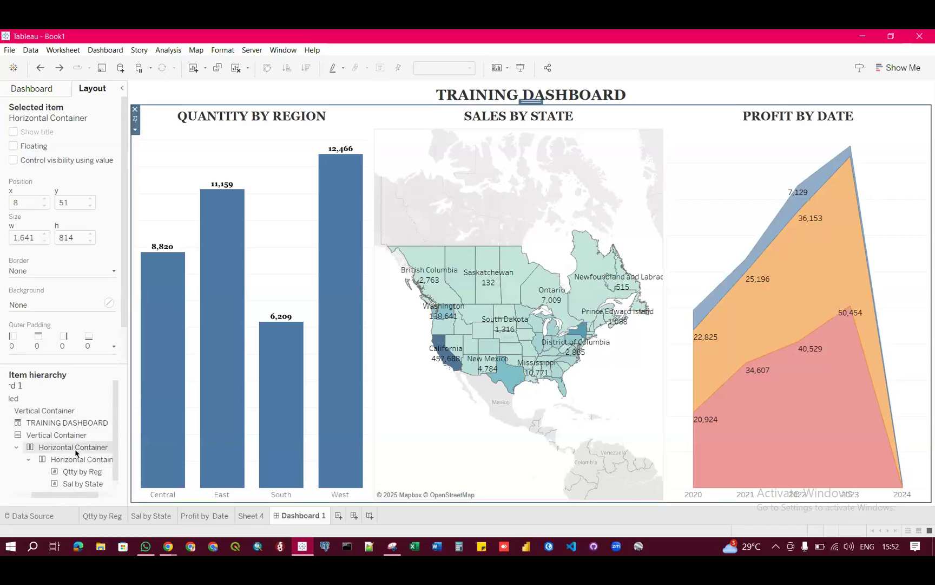
{"action": "left_click", "coordinate": [55, 306]}
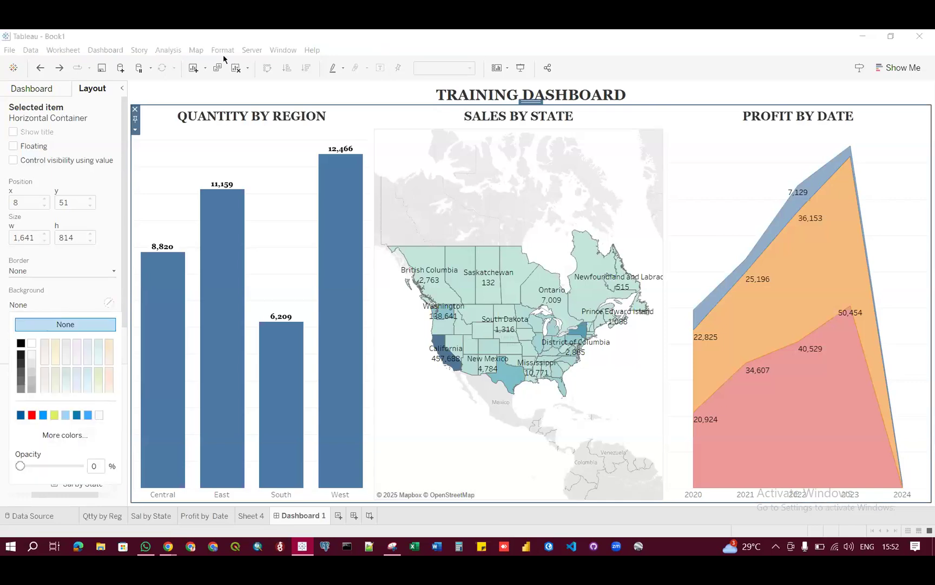
{"action": "left_click", "coordinate": [266, 43]}
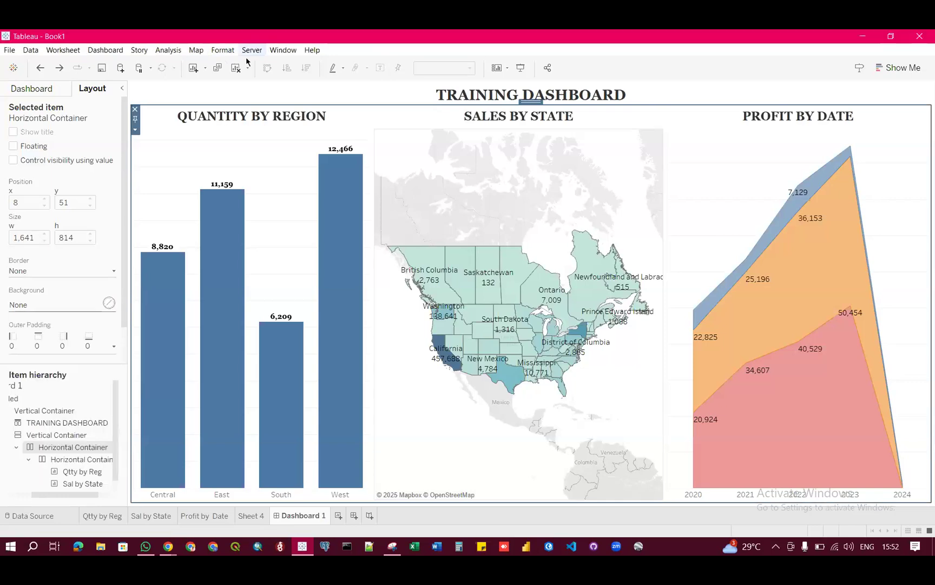
{"action": "left_click", "coordinate": [336, 95]}
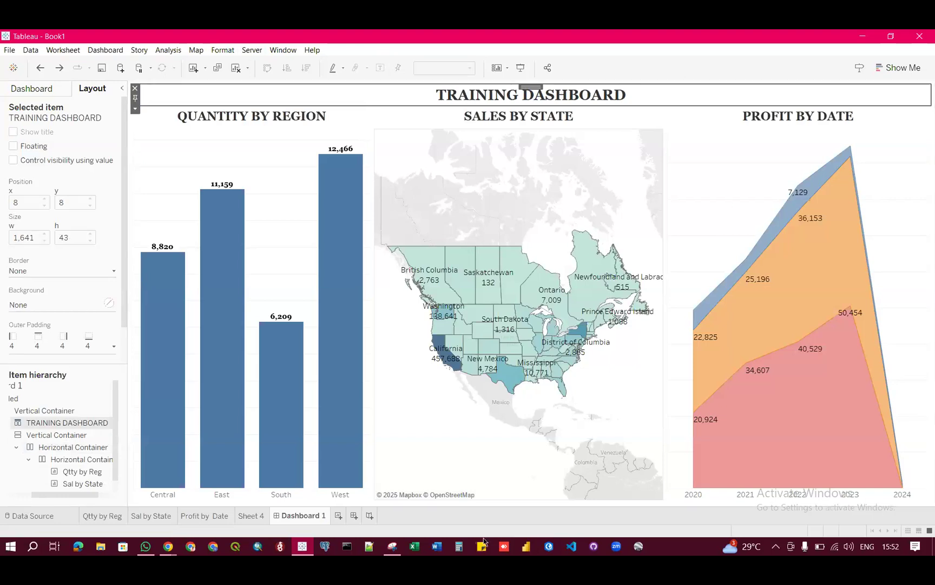
{"action": "left_click", "coordinate": [678, 504]}
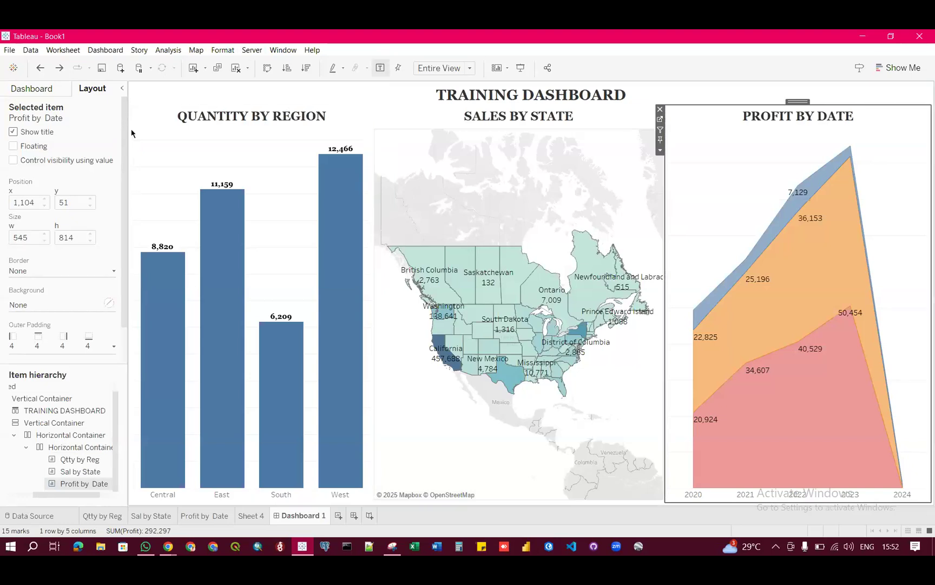
Set the dashboard's default shading to pale green and close the dashboard formatting options
{"action": "left_click", "coordinate": [222, 49]}
{"action": "left_click", "coordinate": [238, 64]}
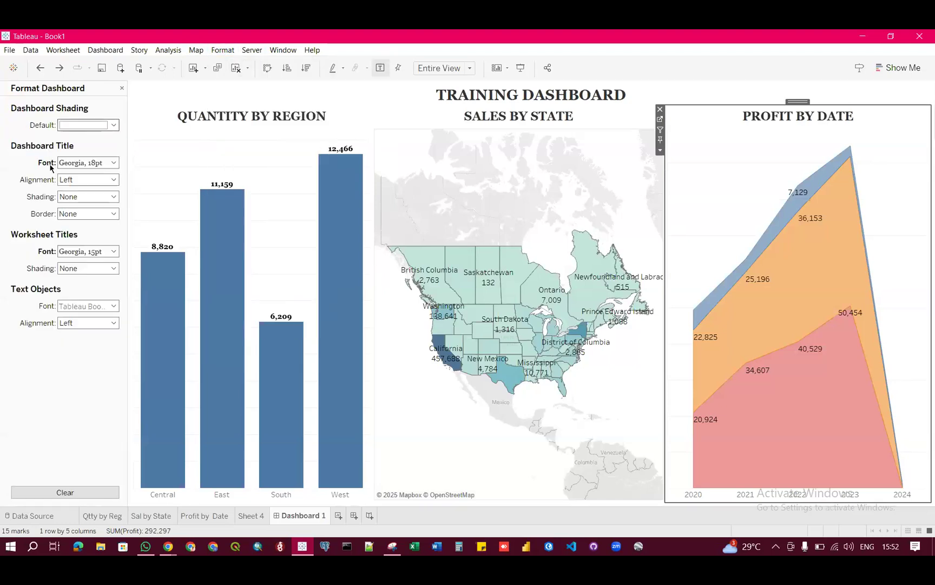
{"action": "left_click", "coordinate": [114, 125]}
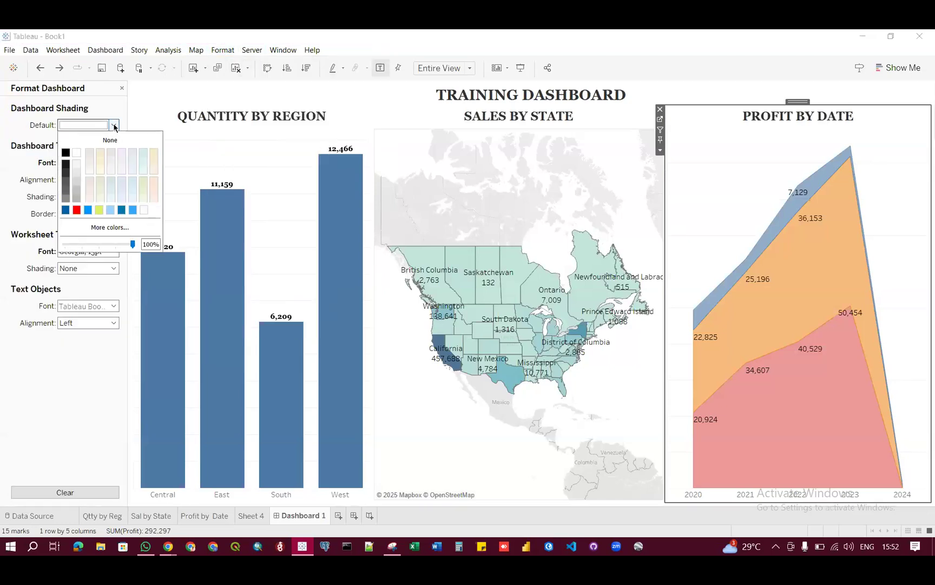
{"action": "left_click", "coordinate": [143, 154]}
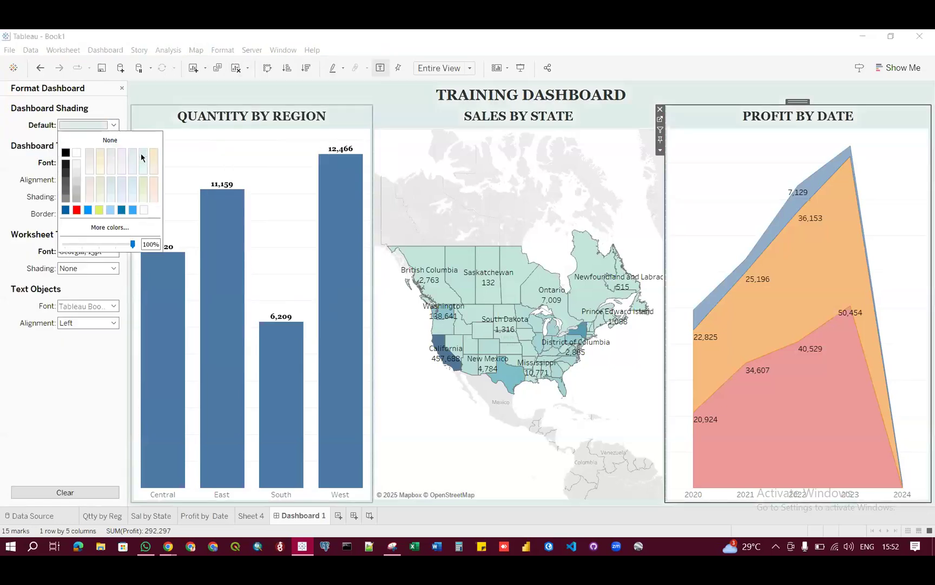
{"action": "left_click", "coordinate": [685, 62]}
{"action": "left_click", "coordinate": [640, 95]}
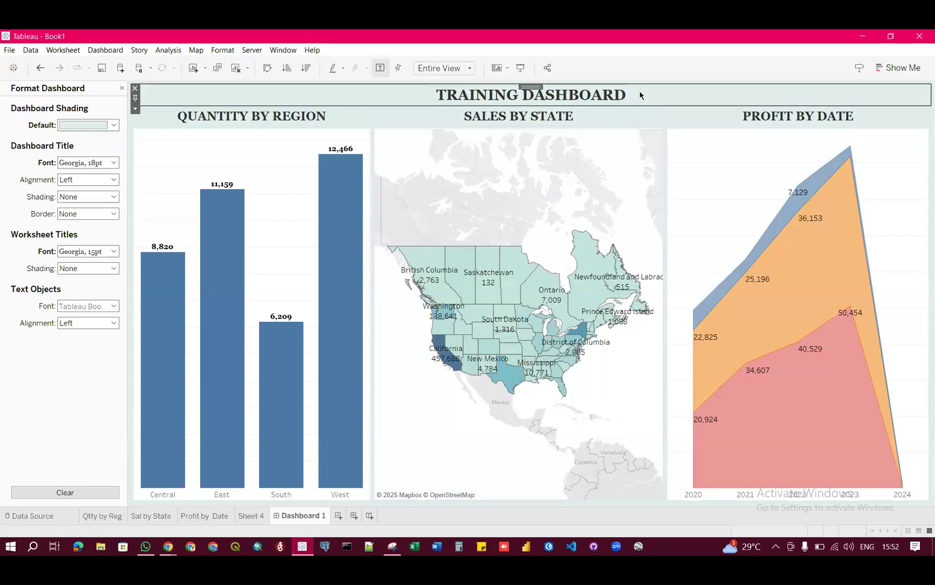
{"action": "left_click", "coordinate": [121, 89]}
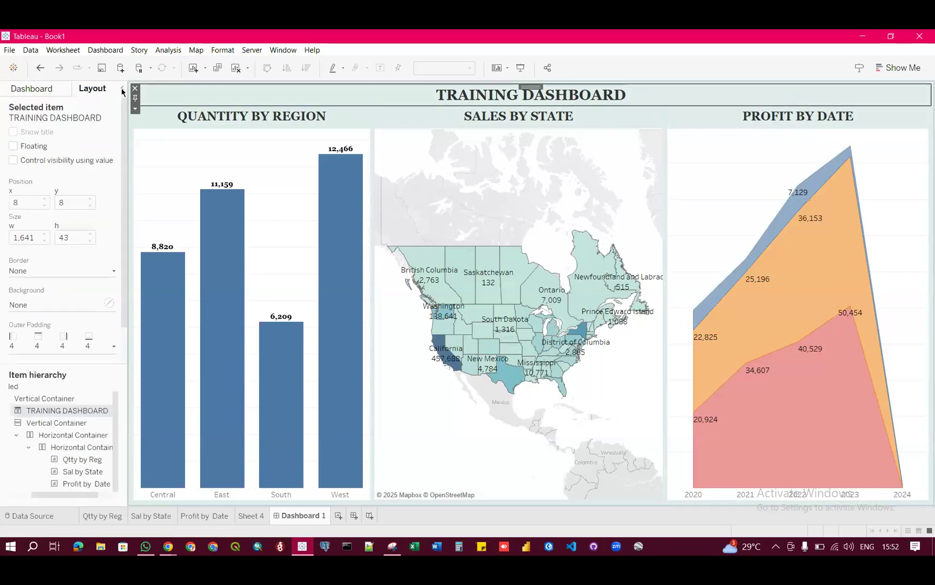
Use the Quantity by Region chart as a filter and filter the other charts by the West region
{"action": "left_click", "coordinate": [352, 117]}
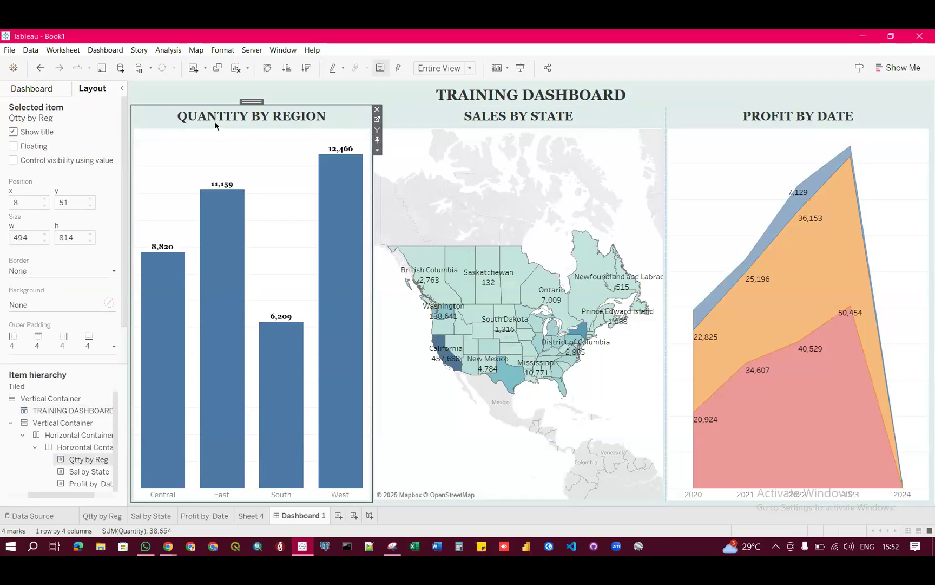
{"action": "left_click", "coordinate": [377, 132]}
{"action": "mouse_move", "coordinate": [341, 224]}
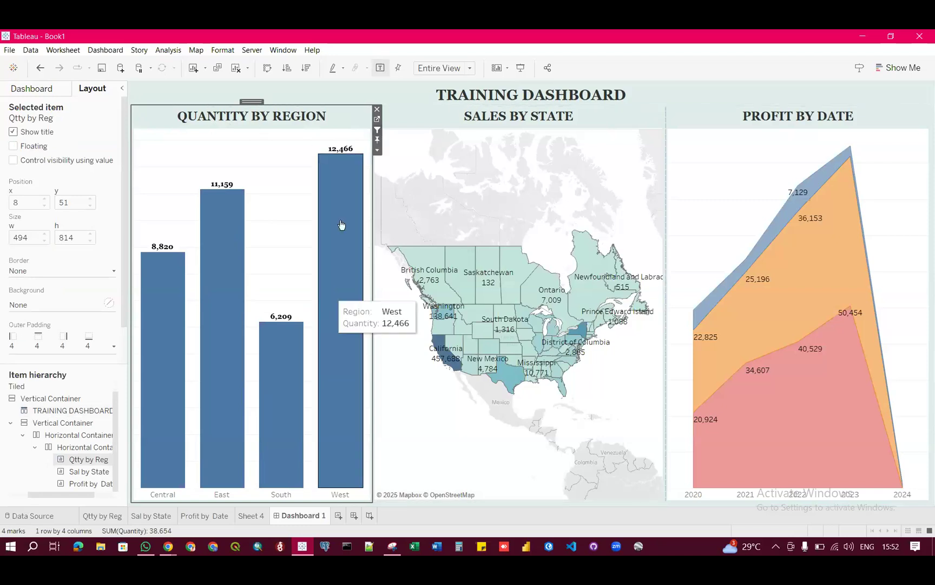
{"action": "left_click", "coordinate": [341, 189]}
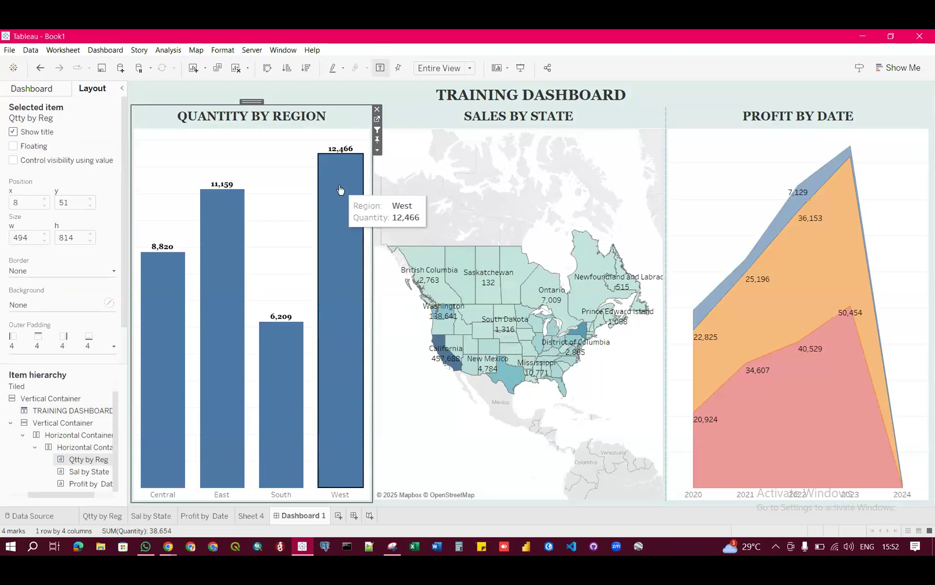
{"action": "left_click", "coordinate": [341, 189]}
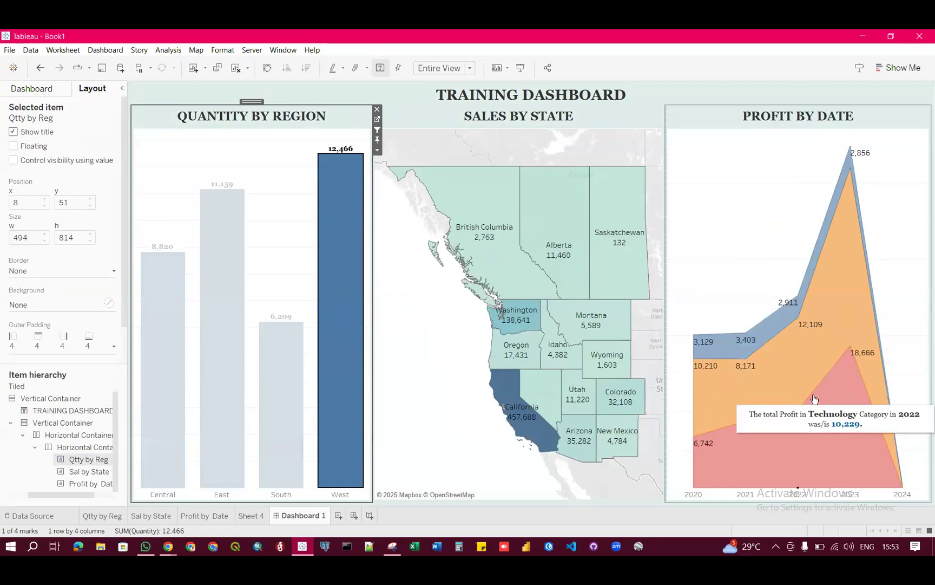
Test the region filter with the South, East and Central bars in turn and clear the selection
{"action": "left_click", "coordinate": [289, 376]}
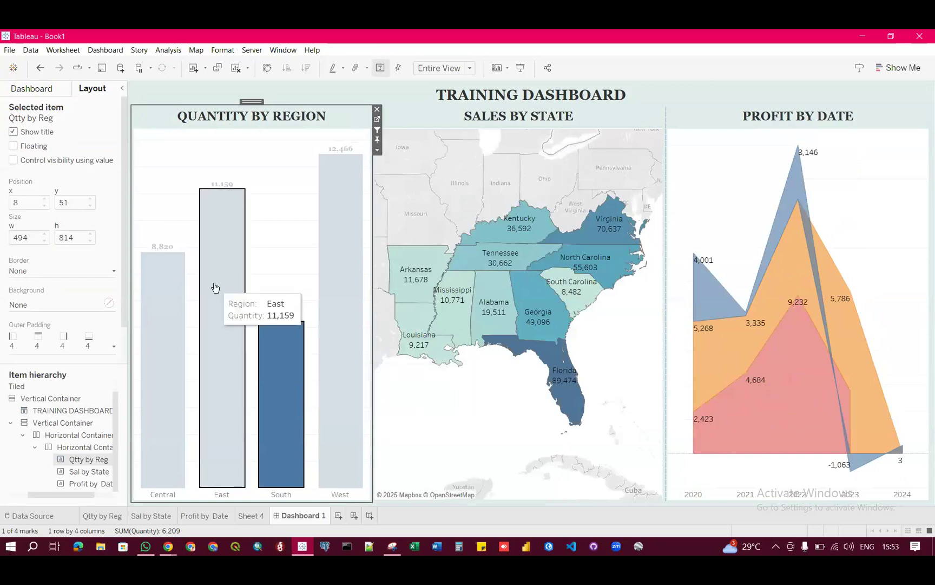
{"action": "left_click", "coordinate": [215, 287]}
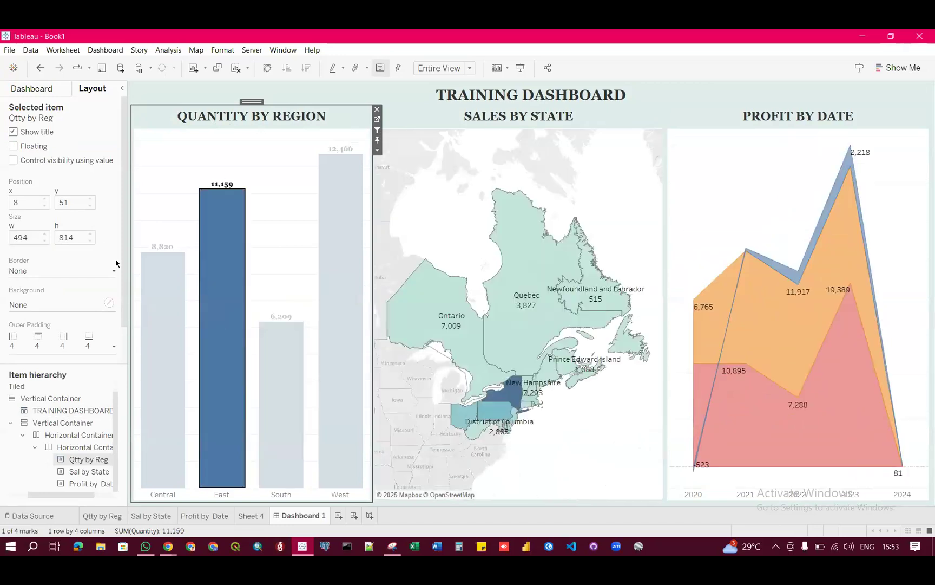
{"action": "left_click", "coordinate": [159, 319]}
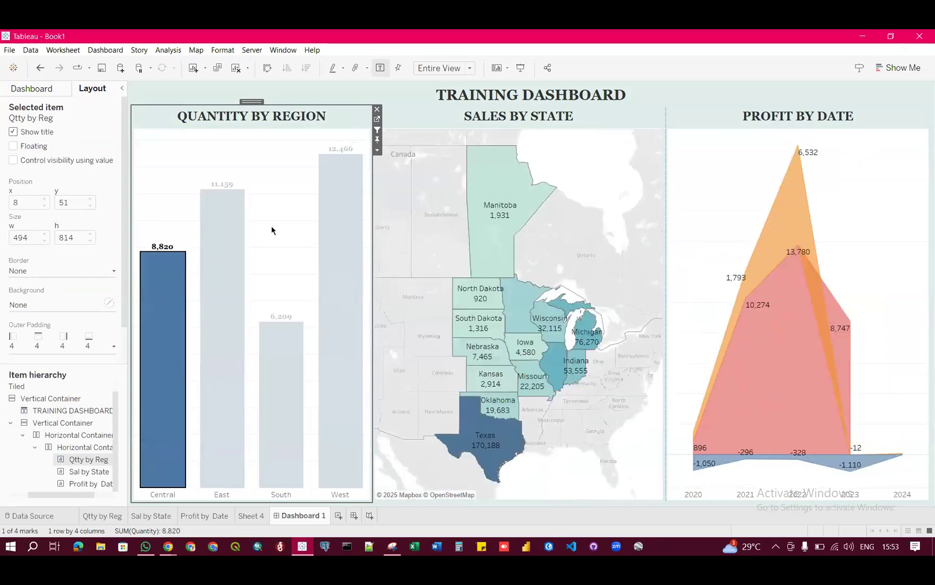
{"action": "left_click", "coordinate": [272, 230]}
Use the Sales by State map as a filter, test it with Saskatchewan and clear the selection
{"action": "left_click", "coordinate": [508, 213]}
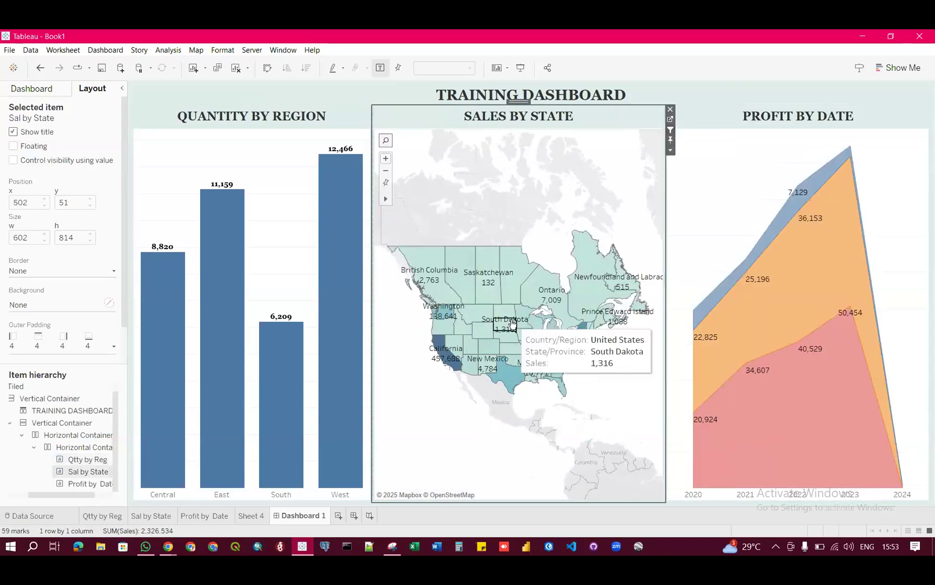
{"action": "left_click", "coordinate": [492, 274]}
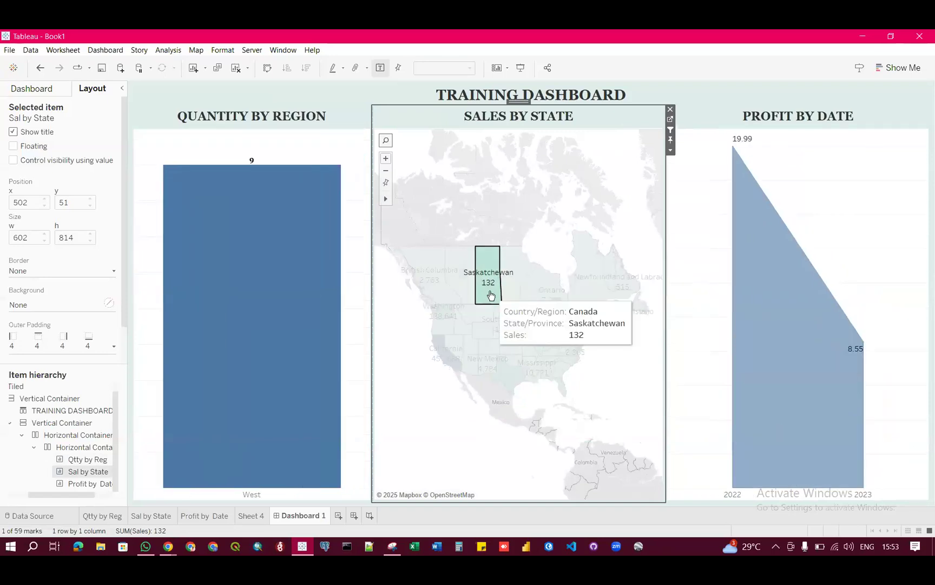
{"action": "left_click", "coordinate": [558, 227]}
Use the Profit by Date chart as a filter and filter the other charts by the 2022 Office Supplies area
{"action": "mouse_move", "coordinate": [813, 250]}
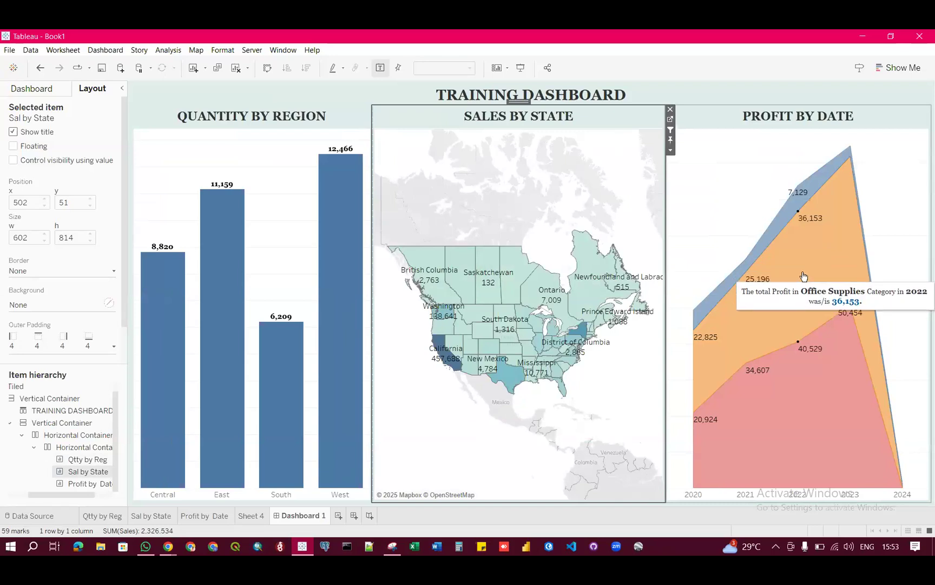
{"action": "left_click", "coordinate": [835, 130]}
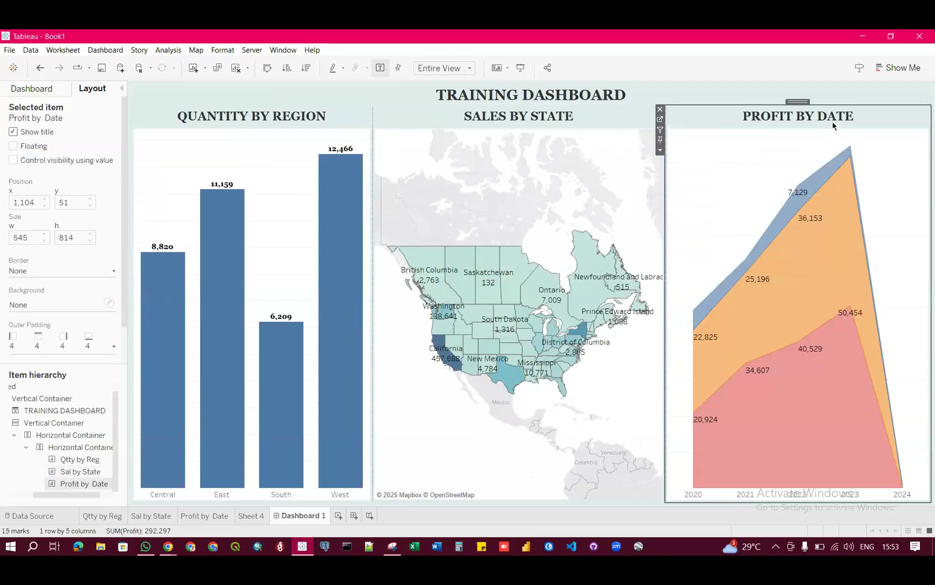
{"action": "left_click", "coordinate": [816, 254]}
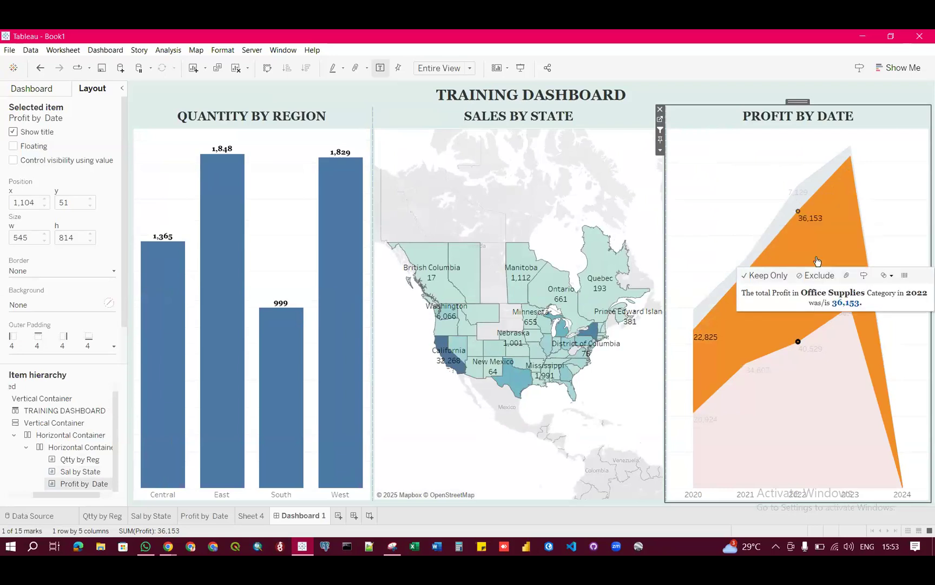
{"action": "left_click", "coordinate": [815, 261]}
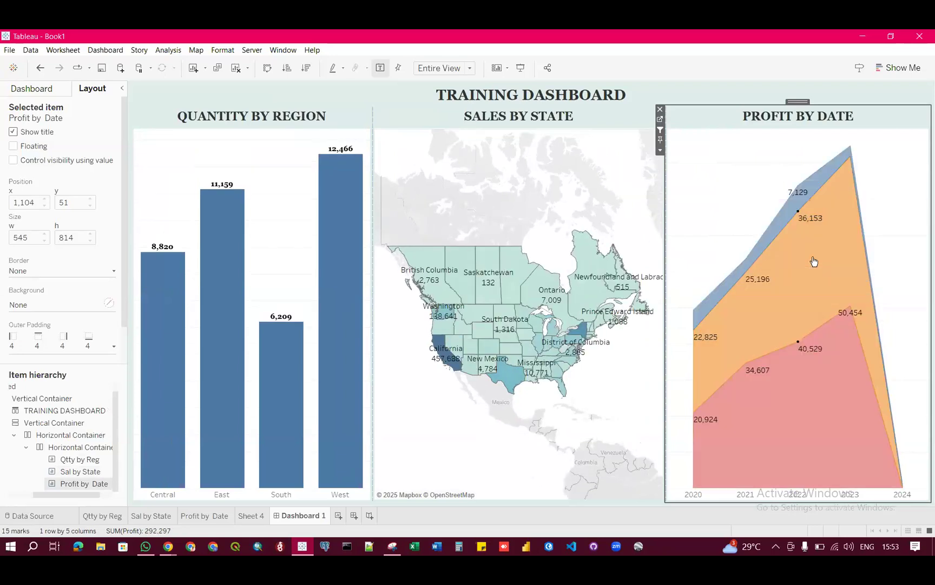
{"action": "left_click", "coordinate": [813, 262]}
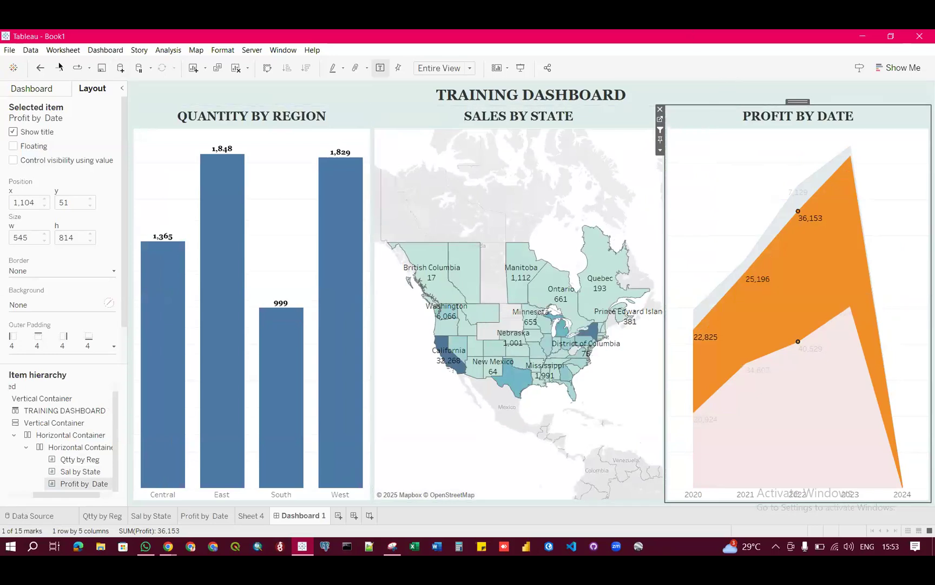
{"action": "left_click", "coordinate": [253, 50]}
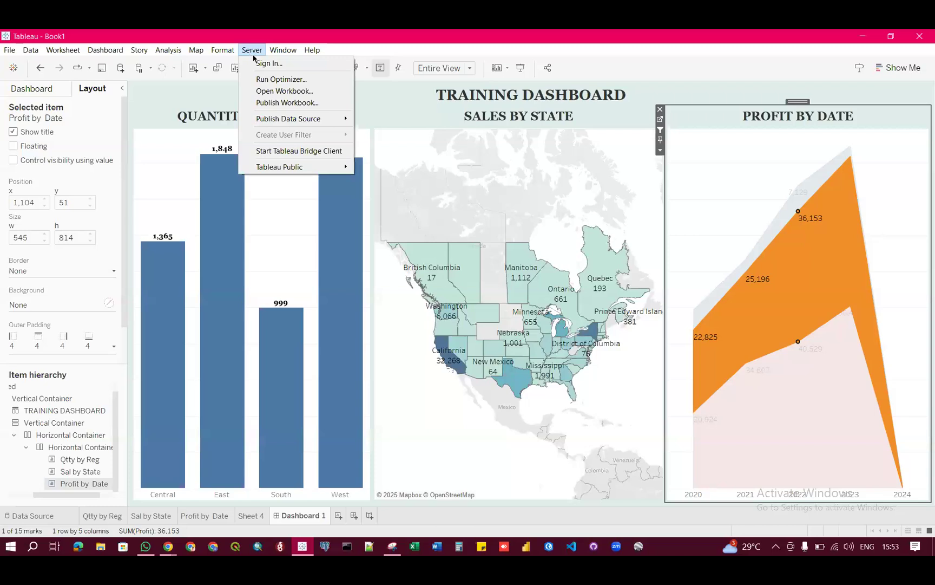
Switch to Google Chrome with the Person 1 profile and check the latest messages in the Zoom meeting's group chat
{"action": "mouse_move", "coordinate": [280, 165]}
{"action": "left_click_drag", "start_coordinate": [170, 547], "coordinate": [179, 509]}
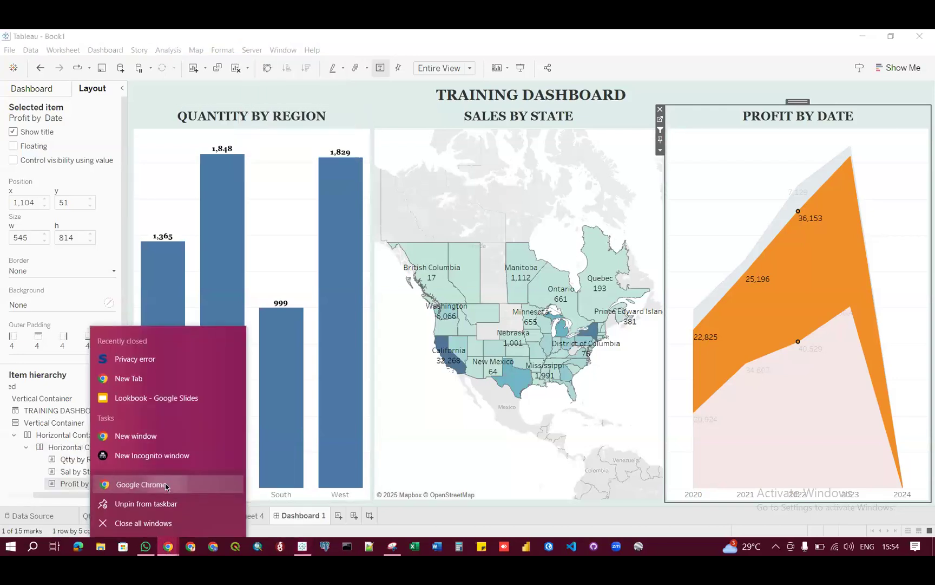
{"action": "left_click", "coordinate": [217, 445]}
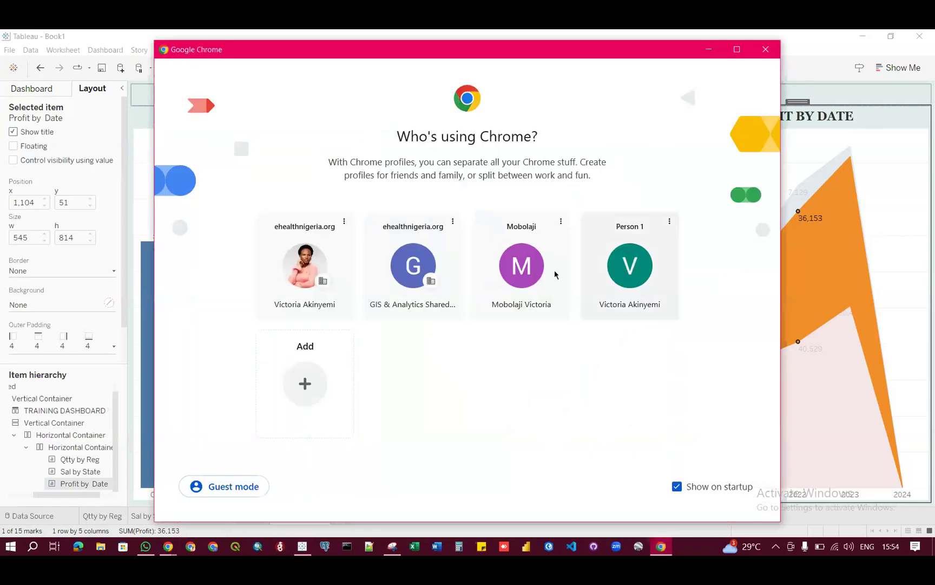
{"action": "left_click", "coordinate": [631, 286]}
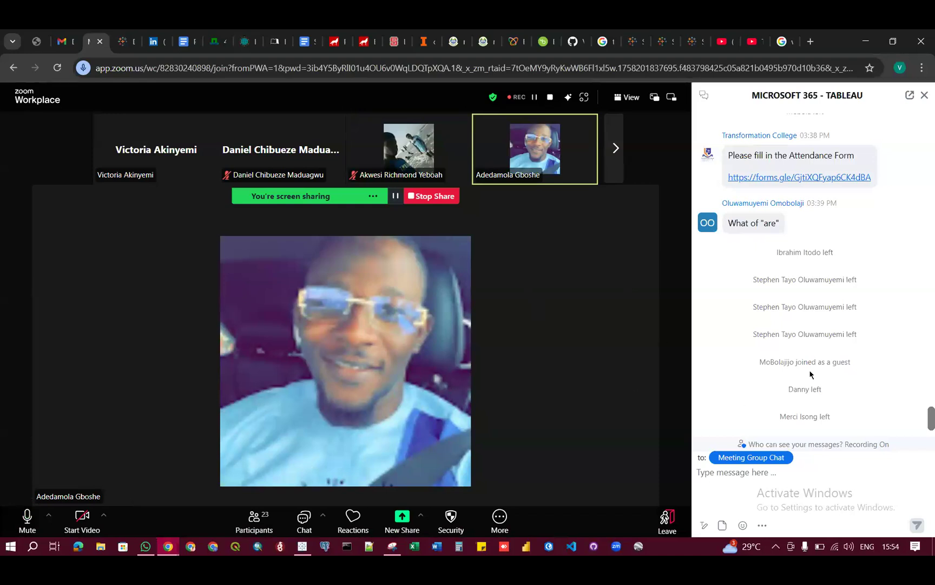
{"action": "scroll", "coordinate": [813, 373], "scroll_direction": "up", "scroll_amount": 3}
{"action": "scroll", "coordinate": [813, 374], "scroll_direction": "down", "scroll_amount": 3}
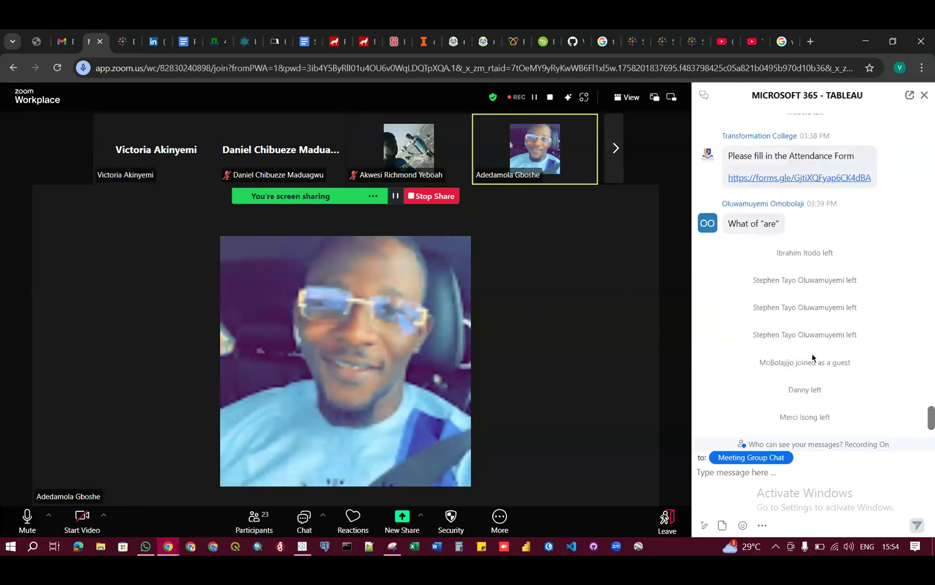
Search Google for "TABLEAU PUBLIC DISCOVER" in a new tab and open the Tableau Public Discover page
{"action": "left_click", "coordinate": [811, 42]}
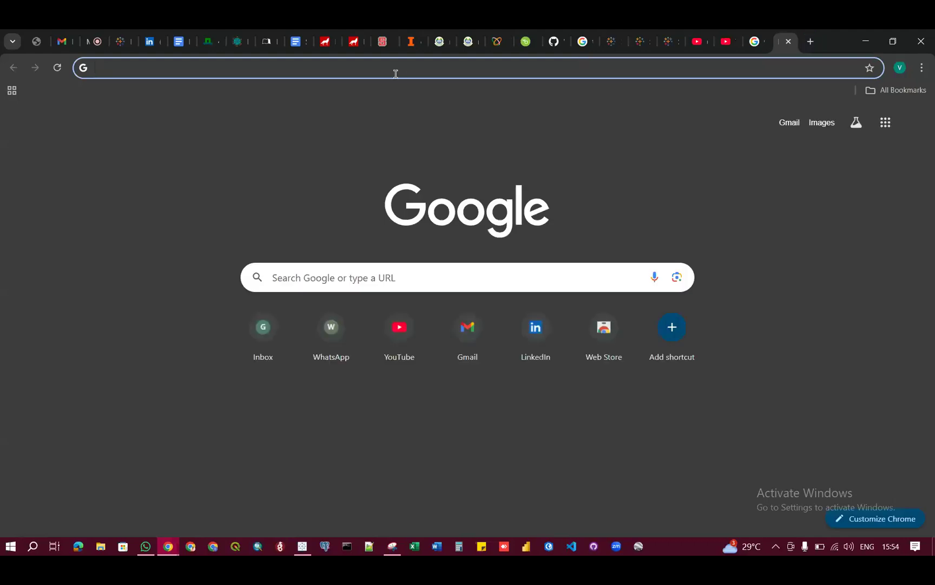
{"action": "type", "text": "TABL"}
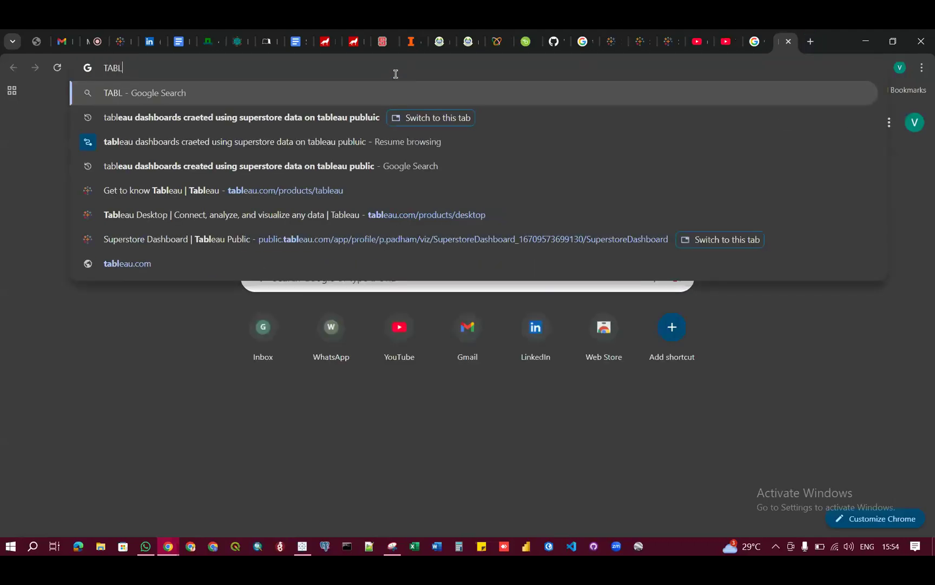
{"action": "type", "text": "EAU PUBLIC"}
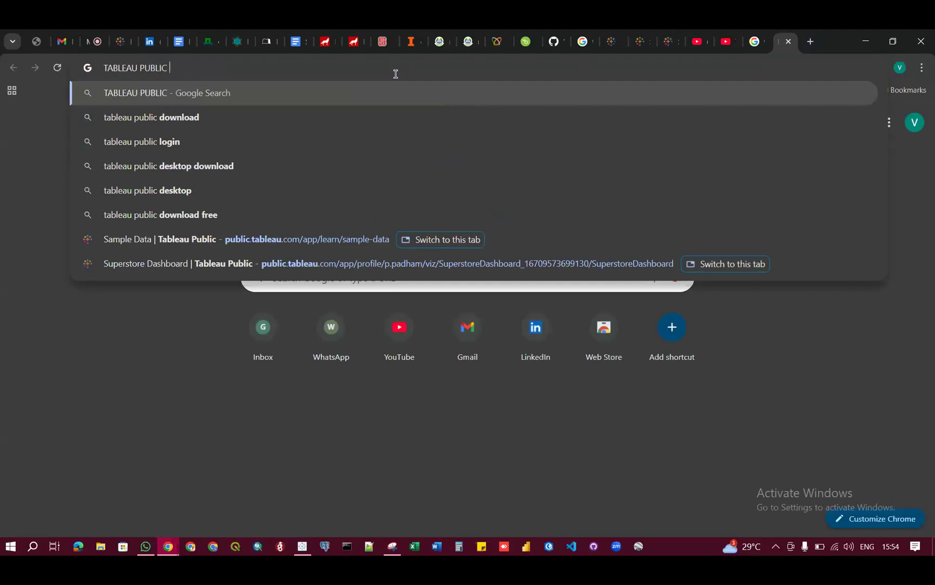
{"action": "type", "text": " DISCOVER"}
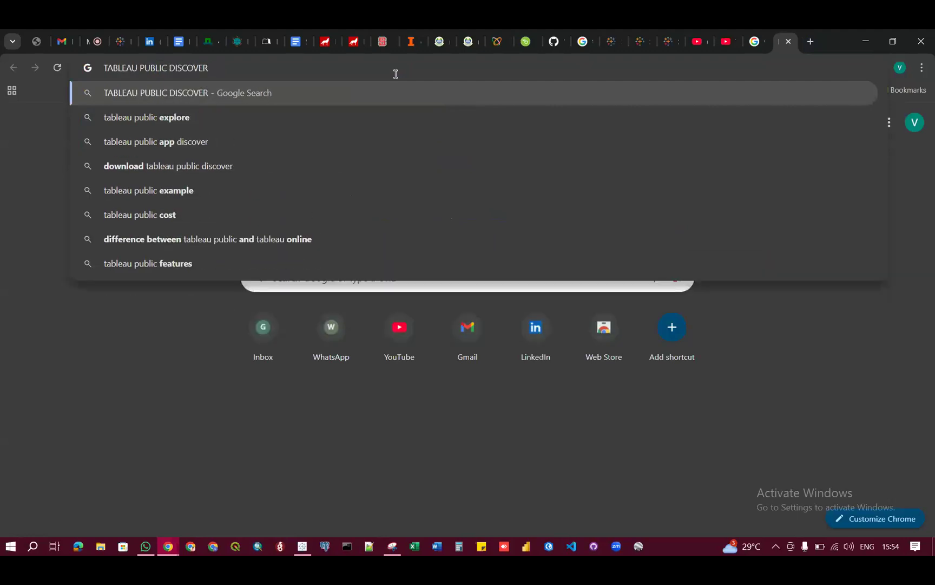
{"action": "key", "text": "Return"}
{"action": "left_click", "coordinate": [185, 219]}
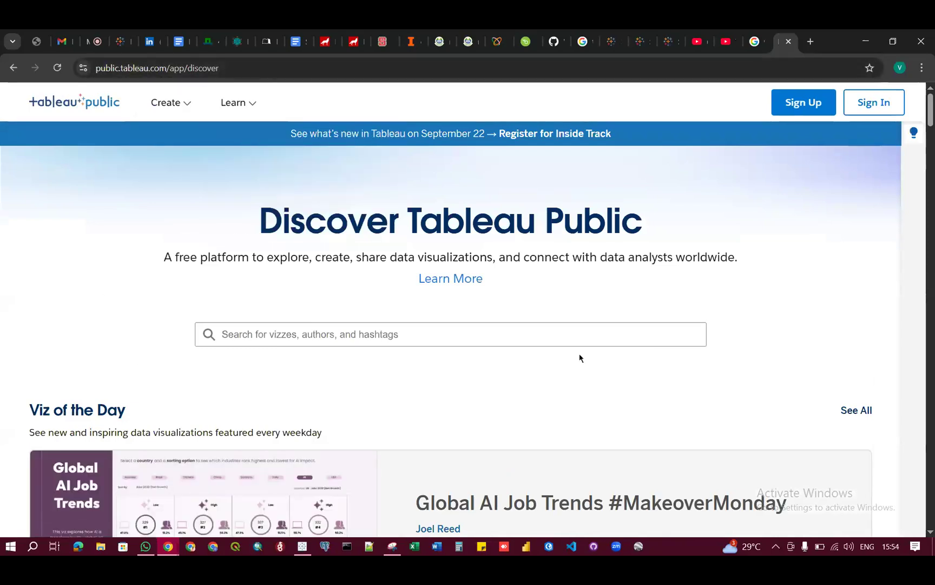
Browse the Tableau Public Discover page from Viz of the Day through the trending, healthcare, resume and education visualizations
{"action": "scroll", "coordinate": [616, 346], "scroll_direction": "down", "scroll_amount": 2}
{"action": "scroll", "coordinate": [616, 347], "scroll_direction": "down", "scroll_amount": 2}
{"action": "scroll", "coordinate": [641, 409], "scroll_direction": "down", "scroll_amount": 3}
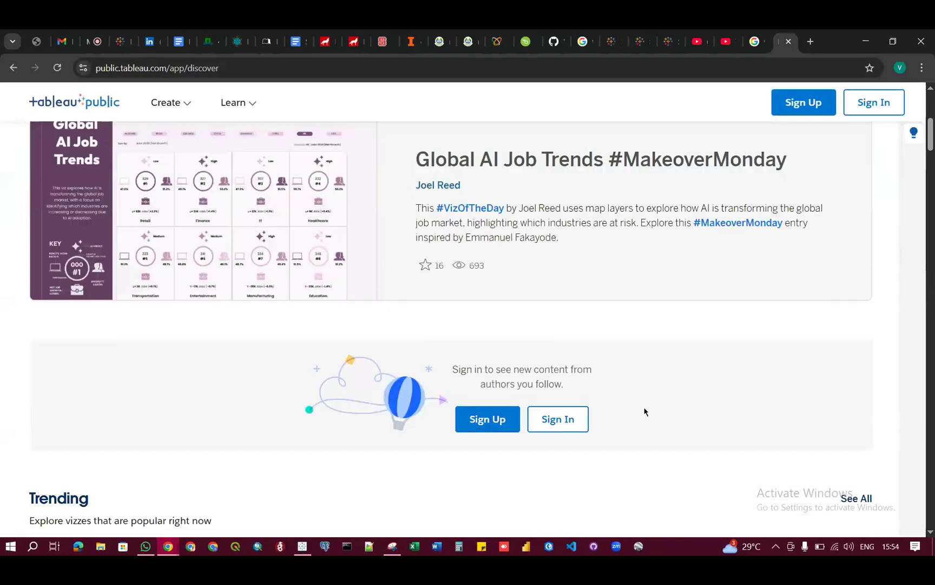
{"action": "scroll", "coordinate": [645, 406], "scroll_direction": "down", "scroll_amount": 8}
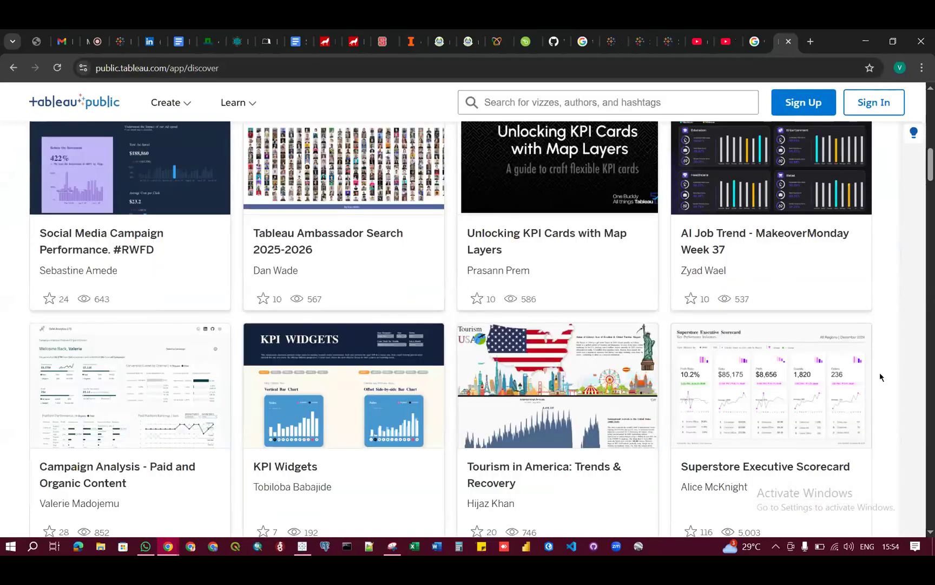
{"action": "scroll", "coordinate": [890, 373], "scroll_direction": "down", "scroll_amount": 4}
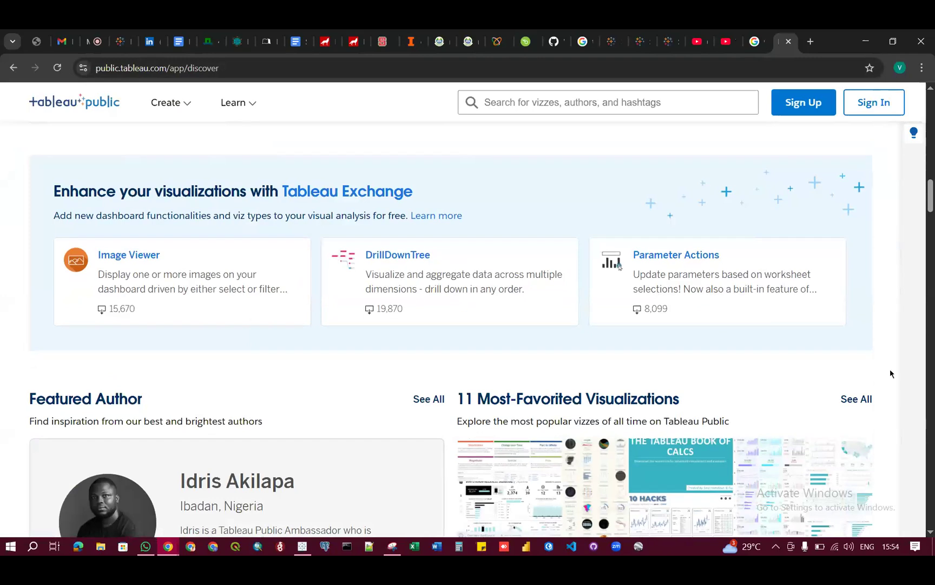
{"action": "scroll", "coordinate": [890, 374], "scroll_direction": "down", "scroll_amount": 3}
{"action": "scroll", "coordinate": [890, 373], "scroll_direction": "down", "scroll_amount": 6}
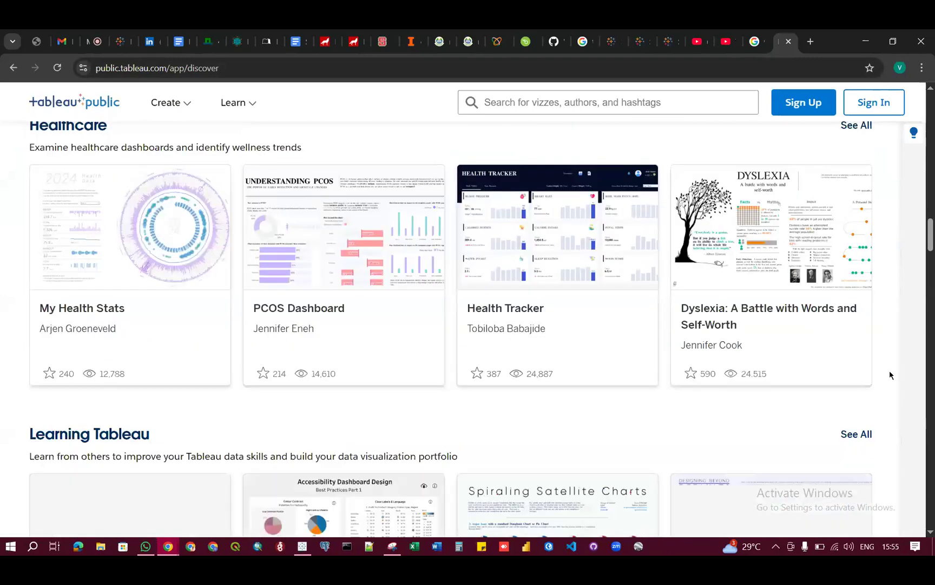
{"action": "scroll", "coordinate": [890, 374], "scroll_direction": "down", "scroll_amount": 2}
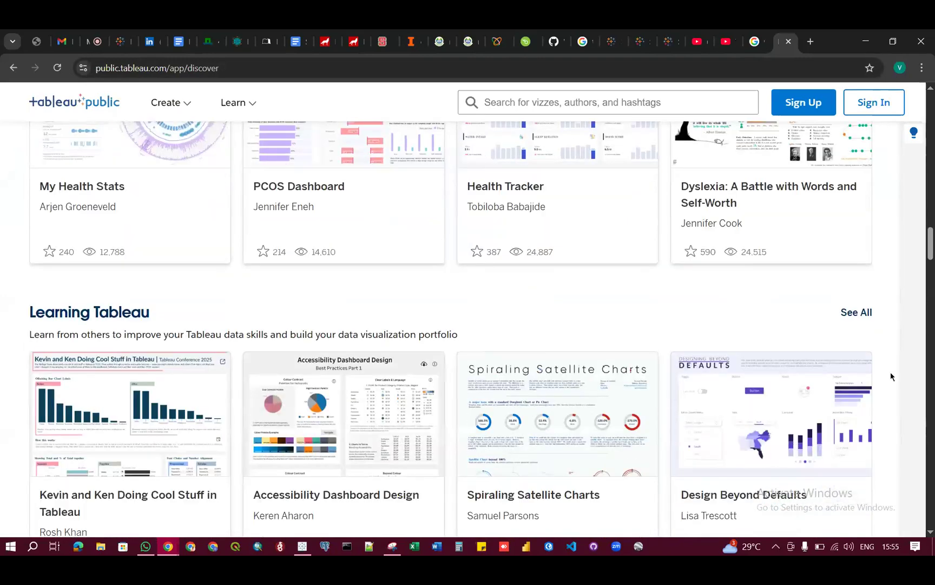
{"action": "scroll", "coordinate": [890, 373], "scroll_direction": "down", "scroll_amount": 3}
{"action": "scroll", "coordinate": [880, 457], "scroll_direction": "down", "scroll_amount": 4}
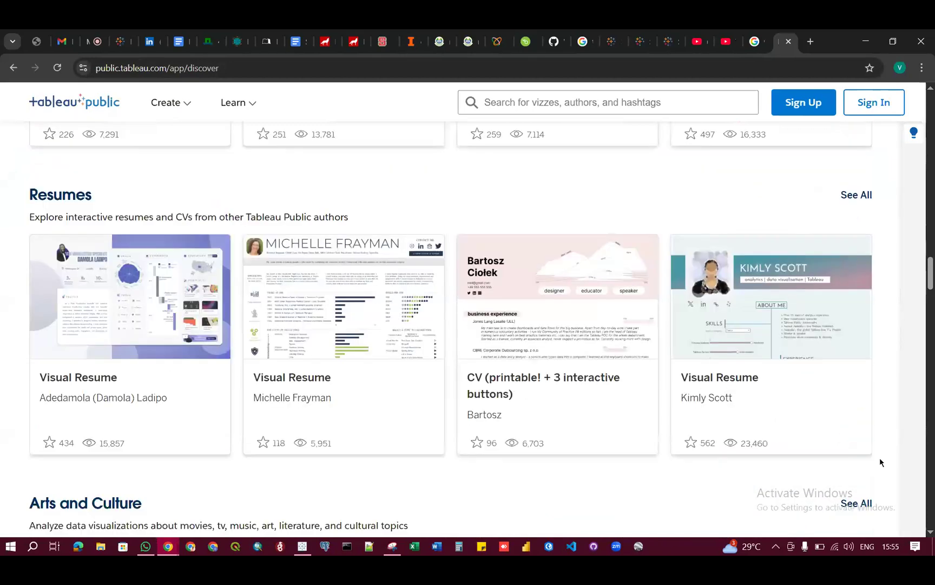
{"action": "scroll", "coordinate": [885, 449], "scroll_direction": "down", "scroll_amount": 5}
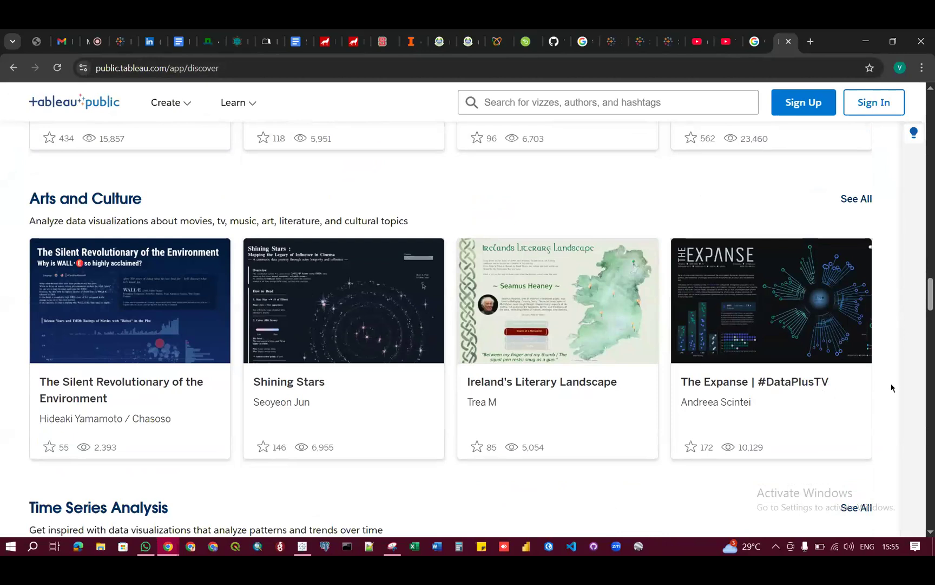
{"action": "scroll", "coordinate": [892, 388], "scroll_direction": "down", "scroll_amount": 10}
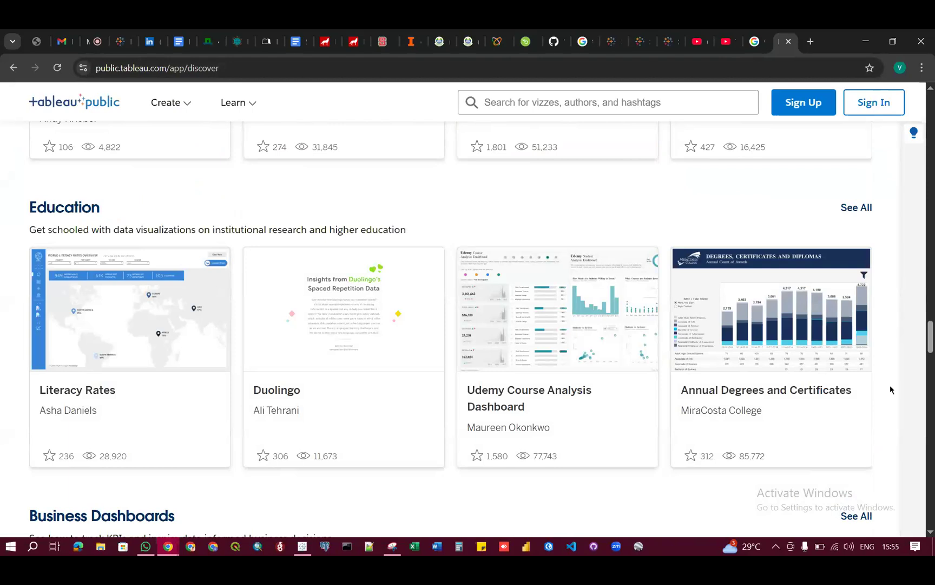
Return to the Zoom meeting, mute the microphone and end the screen share
{"action": "left_click", "coordinate": [93, 43]}
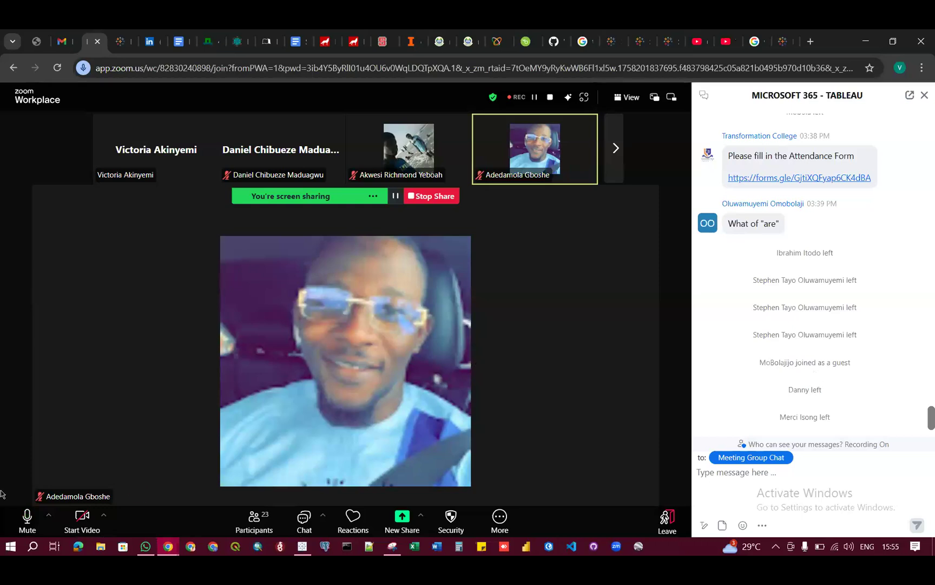
{"action": "left_click", "coordinate": [27, 525]}
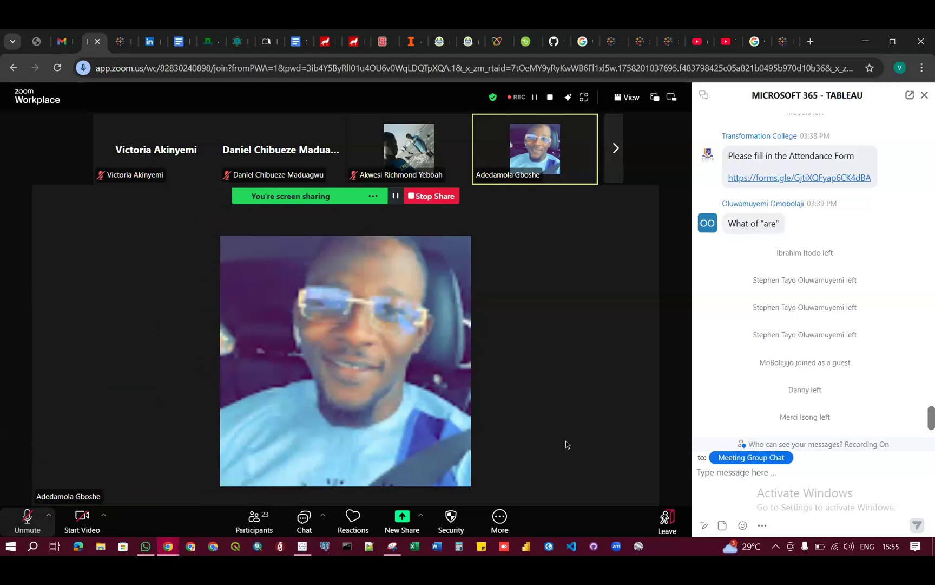
{"action": "scroll", "coordinate": [861, 345], "scroll_direction": "up", "scroll_amount": 3}
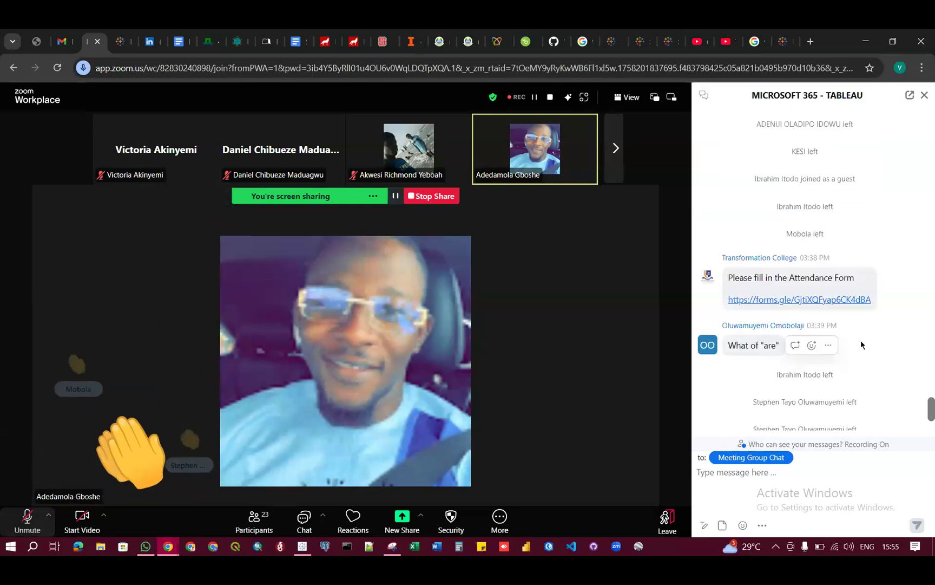
{"action": "scroll", "coordinate": [855, 348], "scroll_direction": "down", "scroll_amount": 3}
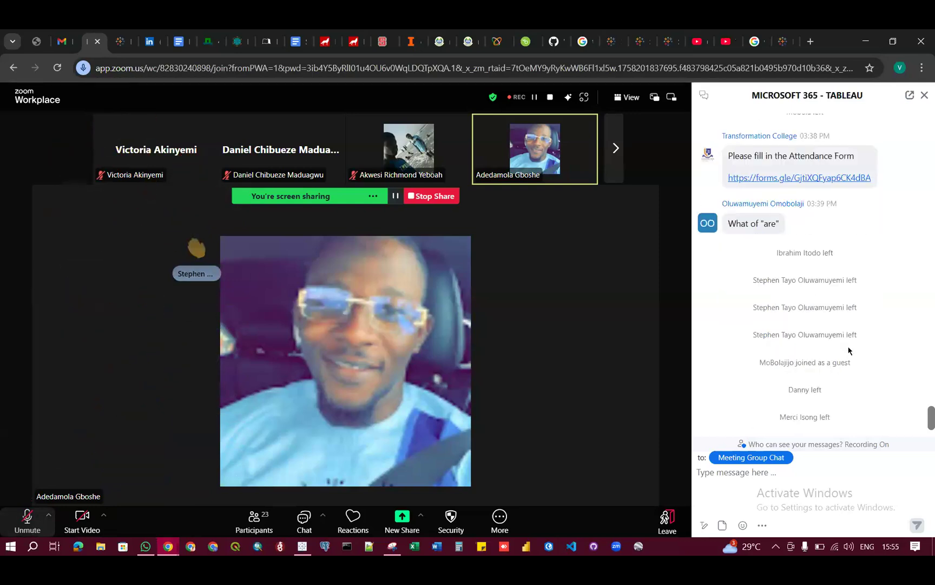
{"action": "left_click", "coordinate": [402, 518]}
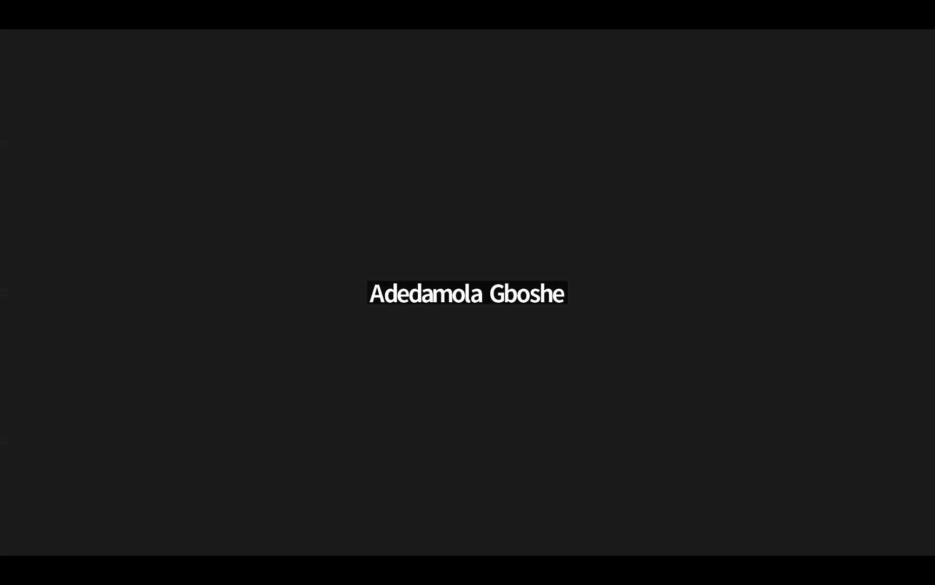